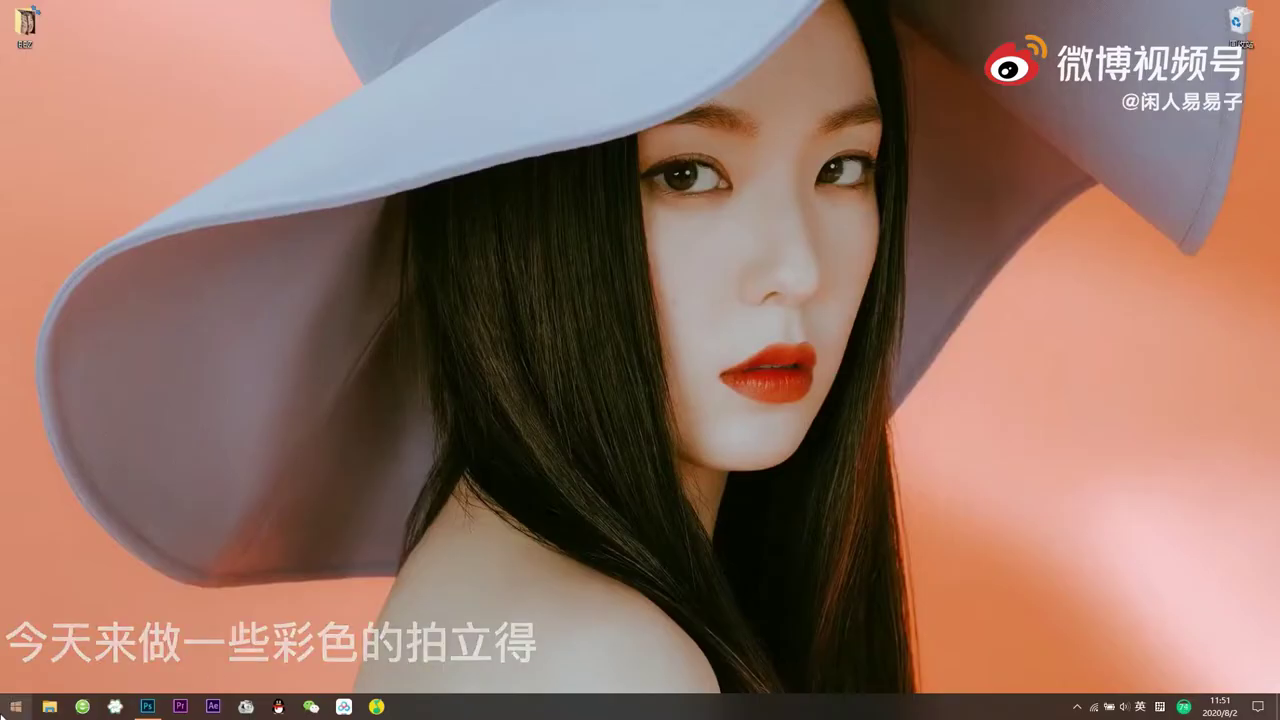
# - Launch Photoshop from the Windows Start menu
pyautogui.click(16, 707)
pyautogui.click(64, 287)
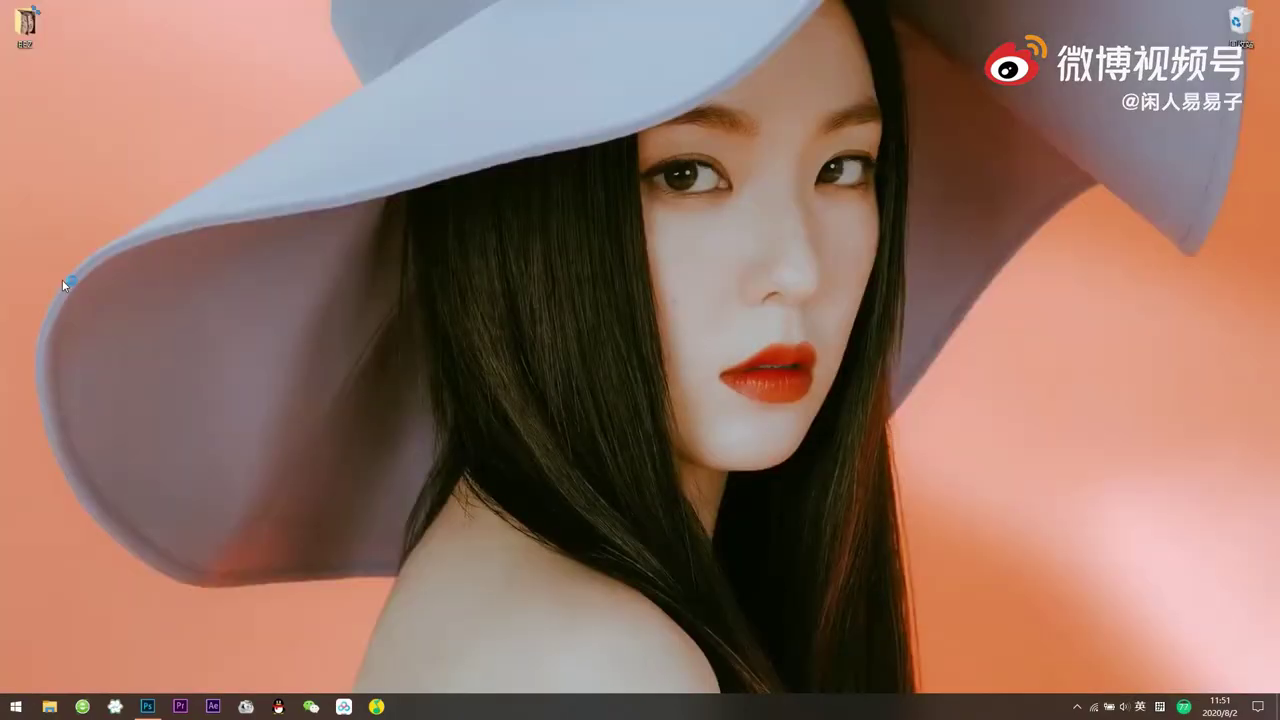
# - Create a new 54 × 86 mm document and enlarge its window
pyautogui.click(41, 166)
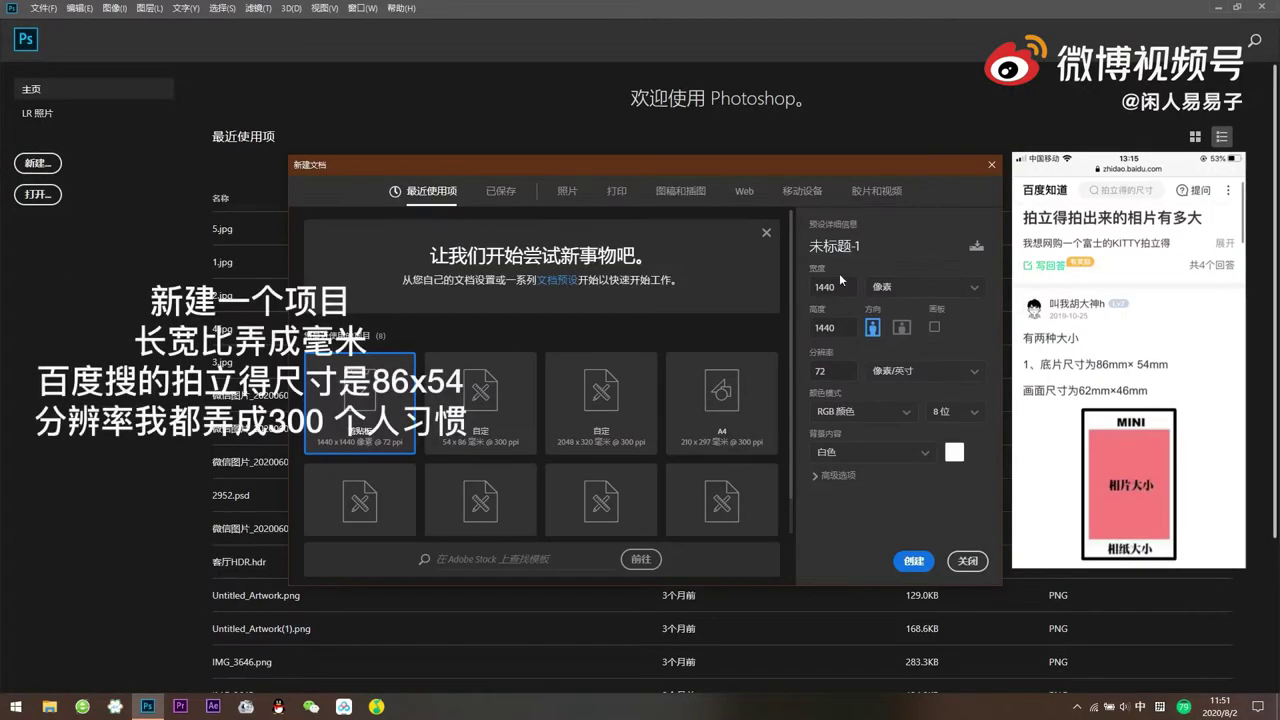
pyautogui.click(912, 290)
pyautogui.click(882, 378)
pyautogui.write('54')
pyautogui.press('Tab')
pyautogui.write('0')
pyautogui.press('Return')
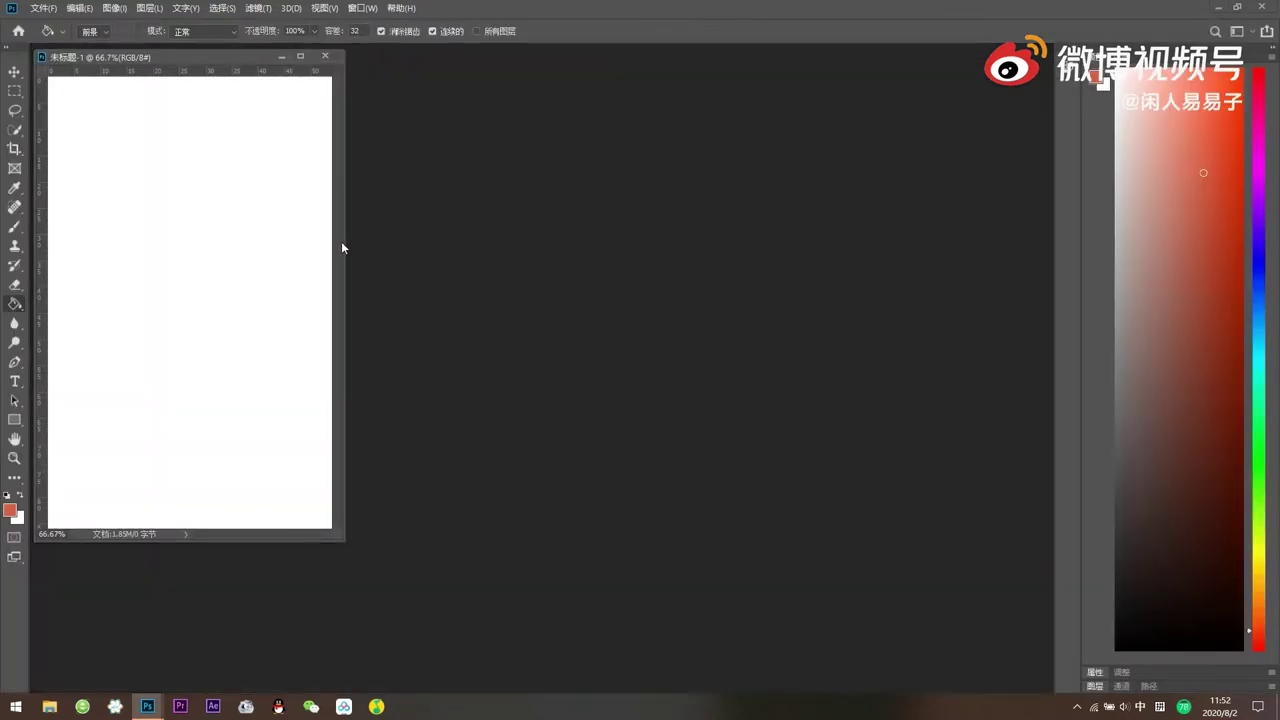
pyautogui.moveTo(344, 248); pyautogui.dragTo(1028, 300)
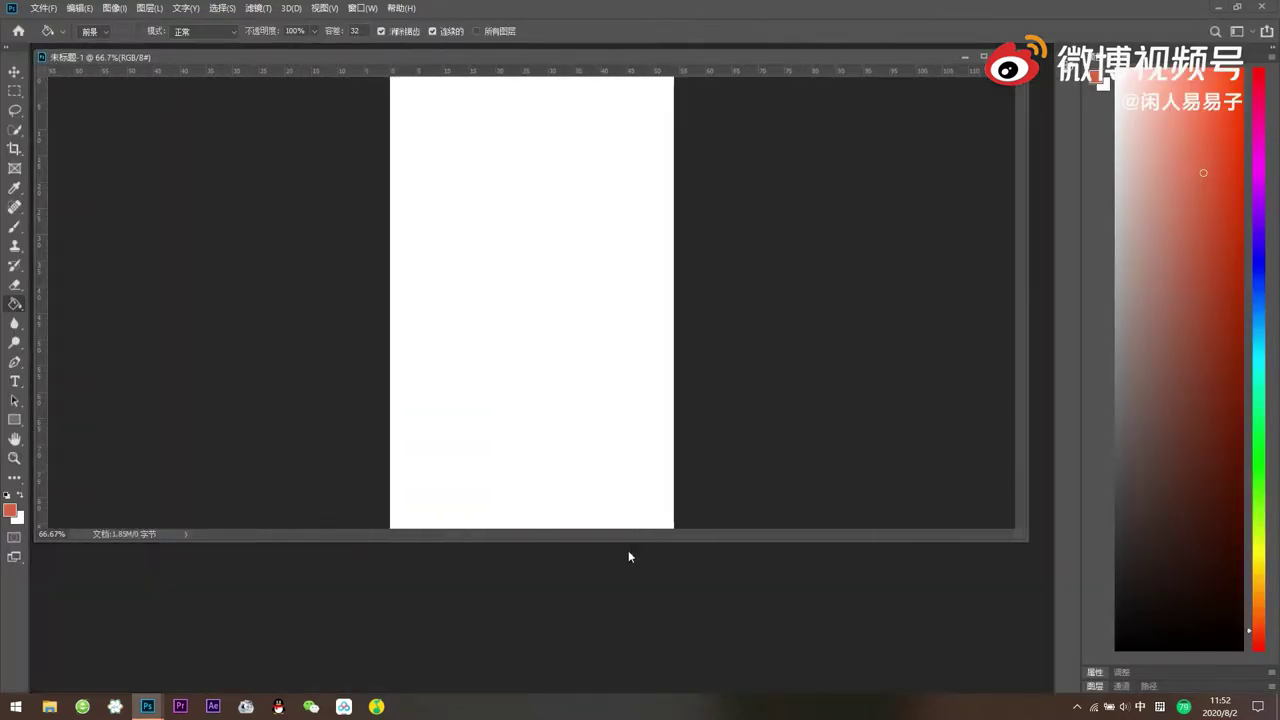
pyautogui.moveTo(645, 542); pyautogui.dragTo(614, 662)
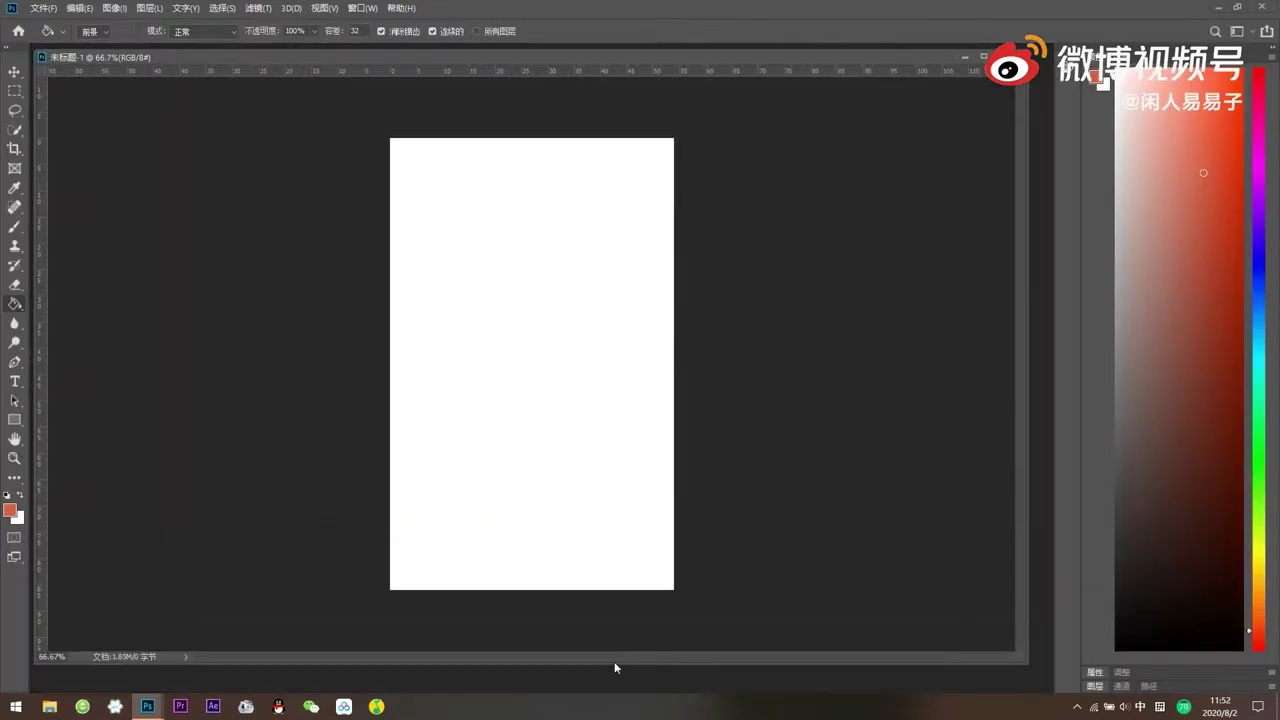
# - Reset the workspace to Essentials and close the Libraries panel group
pyautogui.click(362, 8)
pyautogui.moveTo(373, 38)
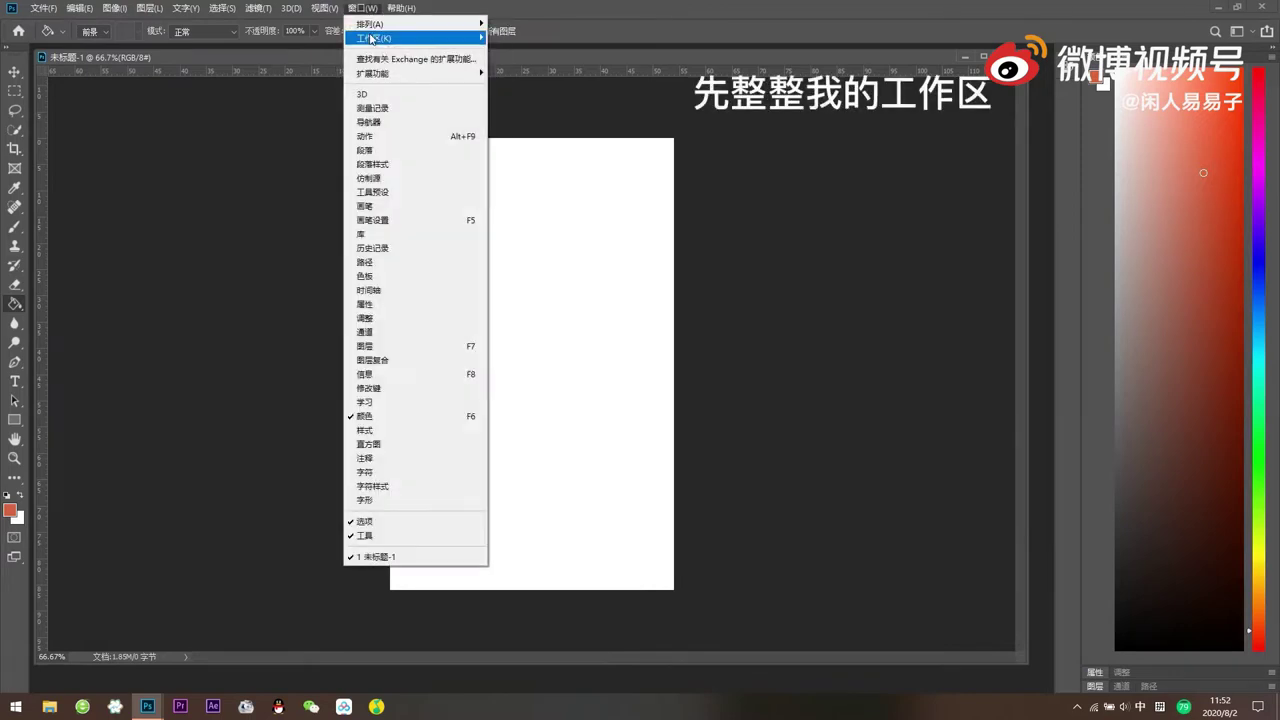
pyautogui.click(523, 128)
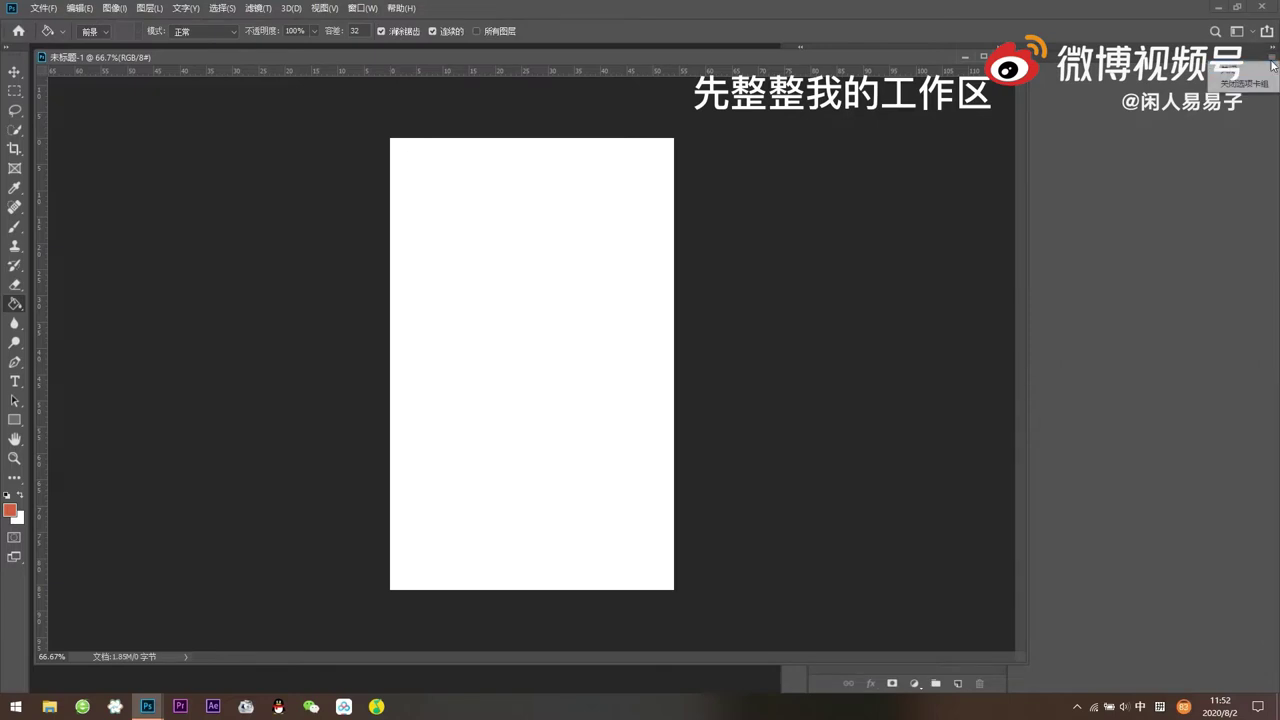
pyautogui.click(1272, 65)
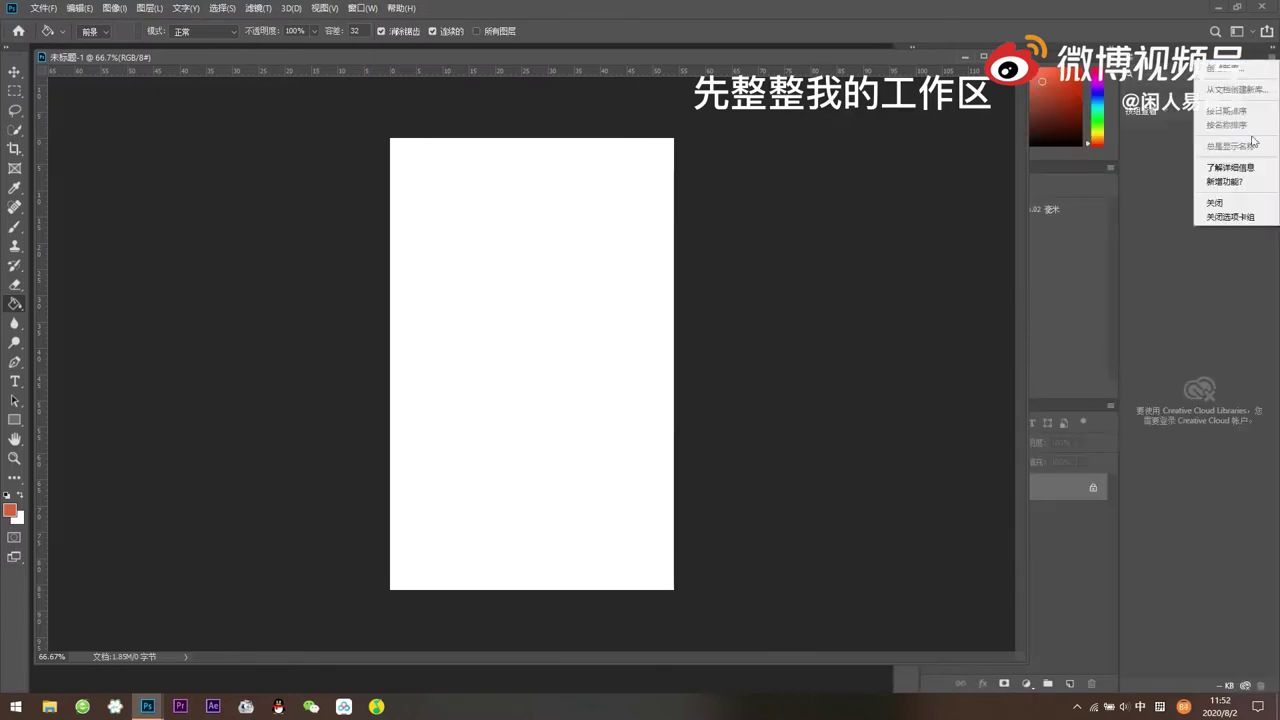
pyautogui.click(1243, 207)
pyautogui.click(43, 8)
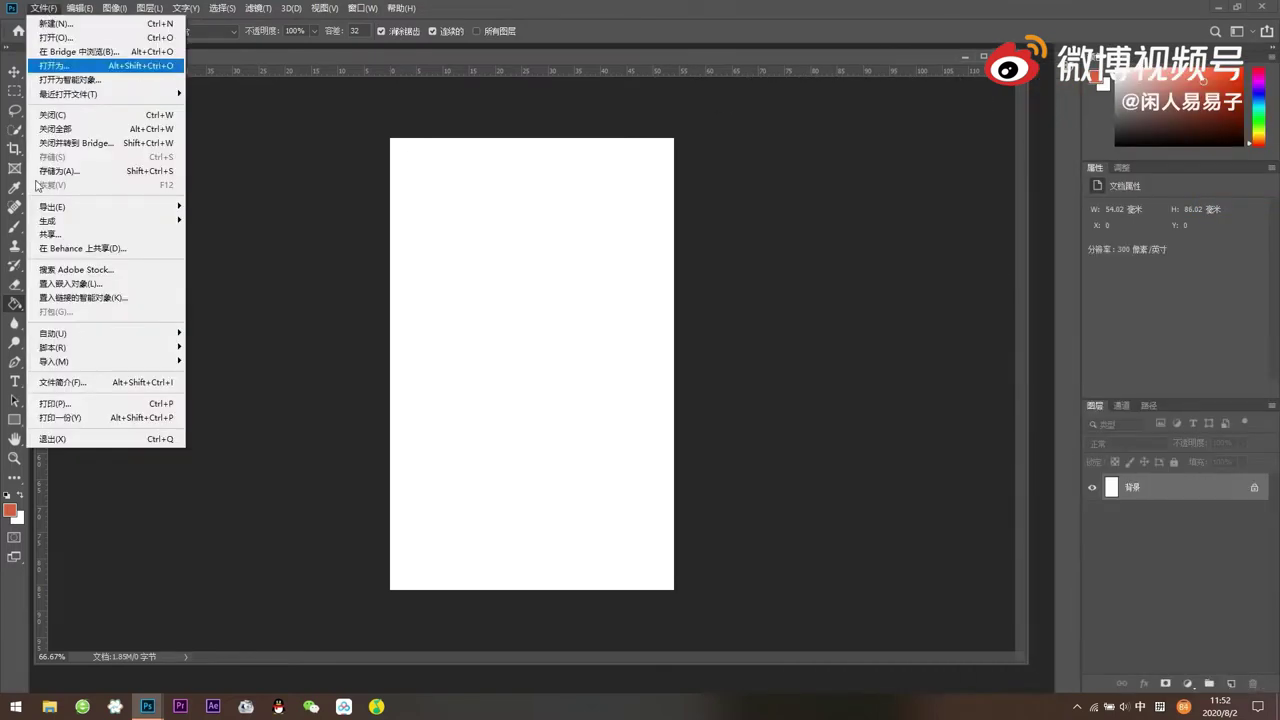
pyautogui.click(88, 9)
pyautogui.click(88, 9)
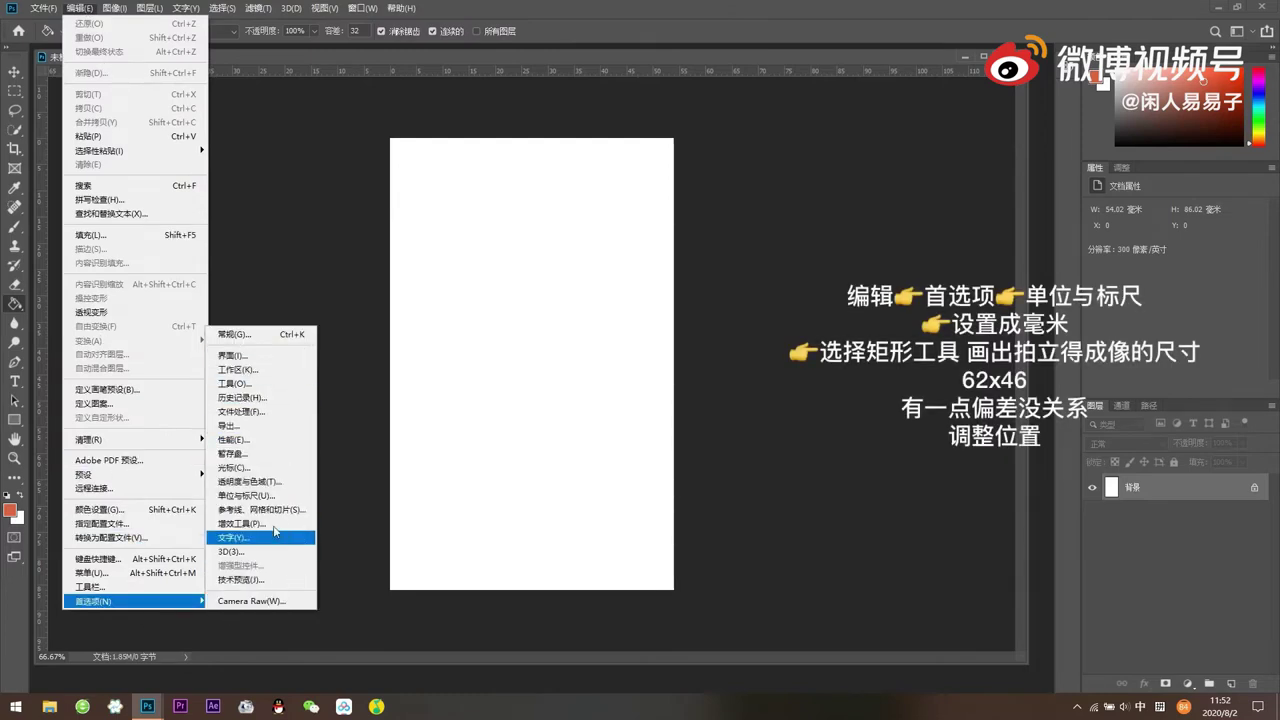
# - Set the Rulers unit to millimetres in Units & Rulers preferences and confirm
pyautogui.click(274, 496)
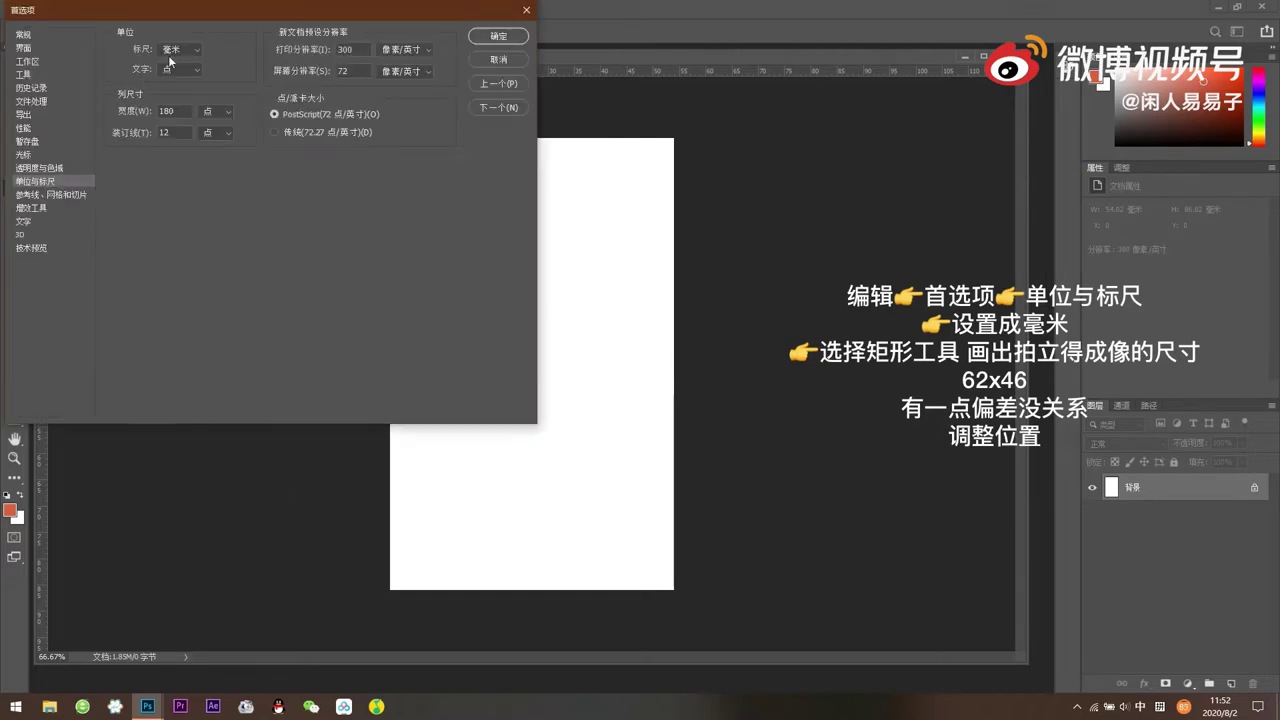
pyautogui.click(178, 52)
pyautogui.click(178, 50)
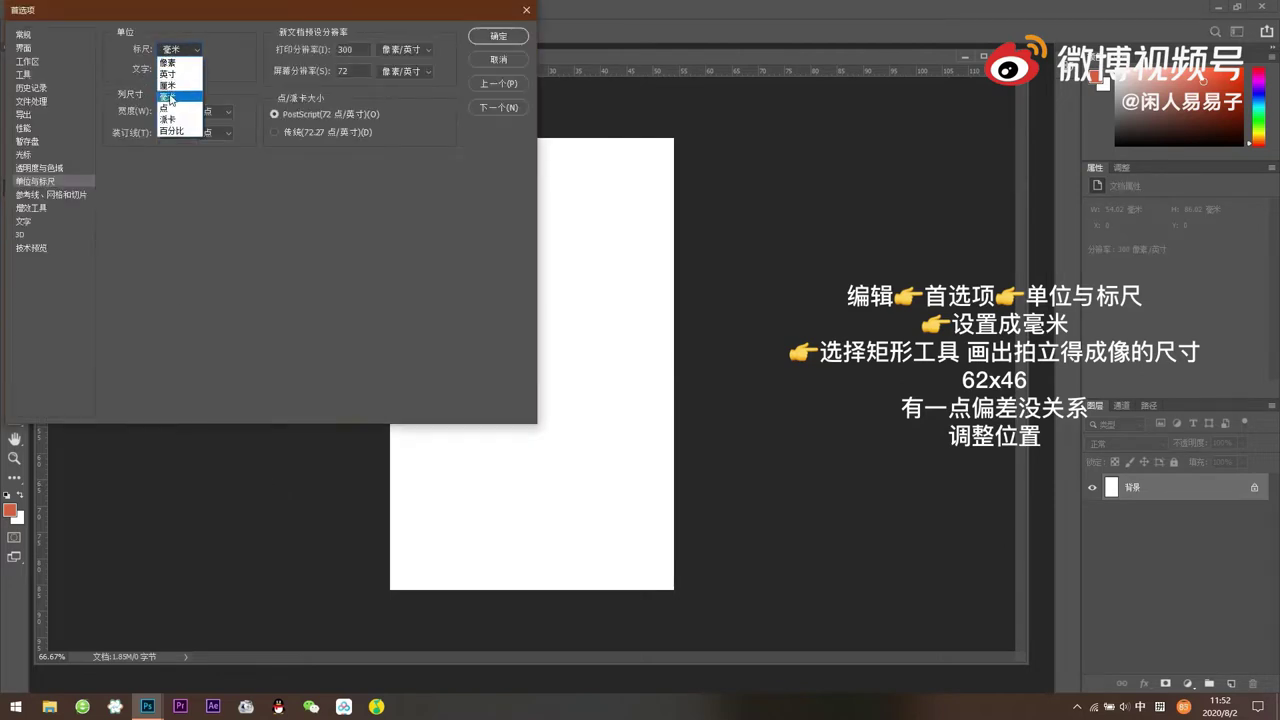
pyautogui.click(170, 97)
pyautogui.click(506, 38)
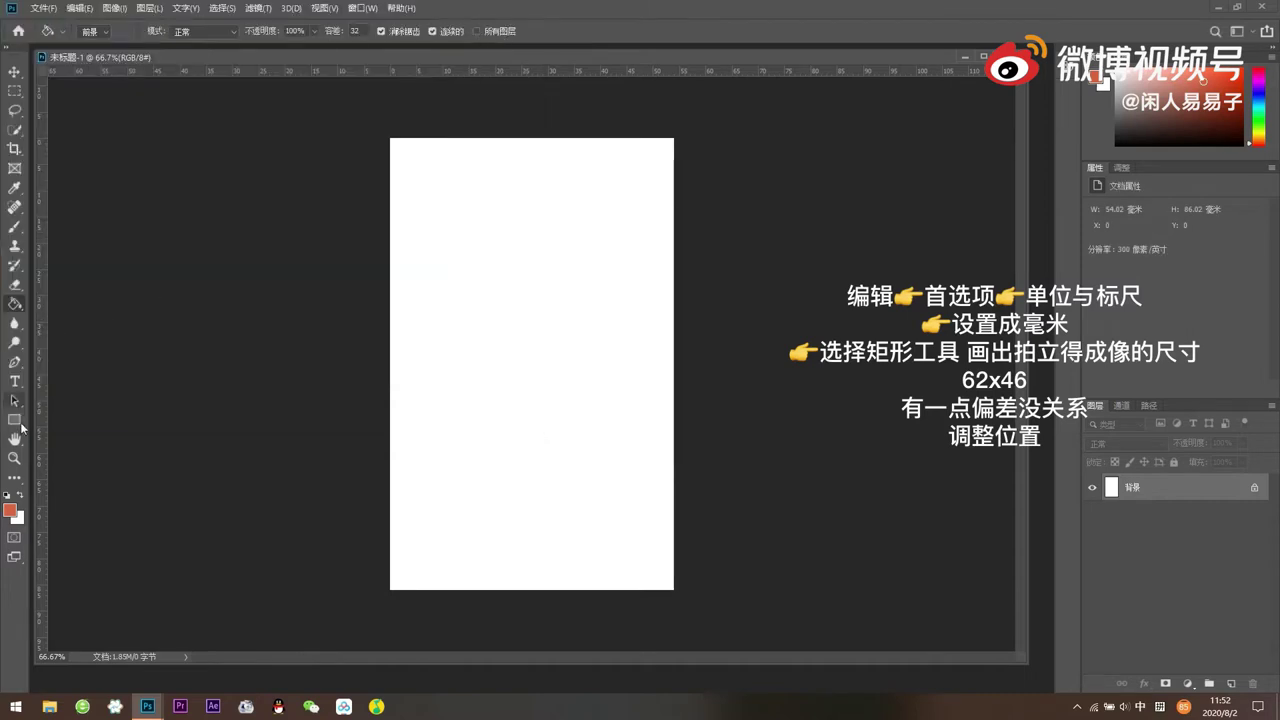
# - Draw a black-filled rectangle near the card's top and nudge it slightly right
pyautogui.click(20, 420)
pyautogui.click(42, 420)
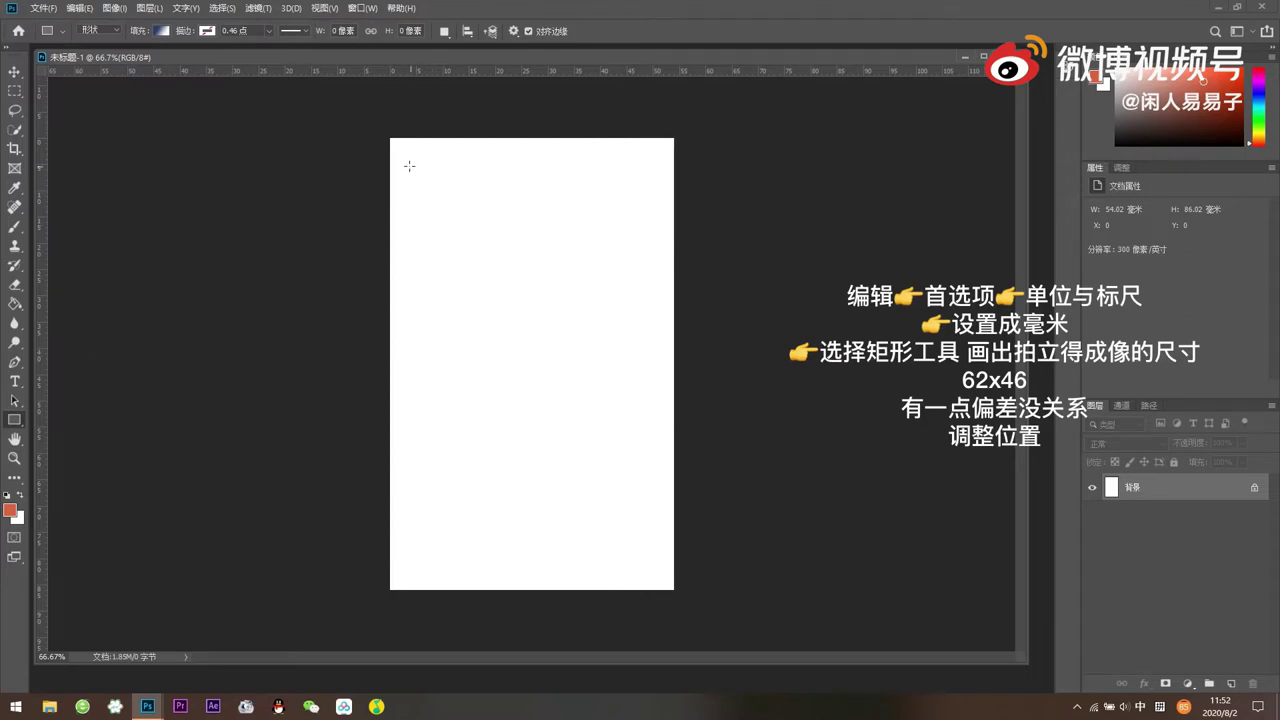
pyautogui.moveTo(409, 166)
pyautogui.mouseDown()
pyautogui.moveTo(647, 468)
pyautogui.moveTo(647, 488)
pyautogui.mouseUp()
pyautogui.click(1097, 254)
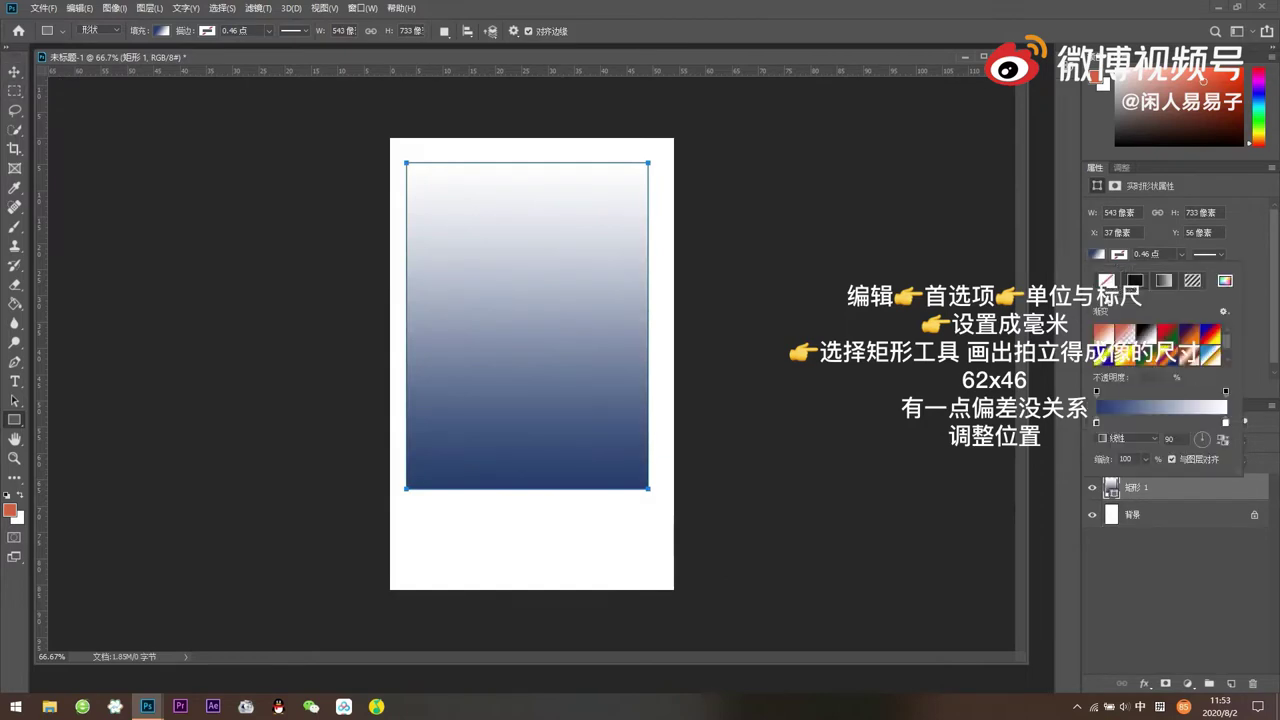
pyautogui.click(1150, 330)
pyautogui.press('v')
pyautogui.moveTo(481, 321); pyautogui.dragTo(493, 321)
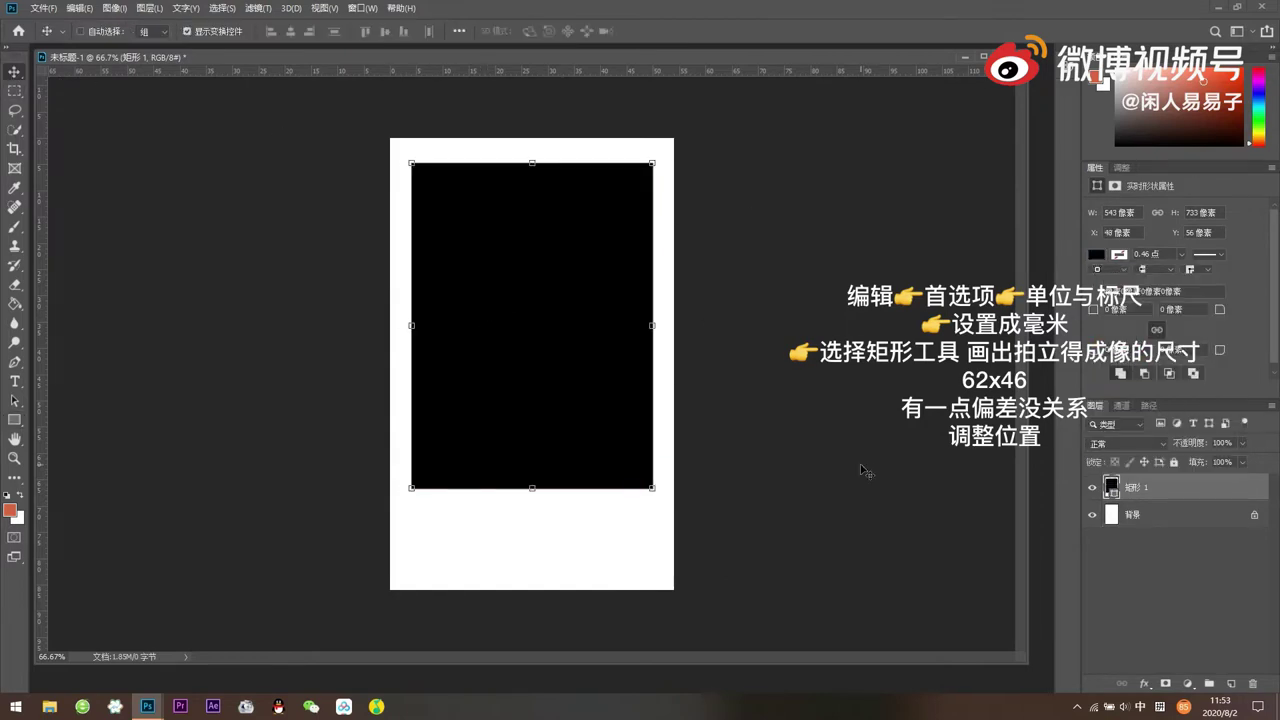
pyautogui.click(40, 8)
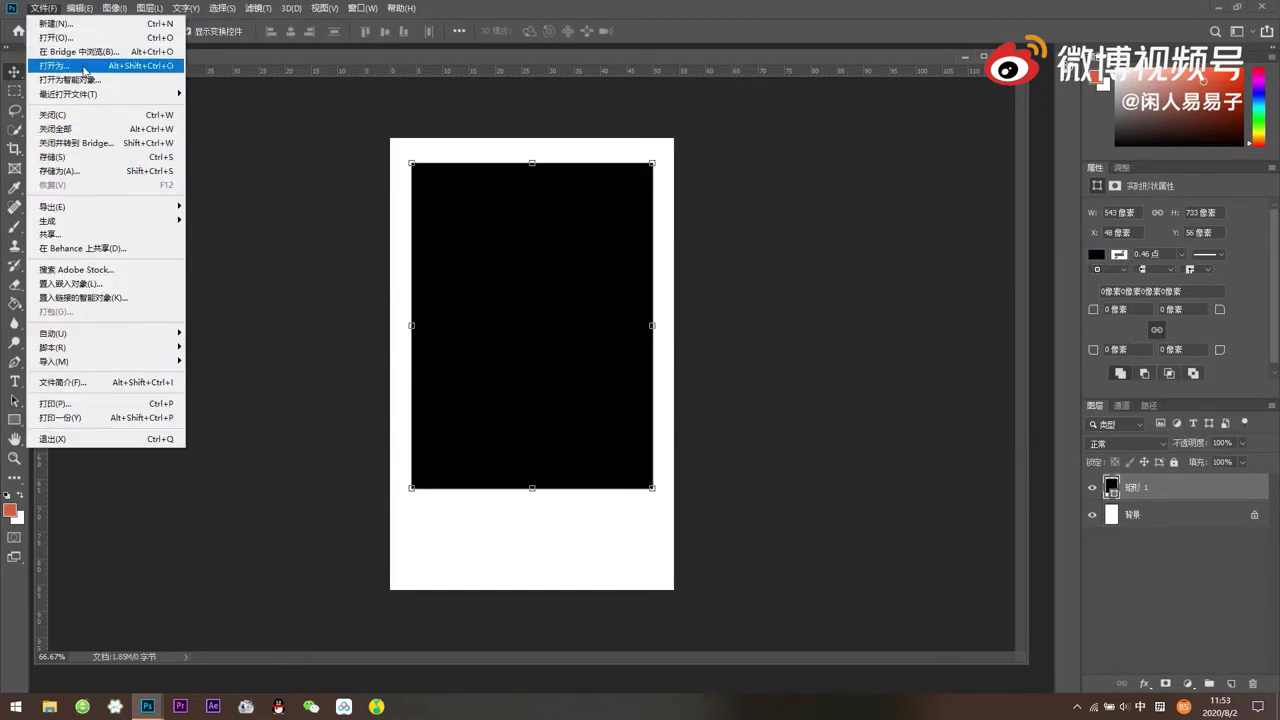
# - Bring 1.jpg into the card as a layer and scale it down to fit the frame
pyautogui.click(84, 44)
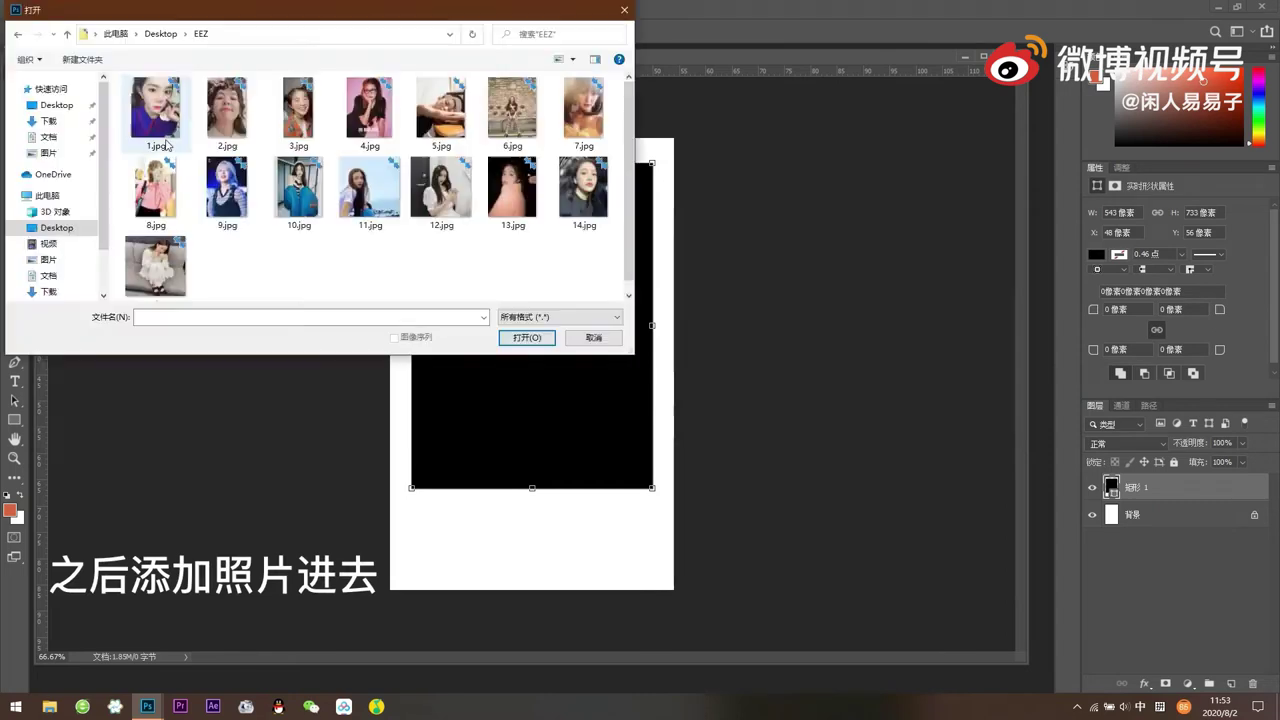
pyautogui.doubleClick(154, 114)
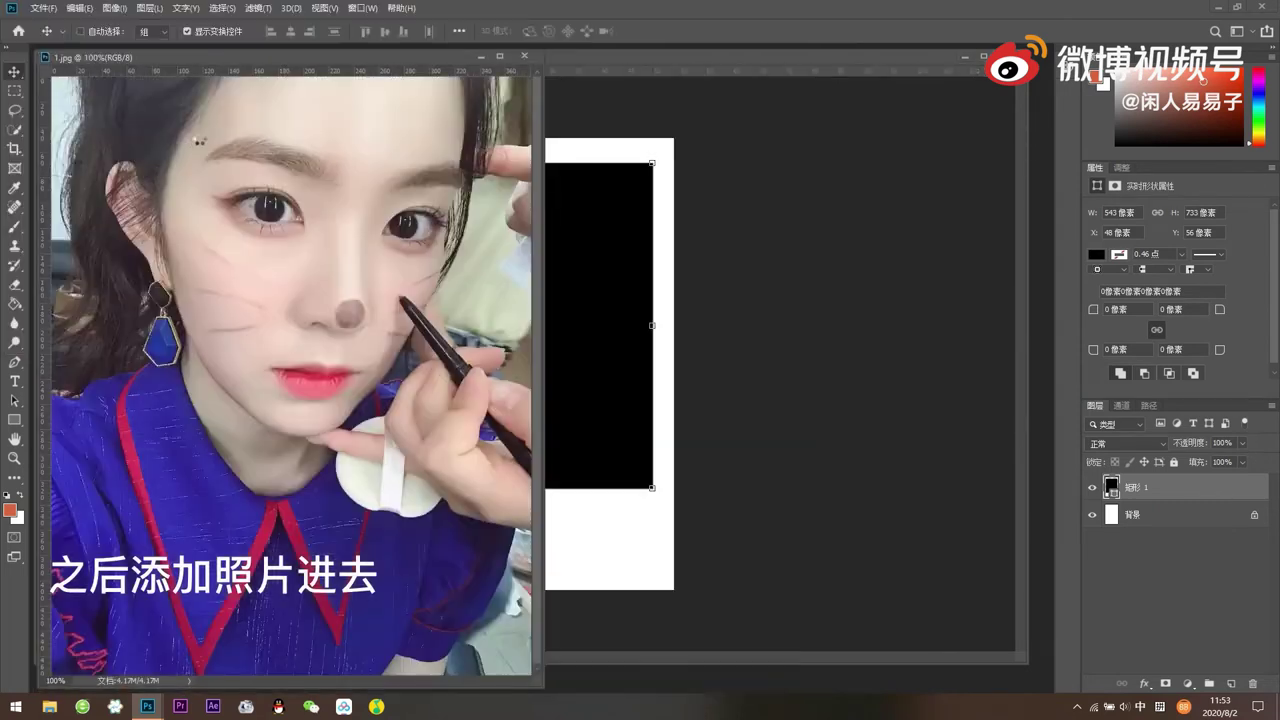
pyautogui.moveTo(300, 300)
pyautogui.mouseDown()
pyautogui.moveTo(594, 251)
pyautogui.moveTo(466, 234)
pyautogui.mouseUp()
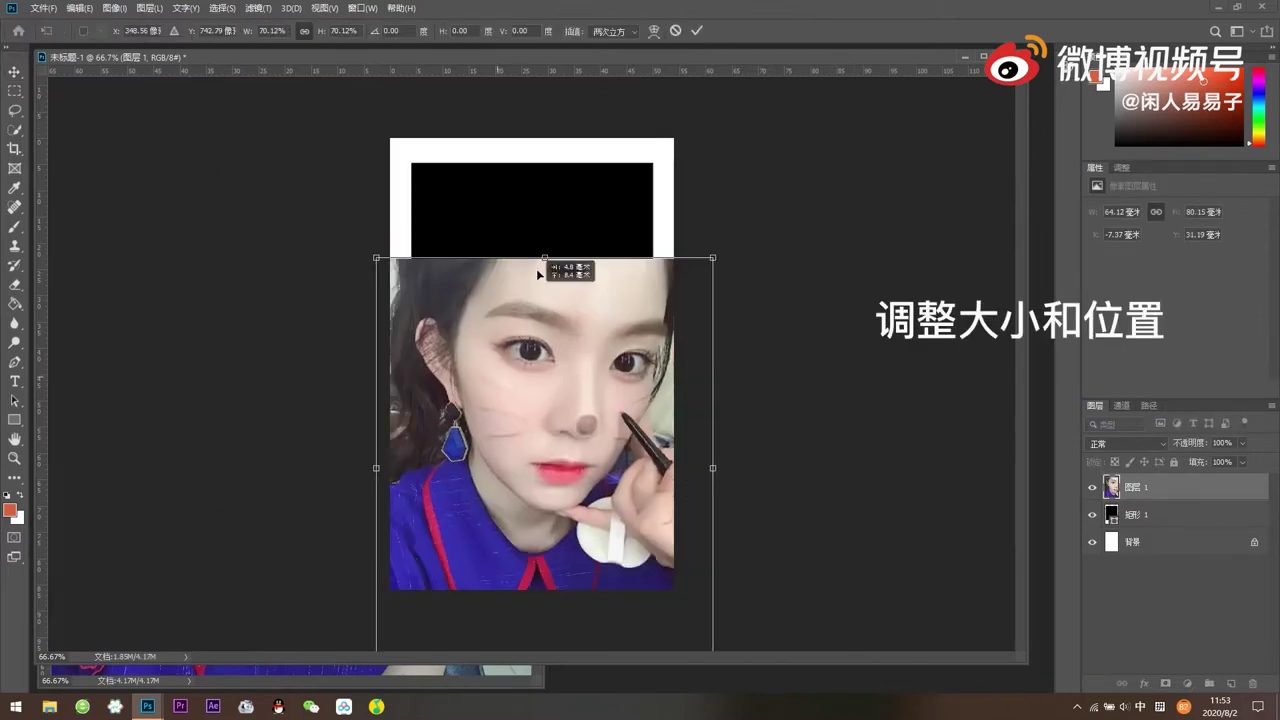
pyautogui.moveTo(650, 266)
pyautogui.mouseDown()
pyautogui.moveTo(672, 143)
pyautogui.moveTo(657, 229)
pyautogui.mouseUp()
pyautogui.moveTo(560, 300); pyautogui.dragTo(580, 222)
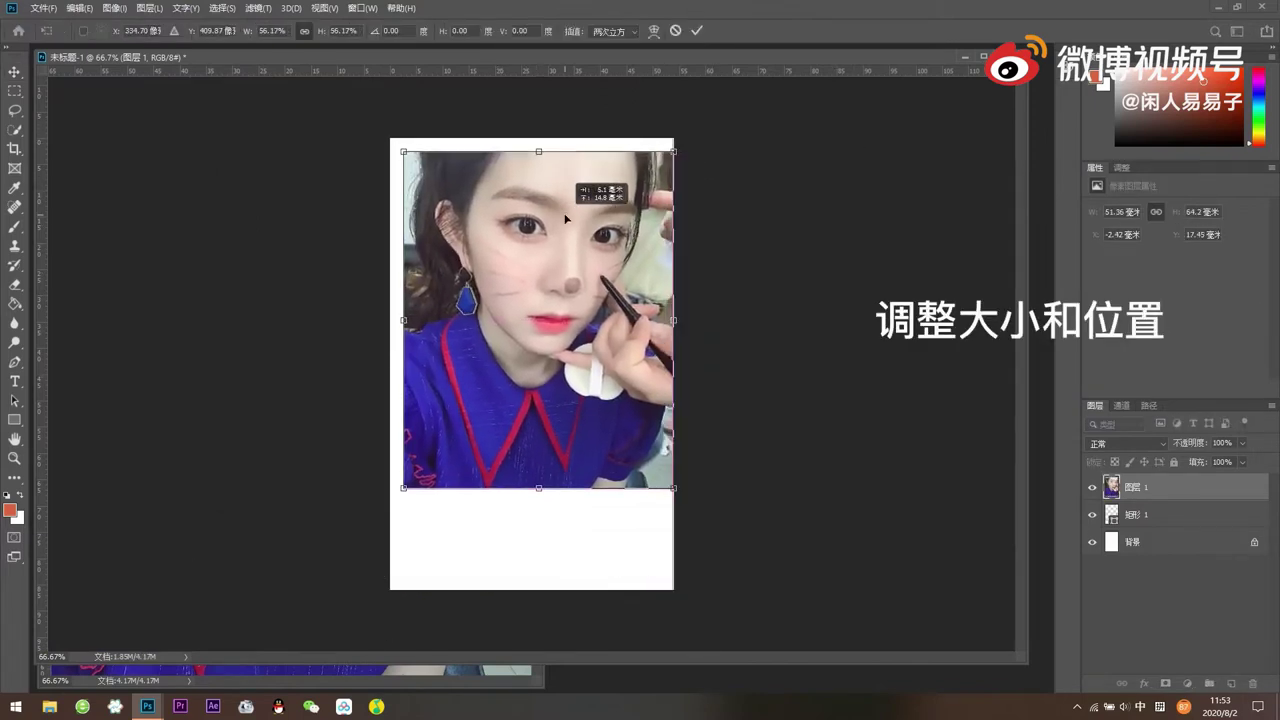
pyautogui.press('Return')
# - Clip the photo to the black rectangle, reposition it, and select the Background layer
pyautogui.rightClick(1130, 487)
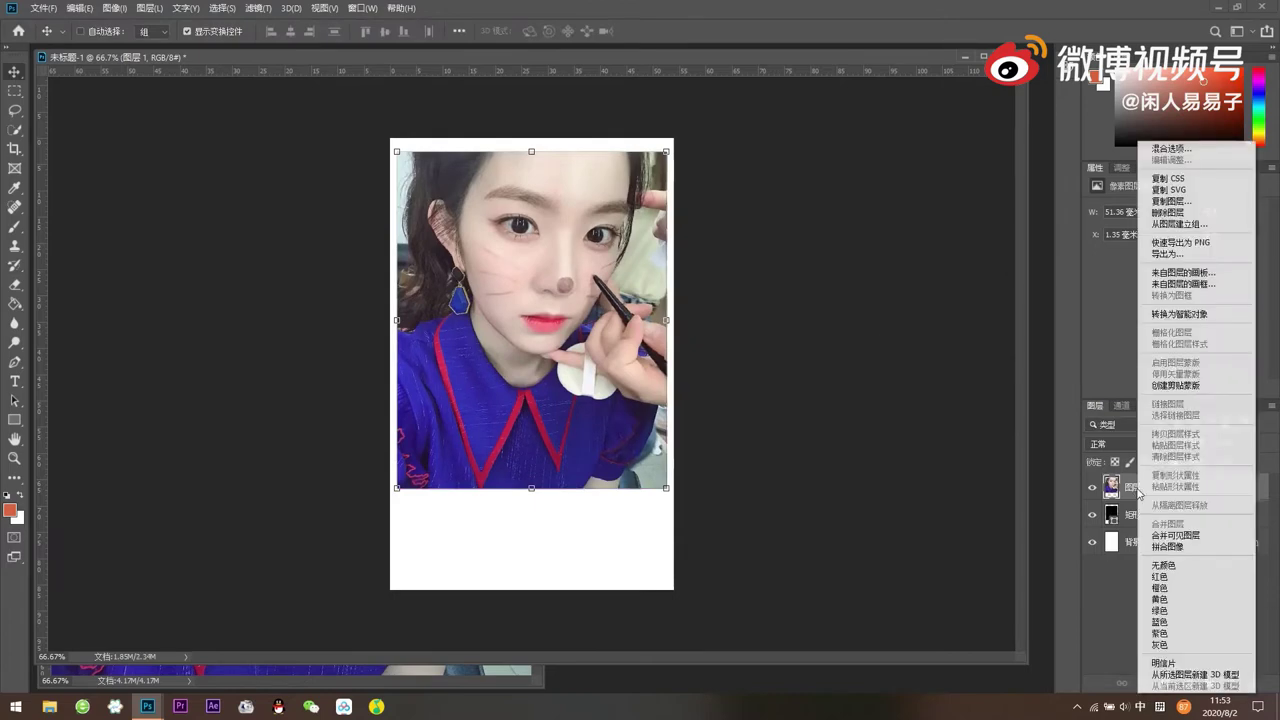
pyautogui.click(1178, 386)
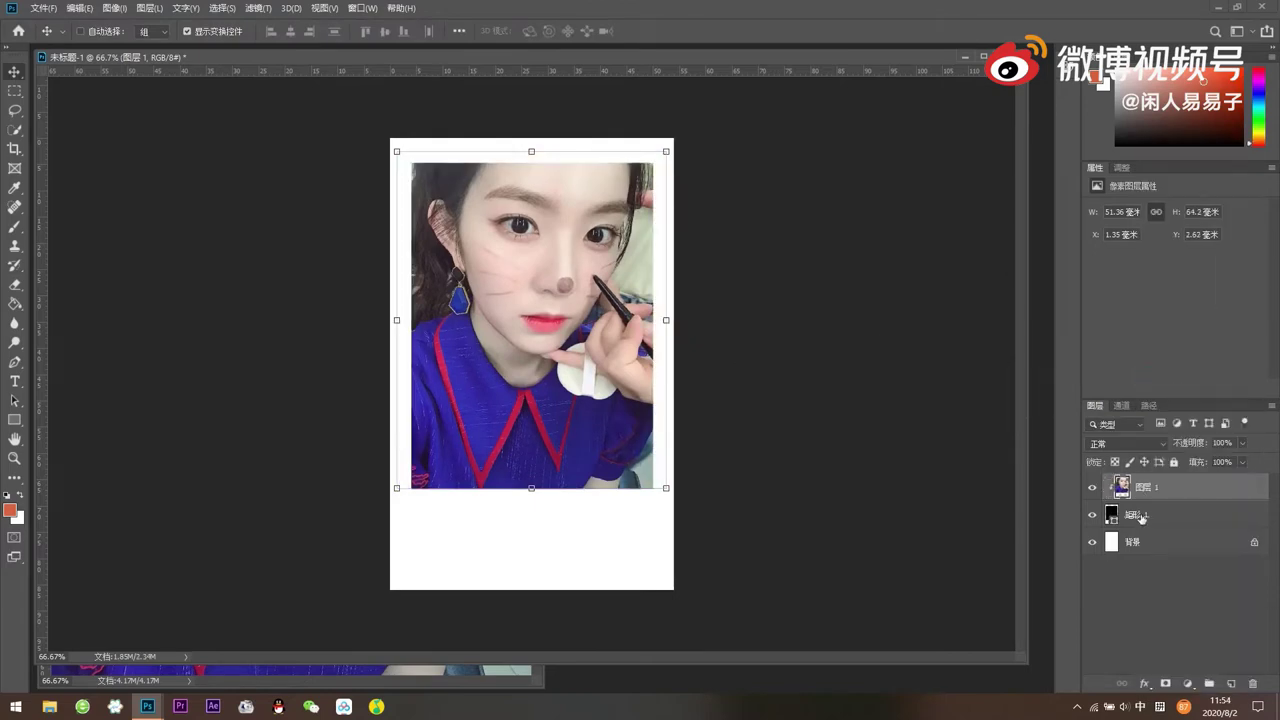
pyautogui.moveTo(579, 343); pyautogui.dragTo(580, 350)
pyautogui.click(1130, 541)
# - Try sampled blue, pink and magenta fills on the card background
pyautogui.press('i')
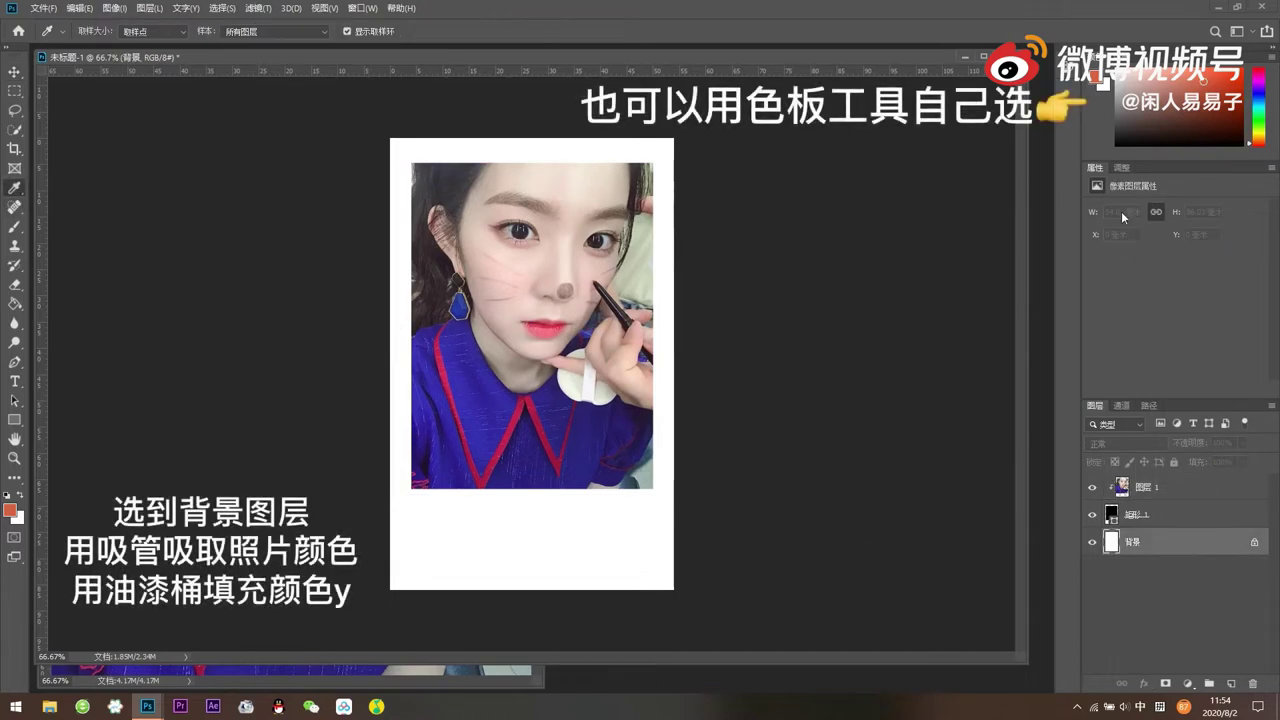
pyautogui.click(491, 405)
pyautogui.click(15, 303)
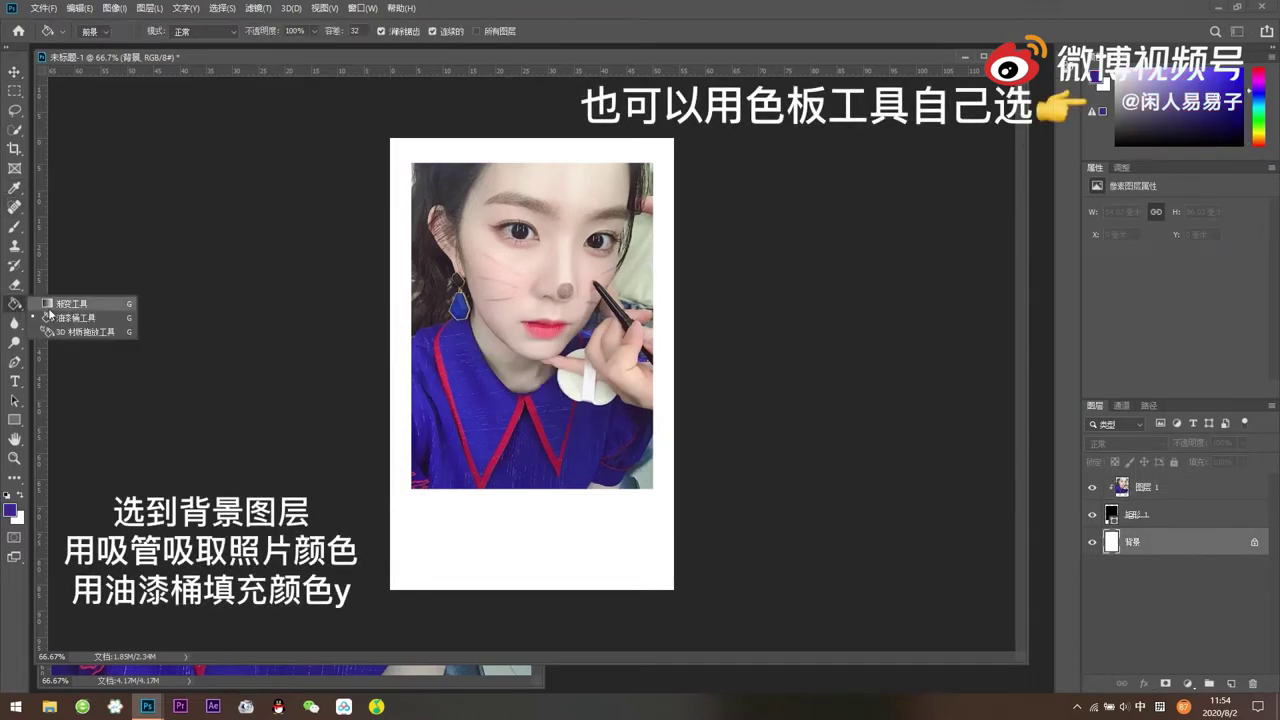
pyautogui.click(566, 550)
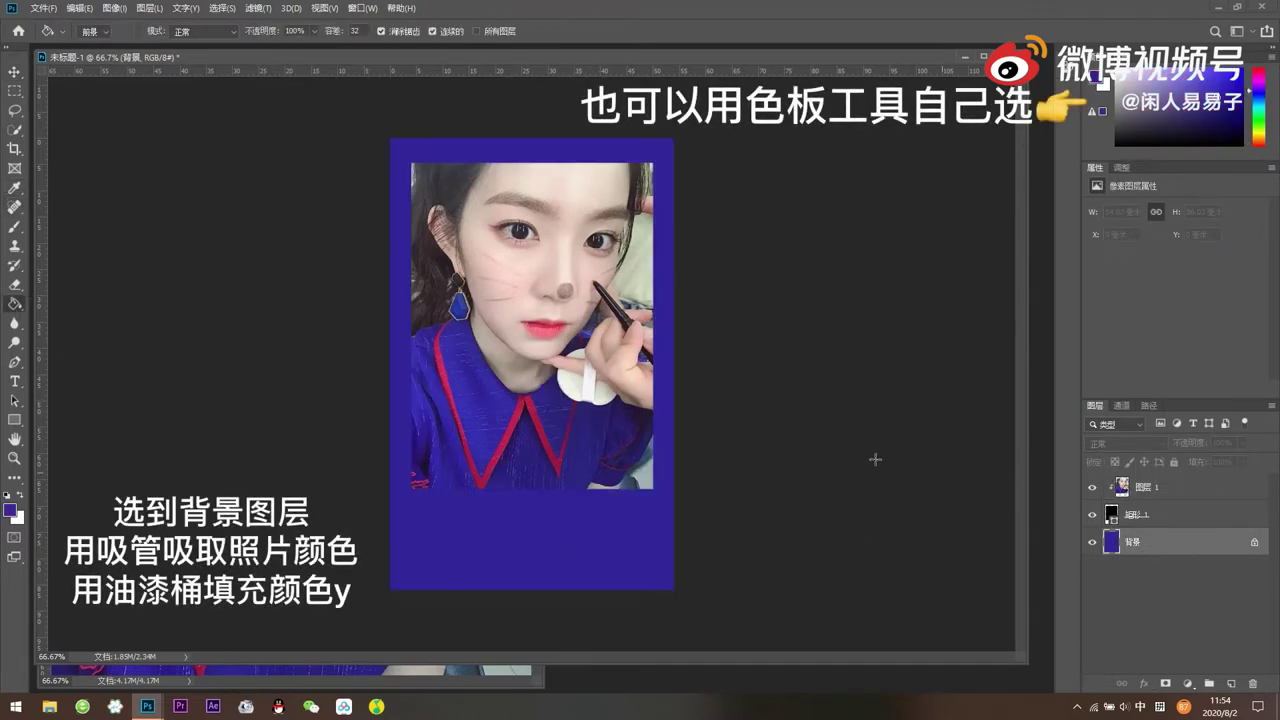
pyautogui.click(20, 198)
pyautogui.click(545, 330)
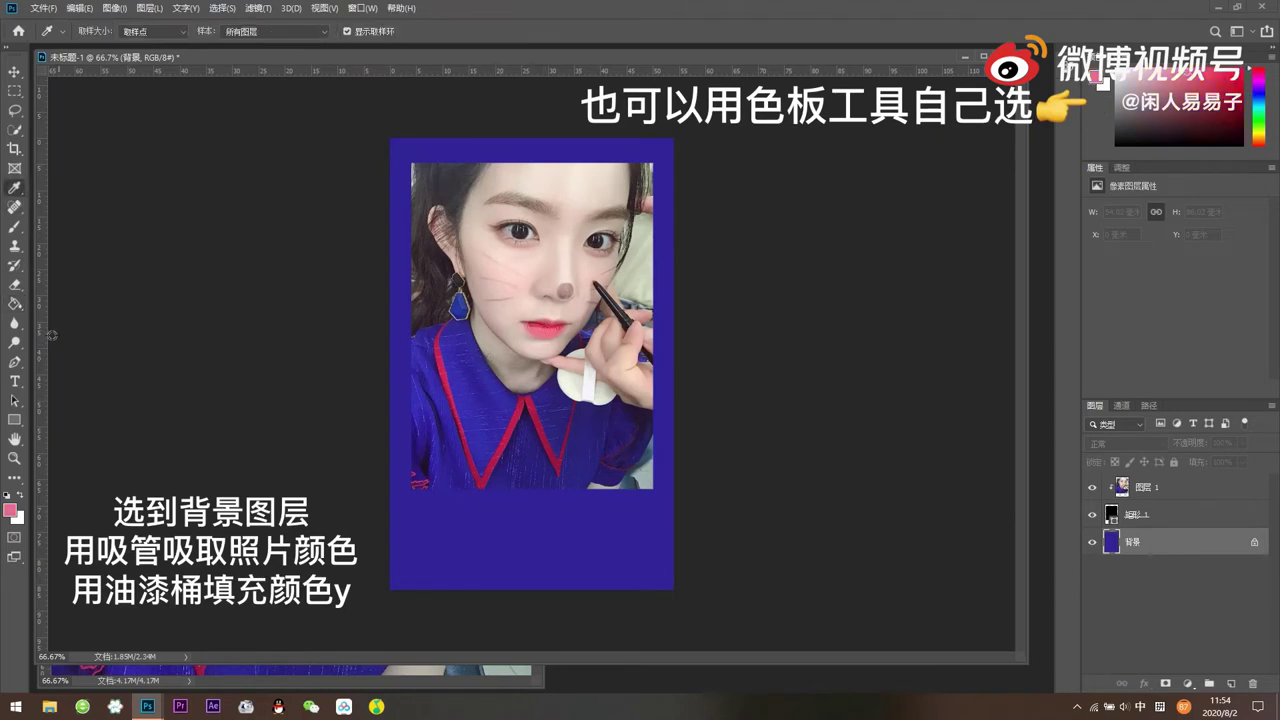
pyautogui.click(15, 303)
pyautogui.click(452, 530)
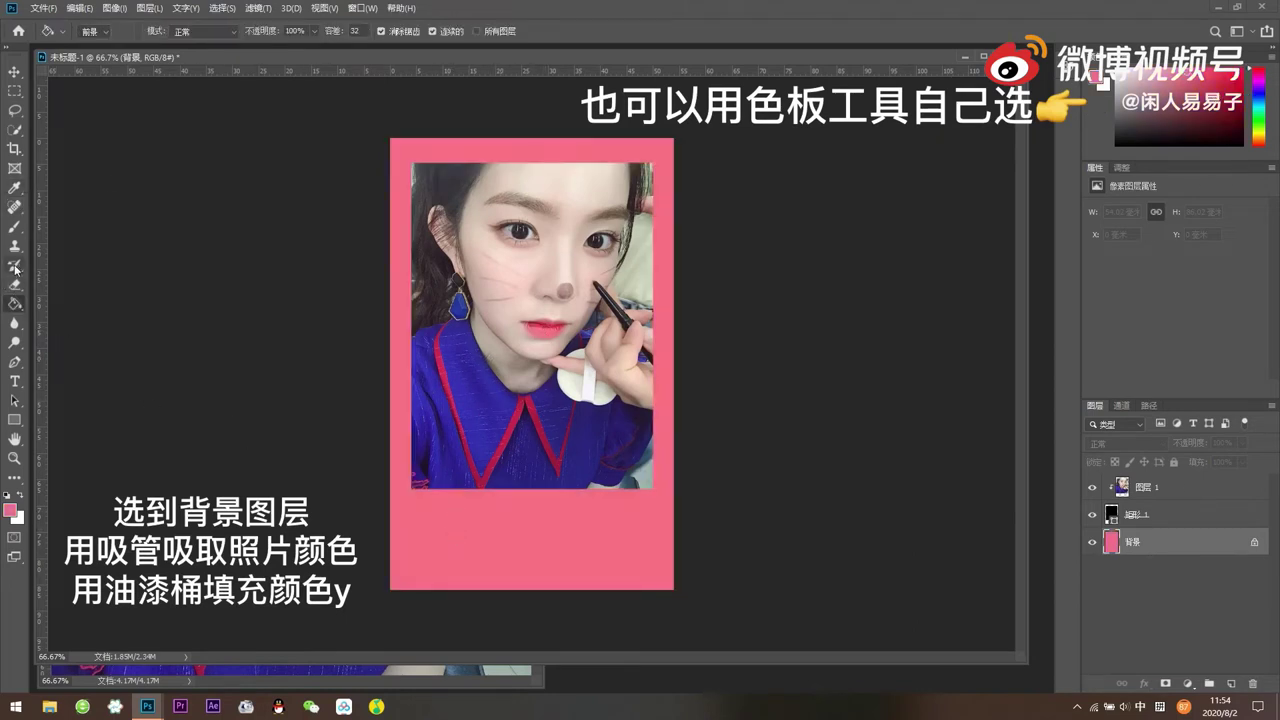
pyautogui.click(15, 188)
pyautogui.click(522, 303)
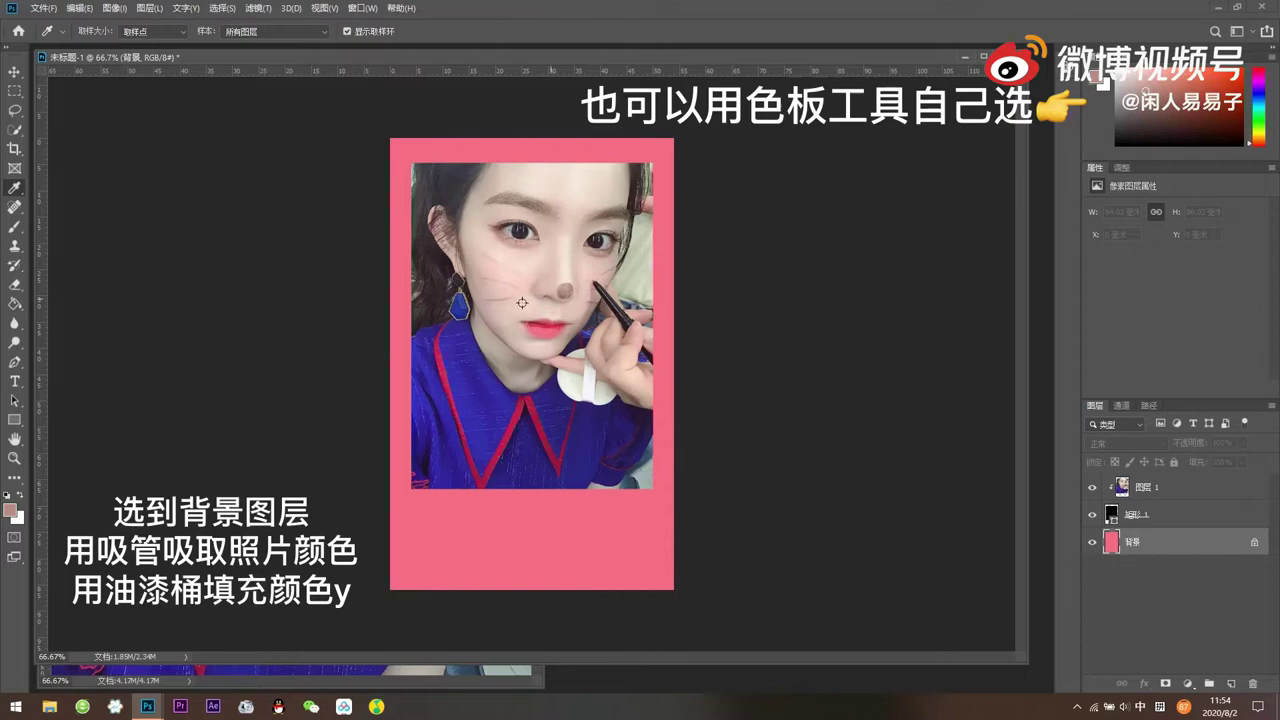
pyautogui.click(15, 302)
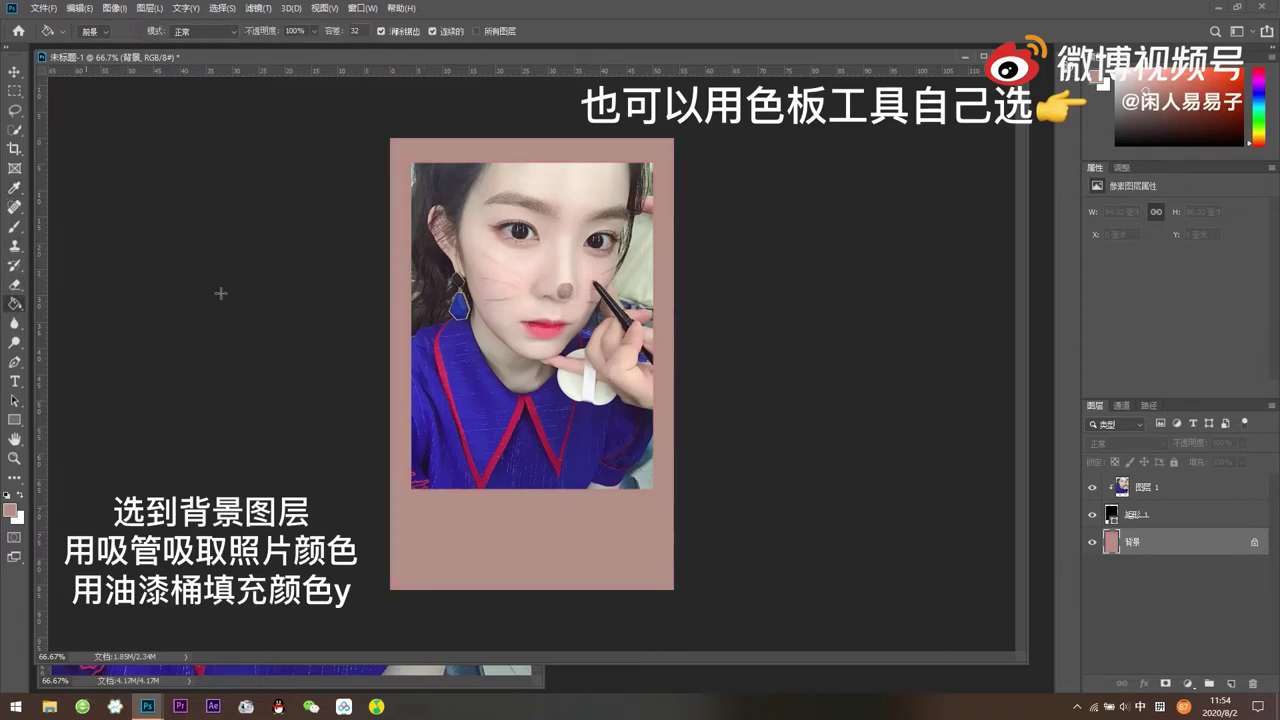
pyautogui.moveTo(1263, 155); pyautogui.dragTo(1261, 80)
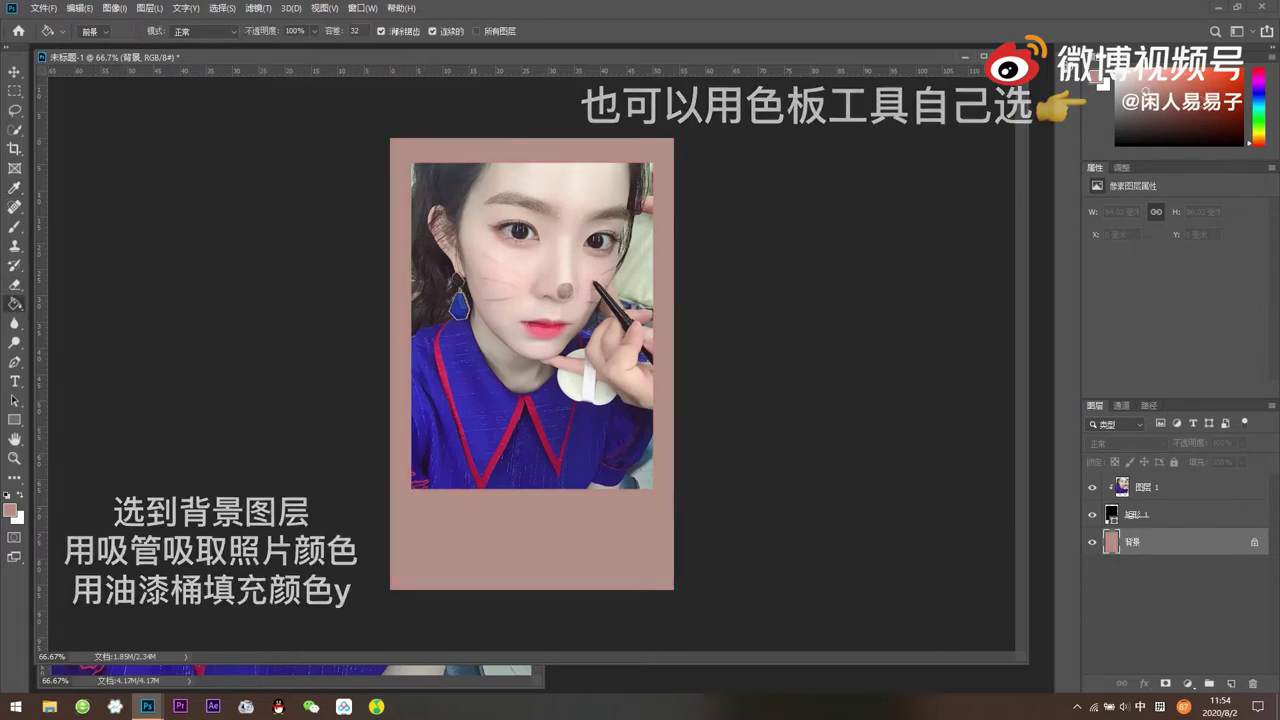
pyautogui.click(582, 522)
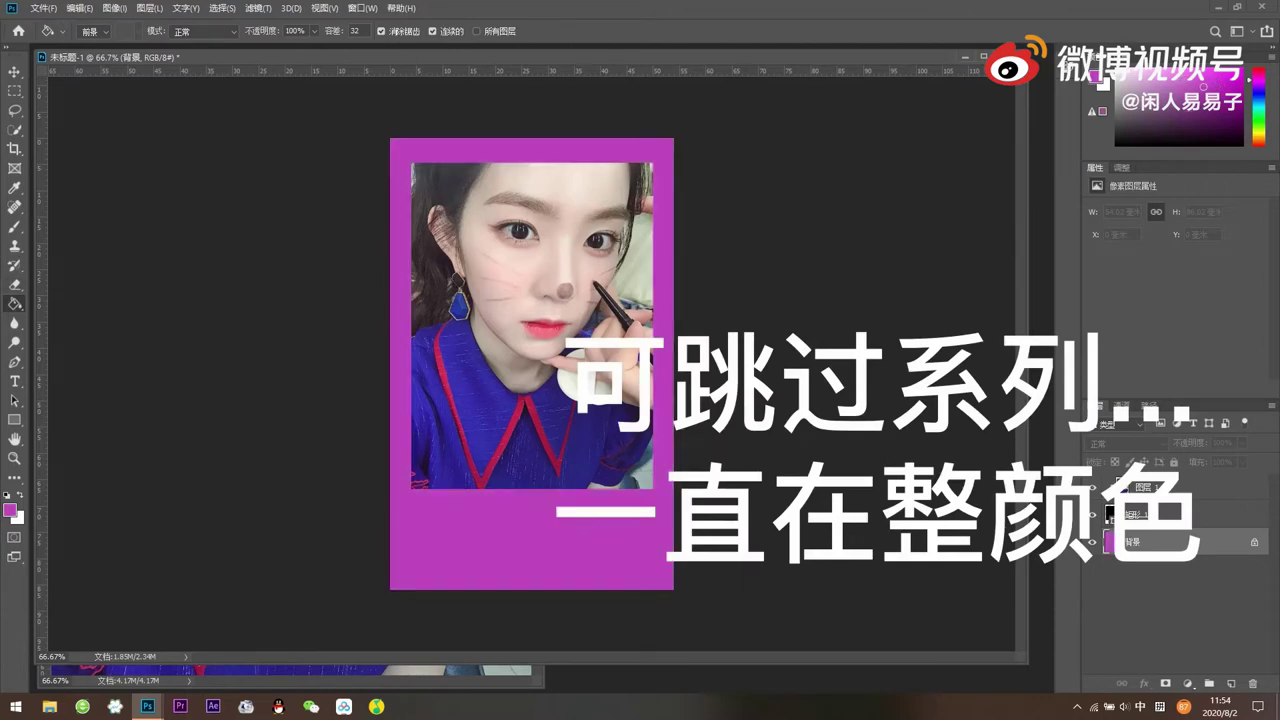
# - Try mint, magenta, crimson and pale green fills, then settle on medium blue
pyautogui.hotkey('ctrl', 'z')
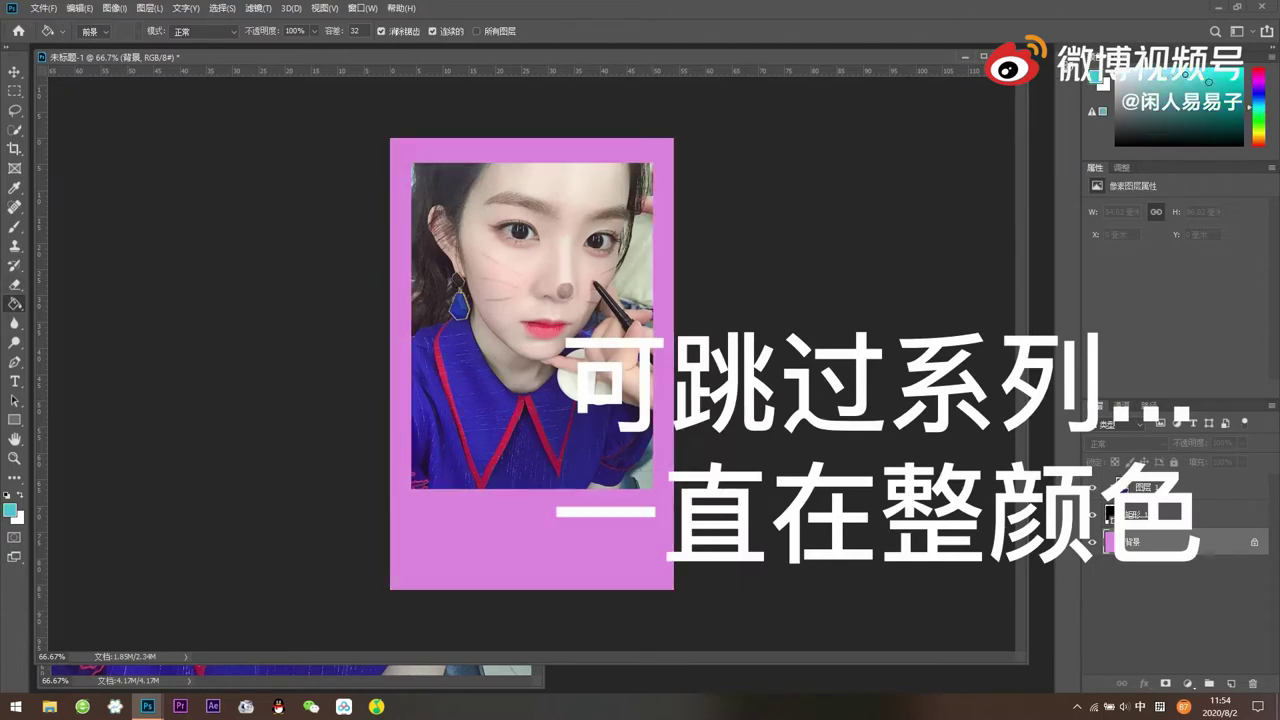
pyautogui.click(647, 536)
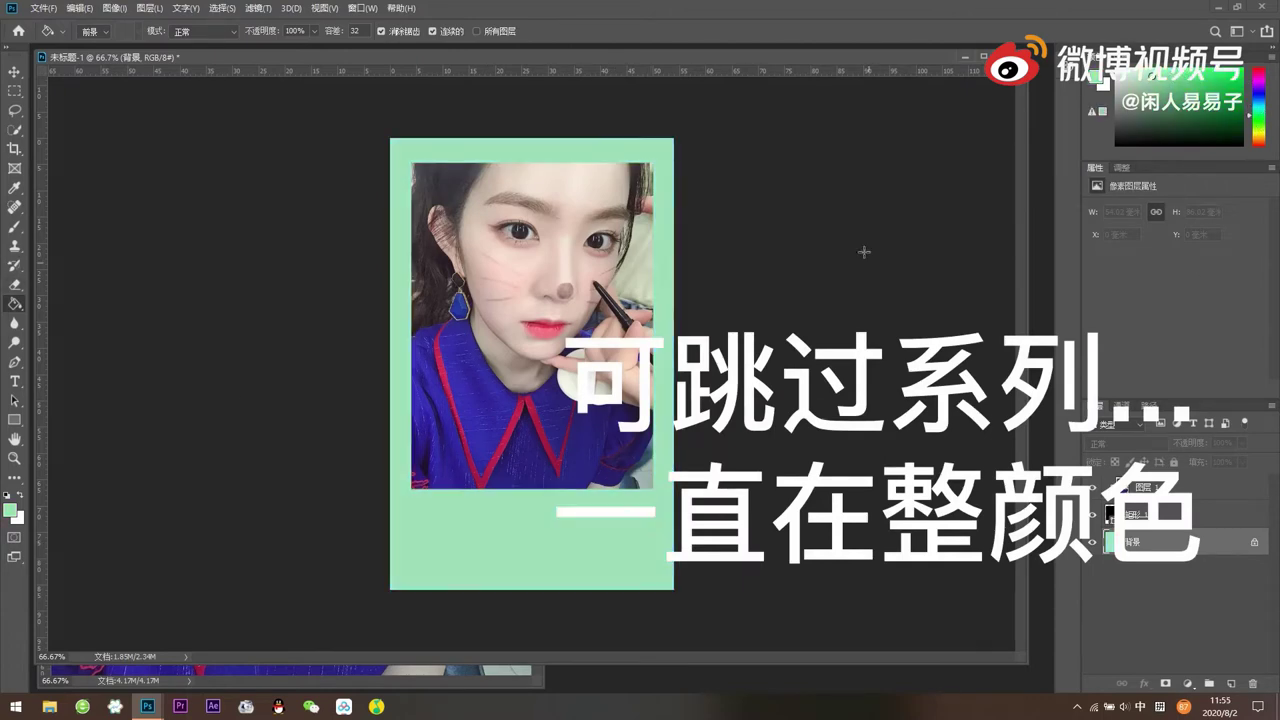
pyautogui.click(1258, 85)
pyautogui.click(553, 539)
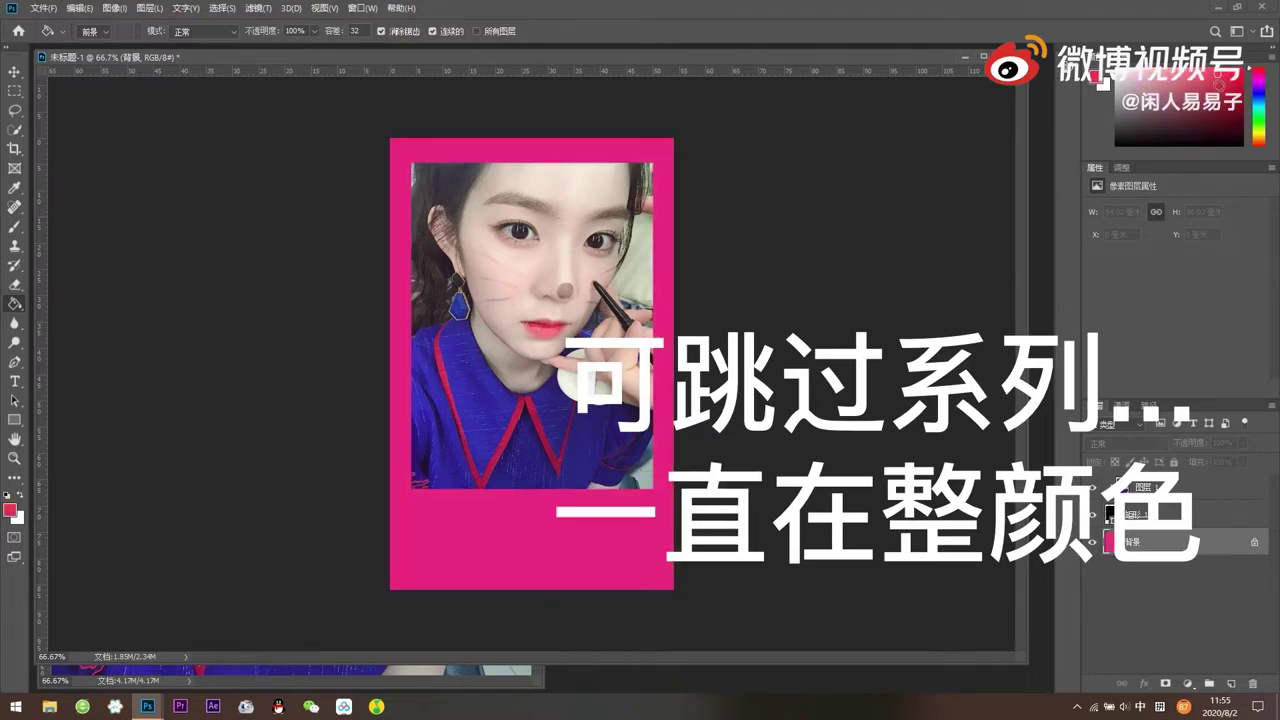
pyautogui.keyDown('alt'); pyautogui.click(483, 483); pyautogui.keyUp('alt')
pyautogui.click(435, 536)
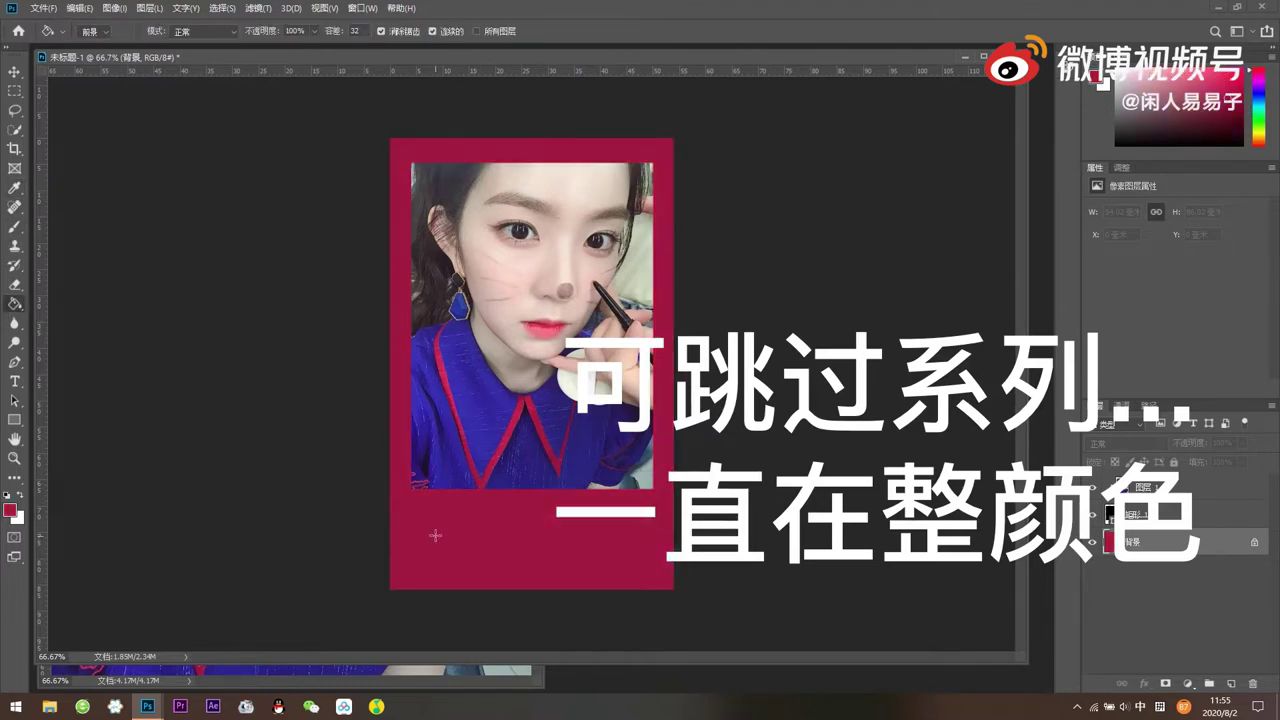
pyautogui.keyDown('alt'); pyautogui.click(611, 271); pyautogui.keyUp('alt')
pyautogui.click(520, 565)
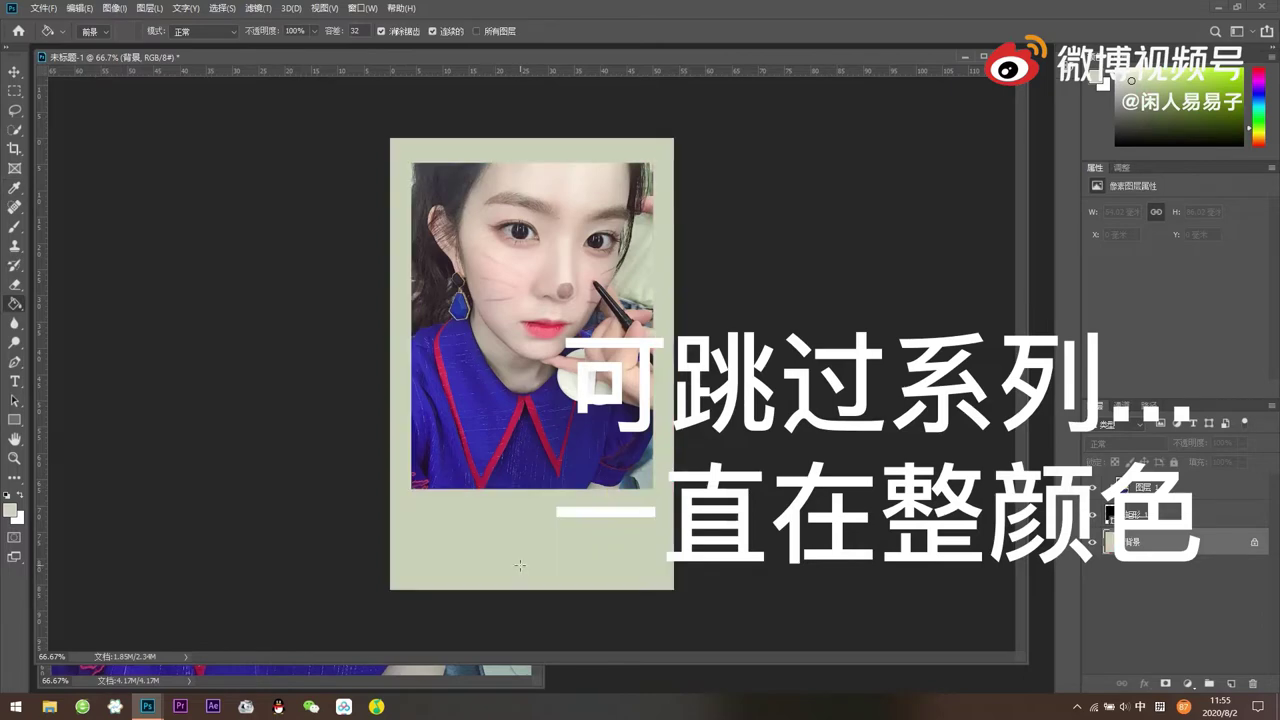
pyautogui.click(1258, 97)
pyautogui.click(1212, 87)
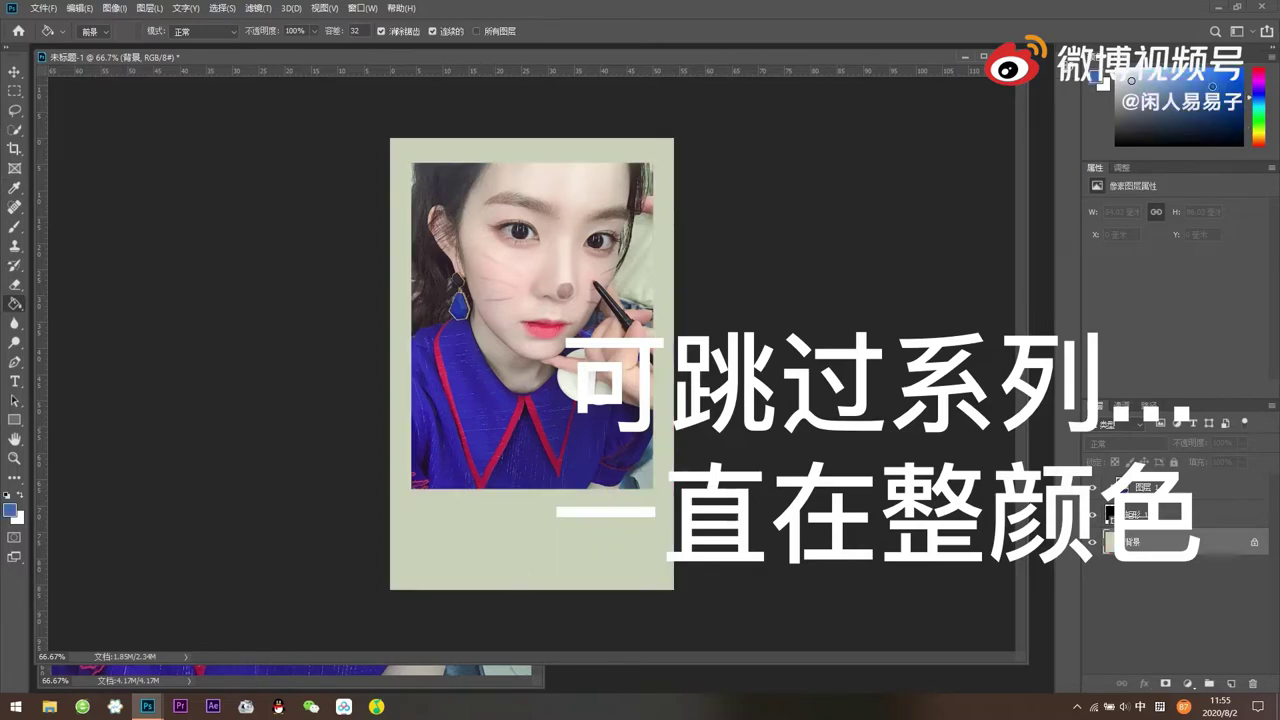
pyautogui.click(609, 522)
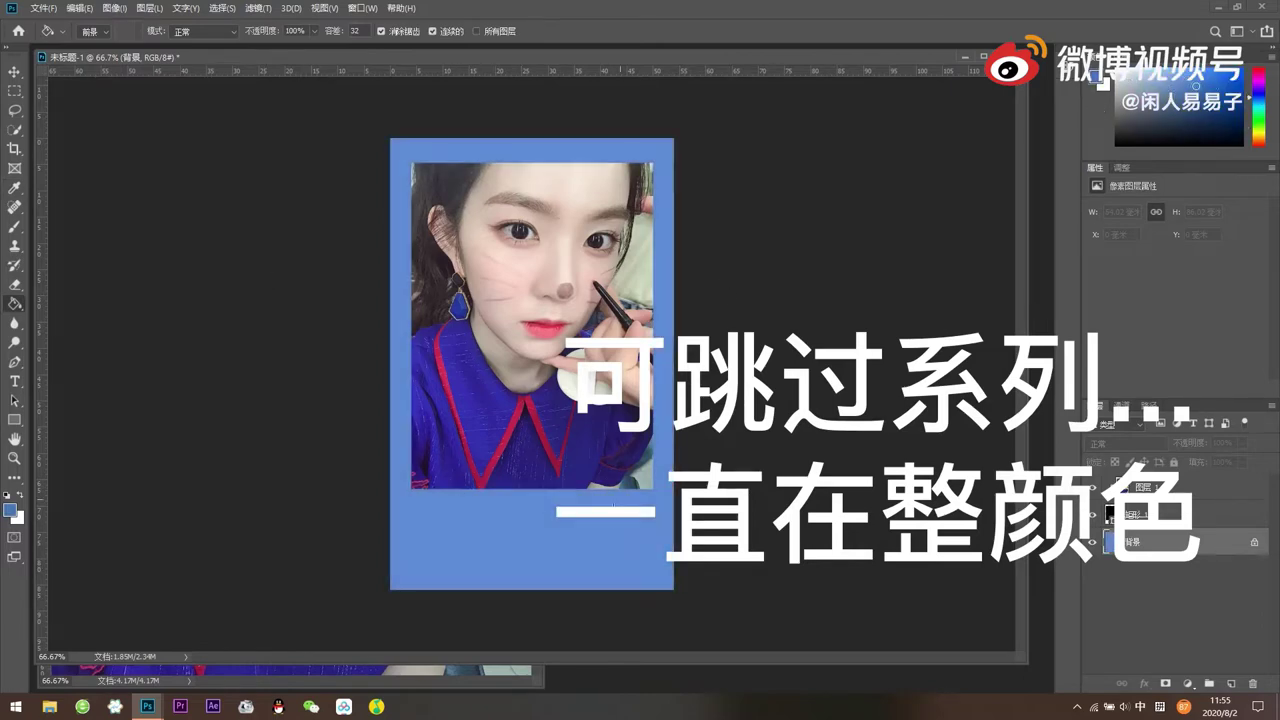
pyautogui.click(43, 8)
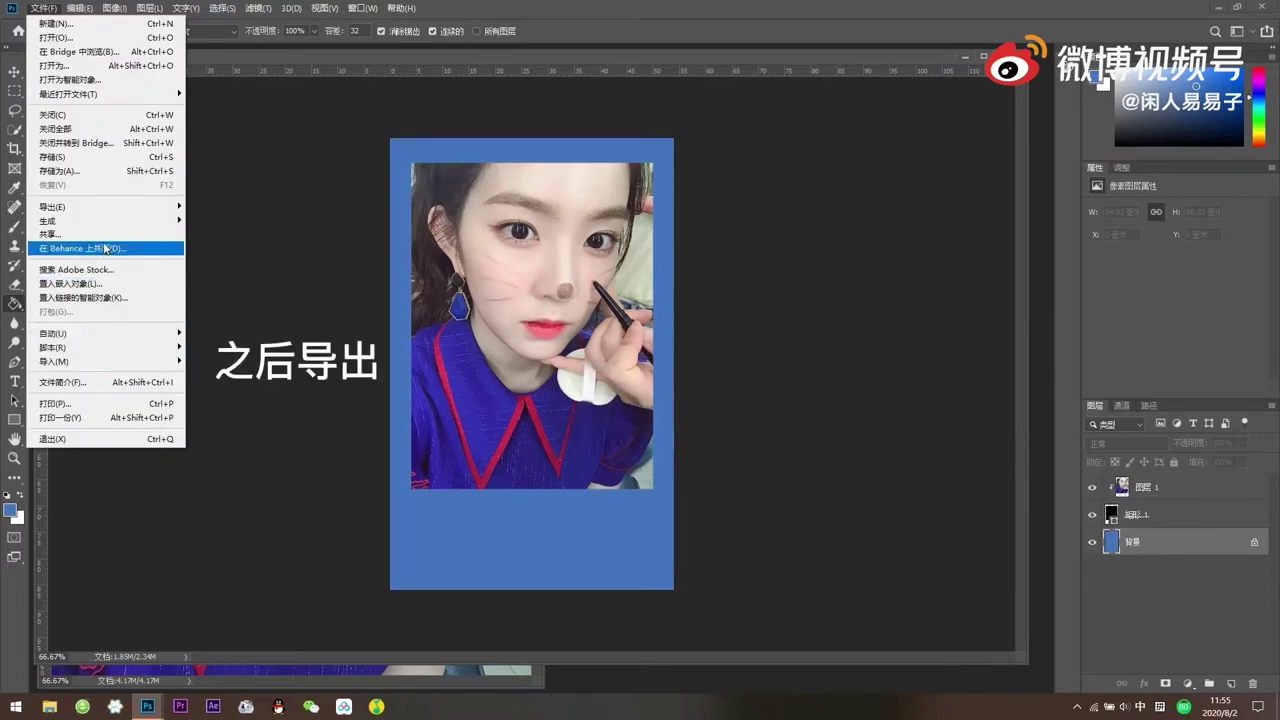
# - Export the card with Export As in JPG format
pyautogui.click(229, 216)
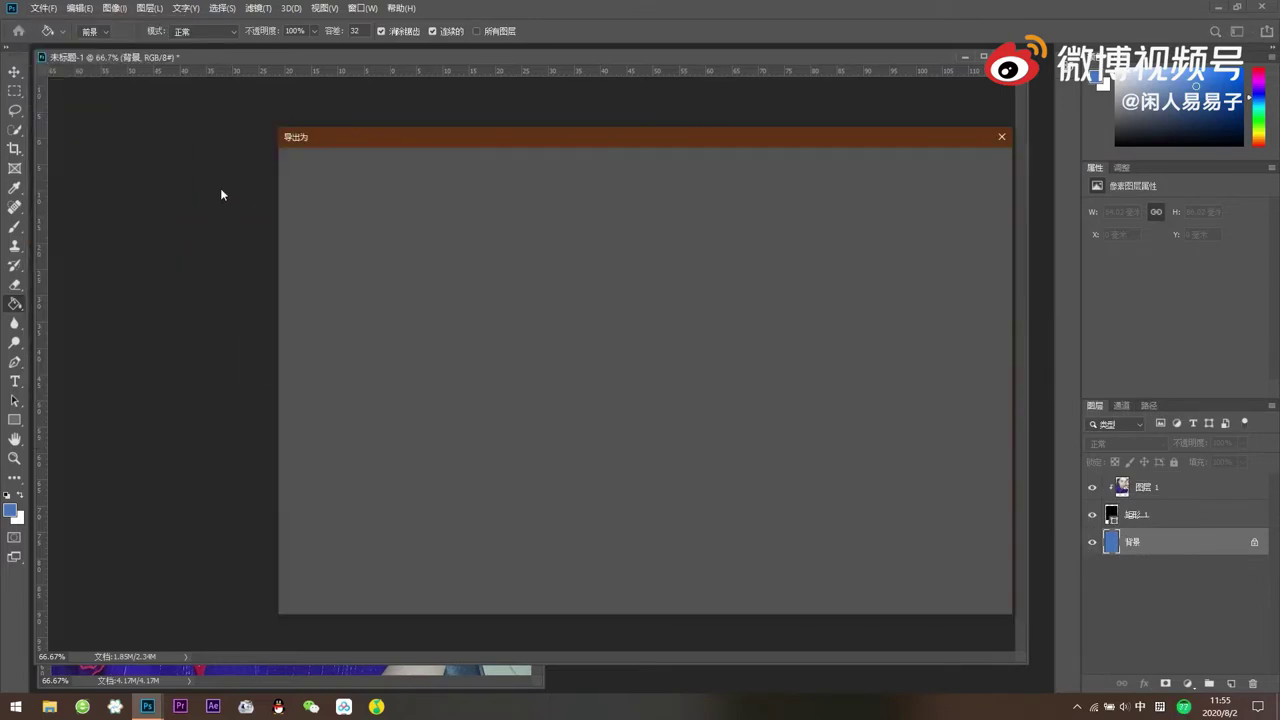
pyautogui.click(897, 190)
pyautogui.click(915, 206)
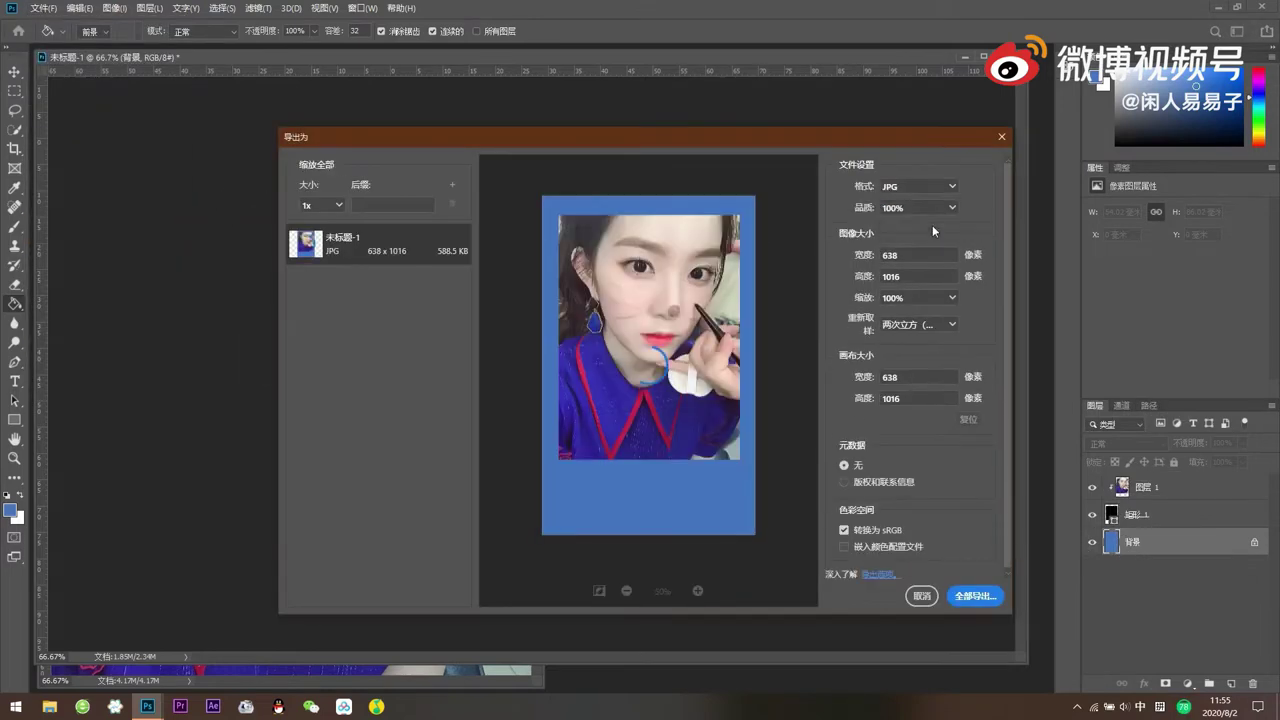
pyautogui.click(985, 600)
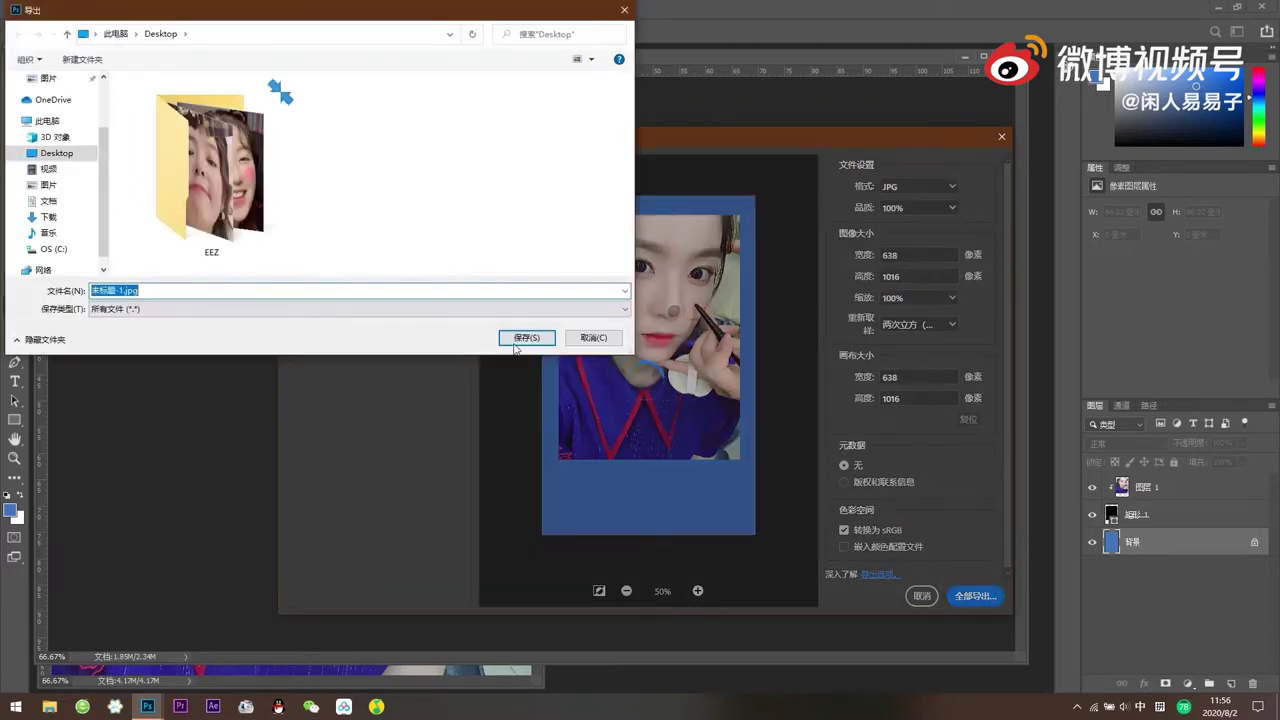
# - Create a Desktop folder named EEZ成片 and save the JPG into it
pyautogui.rightClick(265, 153)
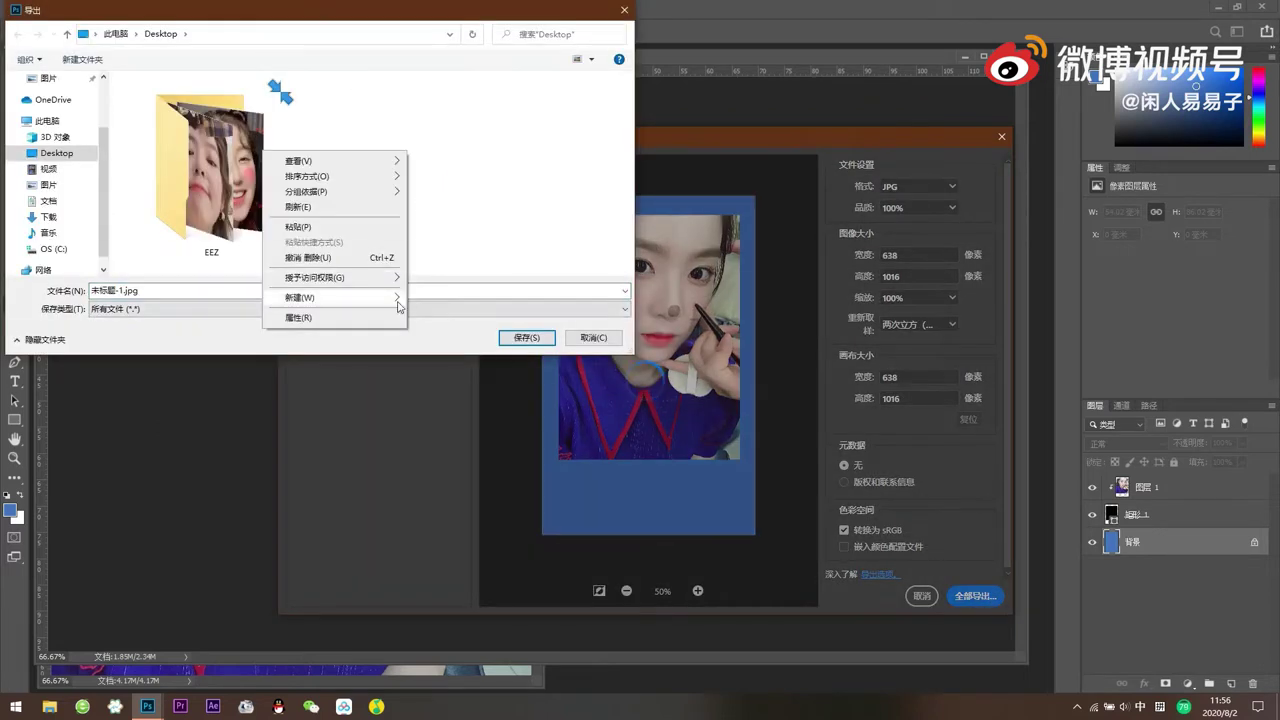
pyautogui.click(440, 297)
pyautogui.write('EEZ')
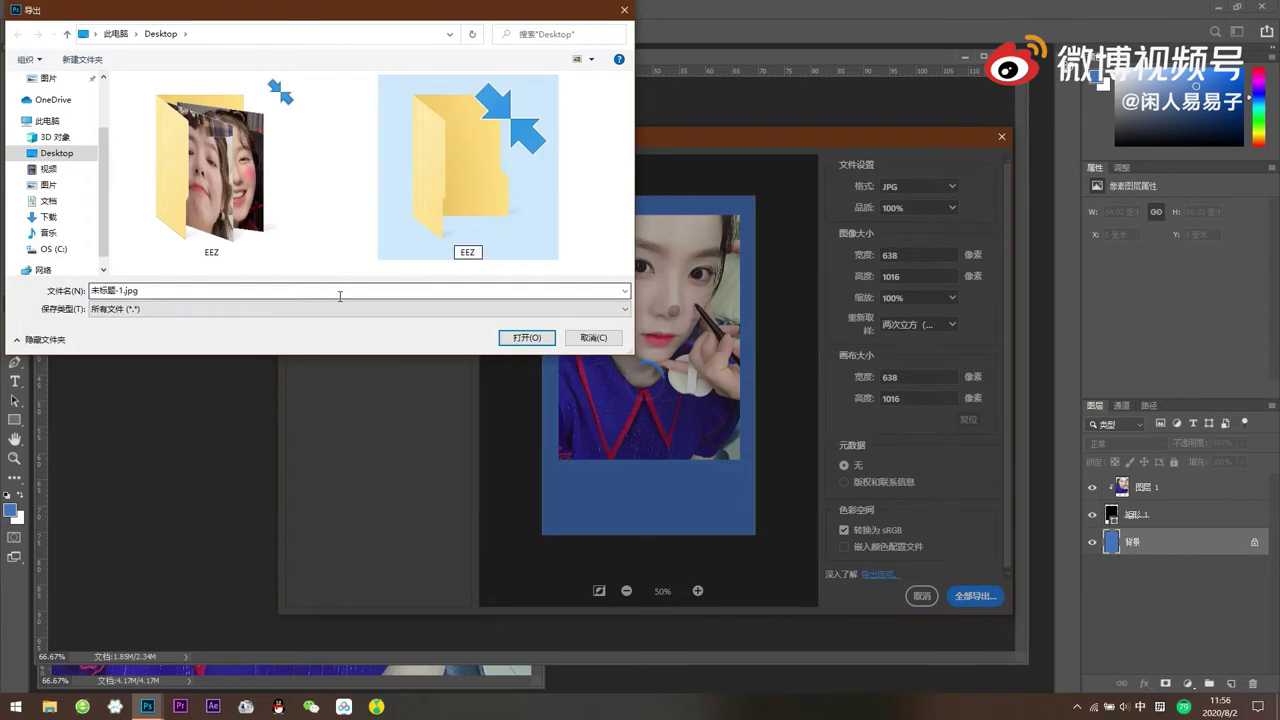
pyautogui.write('e')
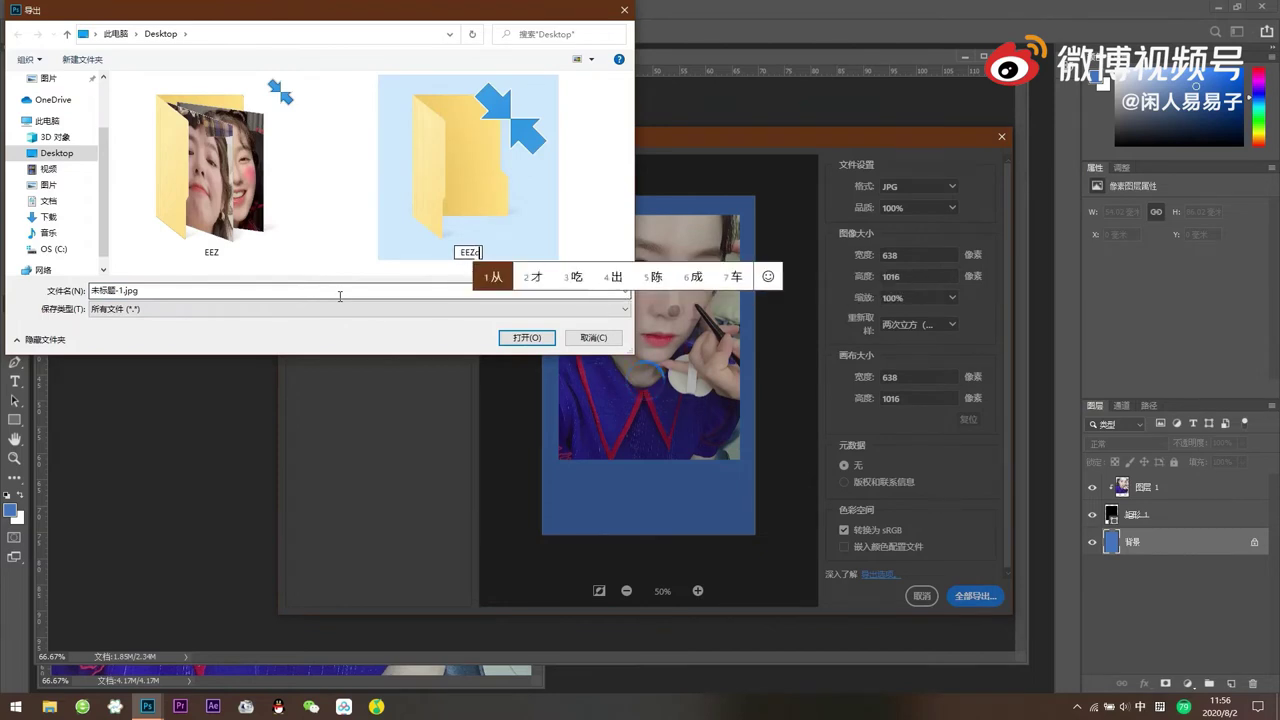
pyautogui.press('BackSpace')
pyautogui.write('成片')
pyautogui.press('Return')
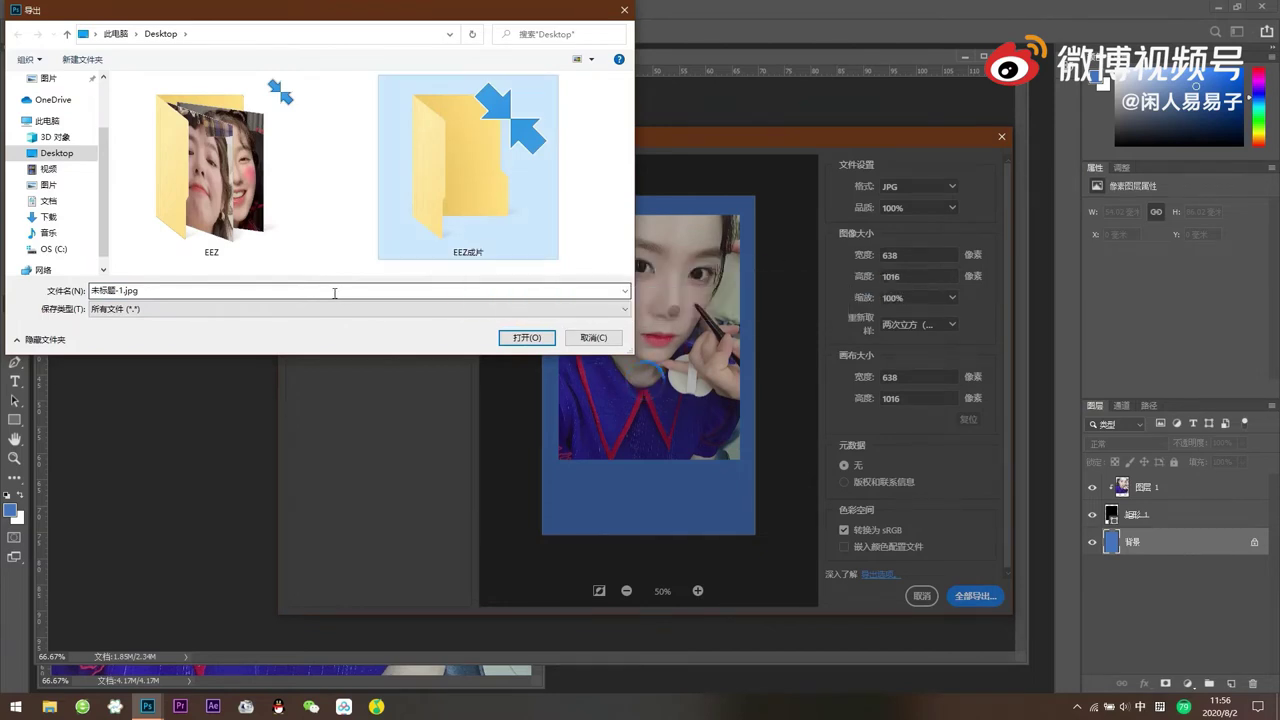
pyautogui.press('Return')
pyautogui.press('Return')
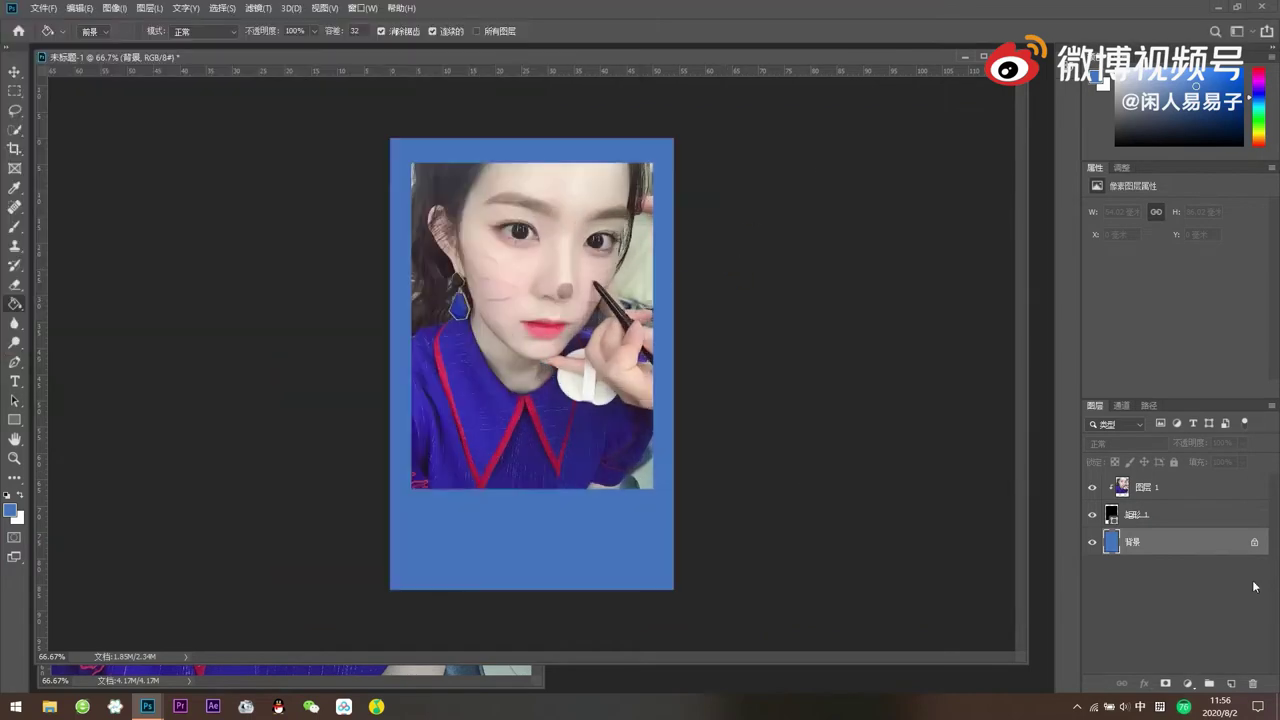
# - Replace the old portrait with 2.jpg, clipped into the photo rectangle
pyautogui.click(1184, 494)
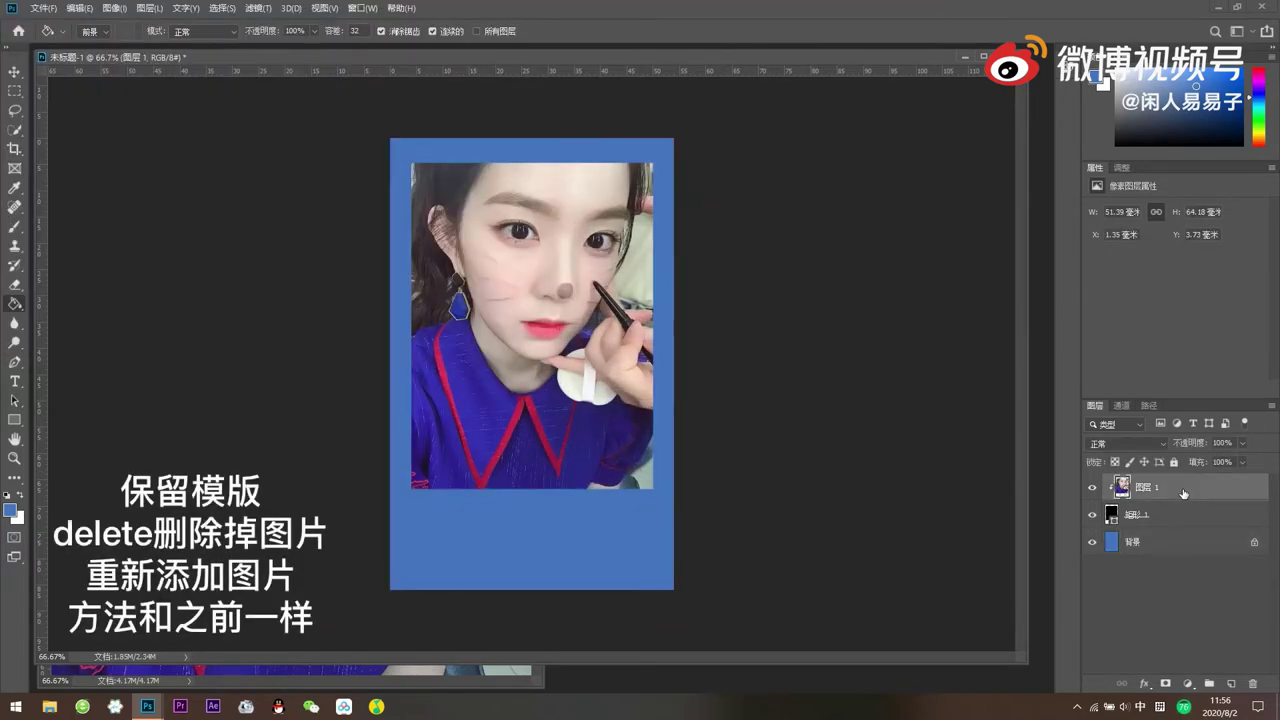
pyautogui.press('Delete')
pyautogui.click(42, 8)
pyautogui.click(60, 34)
pyautogui.doubleClick(229, 109)
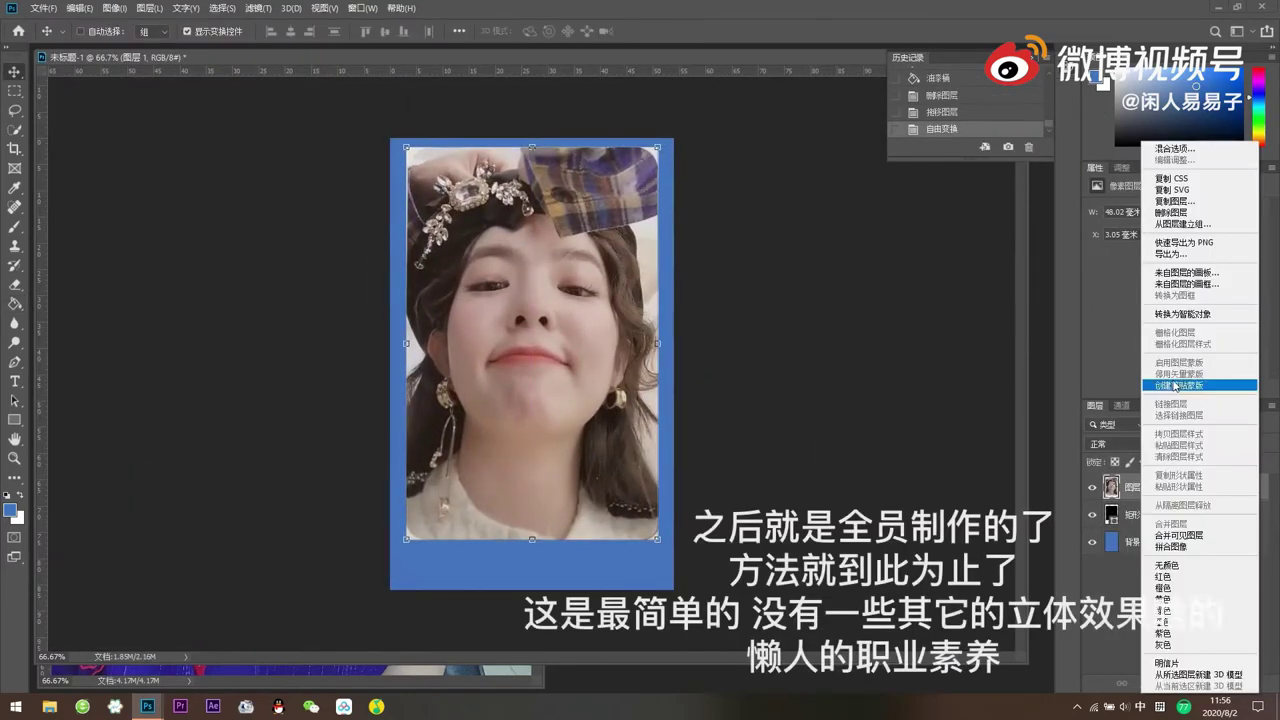
pyautogui.click(1175, 385)
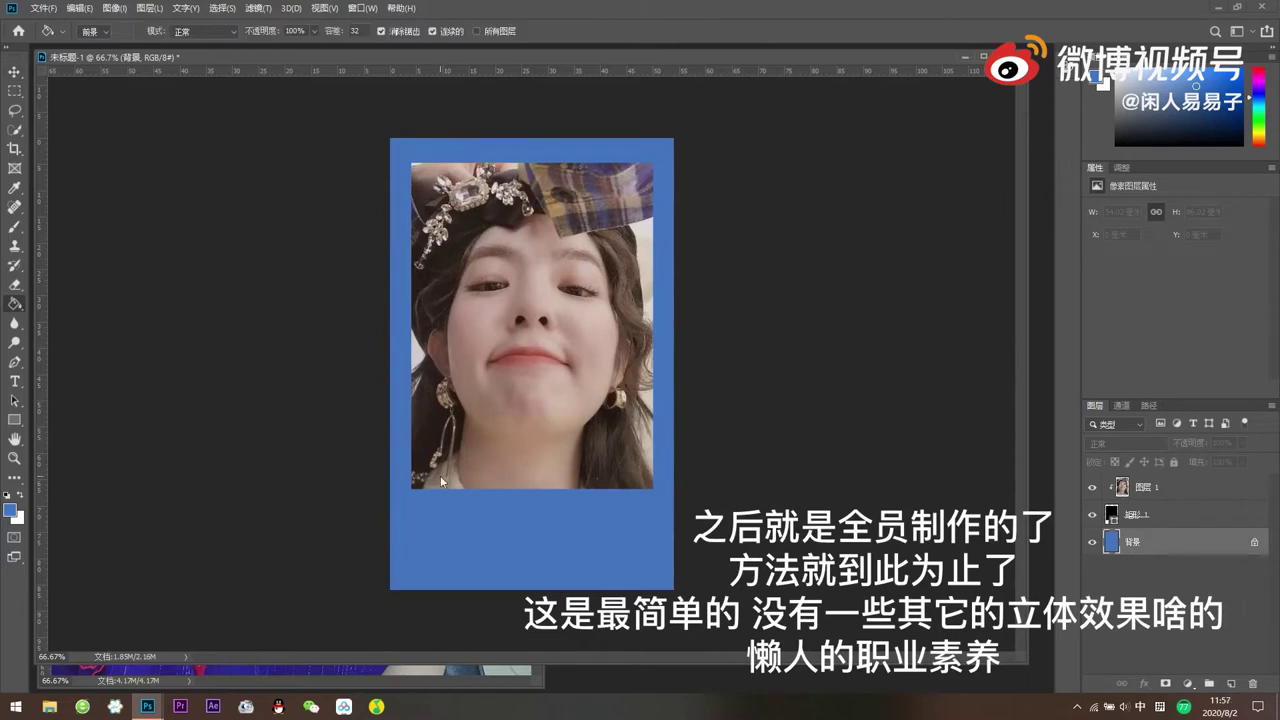
# - Undo an accidental fill and scale the new portrait slightly smaller inside the frame
pyautogui.press('e')
pyautogui.press('g')
pyautogui.hotkey('alt', 'BackSpace')
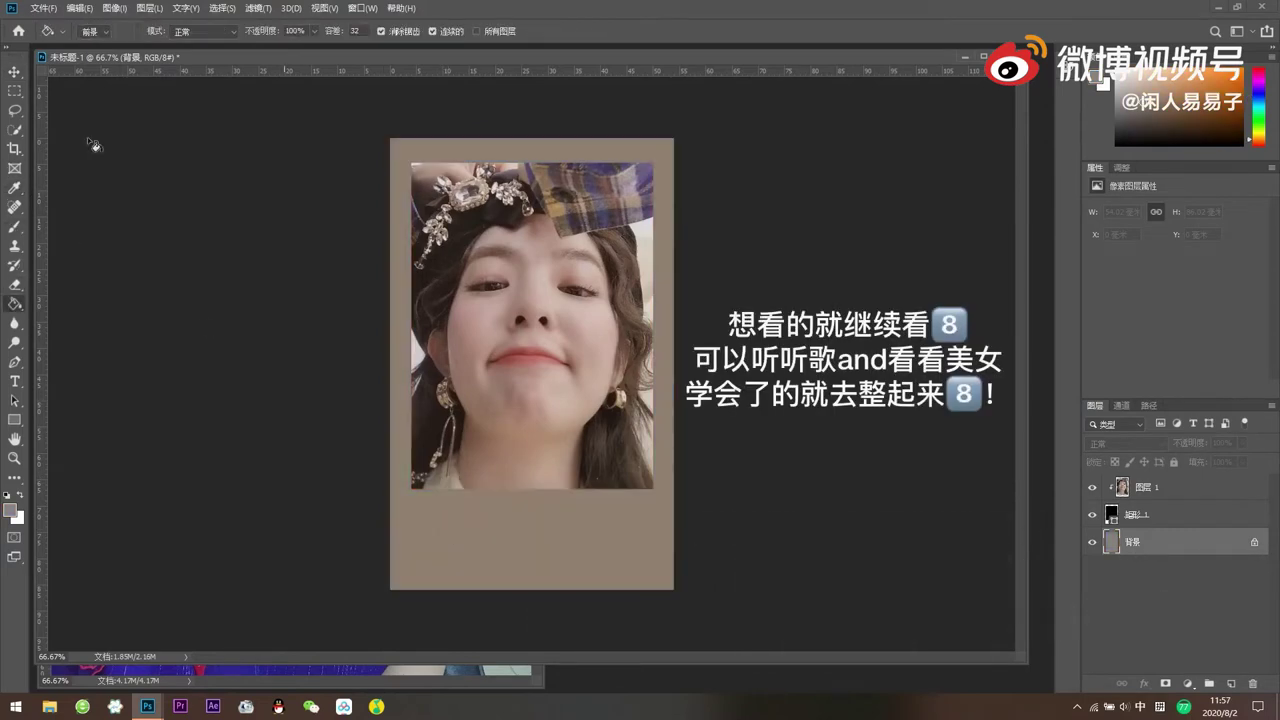
pyautogui.hotkey('alt', ']')
pyautogui.hotkey('ctrl', 'z')
pyautogui.hotkey('ctrl', 't')
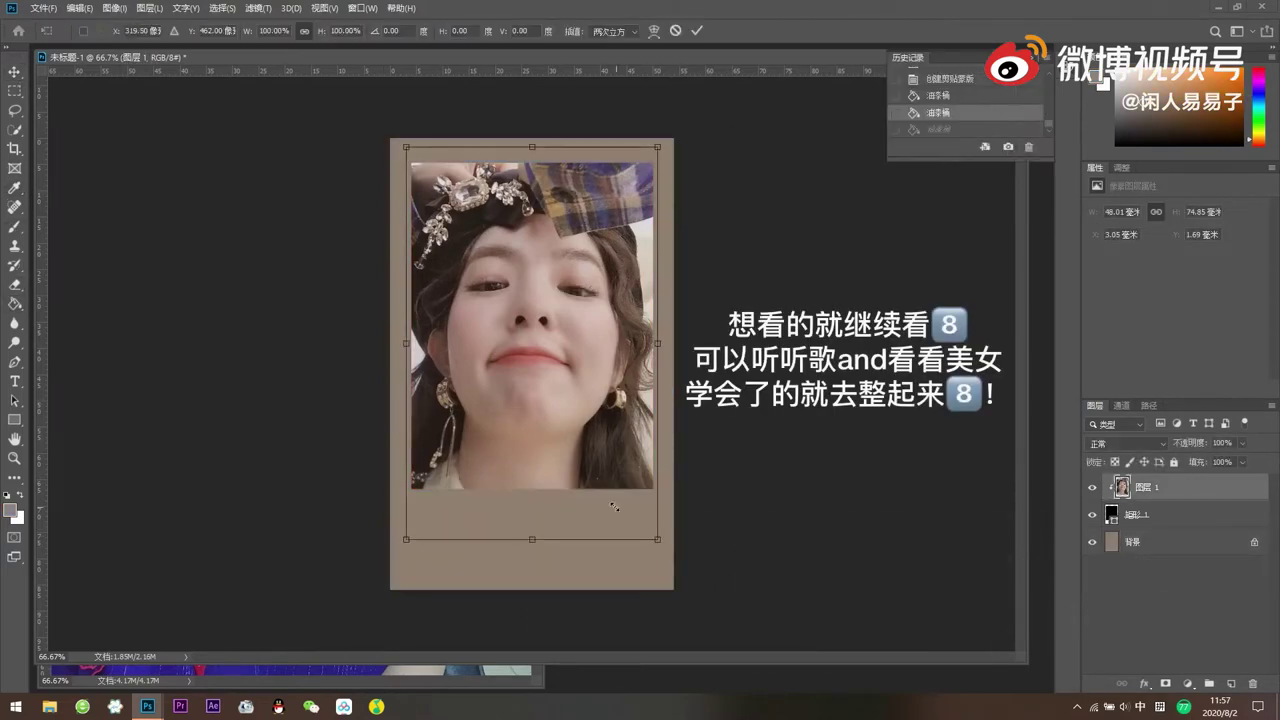
pyautogui.moveTo(662, 540); pyautogui.dragTo(679, 396)
pyautogui.press('Return')
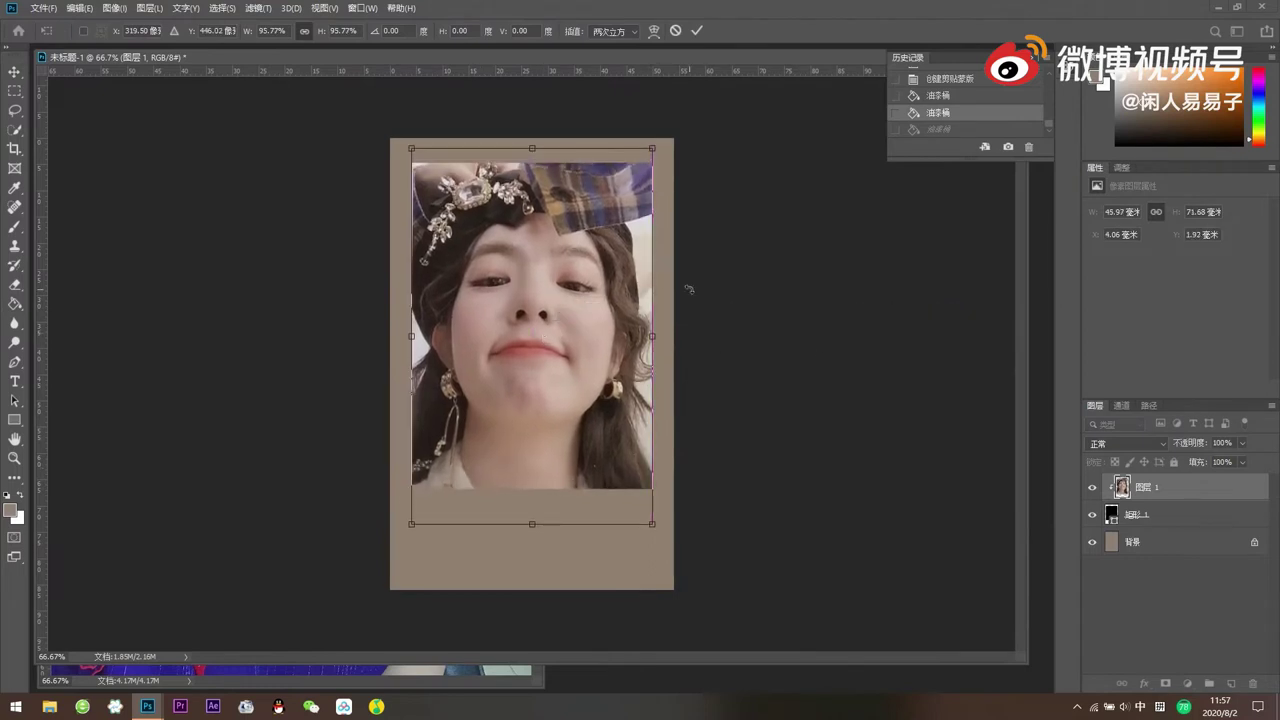
pyautogui.hotkey('alt', '[')
pyautogui.hotkey('alt', '[')
# - Try purple-grey, lip red and light pink backgrounds, then fill it cream-yellow
pyautogui.press('i')
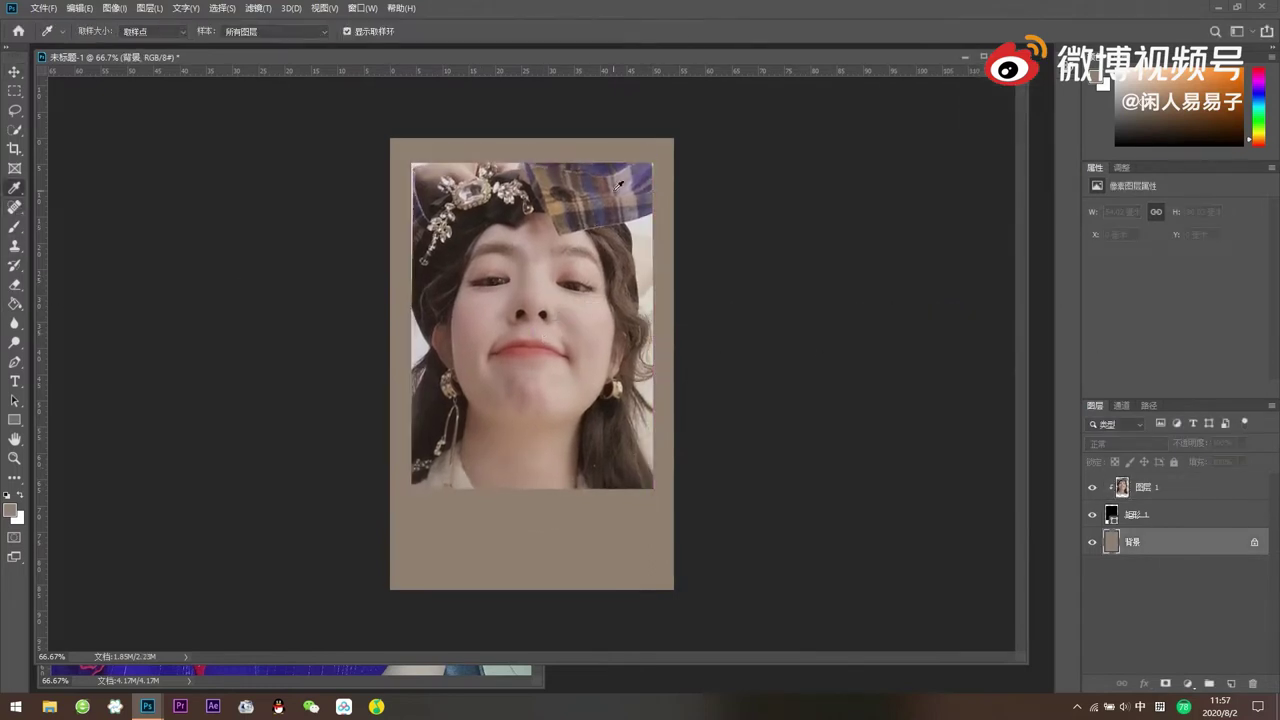
pyautogui.click(612, 182)
pyautogui.press('g')
pyautogui.click(553, 570)
pyautogui.keyDown('alt'); pyautogui.click(525, 347); pyautogui.keyUp('alt')
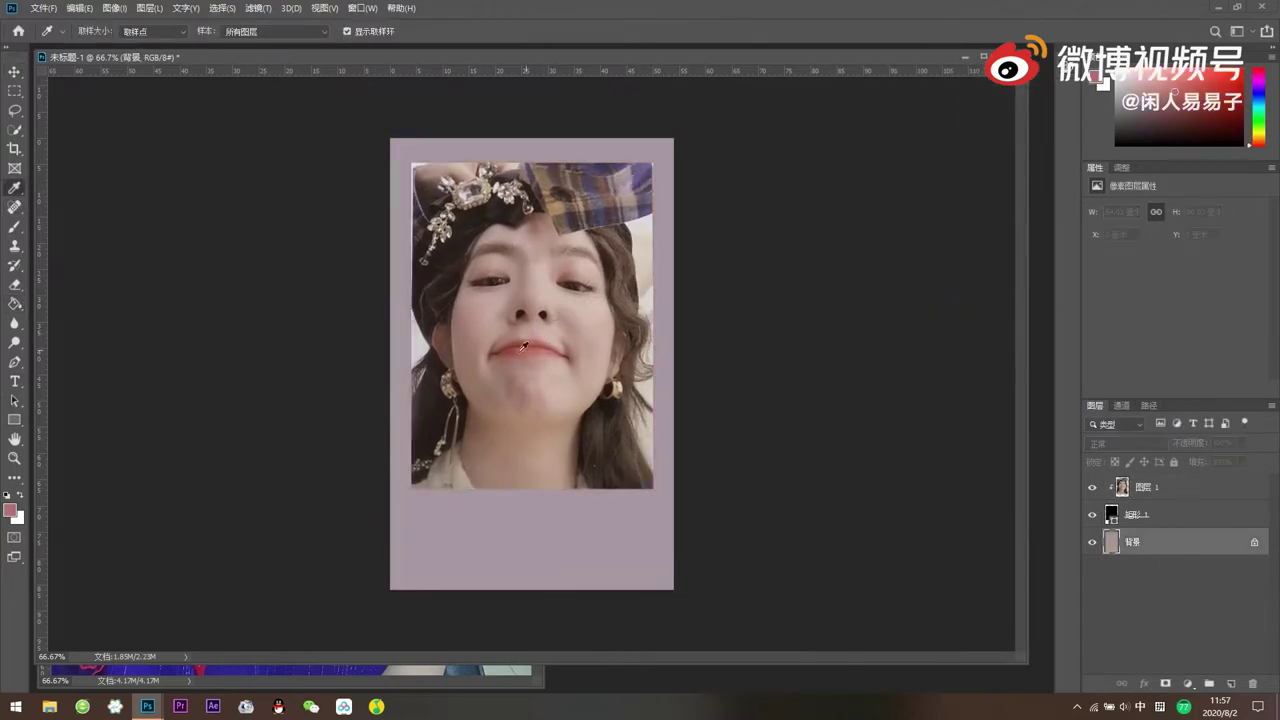
pyautogui.click(449, 537)
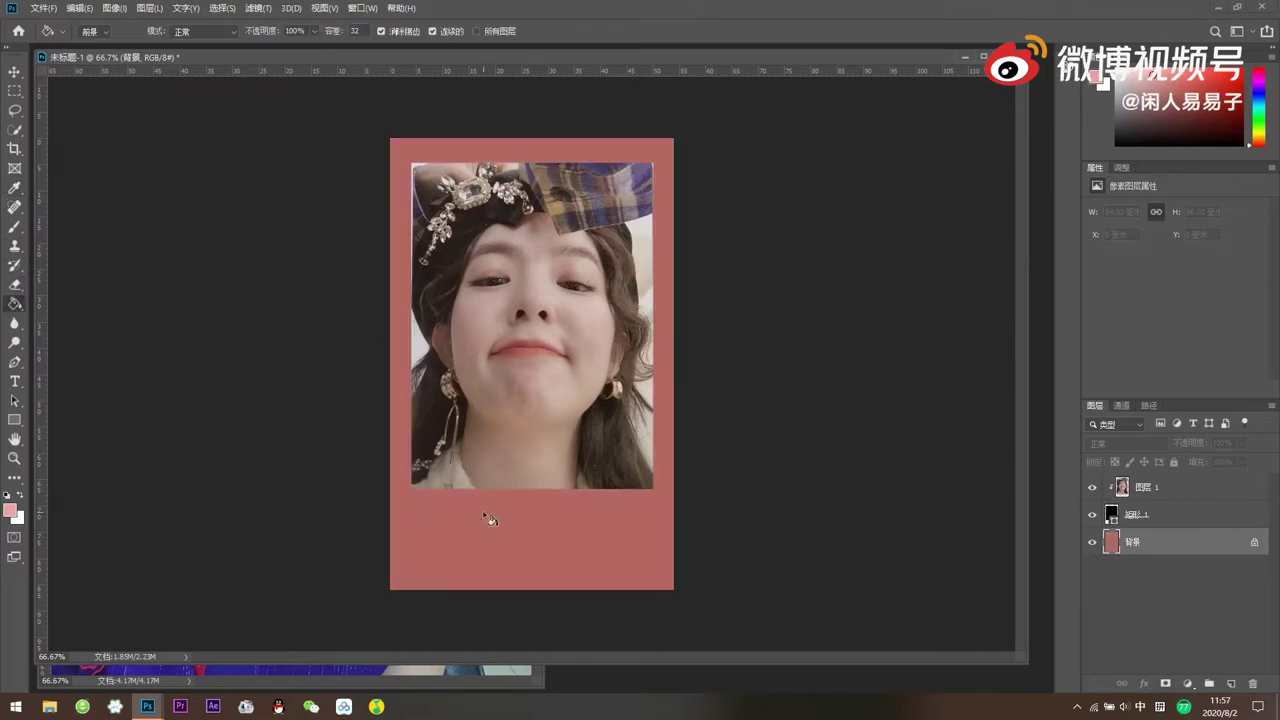
pyautogui.click(487, 518)
pyautogui.click(1260, 139)
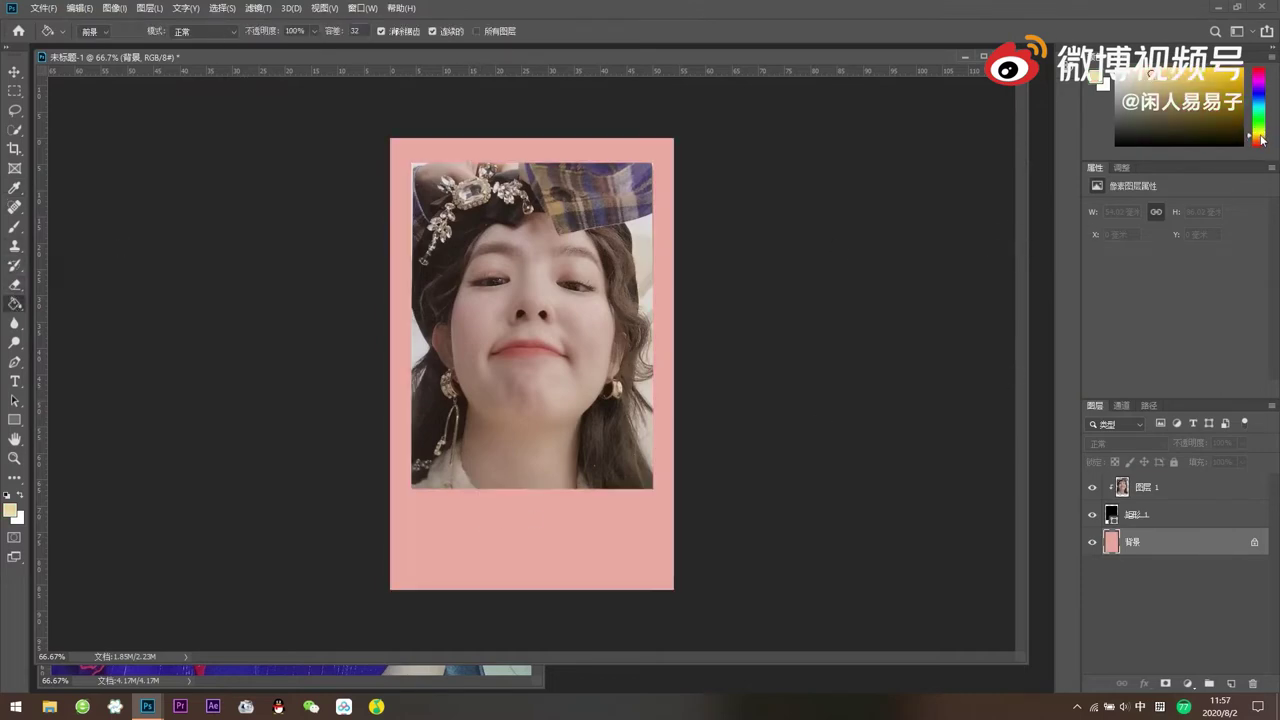
pyautogui.click(555, 521)
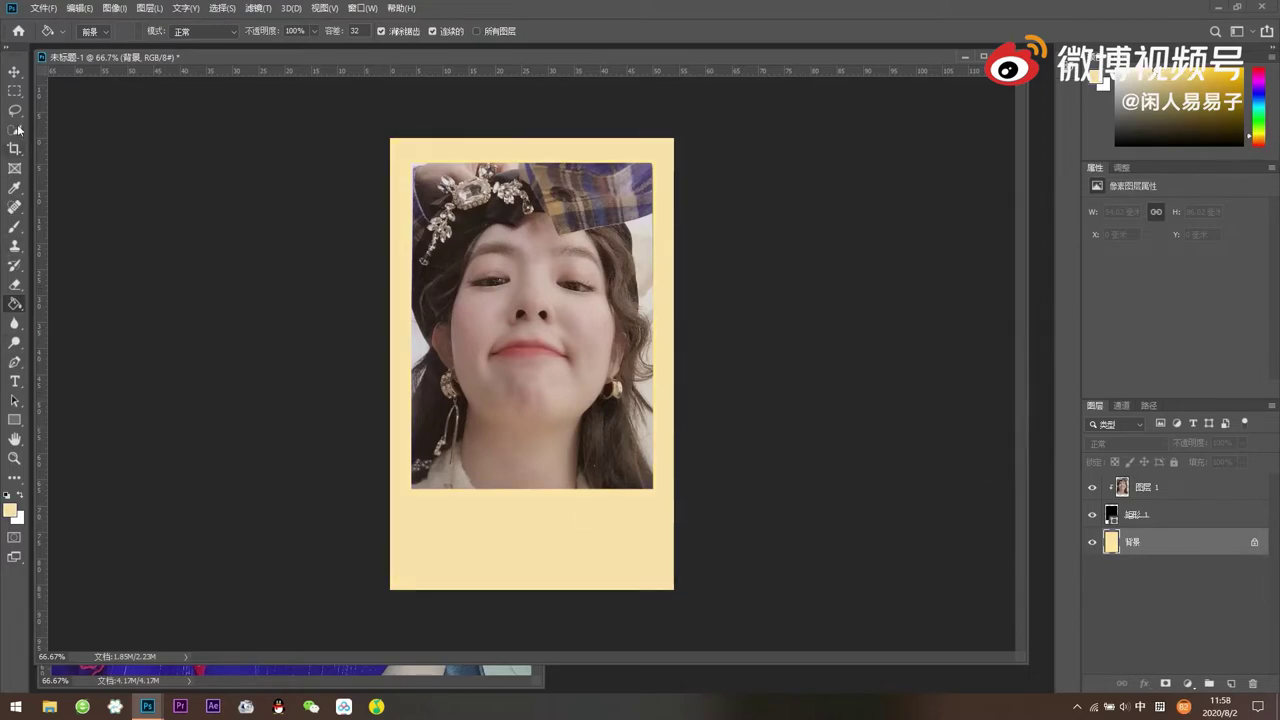
# - Finish resizing the portrait and export the cream card as a JPG
pyautogui.hotkey('ctrl', 't')
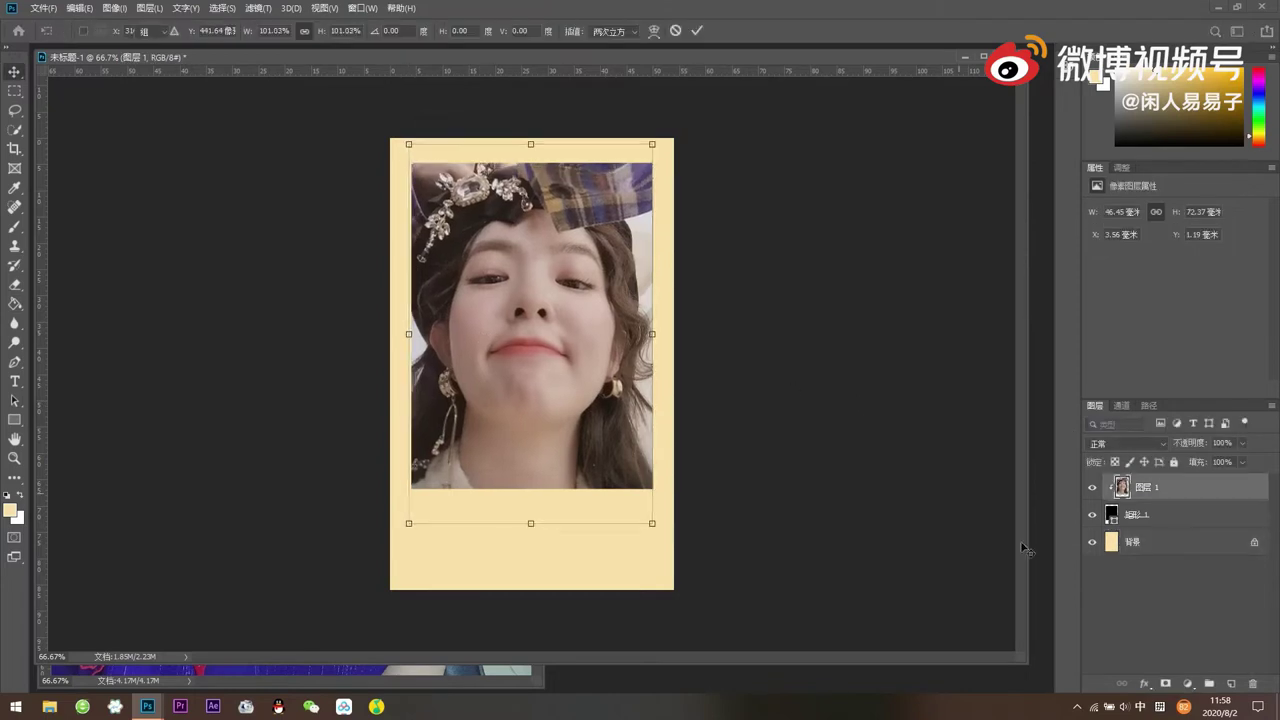
pyautogui.doubleClick(527, 381)
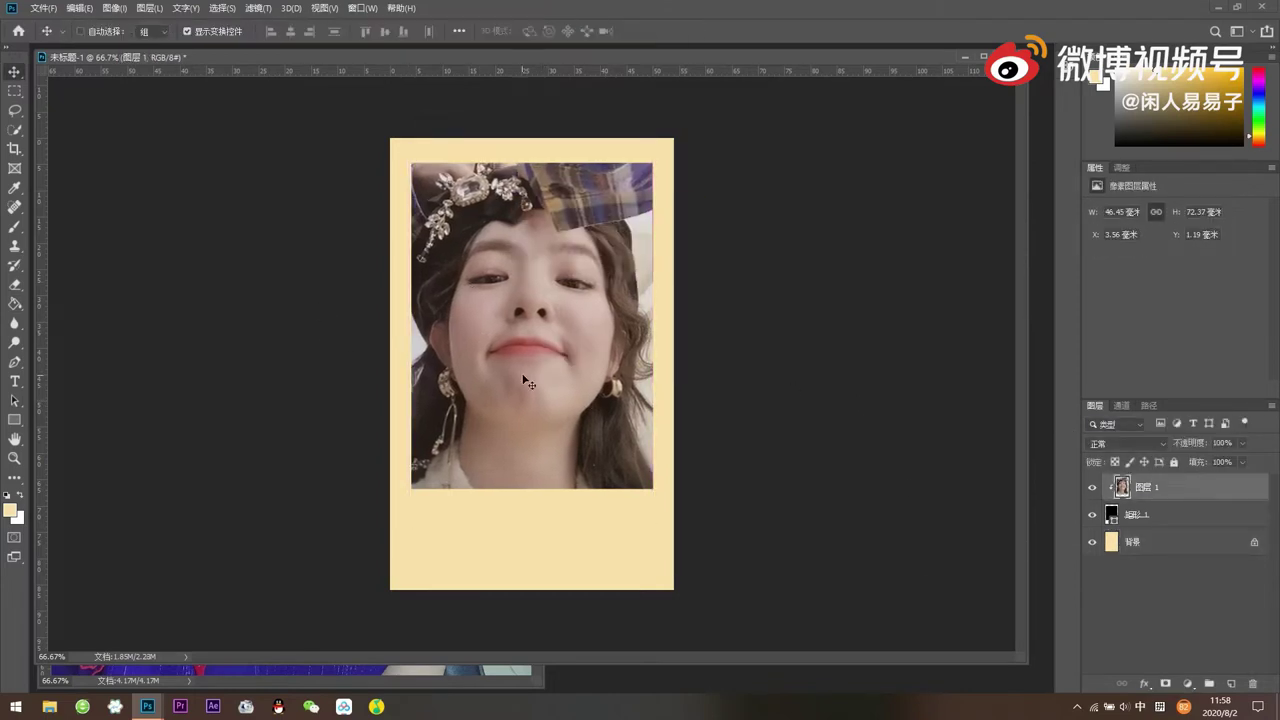
pyautogui.click(43, 8)
pyautogui.click(232, 222)
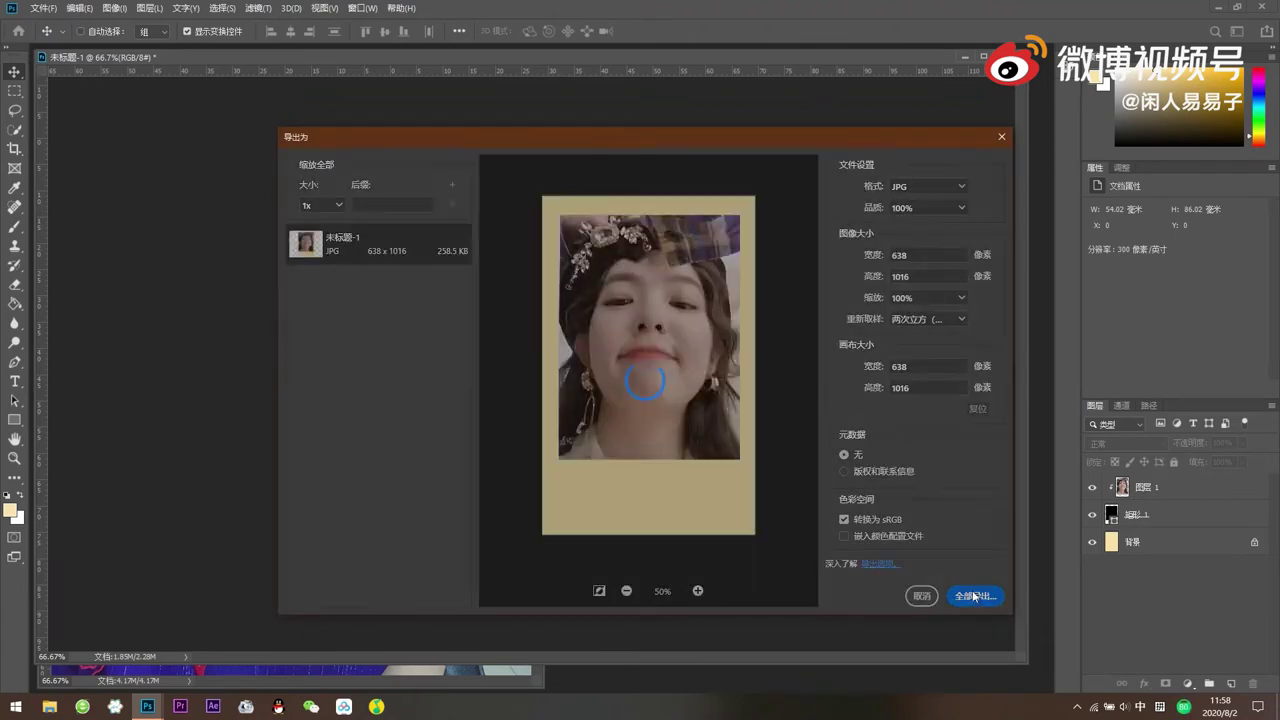
pyautogui.click(973, 596)
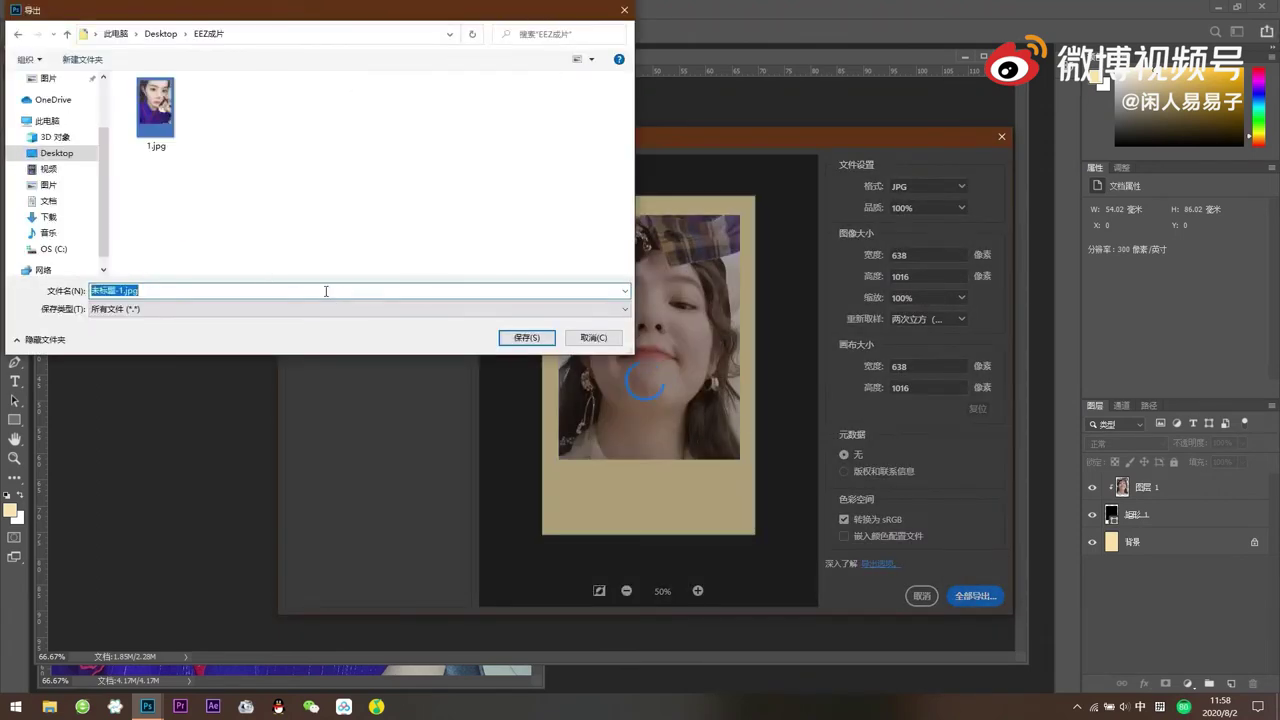
pyautogui.press('Return')
# - Delete the previous portrait layer from the card
pyautogui.click(1140, 487)
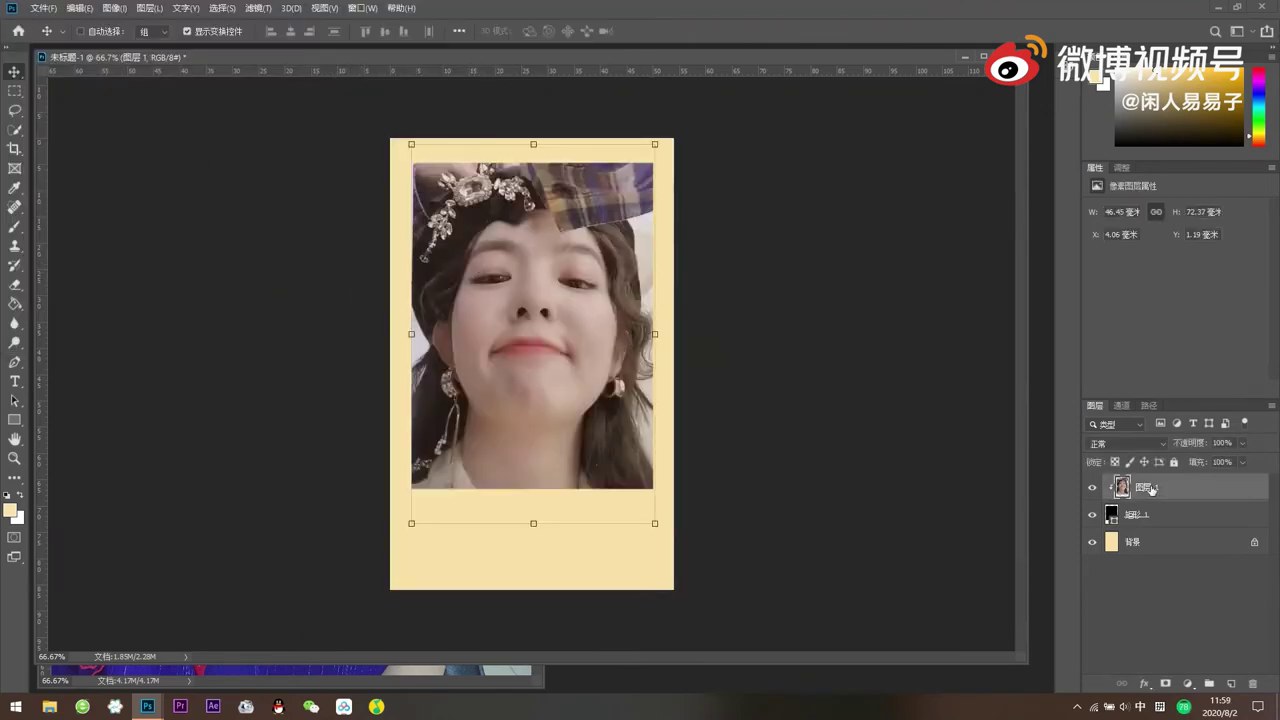
pyautogui.press('Delete')
pyautogui.click(43, 8)
# - Bring 3.jpg into the card, scale it over the black rectangle and clip it in
pyautogui.click(60, 31)
pyautogui.doubleClick(205, 139)
pyautogui.moveTo(205, 139); pyautogui.dragTo(557, 308)
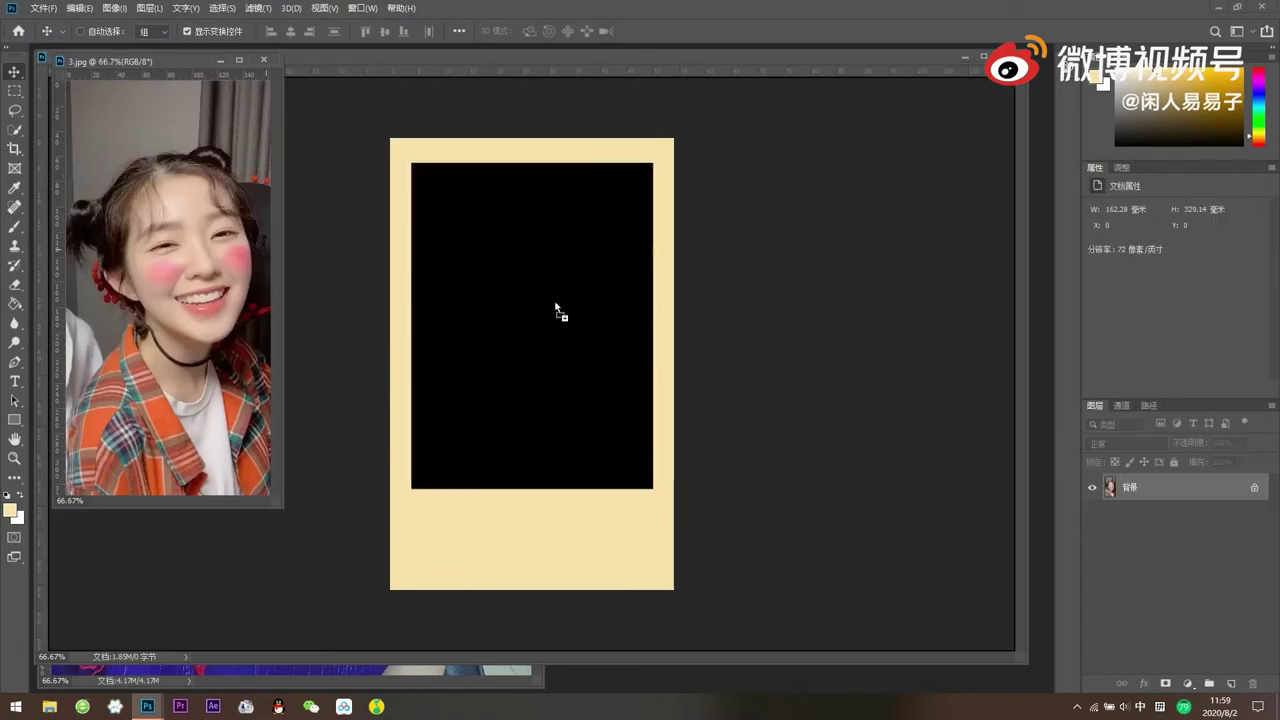
pyautogui.hotkey('ctrl', 't')
pyautogui.moveTo(600, 137); pyautogui.dragTo(672, 77)
pyautogui.press('Return')
pyautogui.hotkey('ctrl', 'alt', 'g')
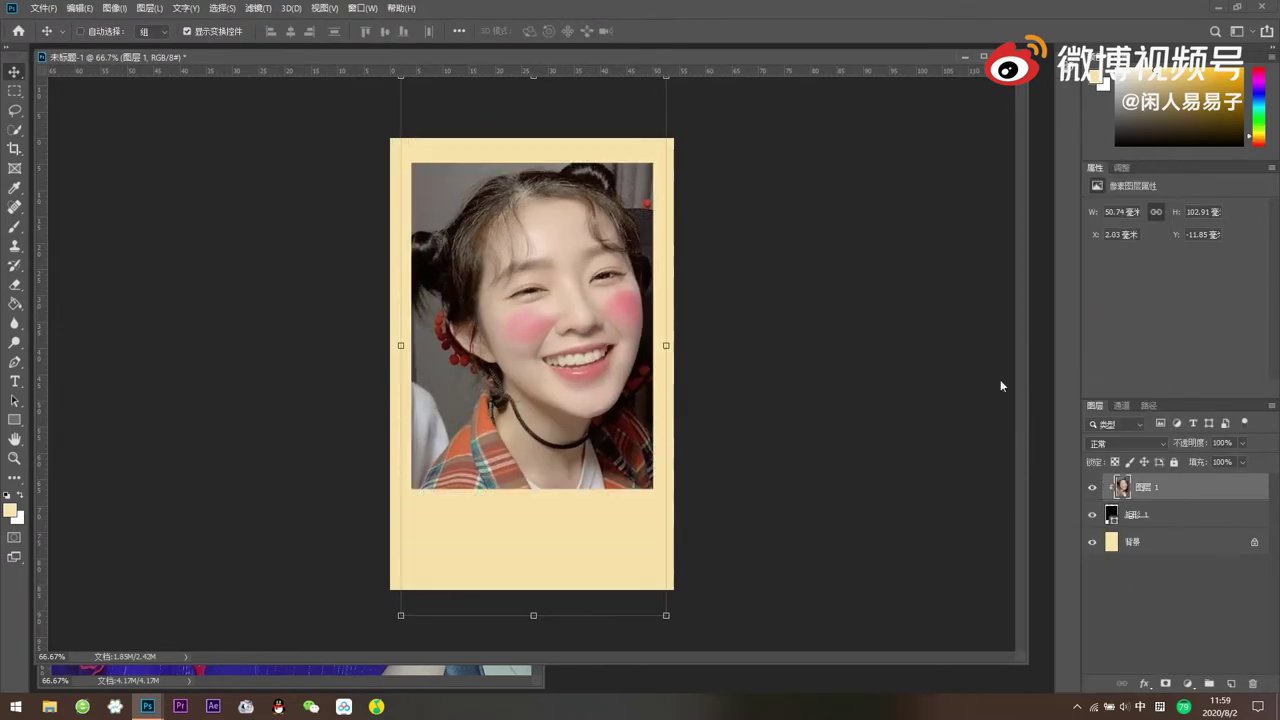
# - Try brown, pink and several orange fills sampled from the photo on the card background
pyautogui.click(1130, 541)
pyautogui.click(14, 187)
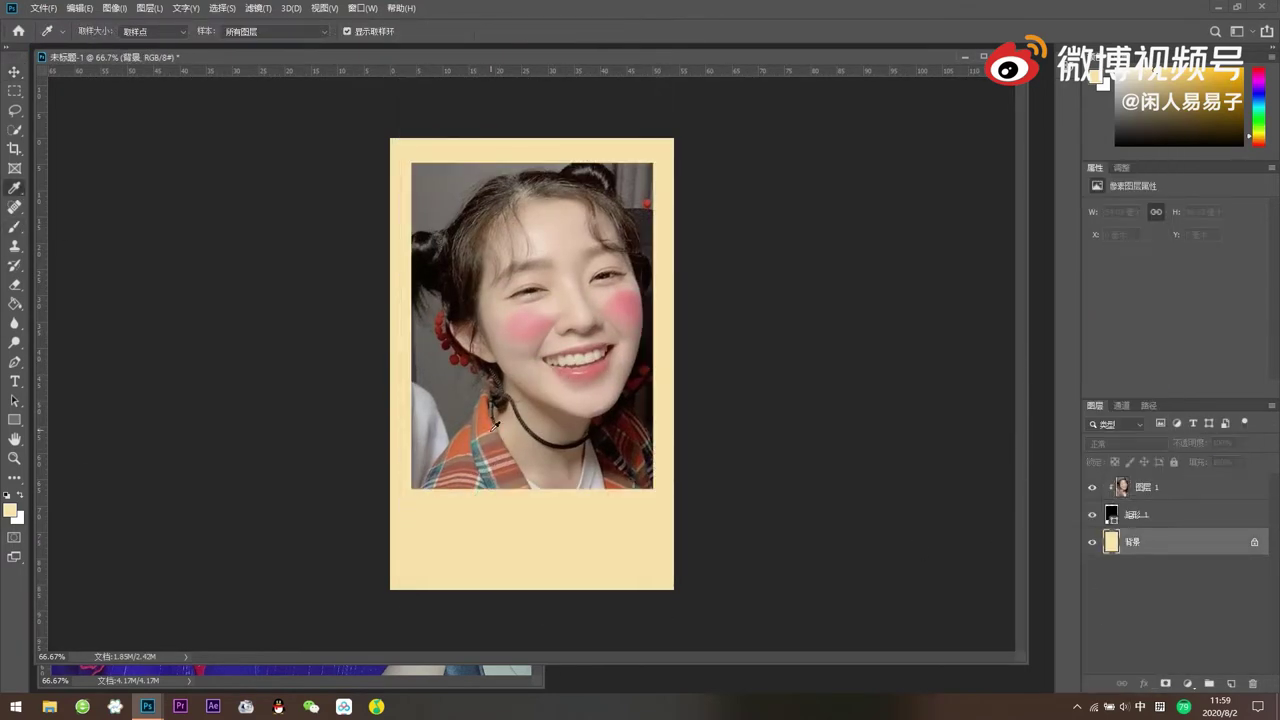
pyautogui.hotkey('alt', 'Delete')
pyautogui.press('b')
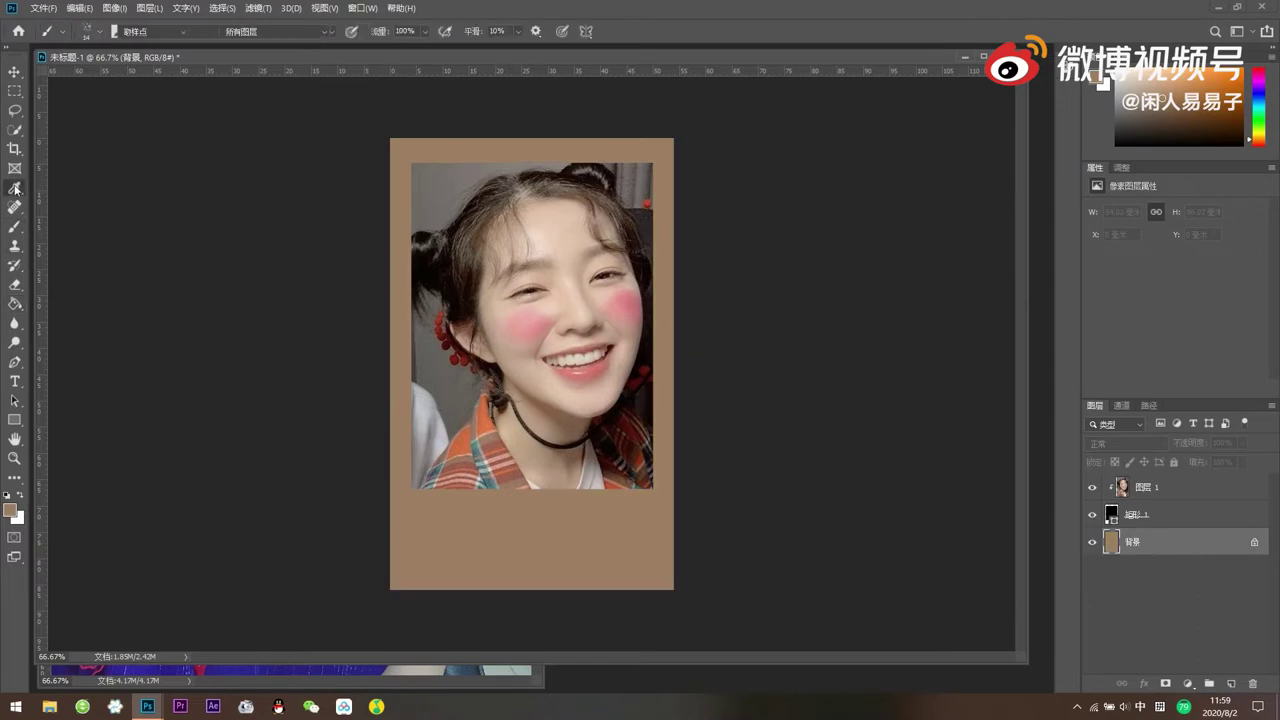
pyautogui.keyDown('alt'); pyautogui.click(525, 325); pyautogui.keyUp('alt')
pyautogui.hotkey('alt', 'Delete')
pyautogui.click(492, 427)
pyautogui.press('g')
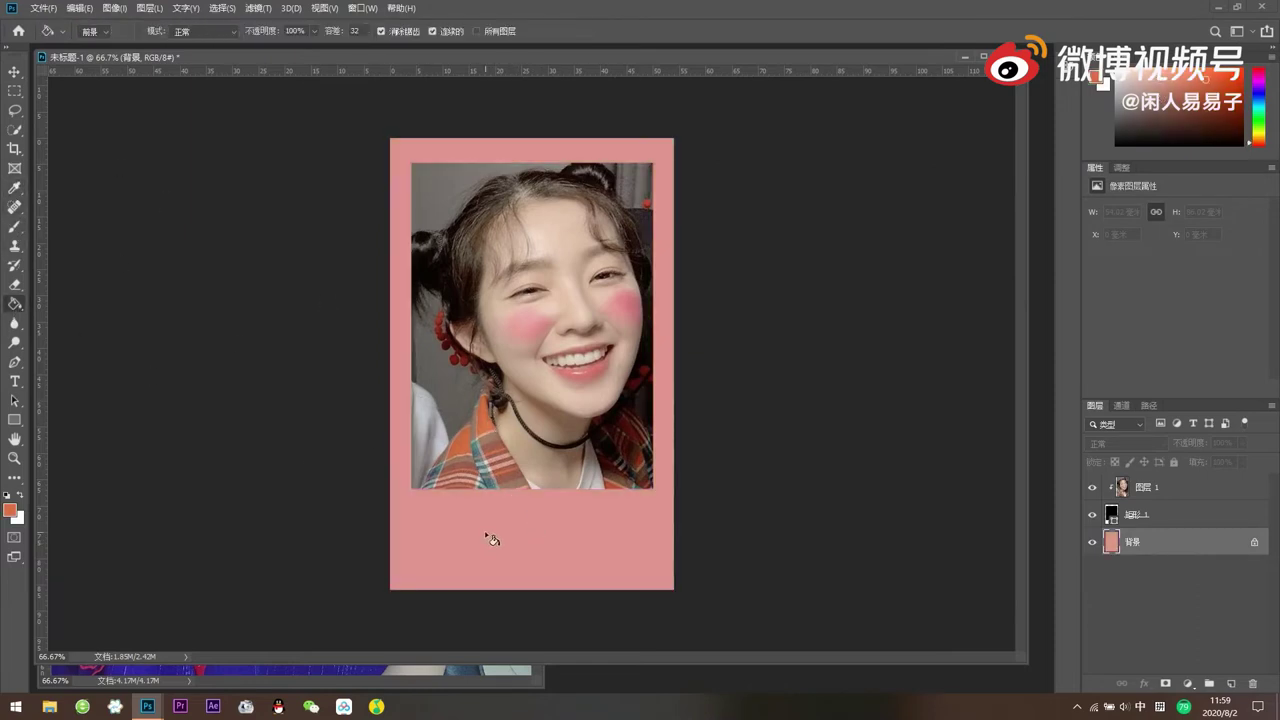
pyautogui.click(491, 534)
pyautogui.click(611, 540)
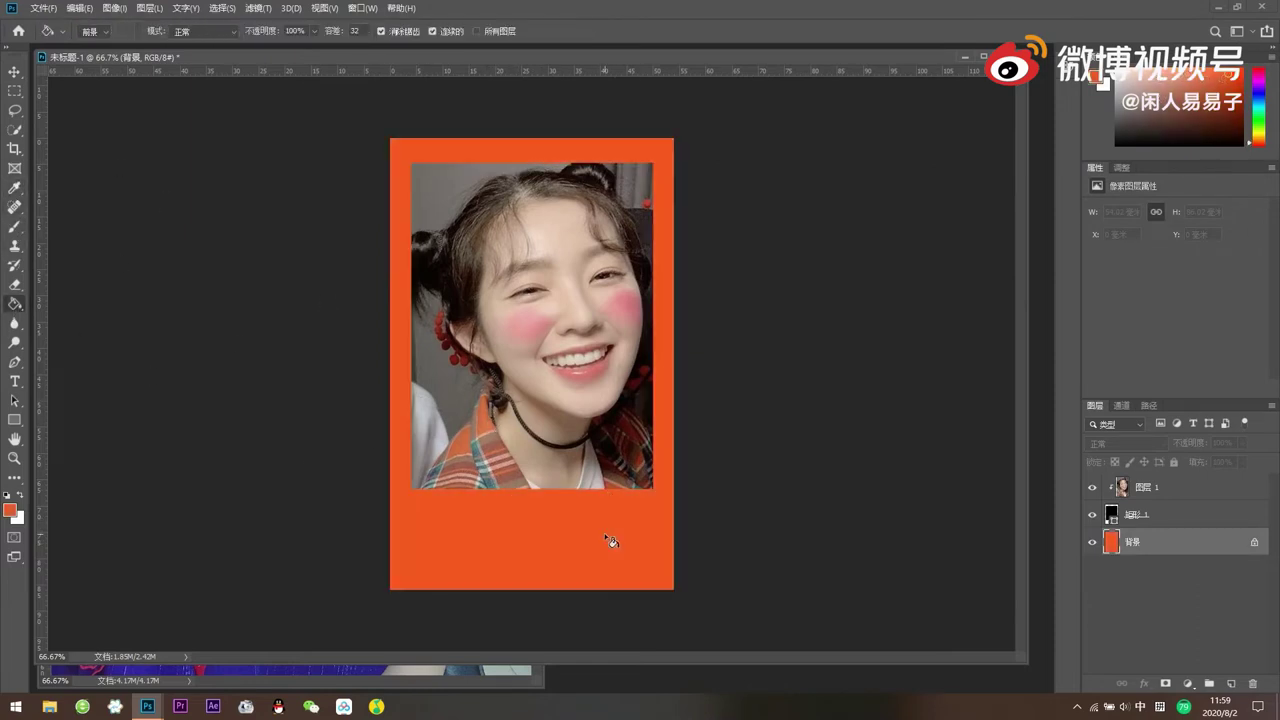
pyautogui.click(587, 527)
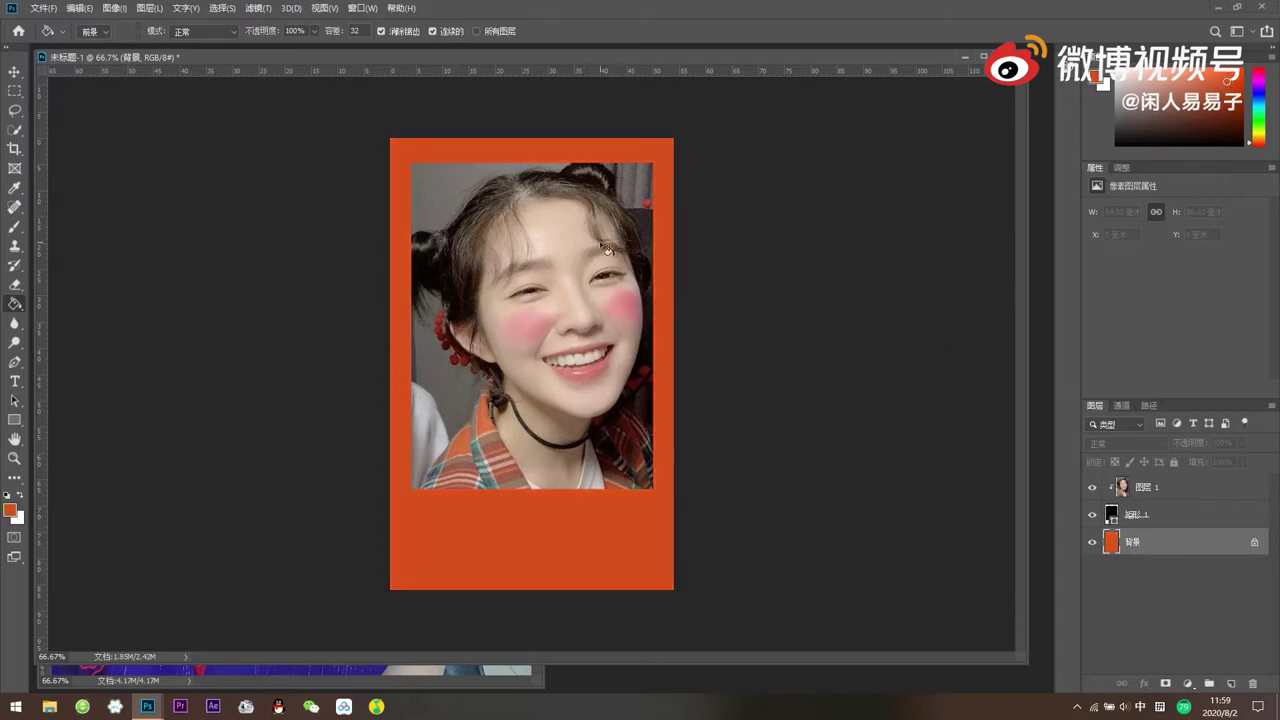
# - Try pink and red backgrounds, settling on an orange card background
pyautogui.press('b')
pyautogui.keyDown('alt'); pyautogui.click(535, 318); pyautogui.keyUp('alt')
pyautogui.press('e')
pyautogui.click(521, 549)
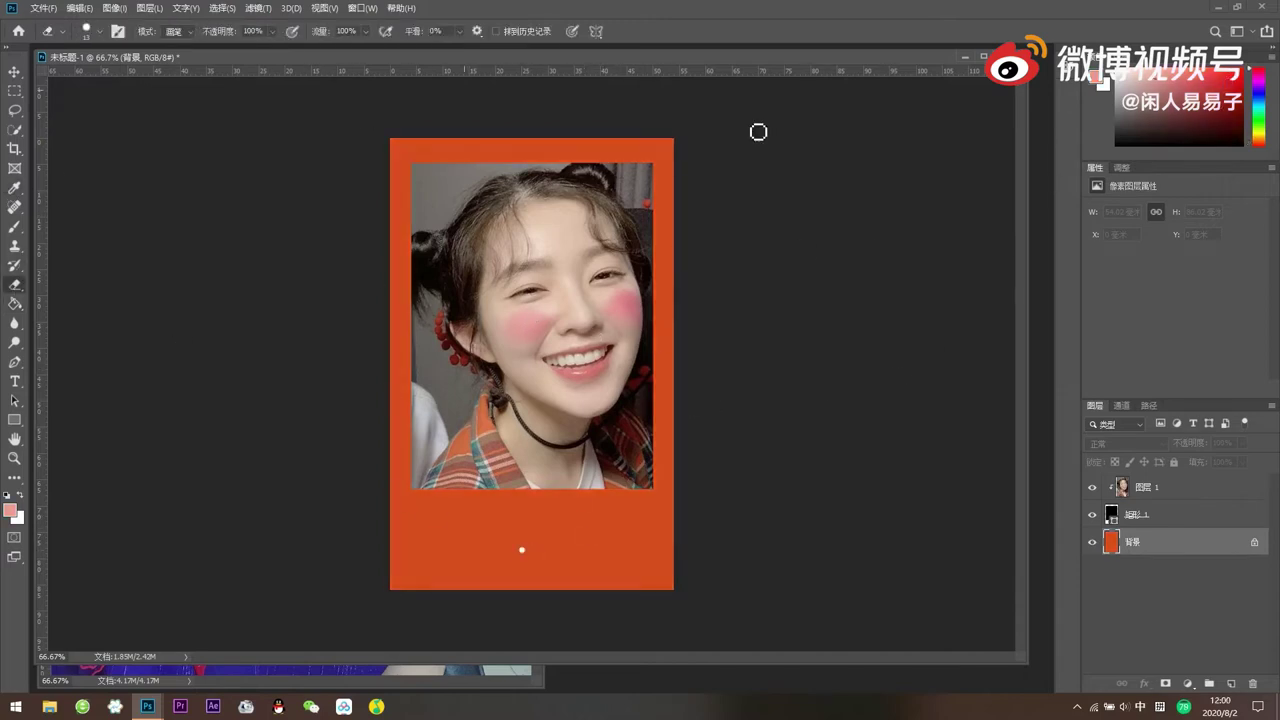
pyautogui.hotkey('ctrl', 'z')
pyautogui.press('g')
pyautogui.click(573, 533)
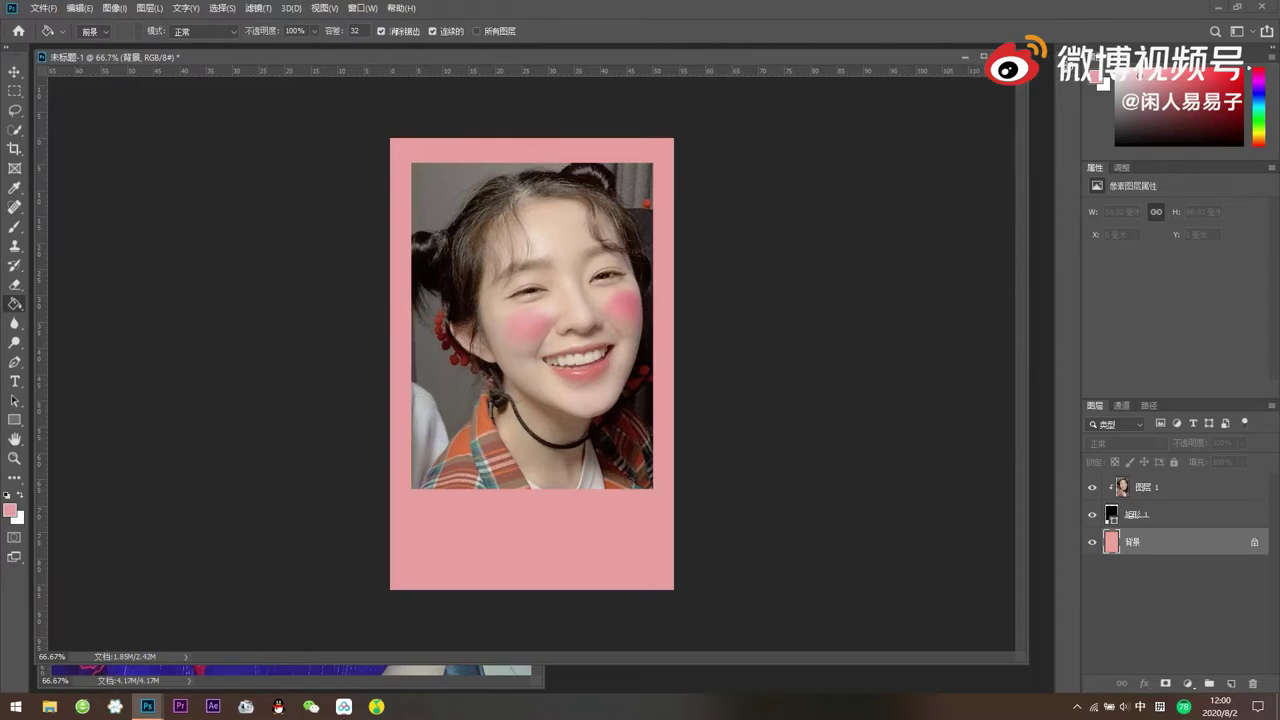
pyautogui.click(580, 573)
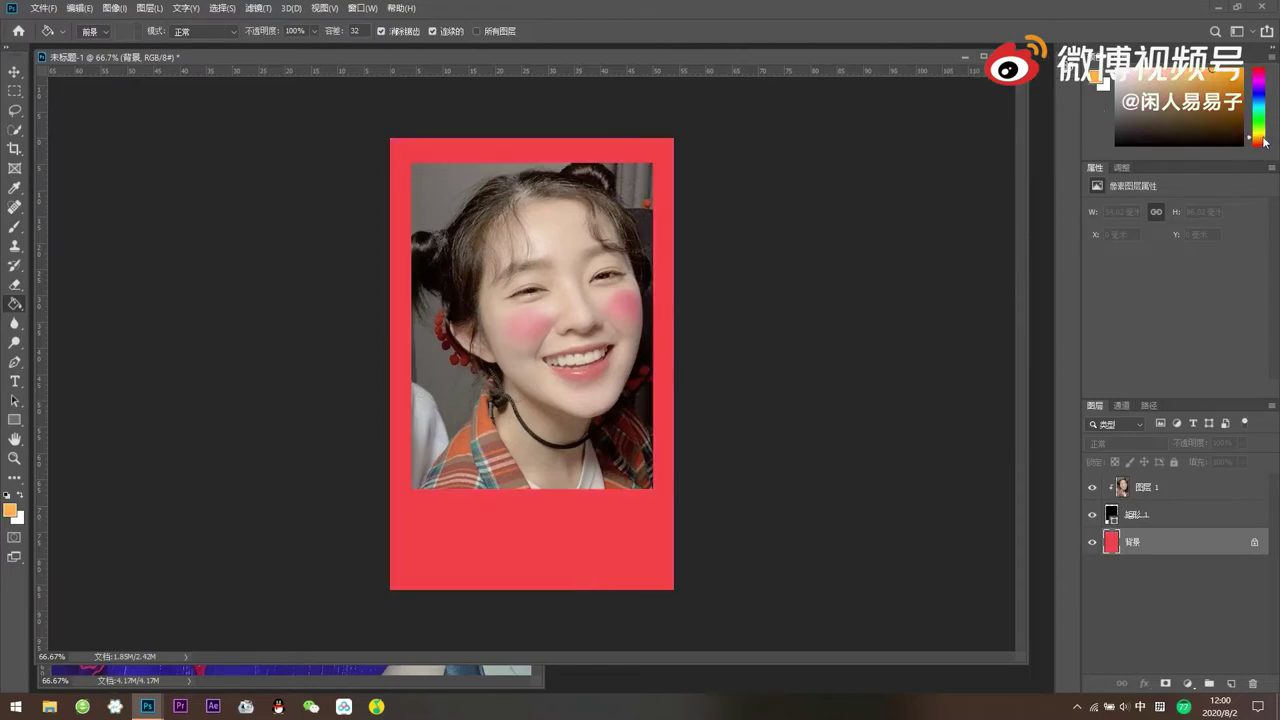
pyautogui.click(535, 559)
# - Export the orange card as a JPG to the desktop and delete the portrait layer
pyautogui.click(35, 8)
pyautogui.moveTo(53, 207)
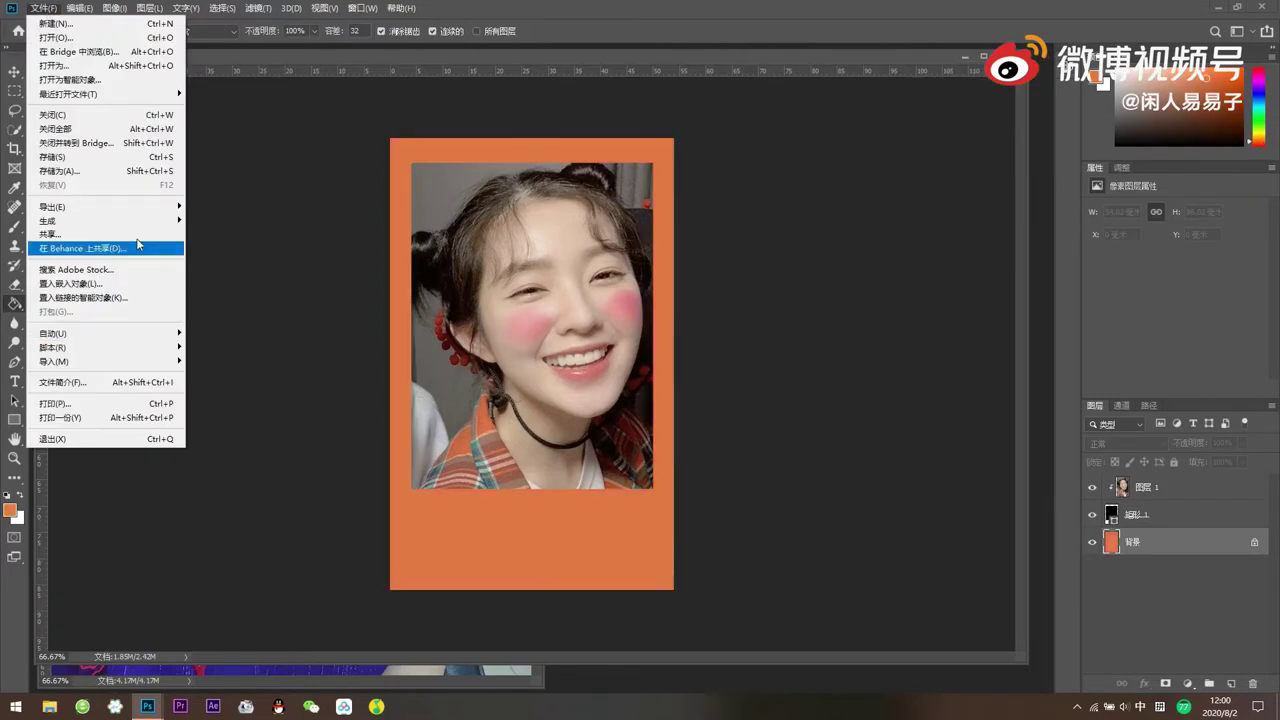
pyautogui.click(214, 223)
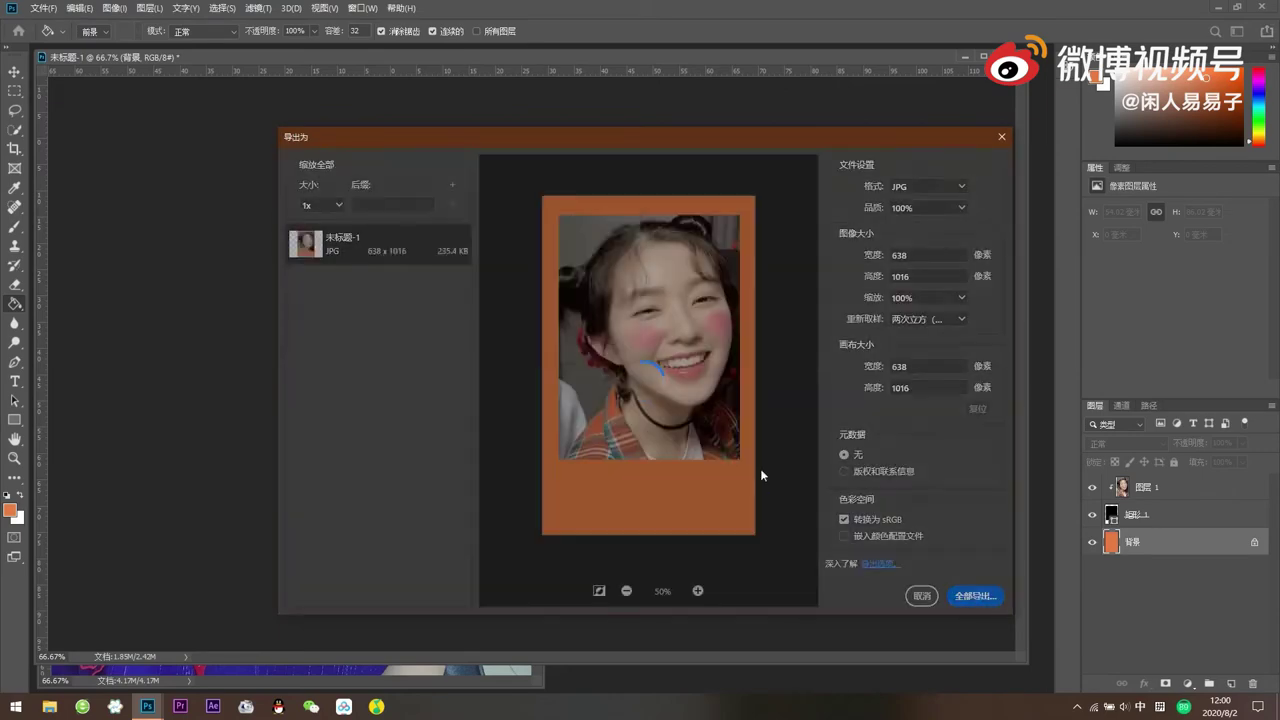
pyautogui.click(975, 596)
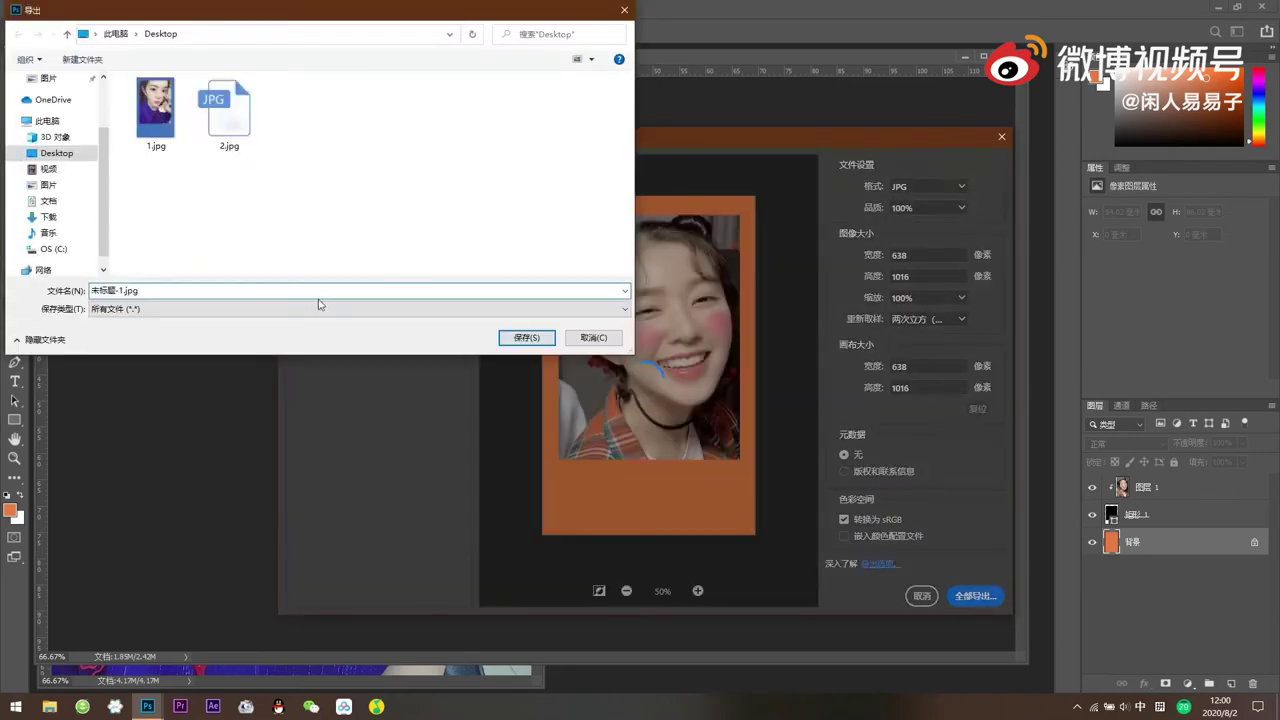
pyautogui.click(526, 334)
pyautogui.press('Delete')
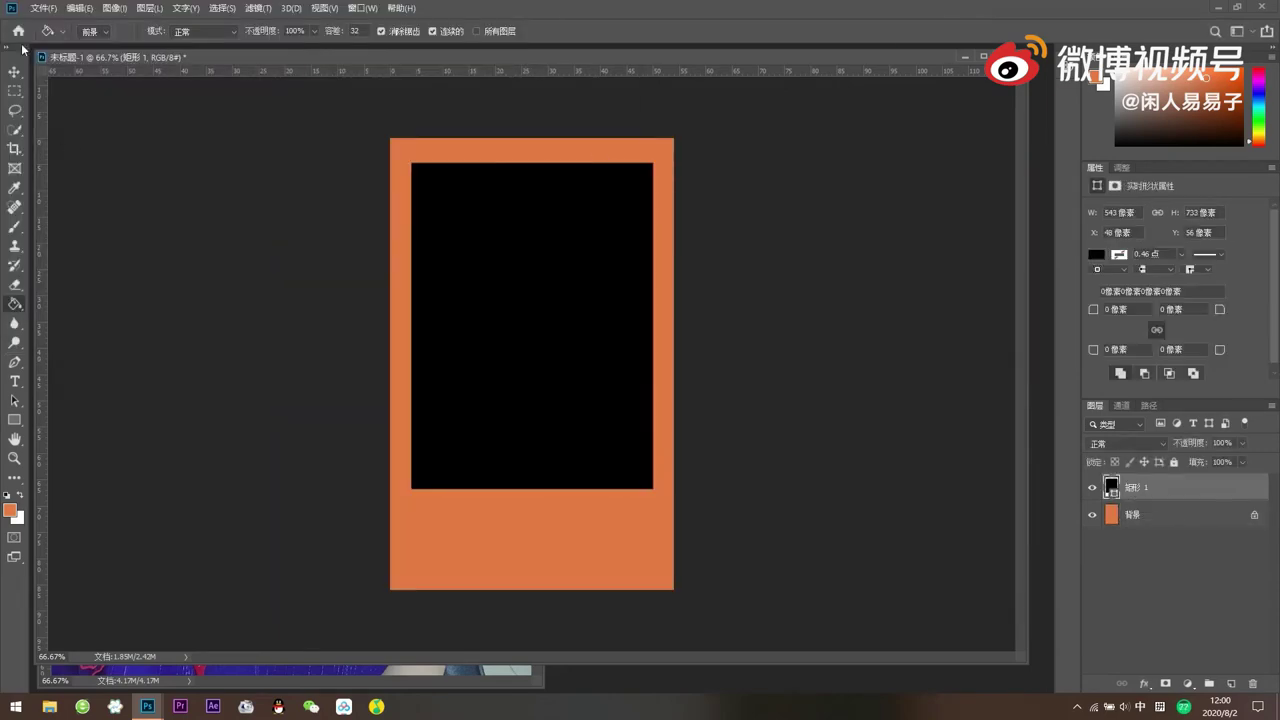
pyautogui.click(43, 8)
pyautogui.click(60, 46)
# - Paste 4.jpg into the card, clip it to the rectangle and scale it to fill
pyautogui.doubleClick(371, 109)
pyautogui.hotkey('ctrl', 'a')
pyautogui.hotkey('ctrl', 'c')
pyautogui.click(586, 337)
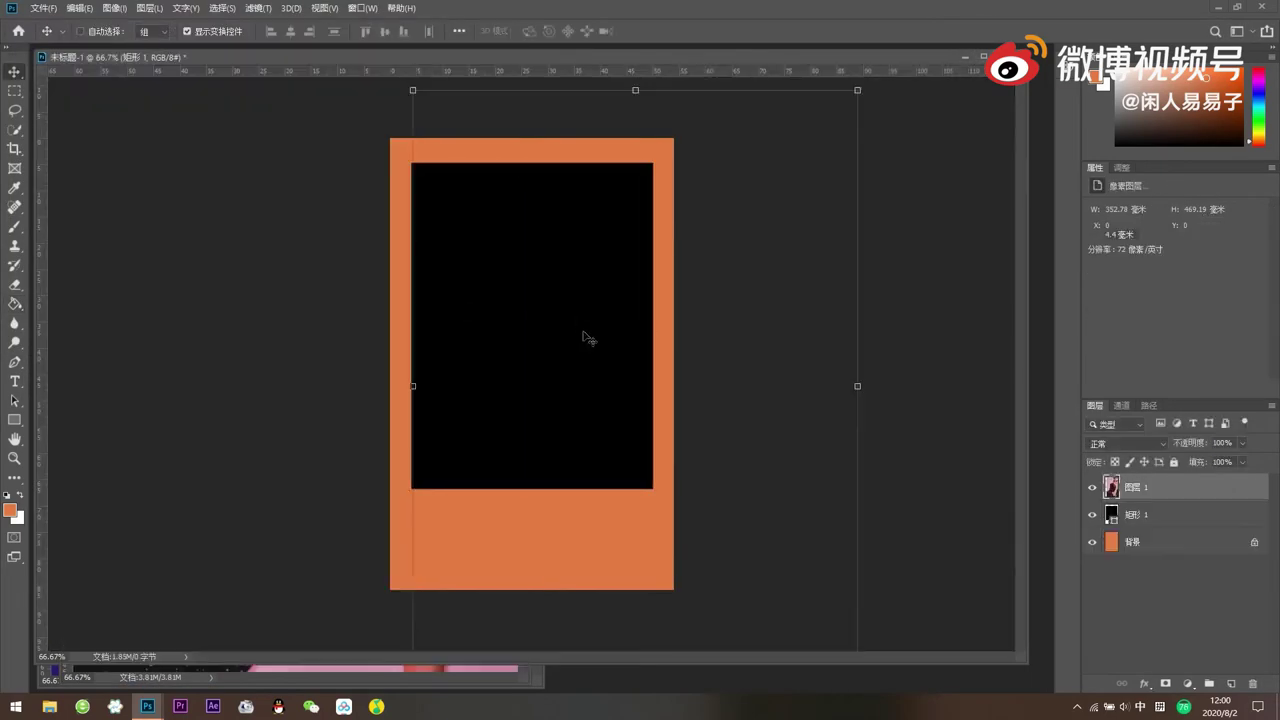
pyautogui.hotkey('ctrl', 'v')
pyautogui.hotkey('ctrl', 't')
pyautogui.moveTo(748, 371); pyautogui.dragTo(664, 339)
pyautogui.rightClick(1150, 487)
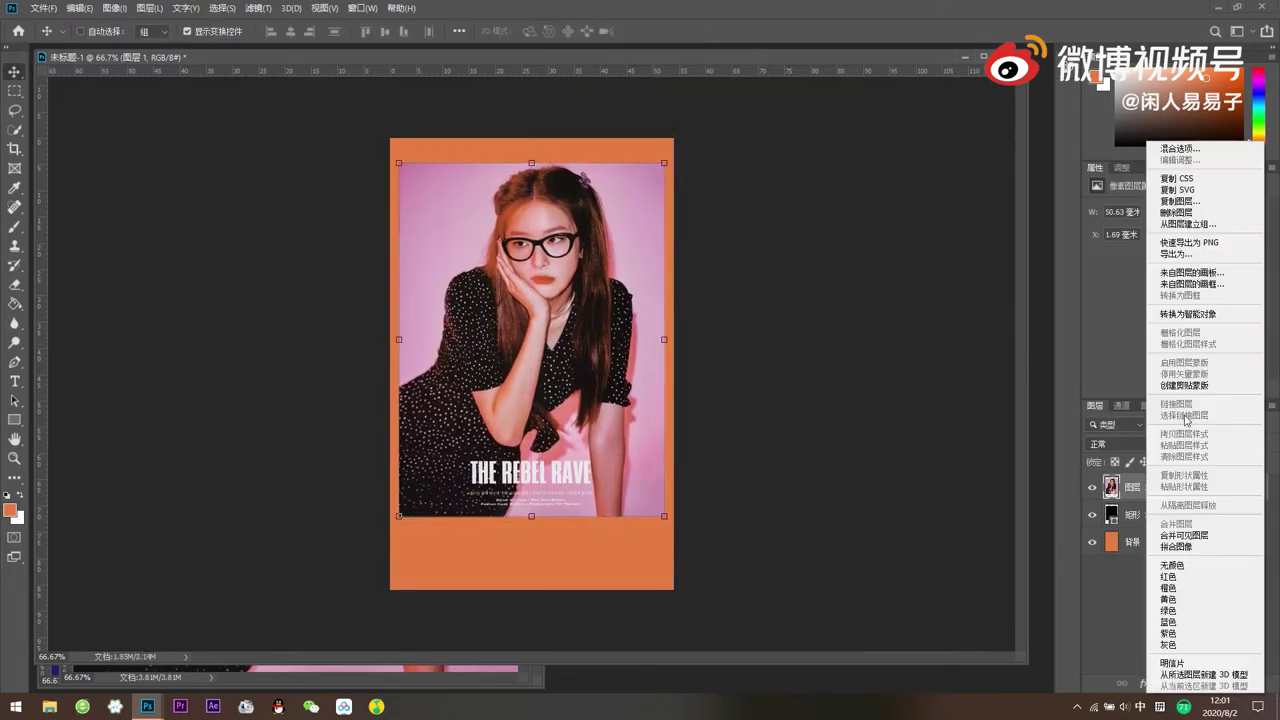
pyautogui.click(1190, 350)
pyautogui.moveTo(664, 516); pyautogui.dragTo(711, 472)
pyautogui.press('Return')
# - Fill the card background with pink, orange and deeper pink sampled from the photo
pyautogui.hotkey('alt', ',')
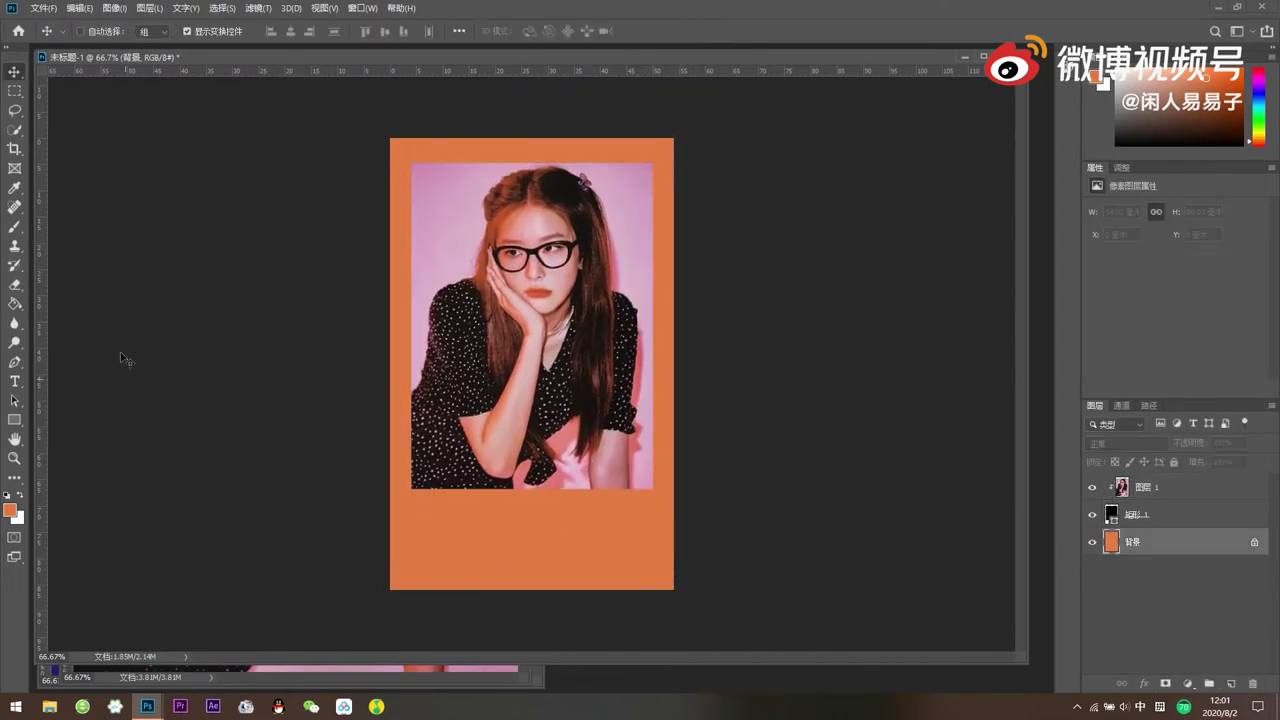
pyautogui.click(14, 306)
pyautogui.click(530, 535)
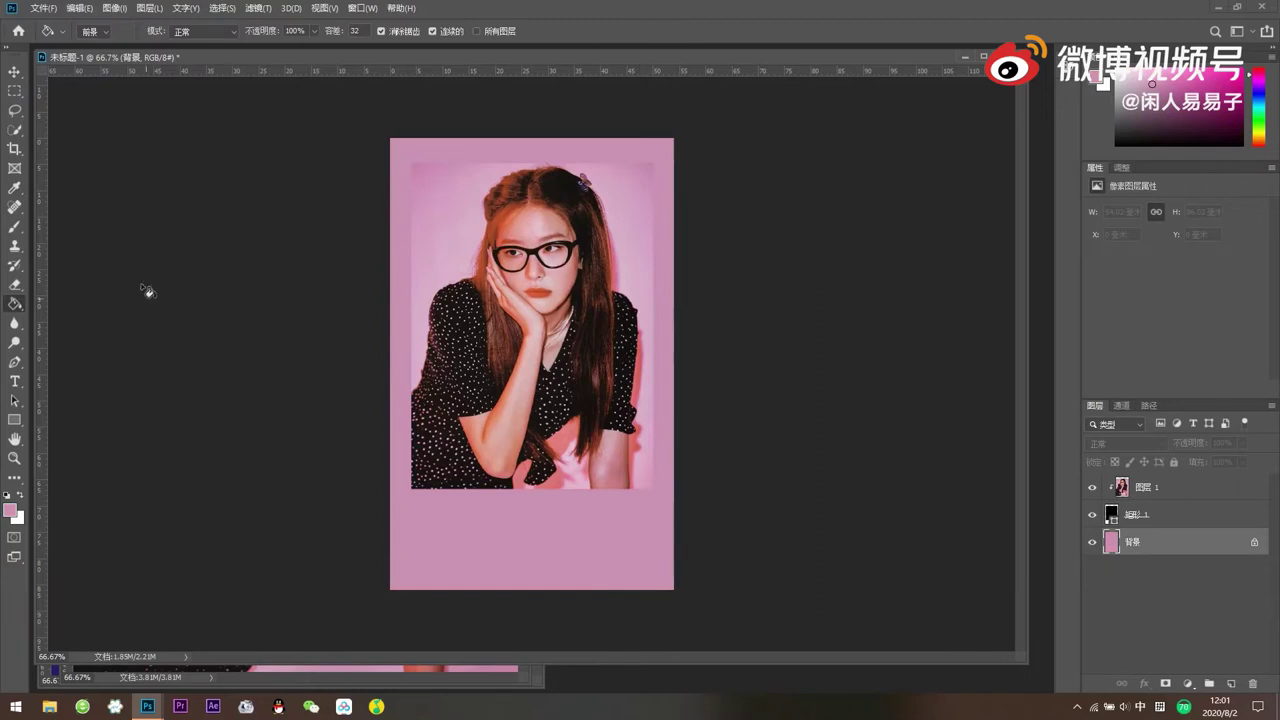
pyautogui.click(14, 303)
pyautogui.click(530, 540)
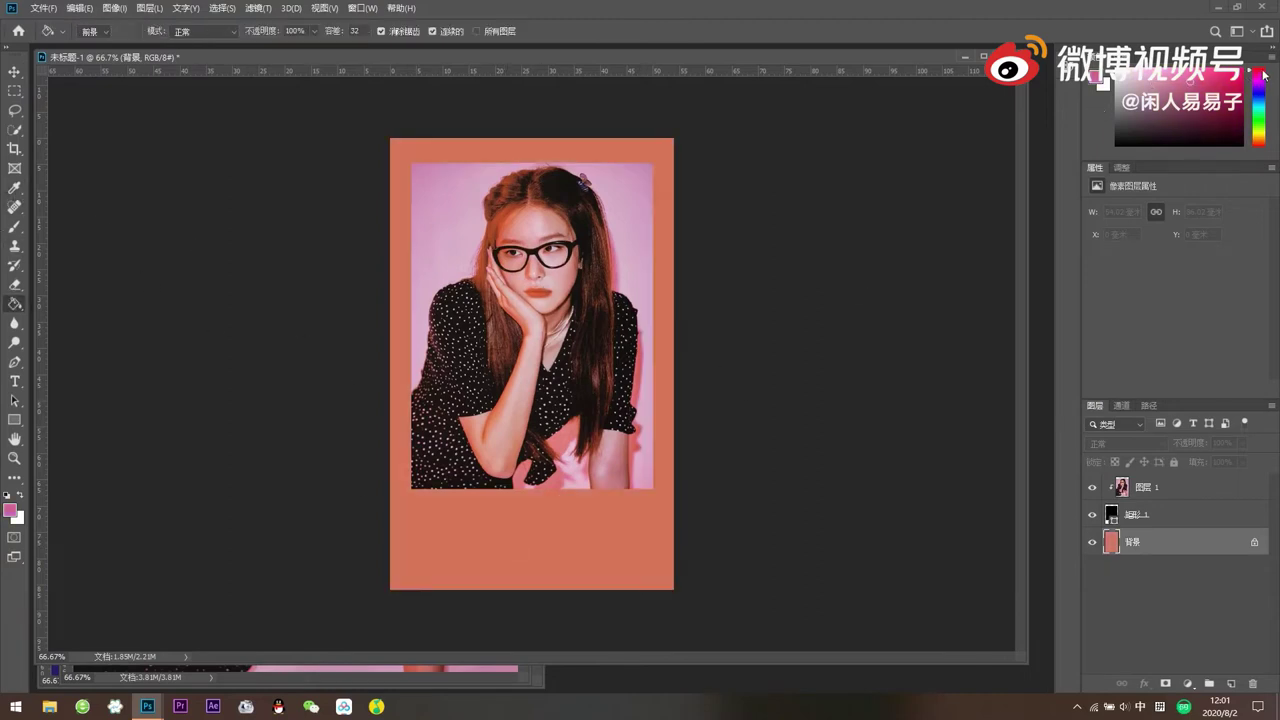
pyautogui.click(595, 537)
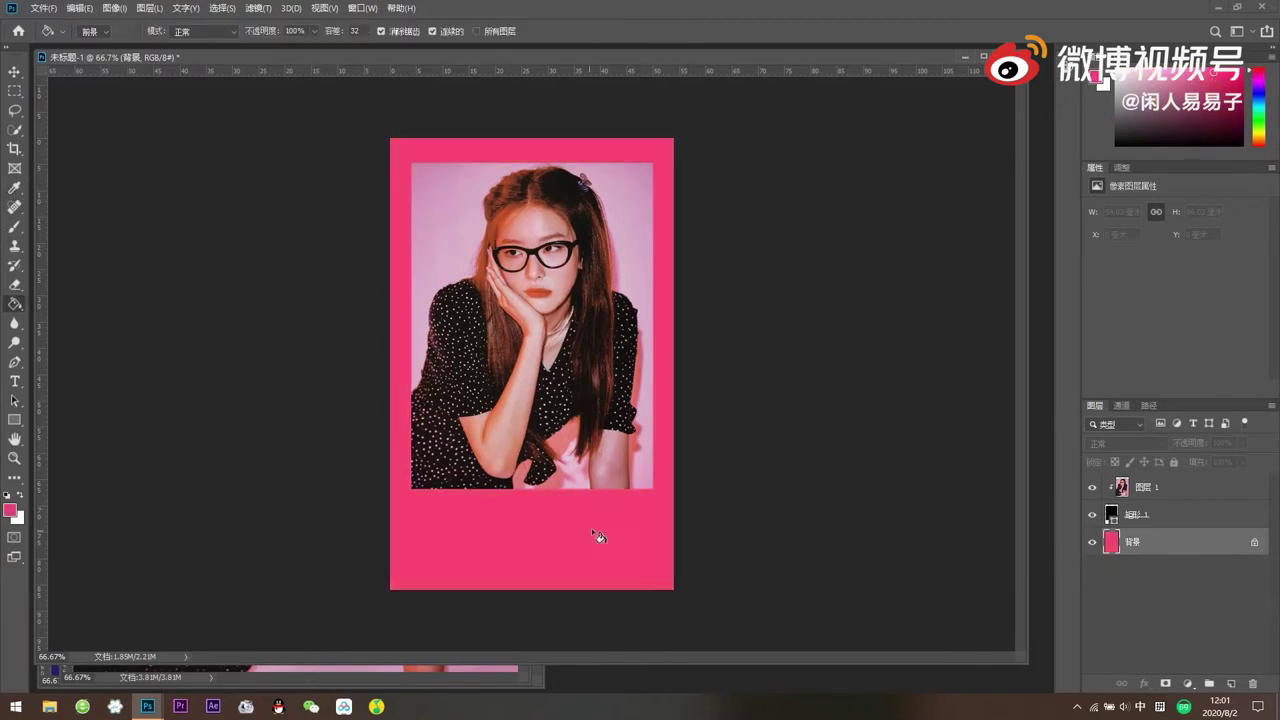
# - Try crimson and red-orange backgrounds, finishing with salmon pink
pyautogui.click(1226, 76)
pyautogui.hotkey('alt', 'BackSpace')
pyautogui.click(1192, 117)
pyautogui.hotkey('alt', 'BackSpace')
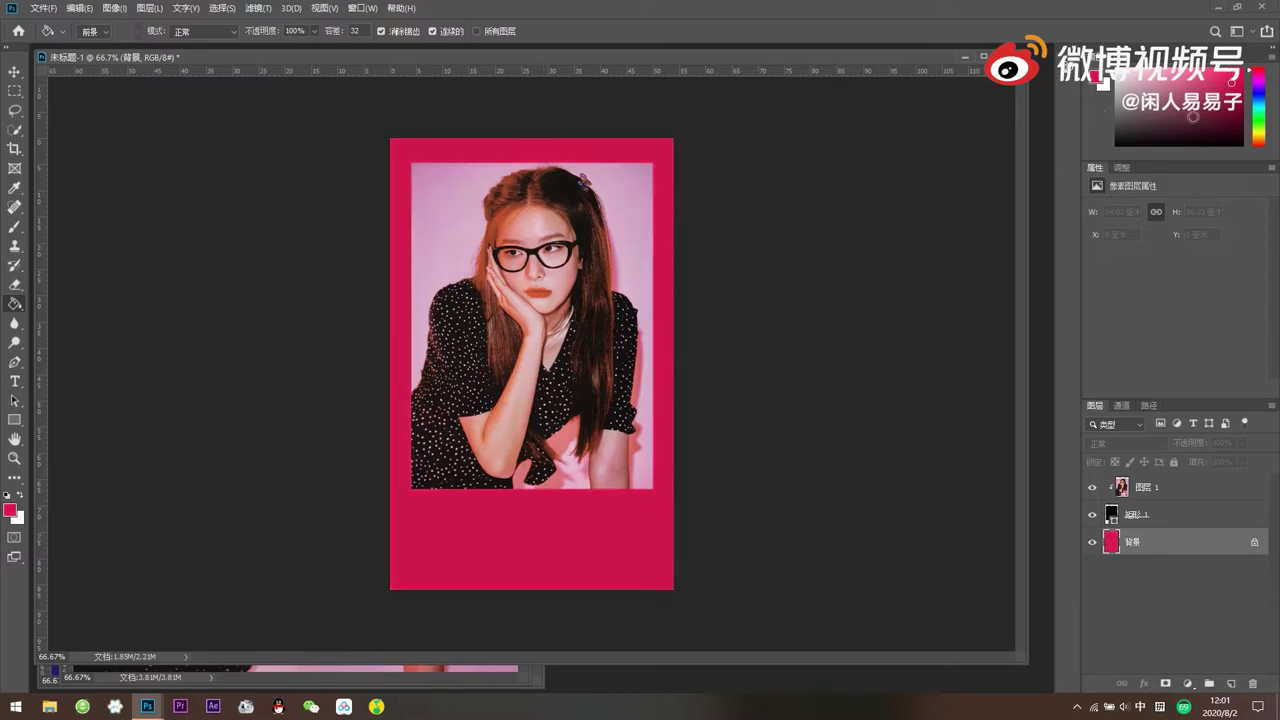
pyautogui.moveTo(1263, 128); pyautogui.dragTo(1261, 150)
pyautogui.click(487, 415)
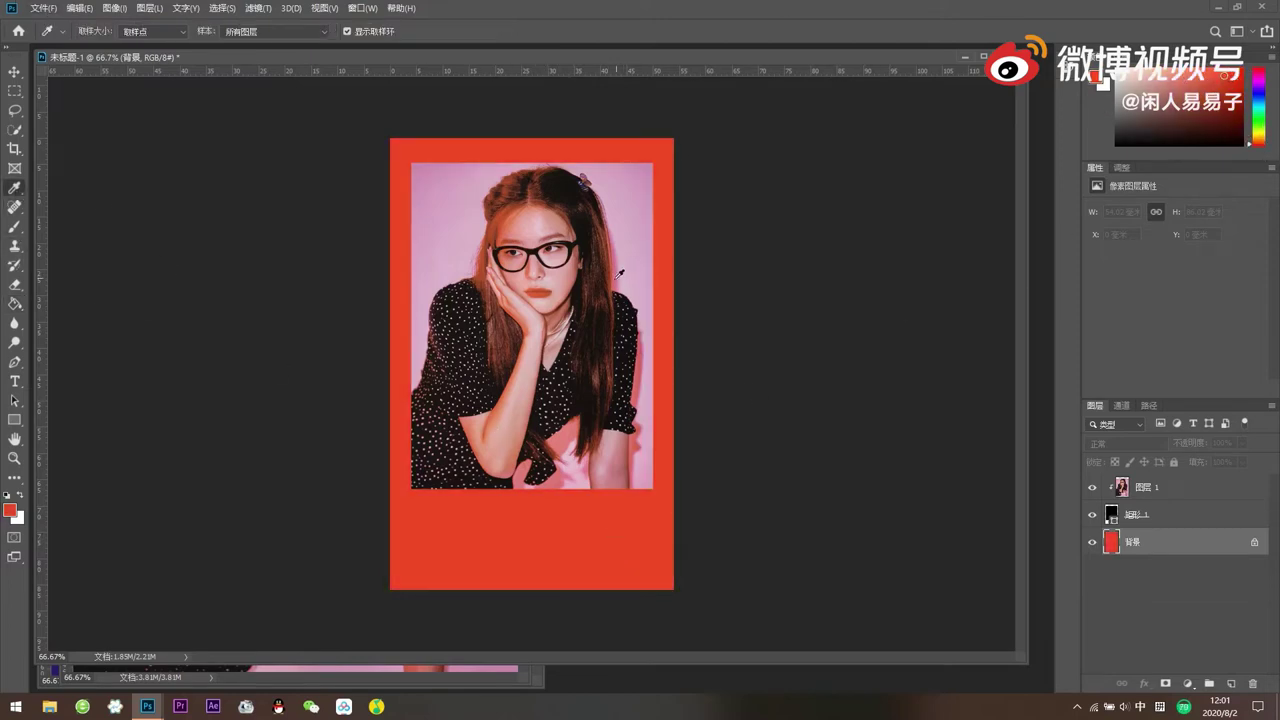
pyautogui.click(14, 303)
pyautogui.hotkey('alt', 'BackSpace')
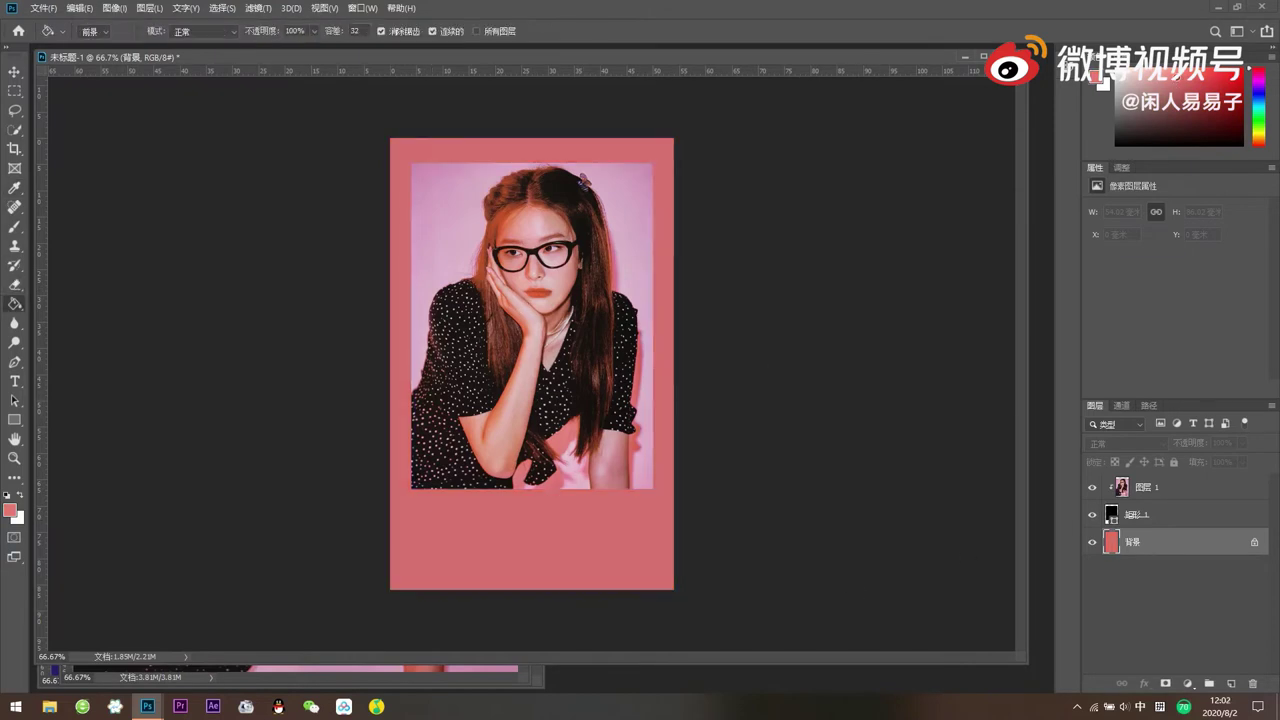
# - Export the card as a JPG named 4 into EEZ成片 and delete the portrait layer
pyautogui.click(43, 8)
pyautogui.moveTo(52, 207)
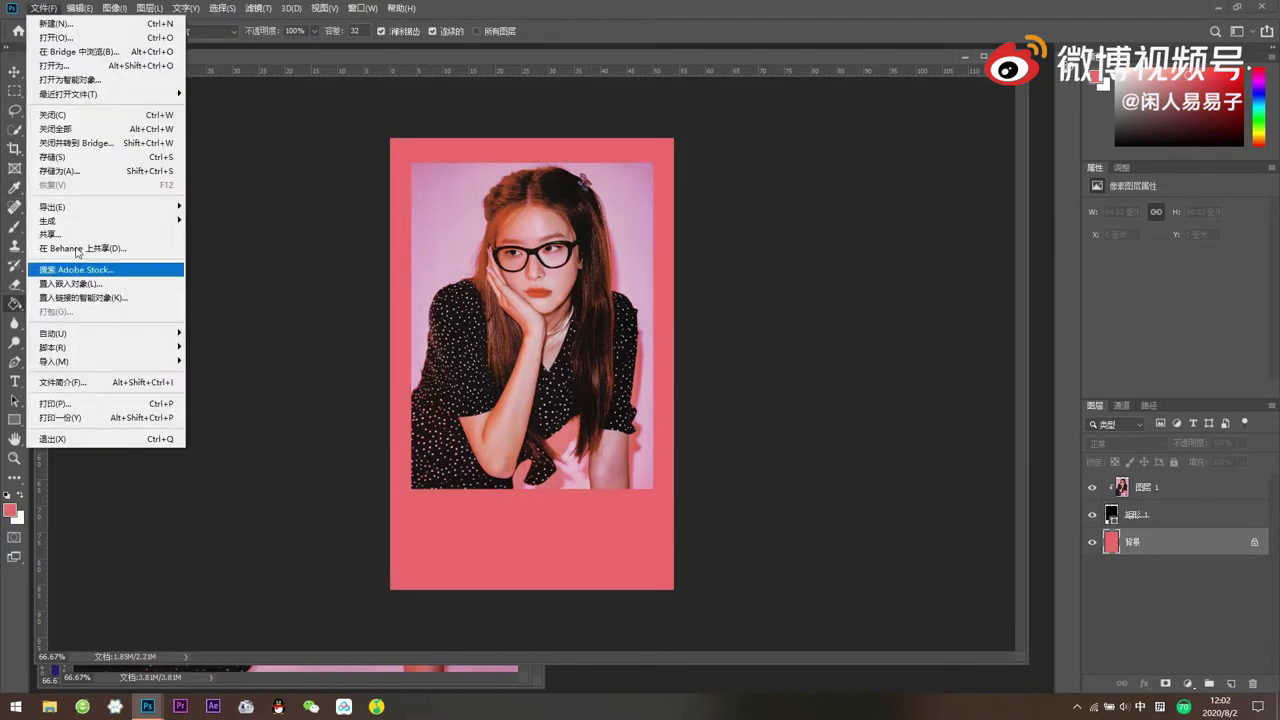
pyautogui.click(257, 229)
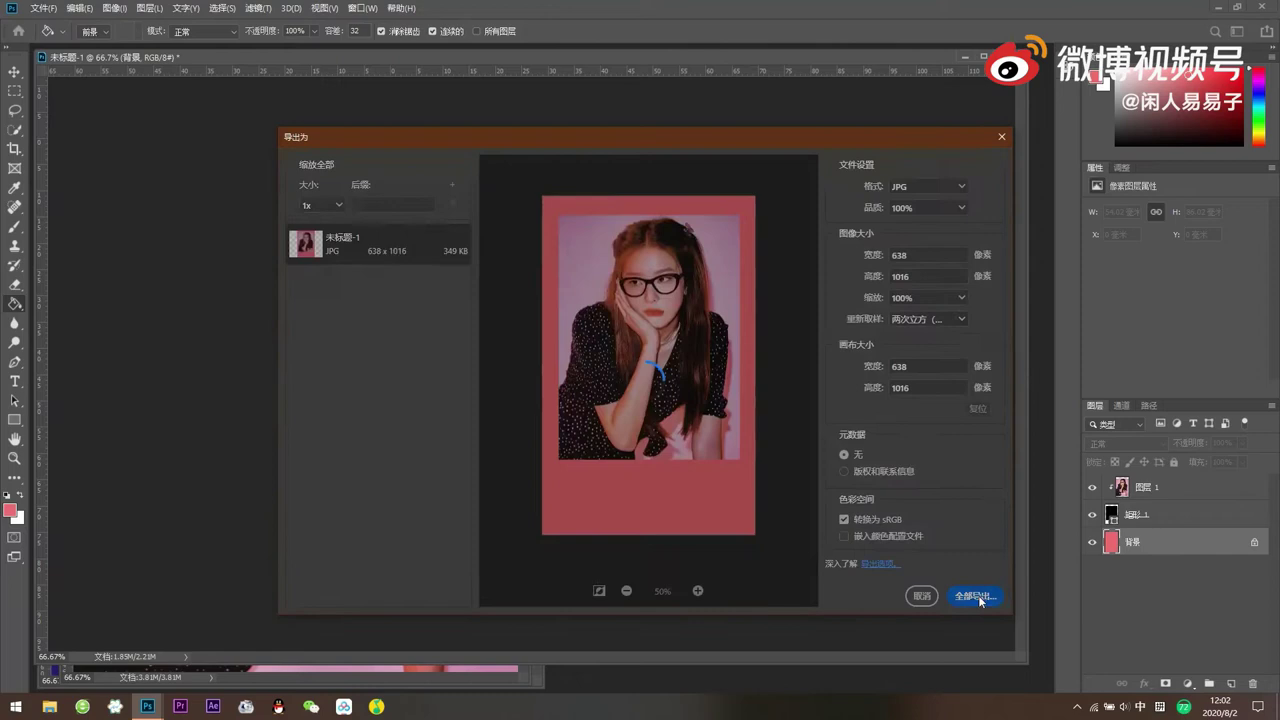
pyautogui.click(975, 597)
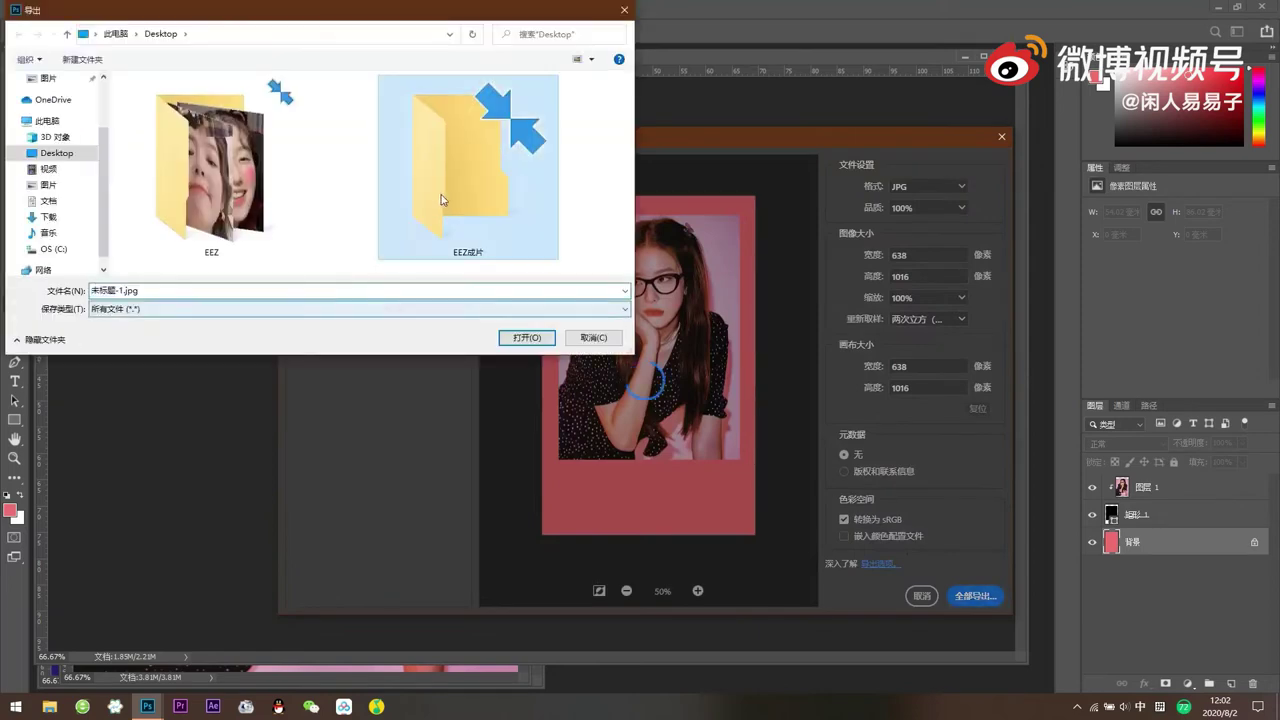
pyautogui.doubleClick(443, 157)
pyautogui.write('4')
pyautogui.press('Return')
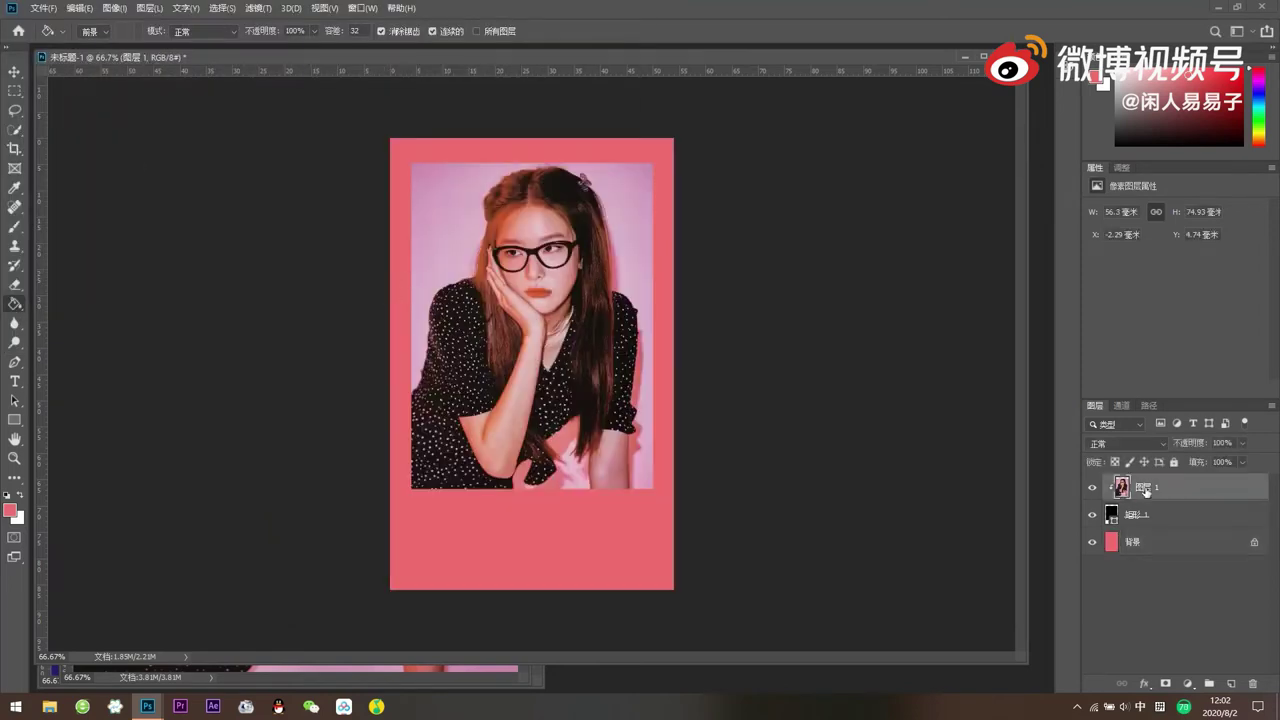
pyautogui.press('Delete')
# - Bring 5.jpg into the card and clip it into the rectangle
pyautogui.hotkey('ctrl', 'o')
pyautogui.doubleClick(443, 115)
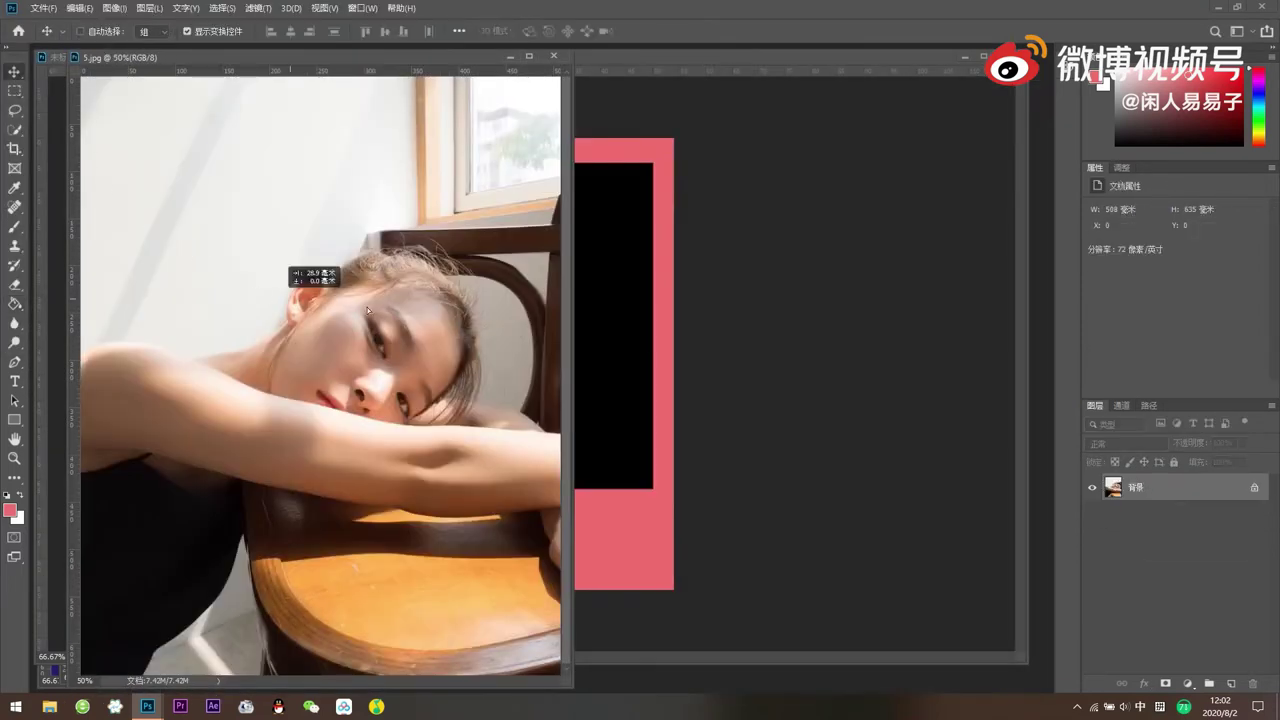
pyautogui.moveTo(300, 272); pyautogui.dragTo(583, 357)
pyautogui.hotkey('ctrl', 't')
pyautogui.press('Return')
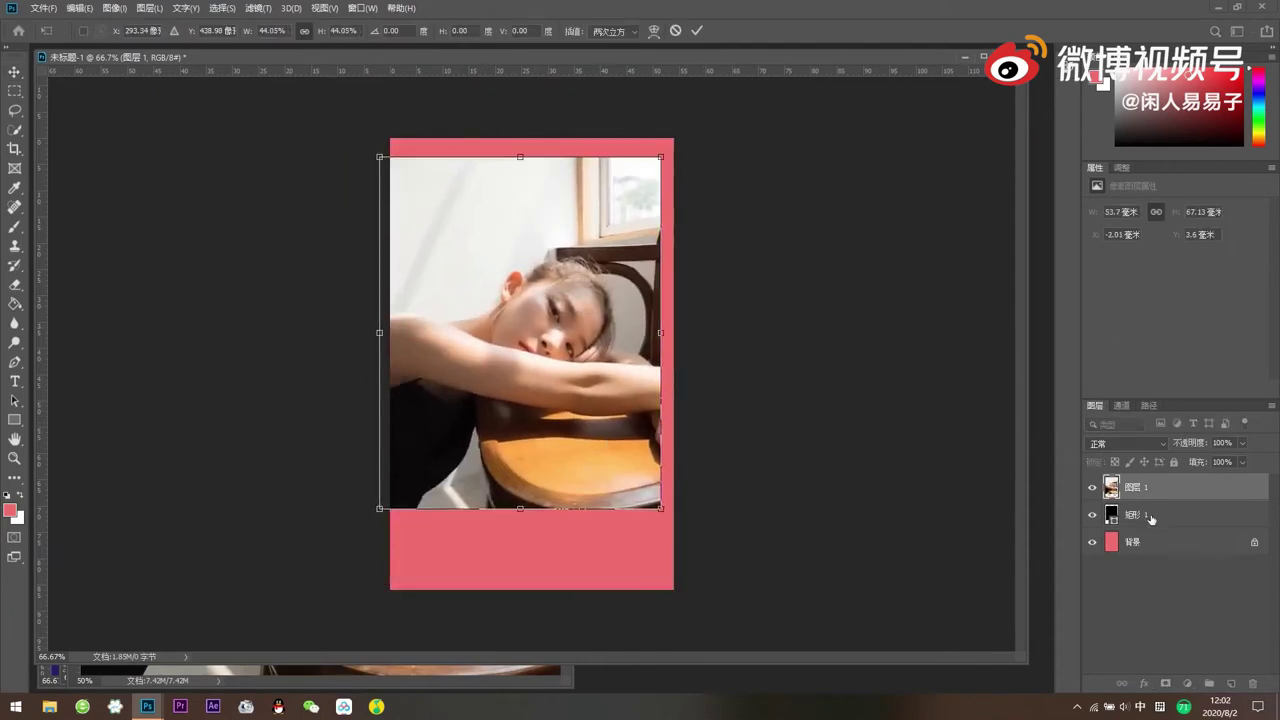
pyautogui.rightClick(1140, 487)
pyautogui.click(1200, 330)
# - Try off-white and chair-orange backgrounds, settling on a pale cream fill
pyautogui.click(1180, 542)
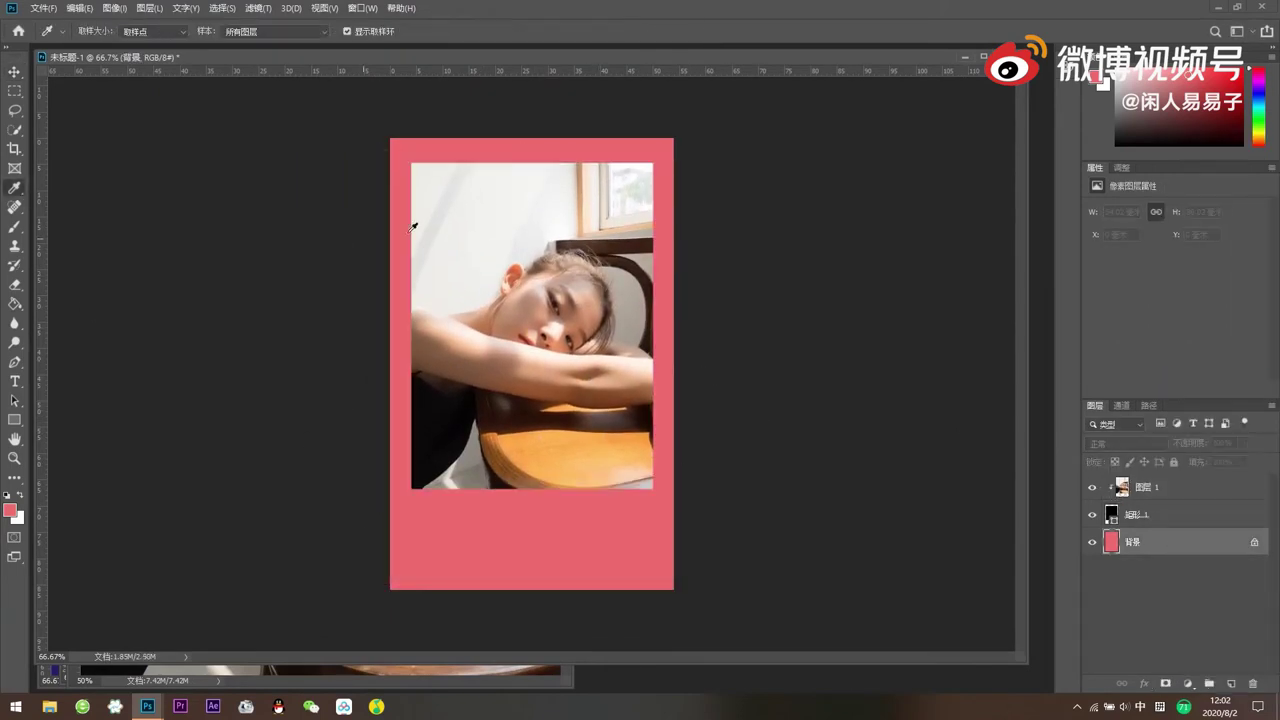
pyautogui.press('g')
pyautogui.click(409, 503)
pyautogui.click(14, 189)
pyautogui.click(546, 443)
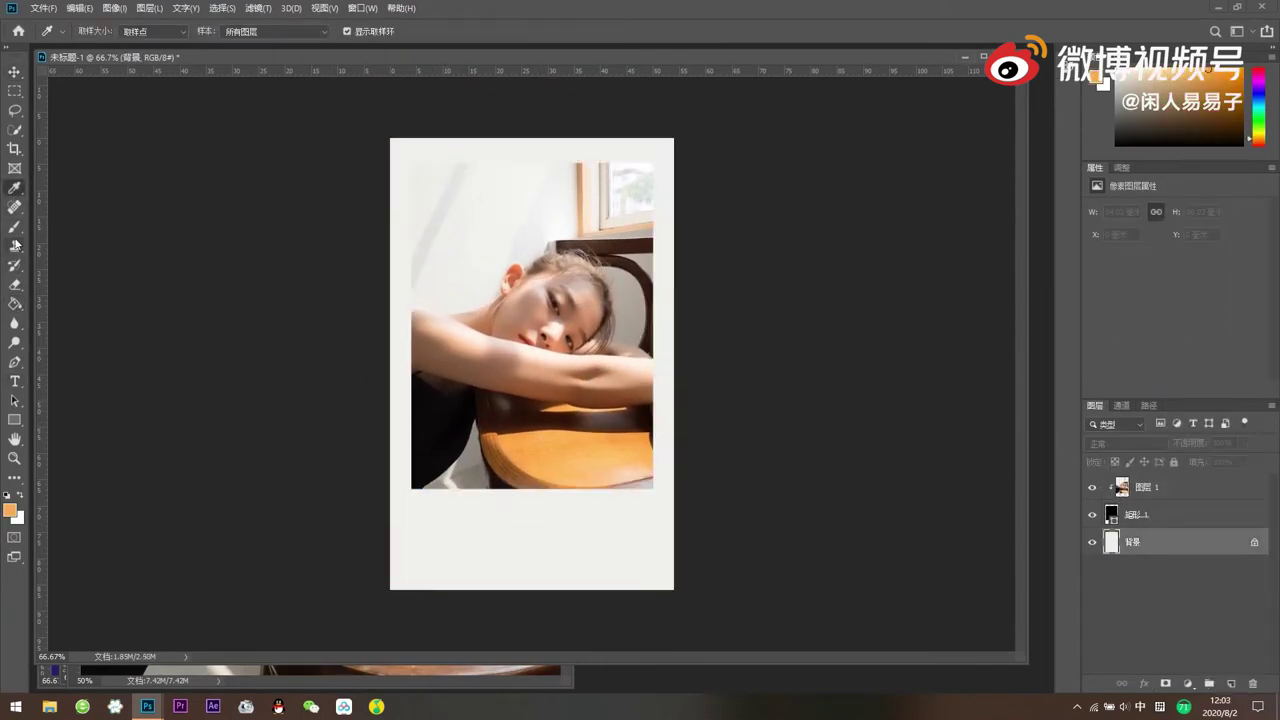
pyautogui.click(15, 304)
pyautogui.click(452, 557)
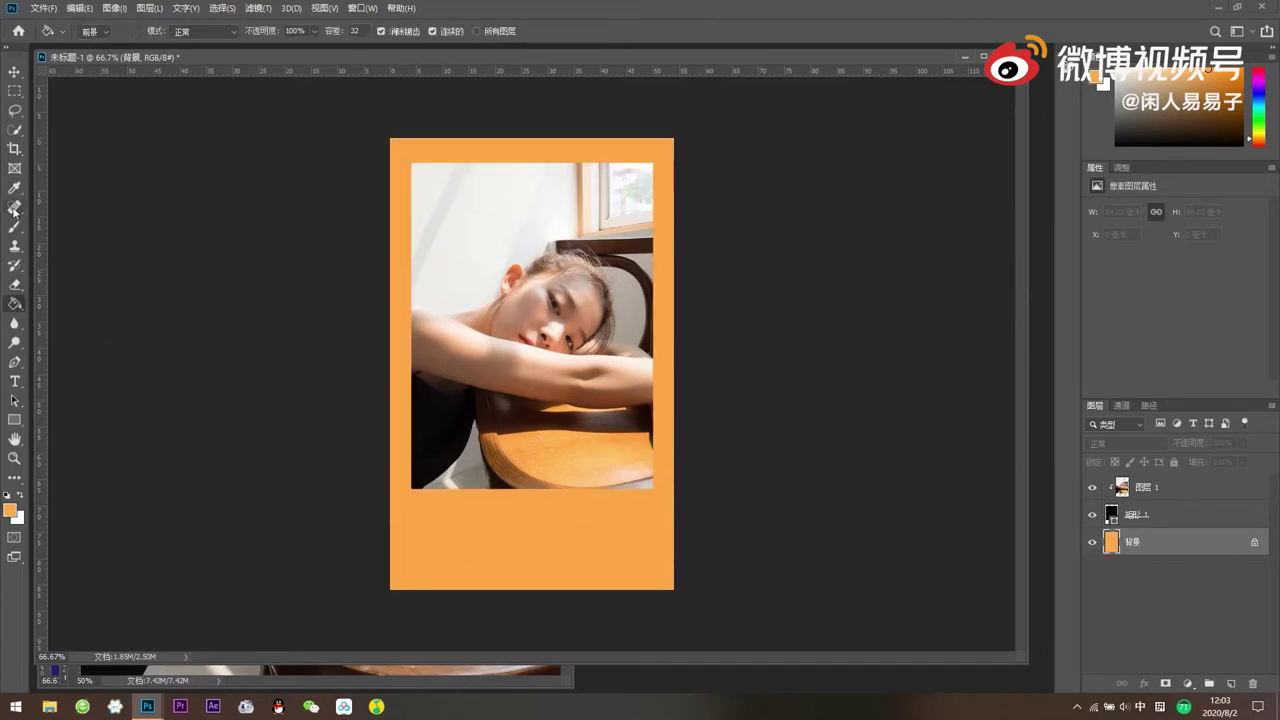
pyautogui.press('g')
pyautogui.click(456, 524)
# - Enlarge the chair portrait and shift it within the frame
pyautogui.click(43, 8)
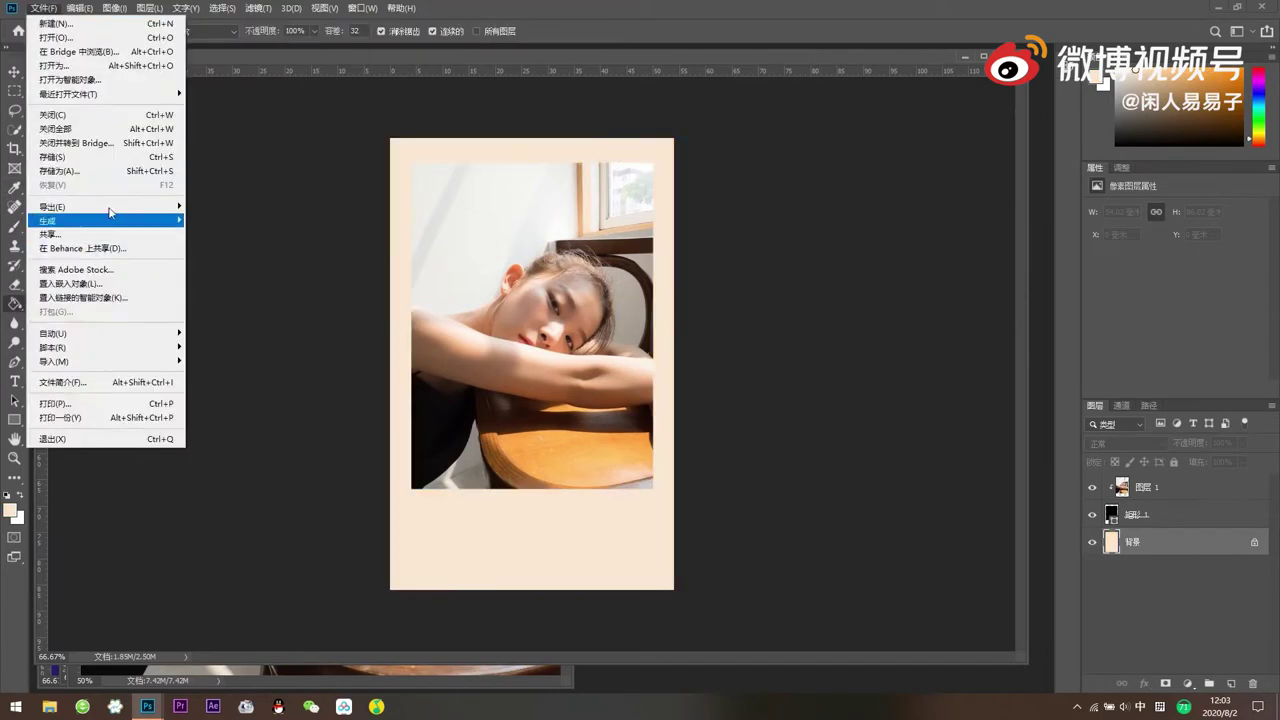
pyautogui.click(230, 223)
pyautogui.click(975, 597)
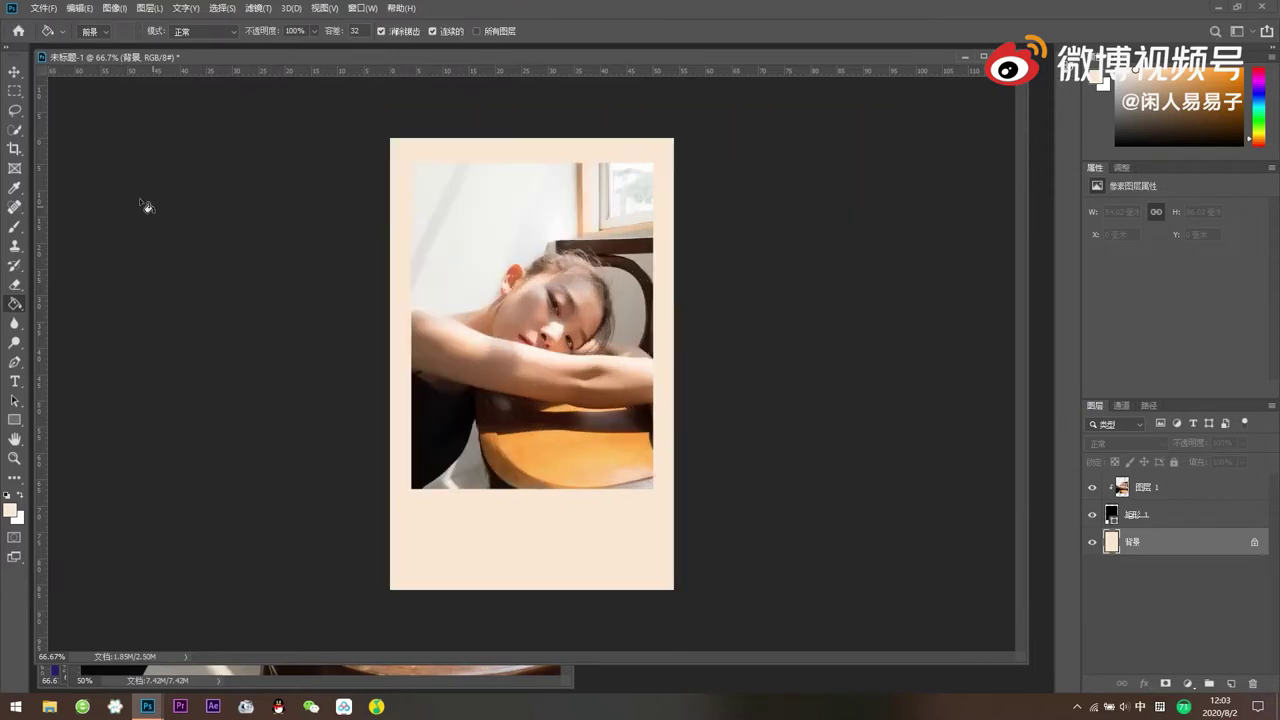
pyautogui.click(1145, 487)
pyautogui.hotkey('ctrl', 't')
pyautogui.moveTo(686, 520)
pyautogui.mouseDown()
pyautogui.moveTo(618, 476)
pyautogui.moveTo(634, 483)
pyautogui.mouseUp()
pyautogui.press('Return')
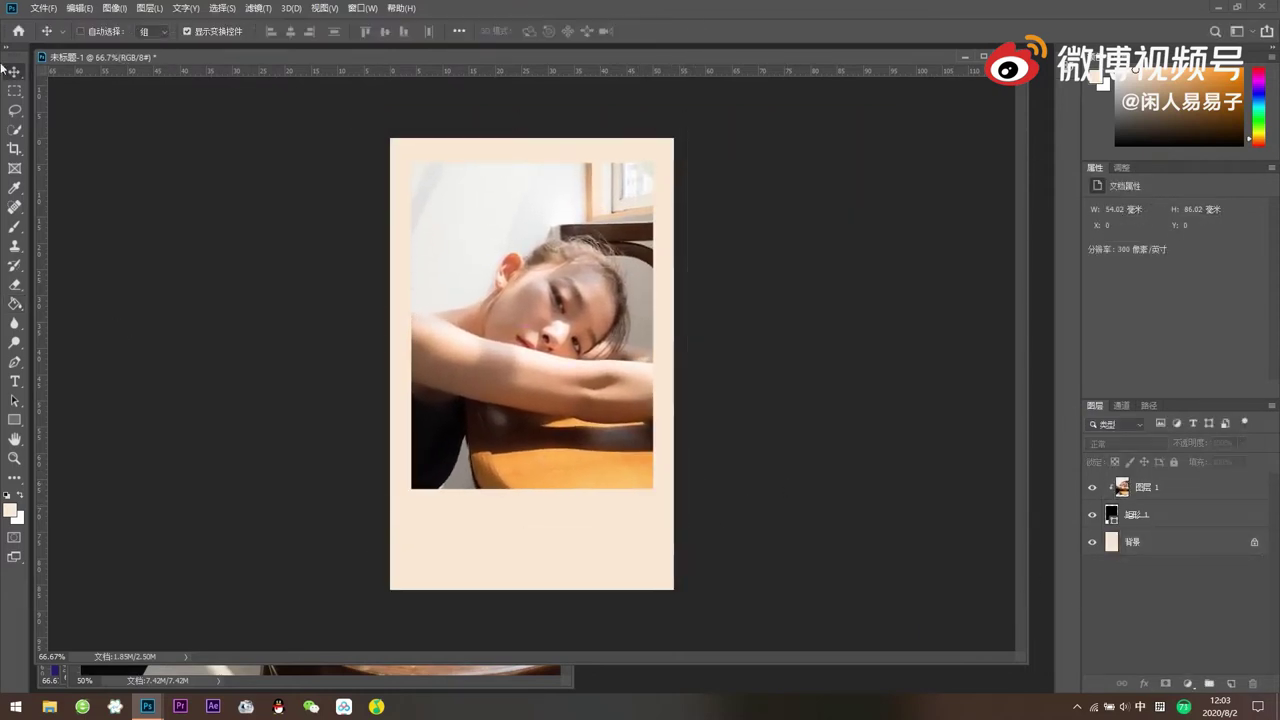
# - Export the card as a 638×1016 JPG into the Desktop folder and delete the portrait layer
pyautogui.click(43, 8)
pyautogui.click(290, 217)
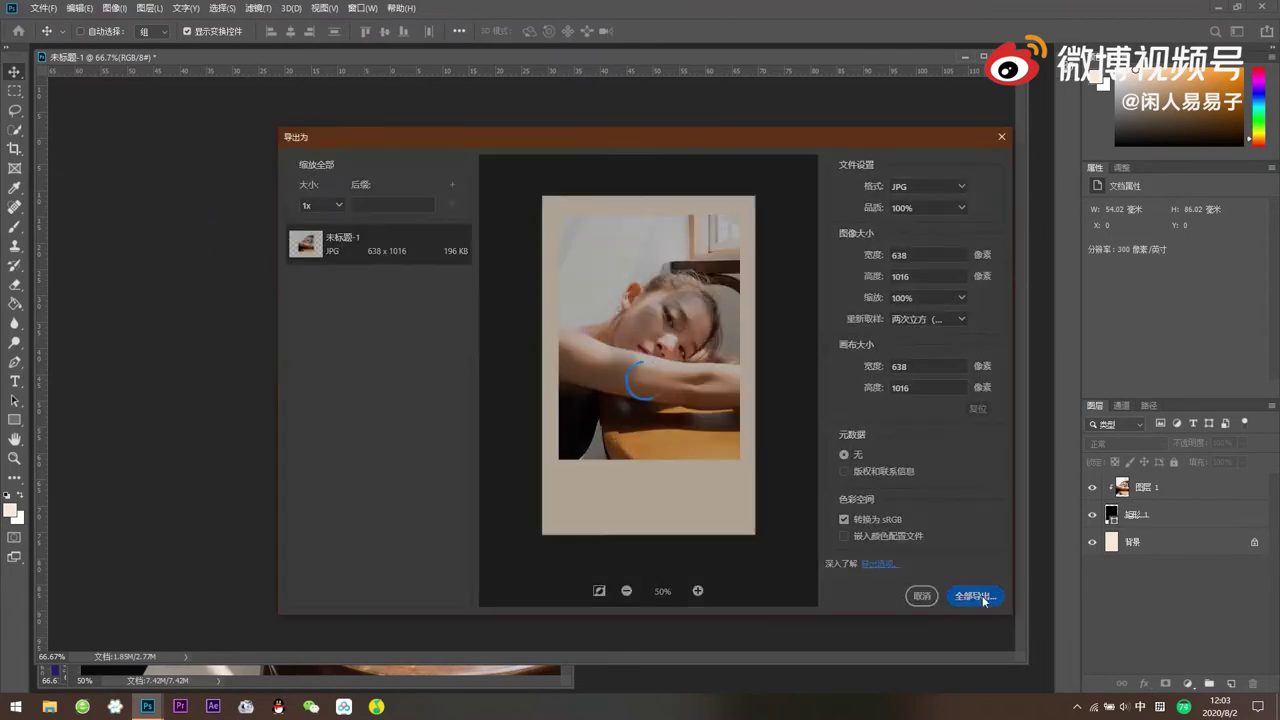
pyautogui.click(975, 596)
pyautogui.doubleClick(457, 157)
pyautogui.click(523, 334)
pyautogui.click(1138, 487)
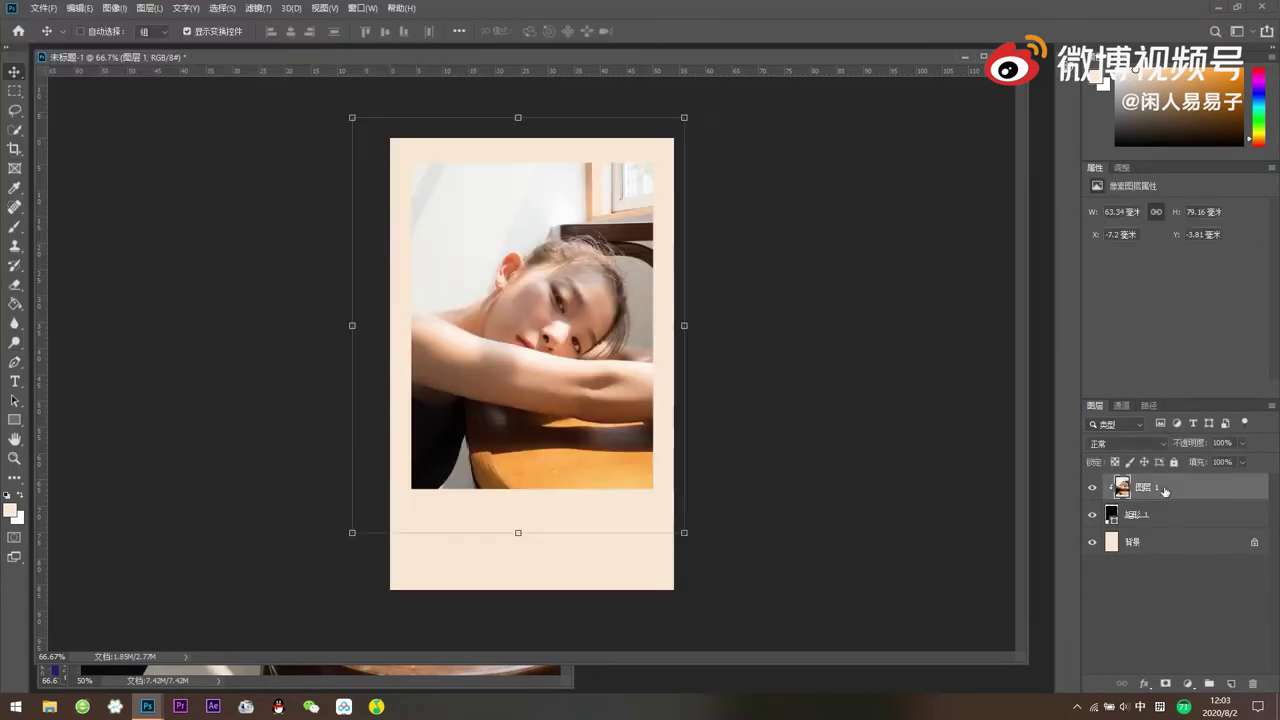
pyautogui.press('Delete')
# - Bring in the brick-wall portrait, clip it into the frame and scale it to about 166%
pyautogui.hotkey('ctrl', 'o')
pyautogui.moveTo(330, 400); pyautogui.dragTo(634, 428)
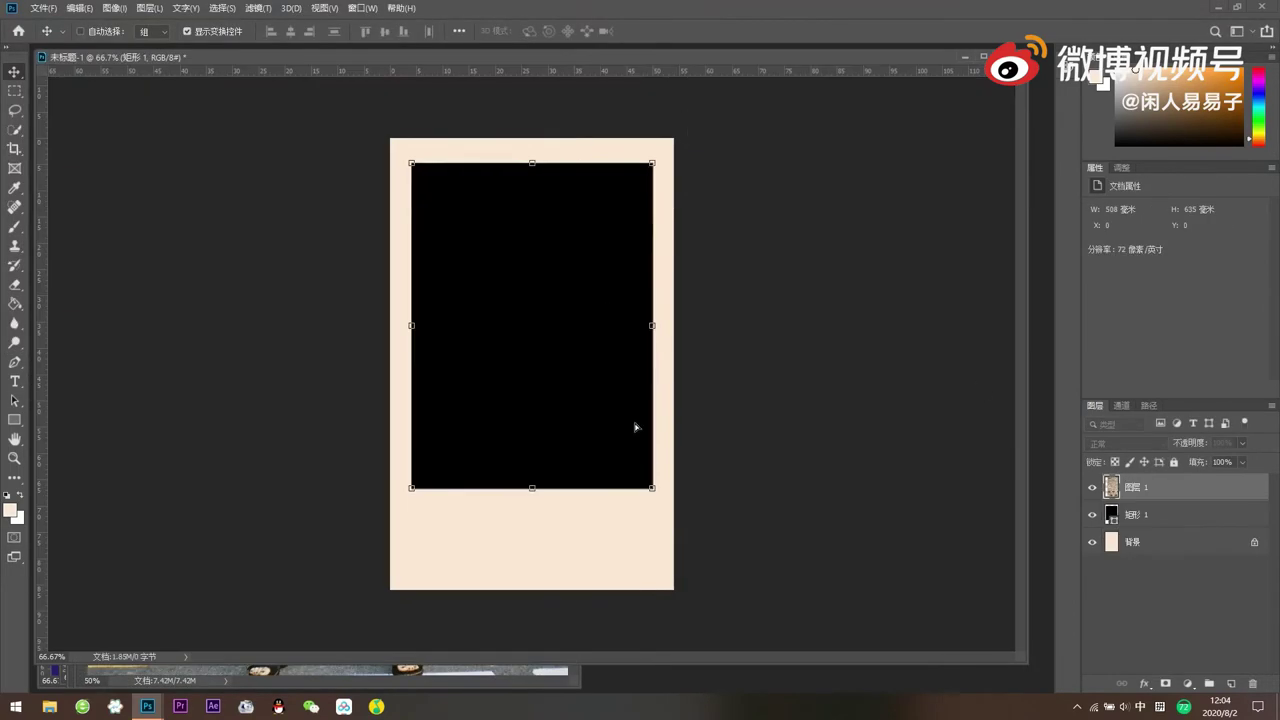
pyautogui.hotkey('ctrl', 't')
pyautogui.moveTo(846, 606); pyautogui.dragTo(673, 512)
pyautogui.moveTo(514, 290); pyautogui.dragTo(666, 347)
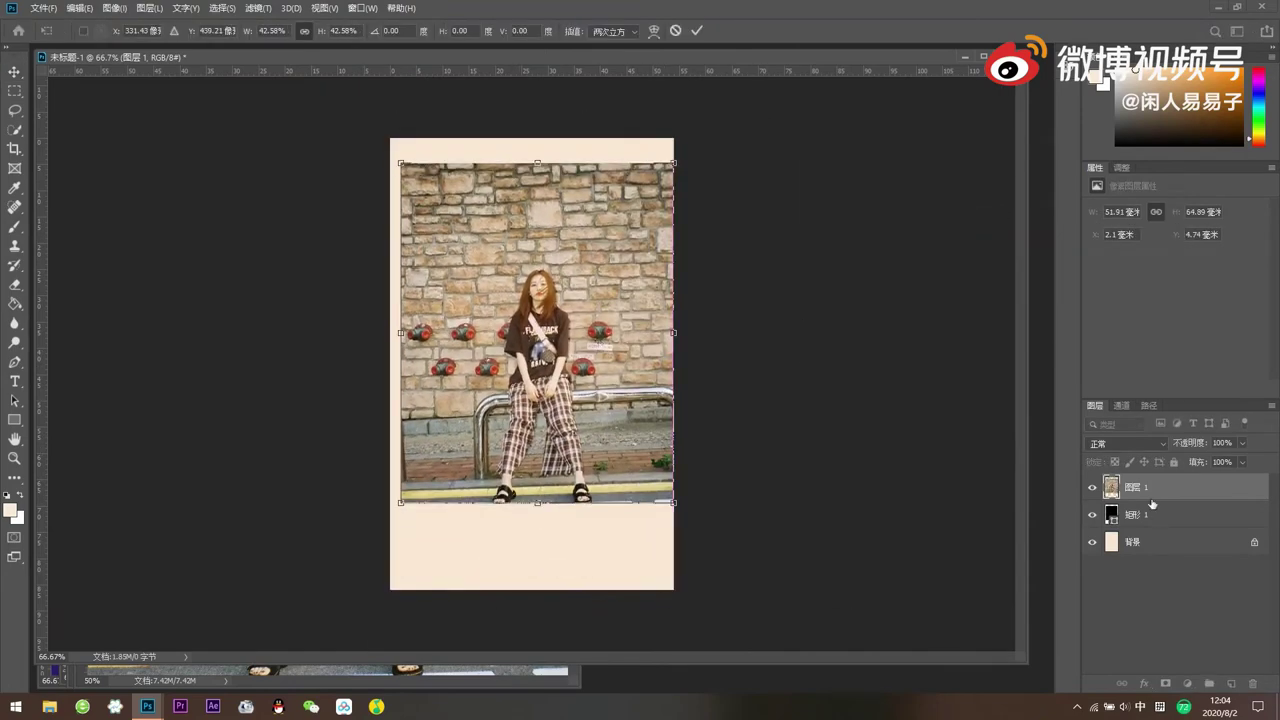
pyautogui.press('Return')
pyautogui.hotkey('ctrl', 'alt', 'g')
pyautogui.moveTo(661, 164); pyautogui.dragTo(742, 80)
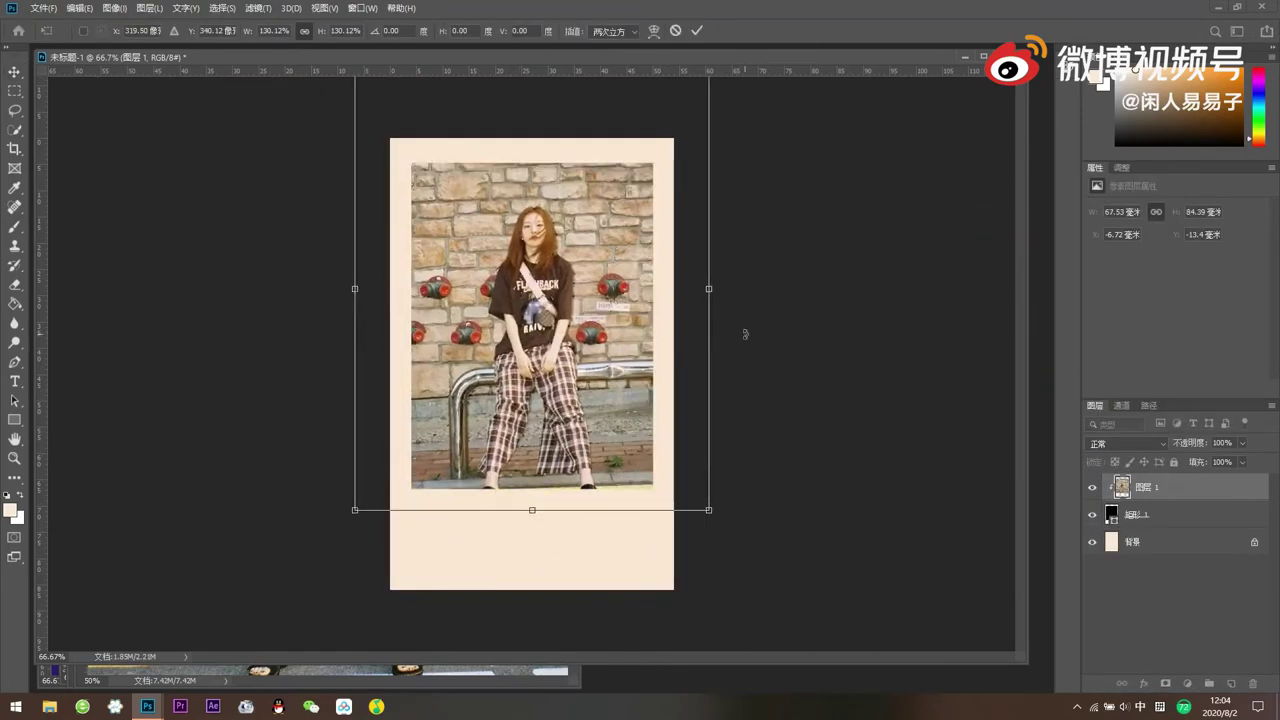
pyautogui.moveTo(620, 321); pyautogui.dragTo(656, 317)
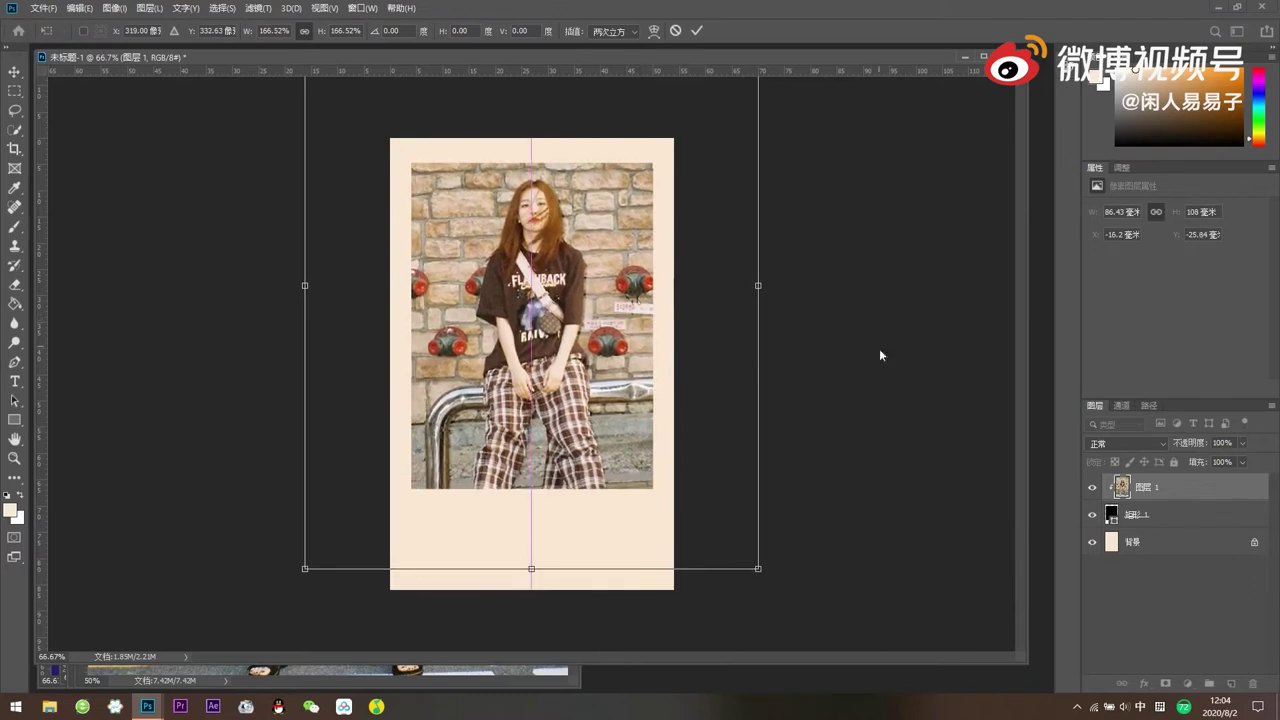
pyautogui.click(97, 245)
# - Fill the card background with brown, then a darker brown
pyautogui.click(486, 537)
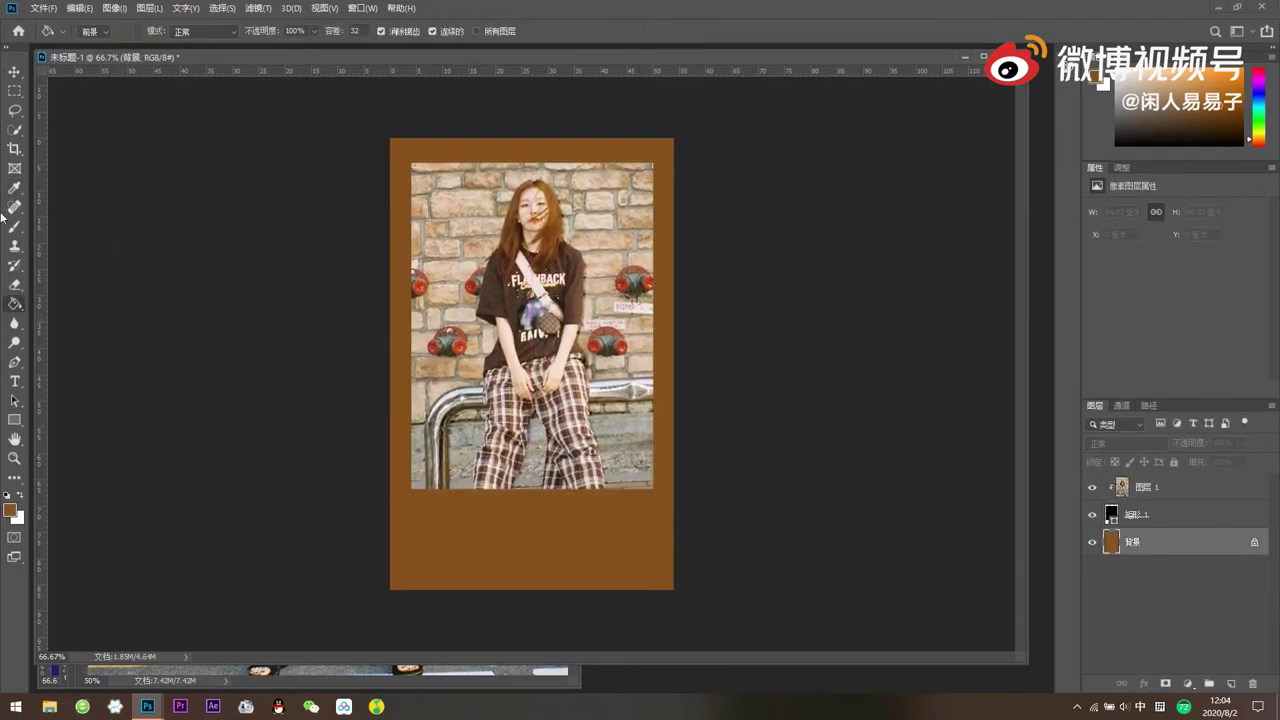
pyautogui.hotkey('ctrl', 'z')
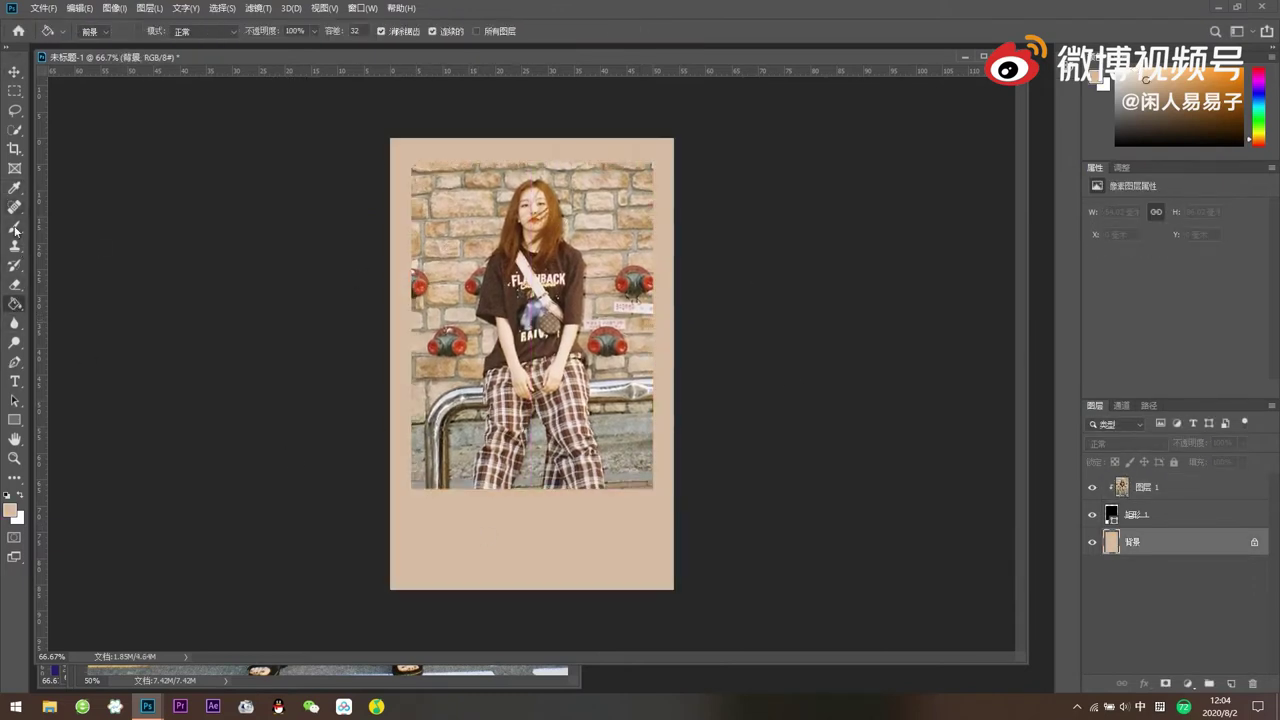
pyautogui.click(546, 568)
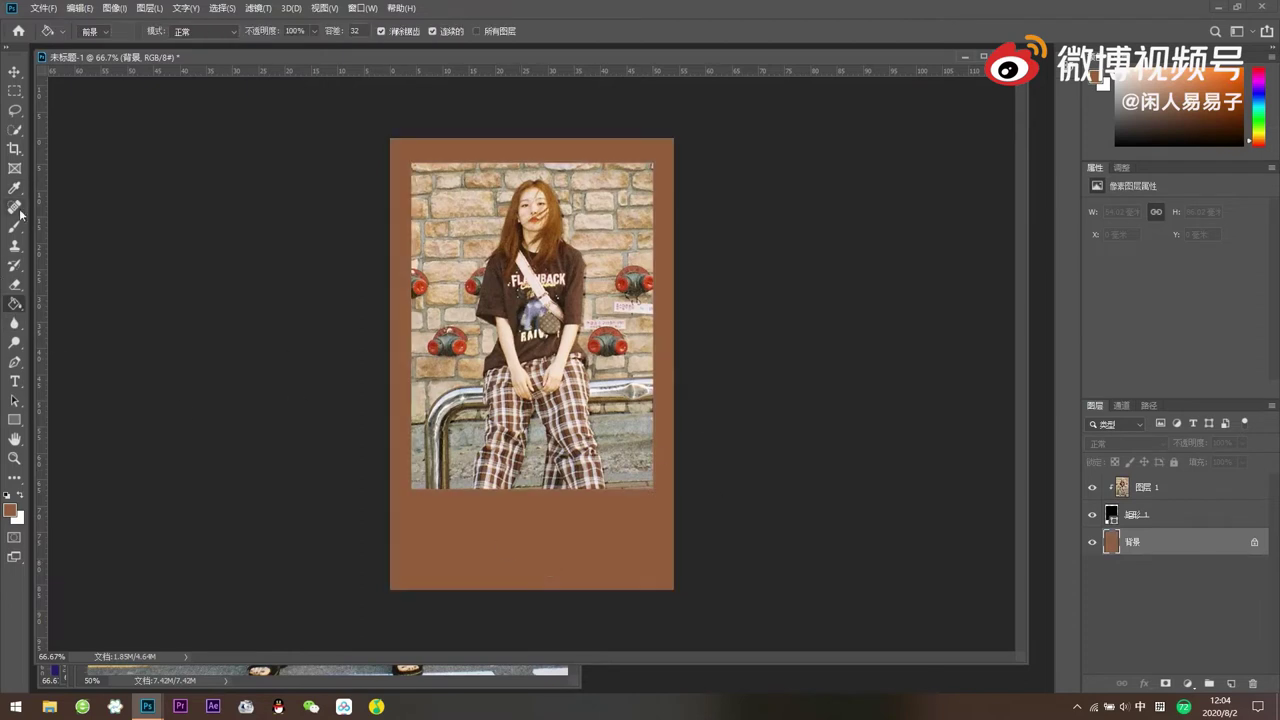
pyautogui.click(15, 303)
pyautogui.click(484, 540)
# - Nudge the brick-wall portrait slightly left and right within the frame
pyautogui.click(15, 75)
pyautogui.click(791, 349)
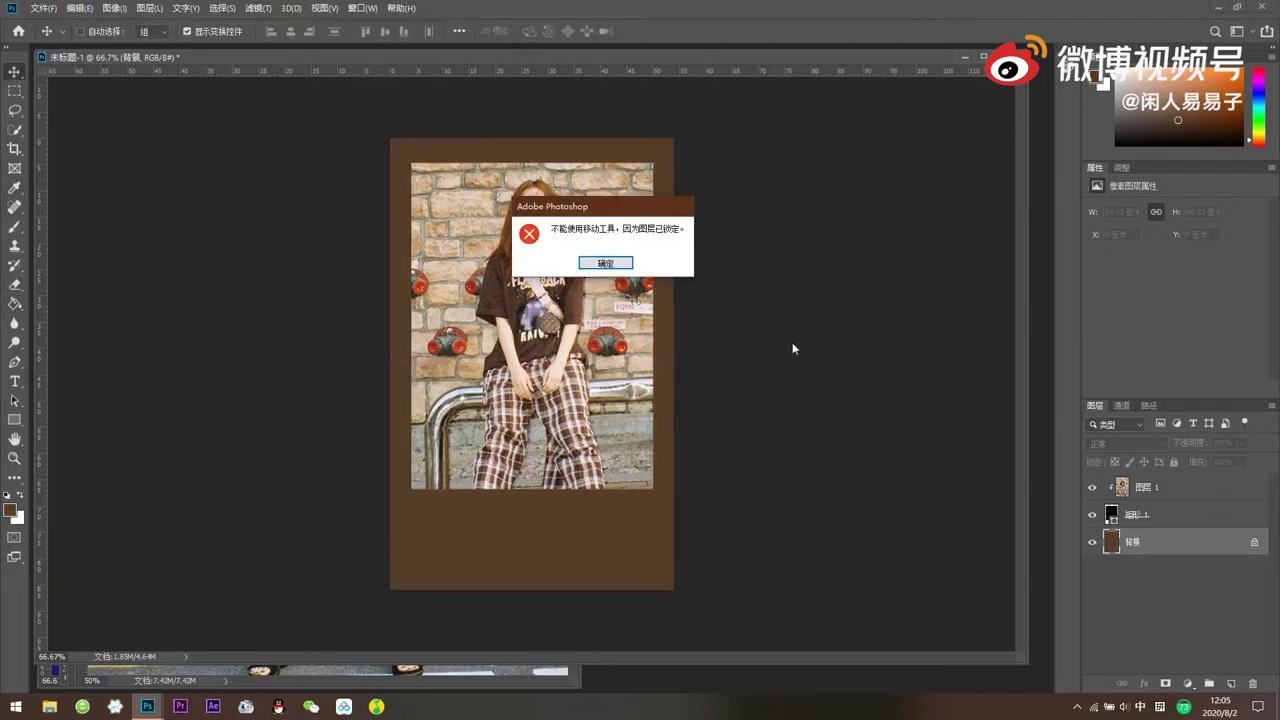
pyautogui.press('Return')
pyautogui.moveTo(623, 373); pyautogui.dragTo(615, 373)
pyautogui.moveTo(746, 288); pyautogui.dragTo(749, 288)
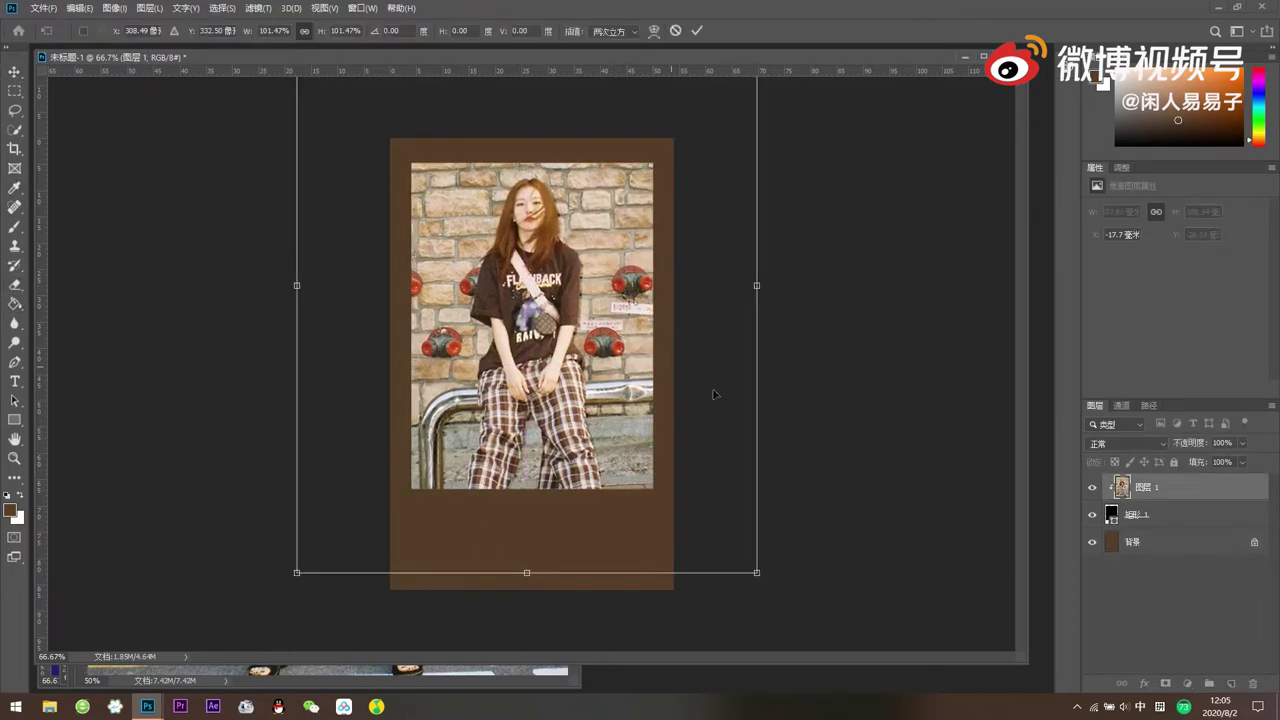
# - Refill the card background with a pale beige-pink
pyautogui.click(1181, 554)
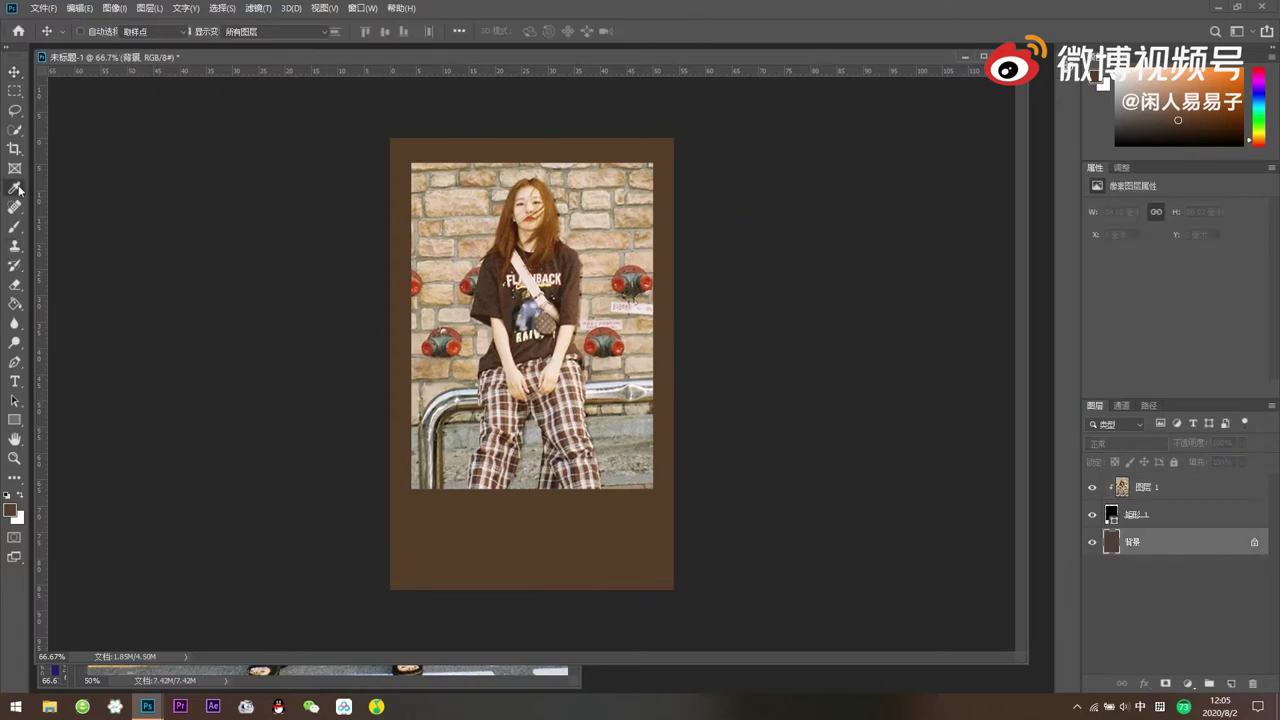
pyautogui.click(15, 303)
pyautogui.hotkey('alt', 'Delete')
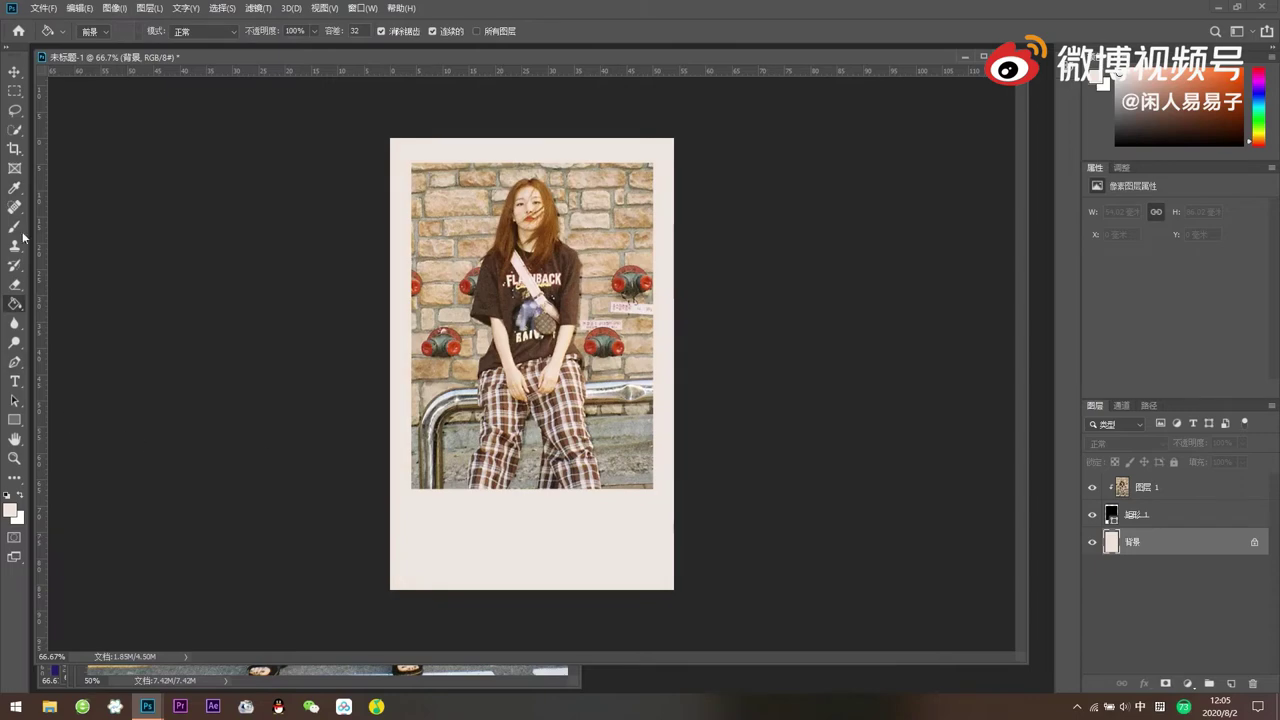
pyautogui.press('g')
pyautogui.click(540, 521)
# - Try dark brown, salmon pink and grey-mauve backgrounds, ending on terracotta brown
pyautogui.click(43, 8)
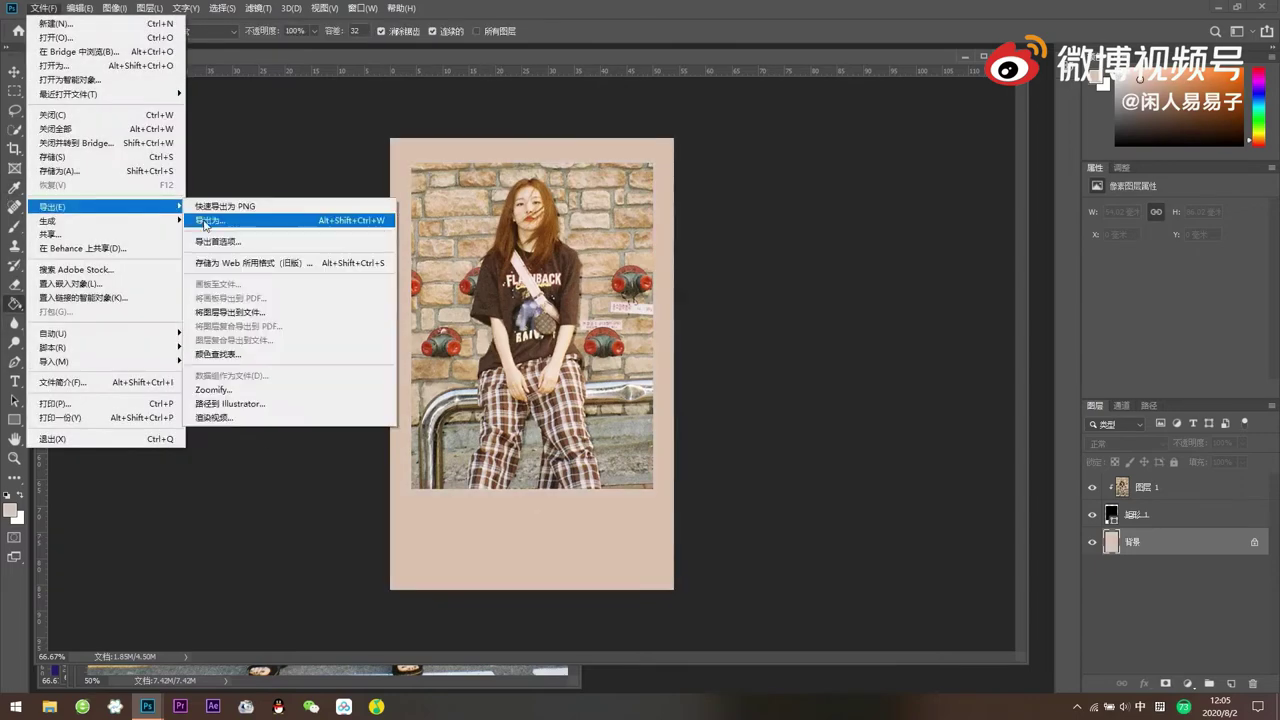
pyautogui.click(205, 222)
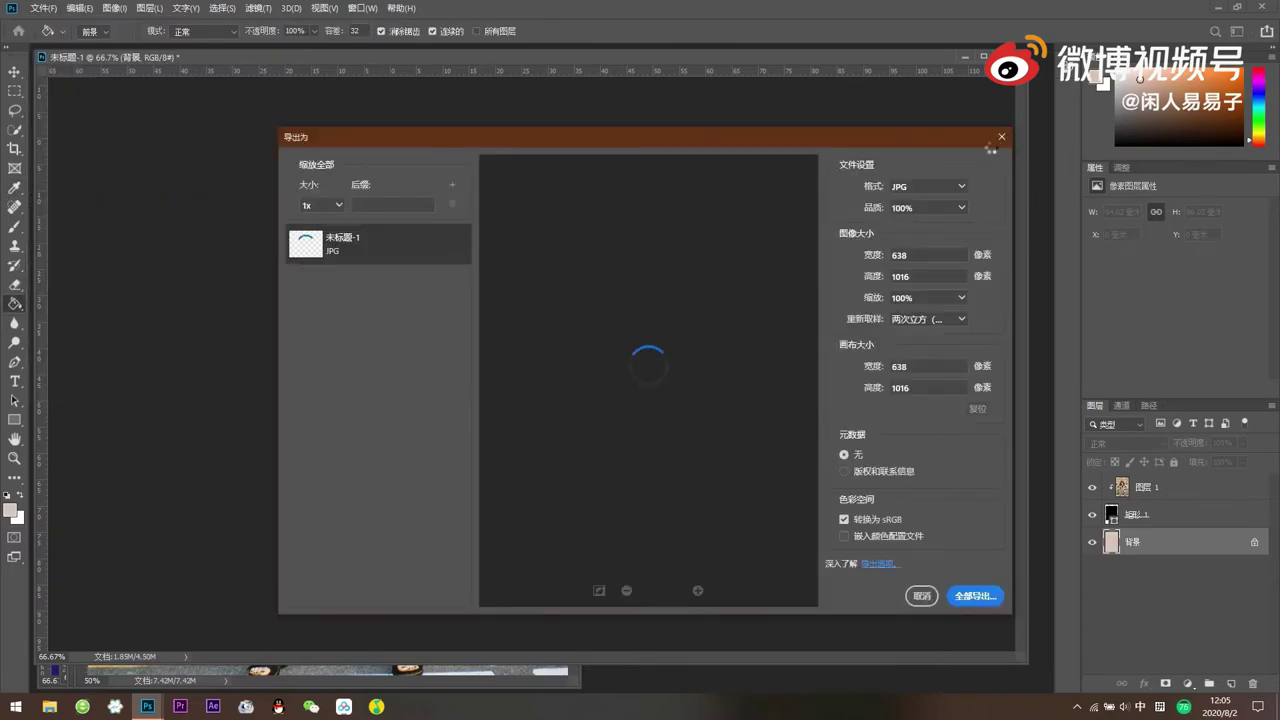
pyautogui.press('Escape')
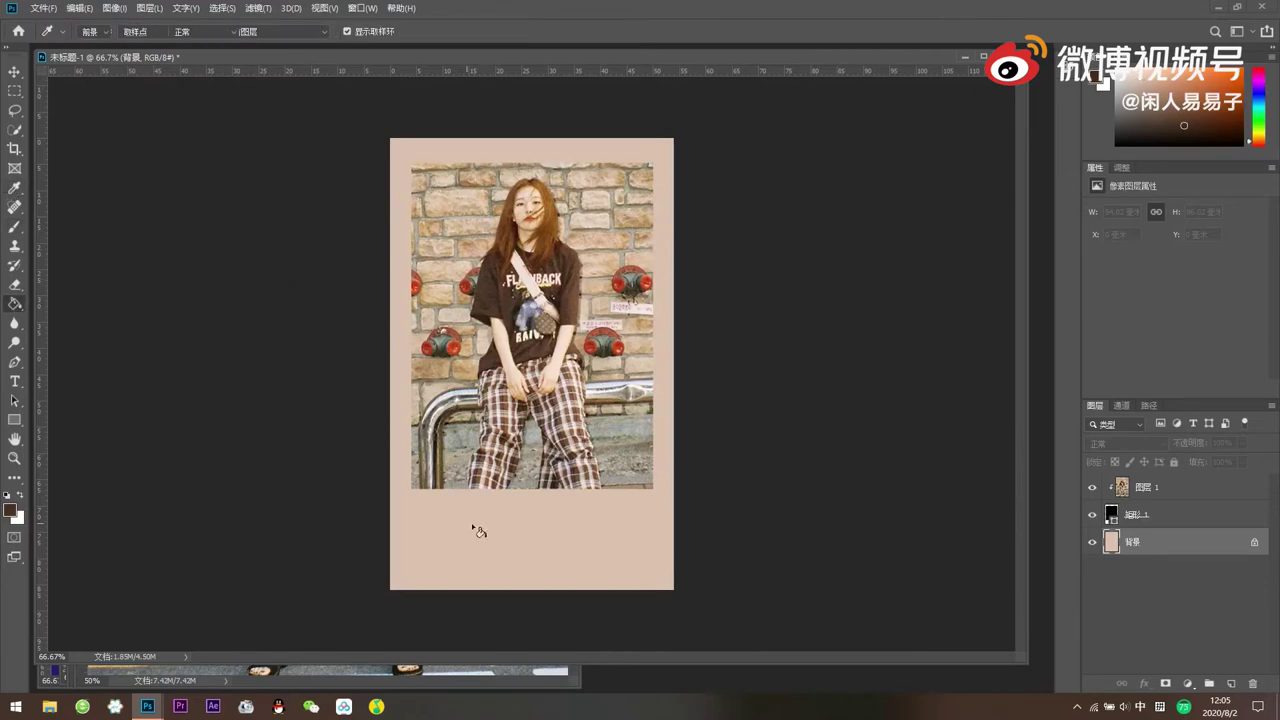
pyautogui.click(478, 531)
pyautogui.click(622, 537)
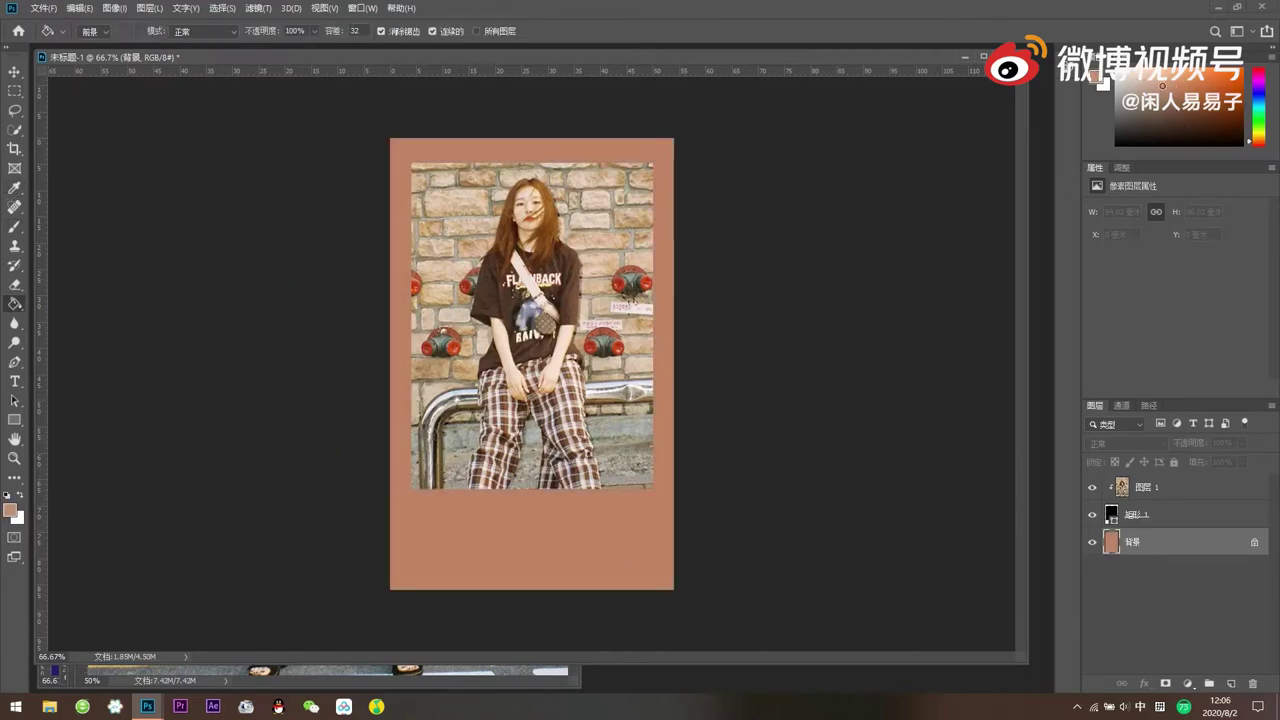
pyautogui.click(617, 540)
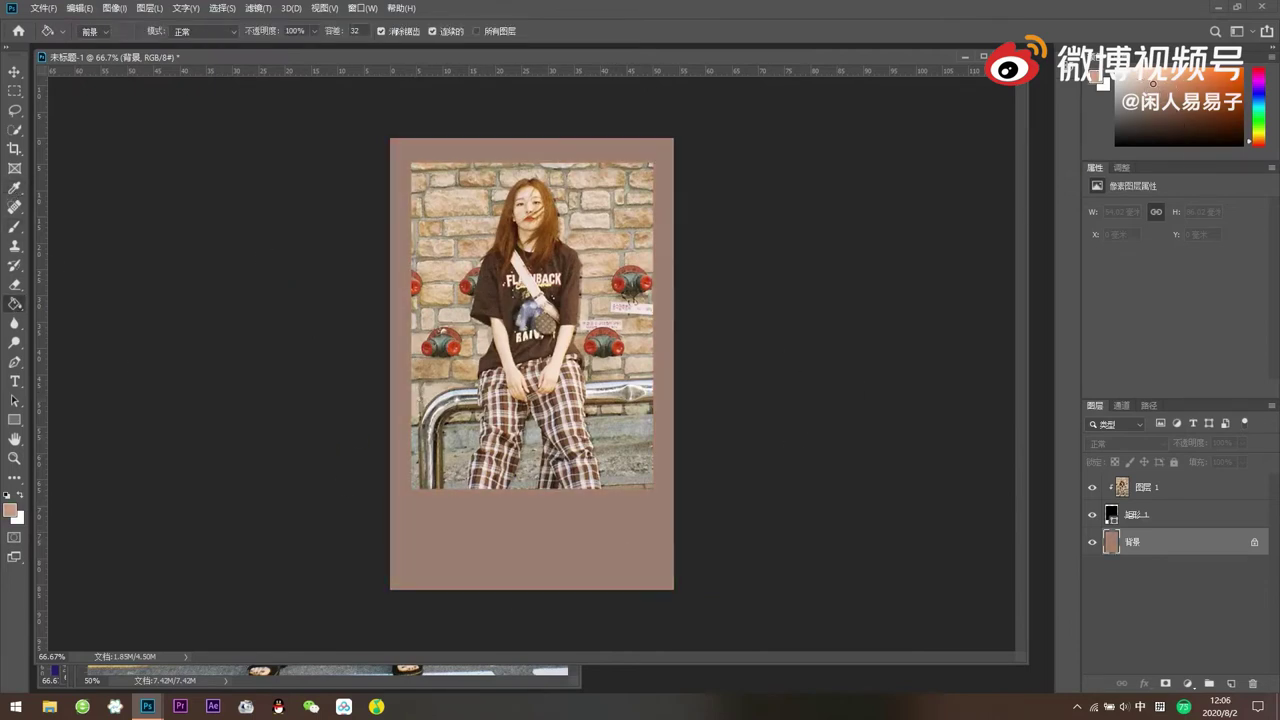
pyautogui.click(645, 498)
pyautogui.click(627, 479)
# - Export the terracotta card as a JPG into the output folder
pyautogui.click(43, 8)
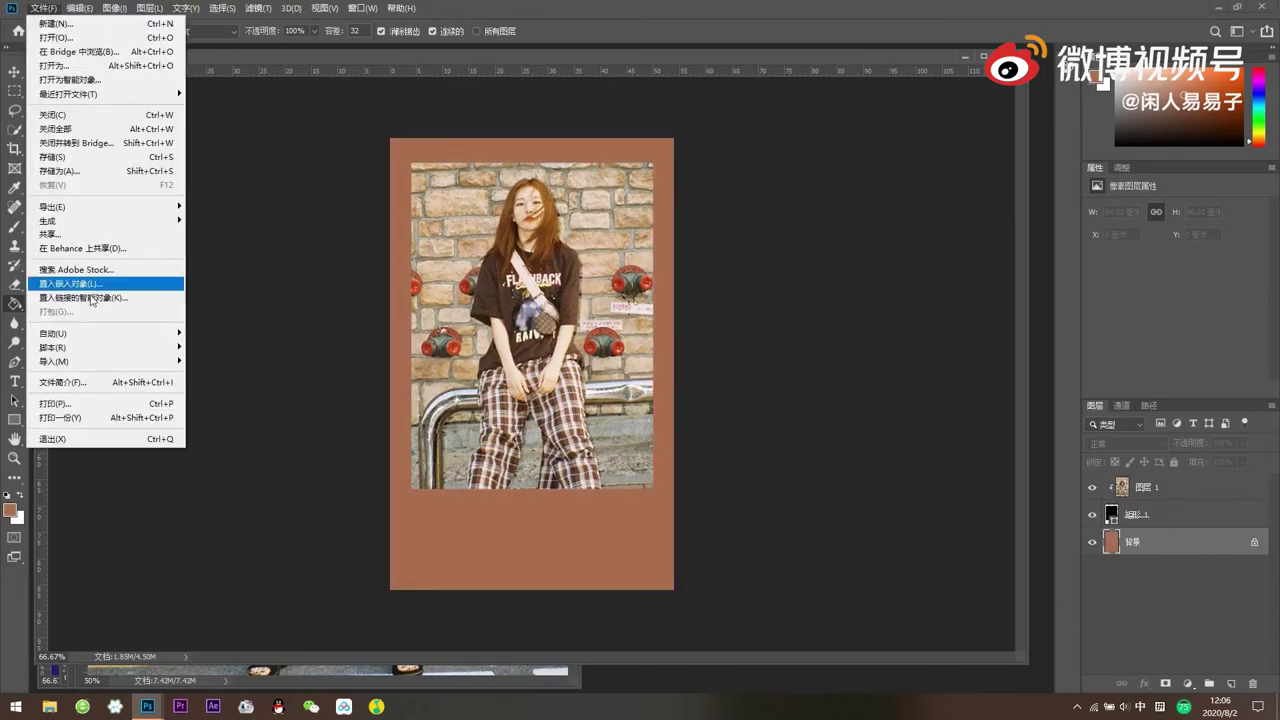
pyautogui.click(200, 218)
pyautogui.click(975, 595)
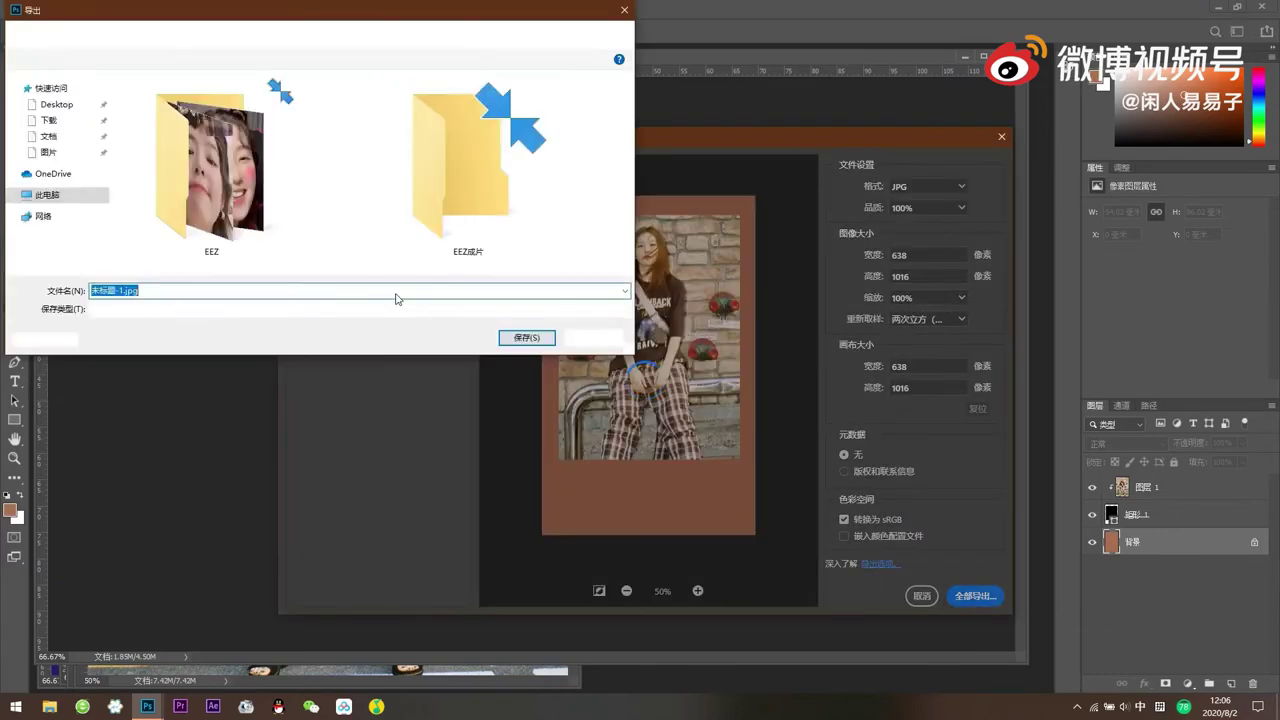
pyautogui.doubleClick(471, 171)
pyautogui.click(529, 334)
# - Replace the old portrait with the yellow-top photo, enlarged over the black rectangle and clipped into it
pyautogui.press('Delete')
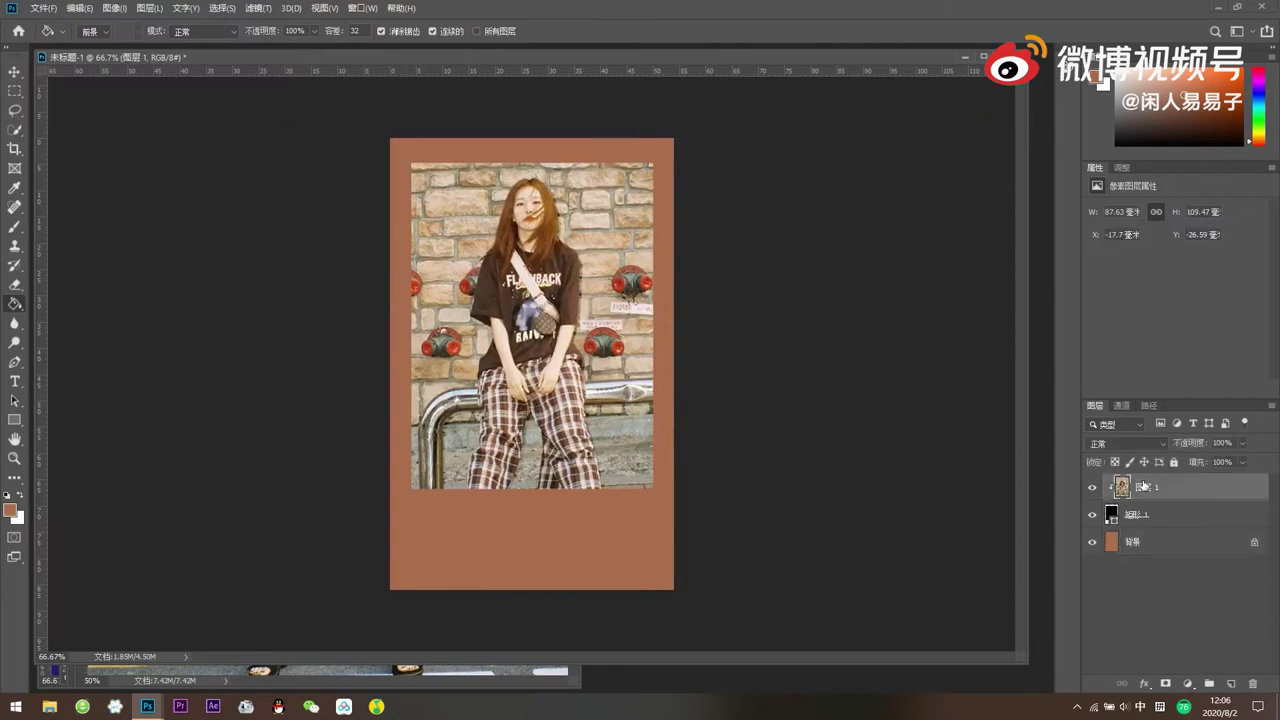
pyautogui.click(43, 8)
pyautogui.click(45, 40)
pyautogui.doubleClick(297, 108)
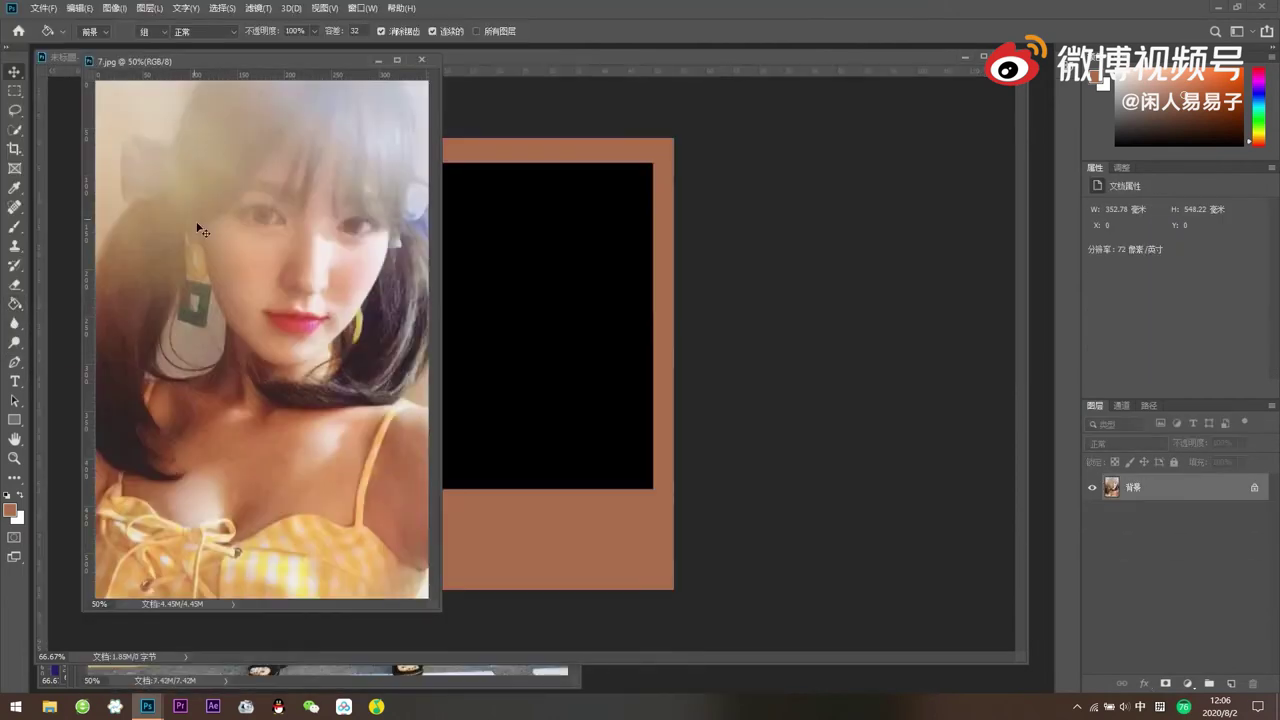
pyautogui.moveTo(610, 397); pyautogui.dragTo(652, 325)
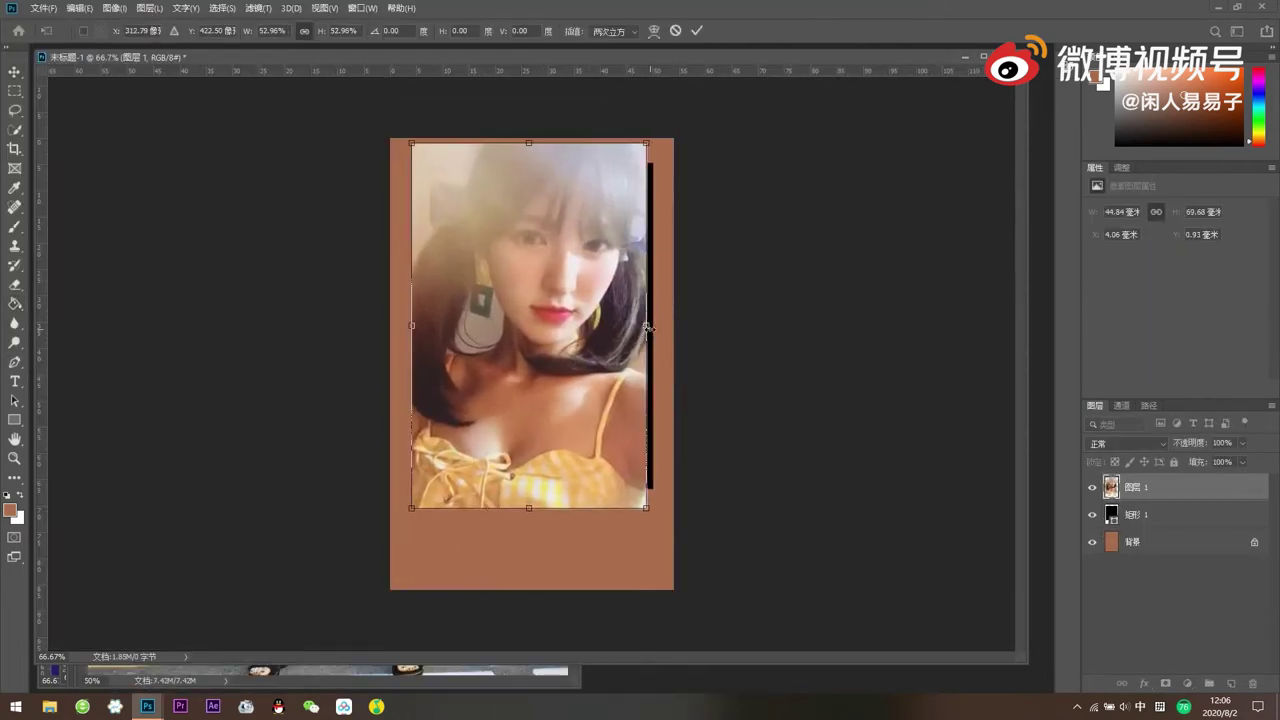
pyautogui.press('Return')
pyautogui.rightClick(1165, 490)
pyautogui.click(1195, 385)
# - Paint Bucket the background, trying peach and bright yellow before settling on muted pale yellow
pyautogui.click(1135, 541)
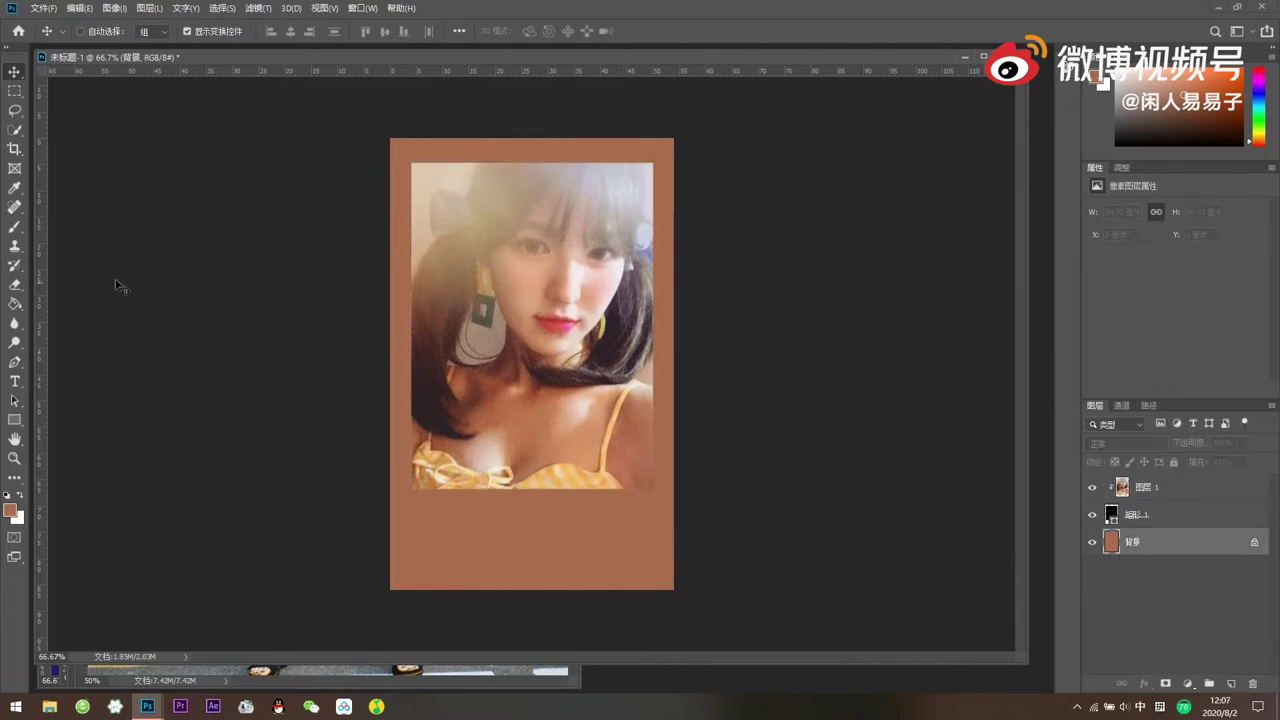
pyautogui.click(14, 303)
pyautogui.click(474, 549)
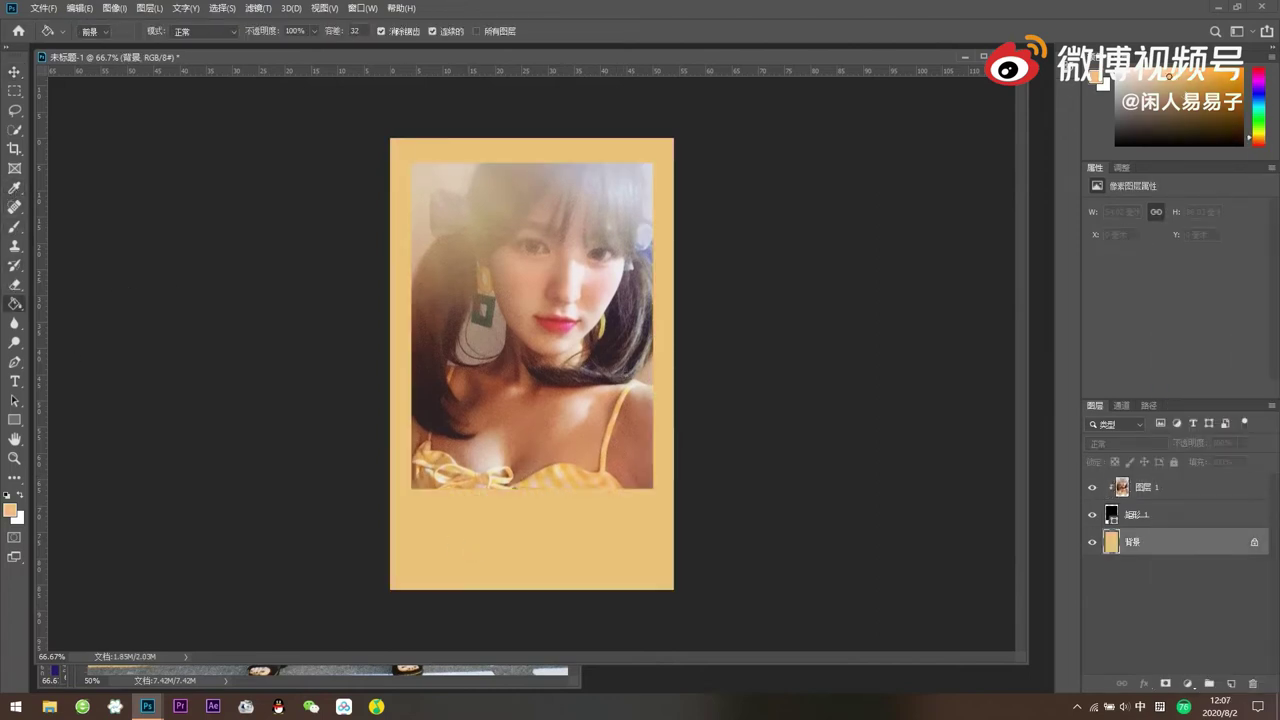
pyautogui.click(663, 495)
pyautogui.click(576, 540)
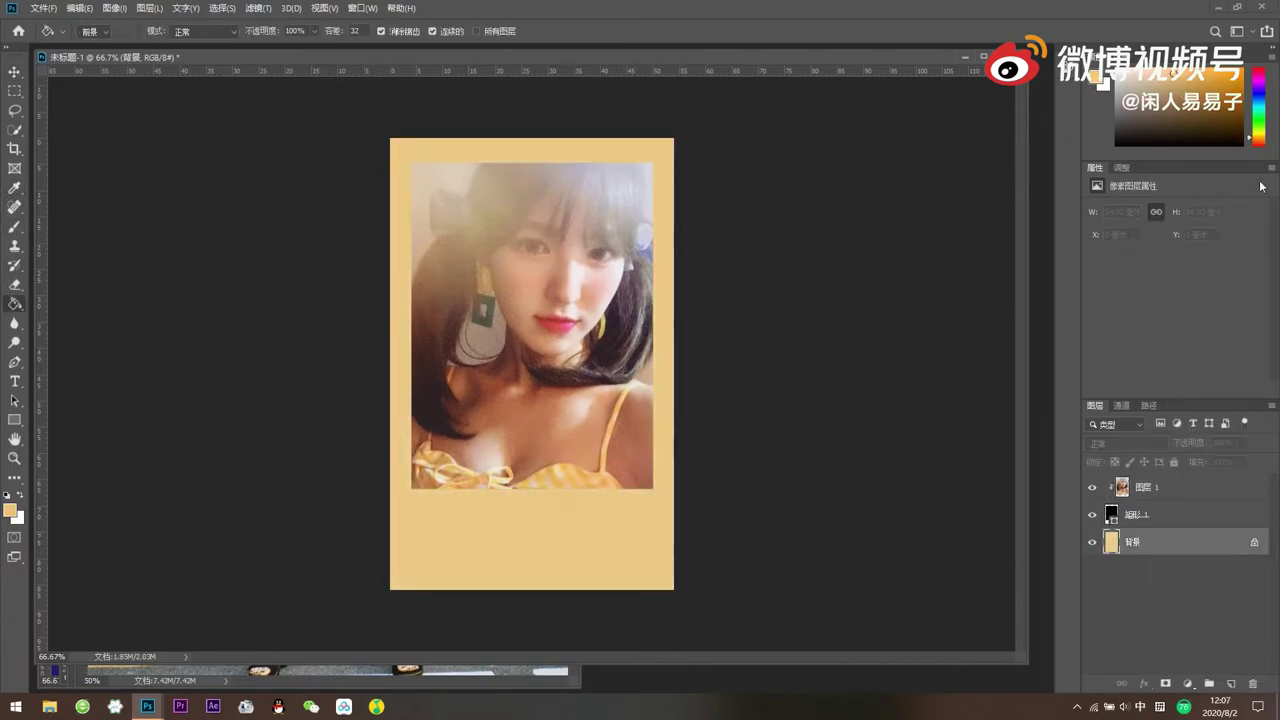
pyautogui.click(622, 514)
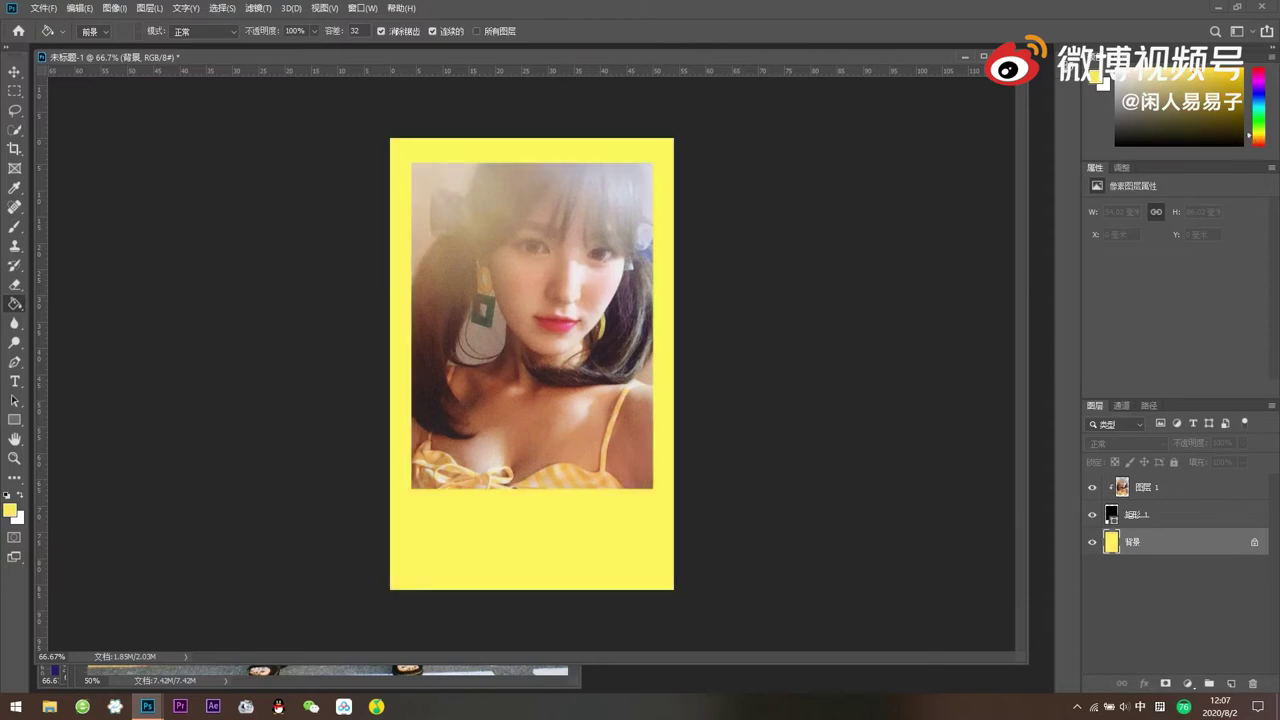
pyautogui.click(579, 530)
# - Export the pale-yellow card as a JPG into the destination folder
pyautogui.click(42, 8)
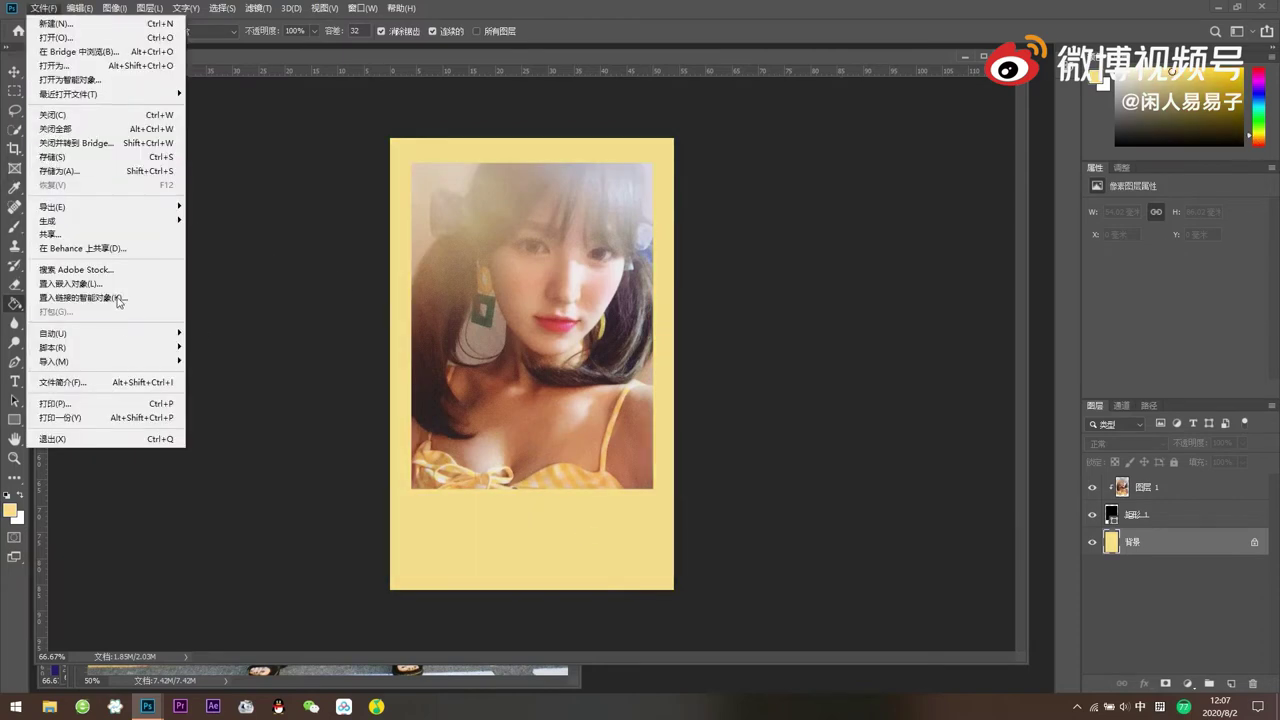
pyautogui.click(201, 223)
pyautogui.click(973, 599)
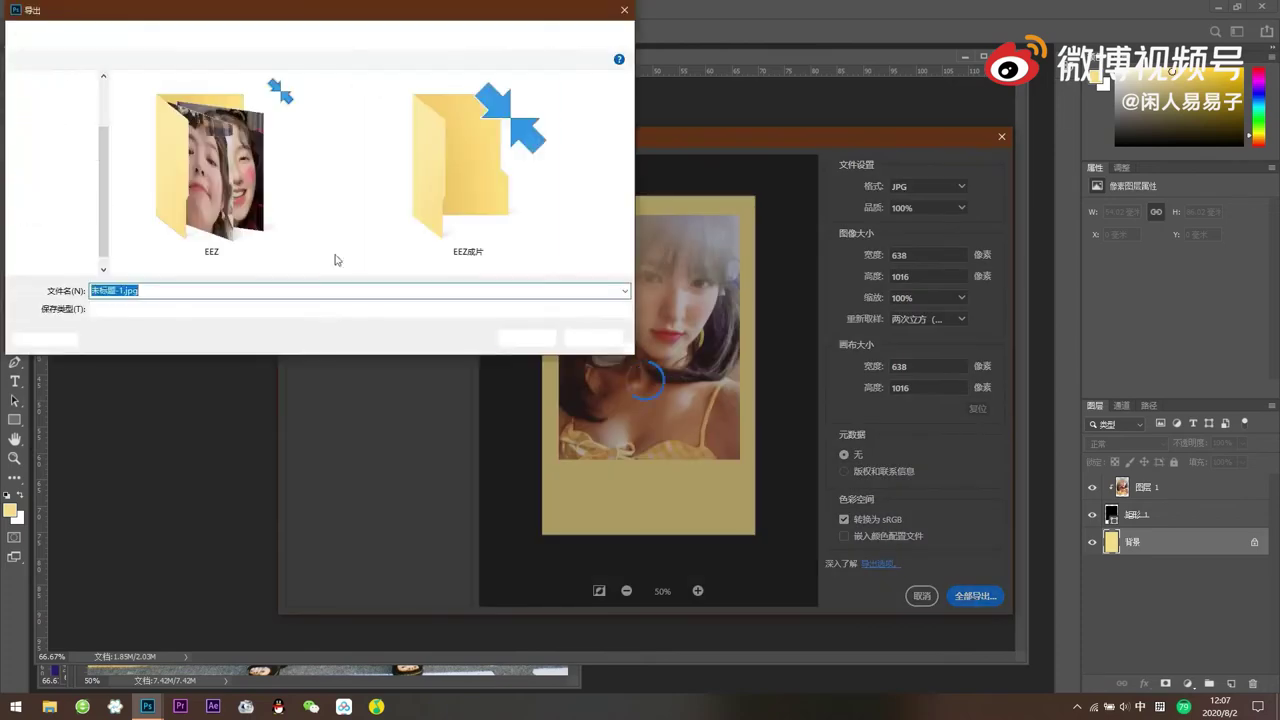
pyautogui.doubleClick(471, 171)
pyautogui.click(523, 334)
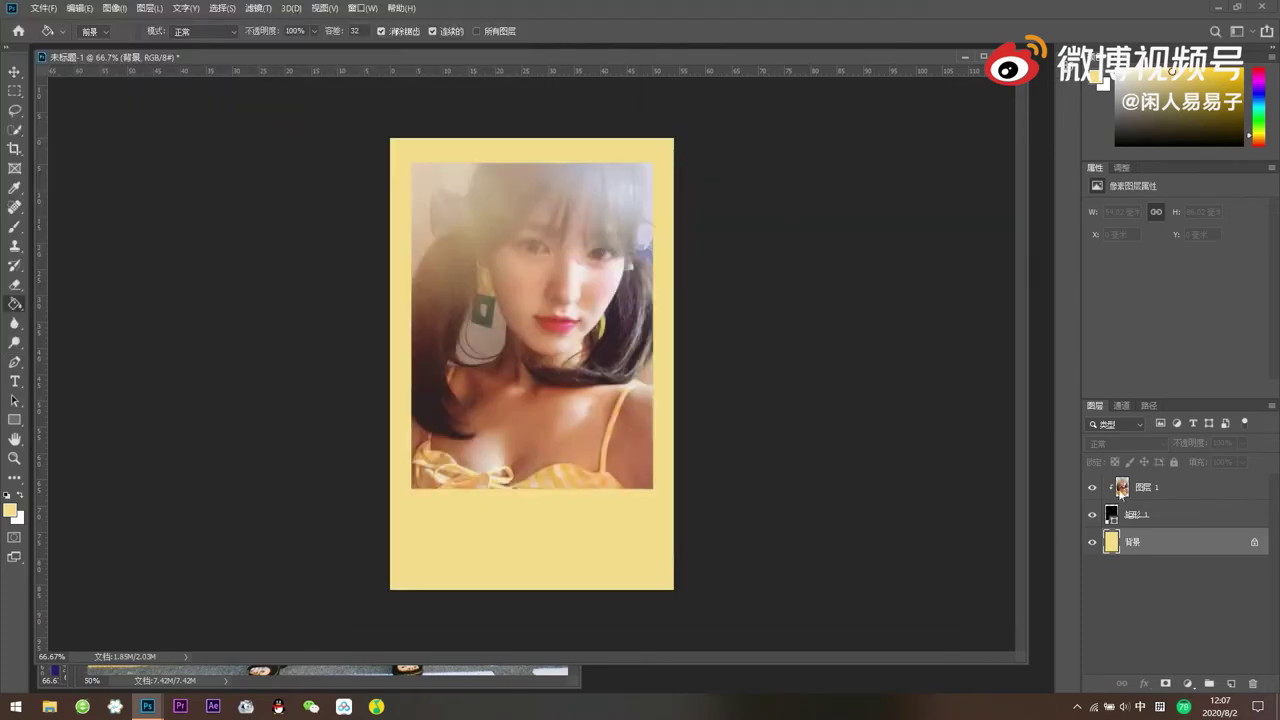
pyautogui.click(1140, 487)
# - Swap in the pink-shirt portrait 8.jpg, clipped into the inner rectangle with Ctrl+Alt+G and moved up
pyautogui.press('Delete')
pyautogui.hotkey('ctrl', 'o')
pyautogui.doubleClick(480, 127)
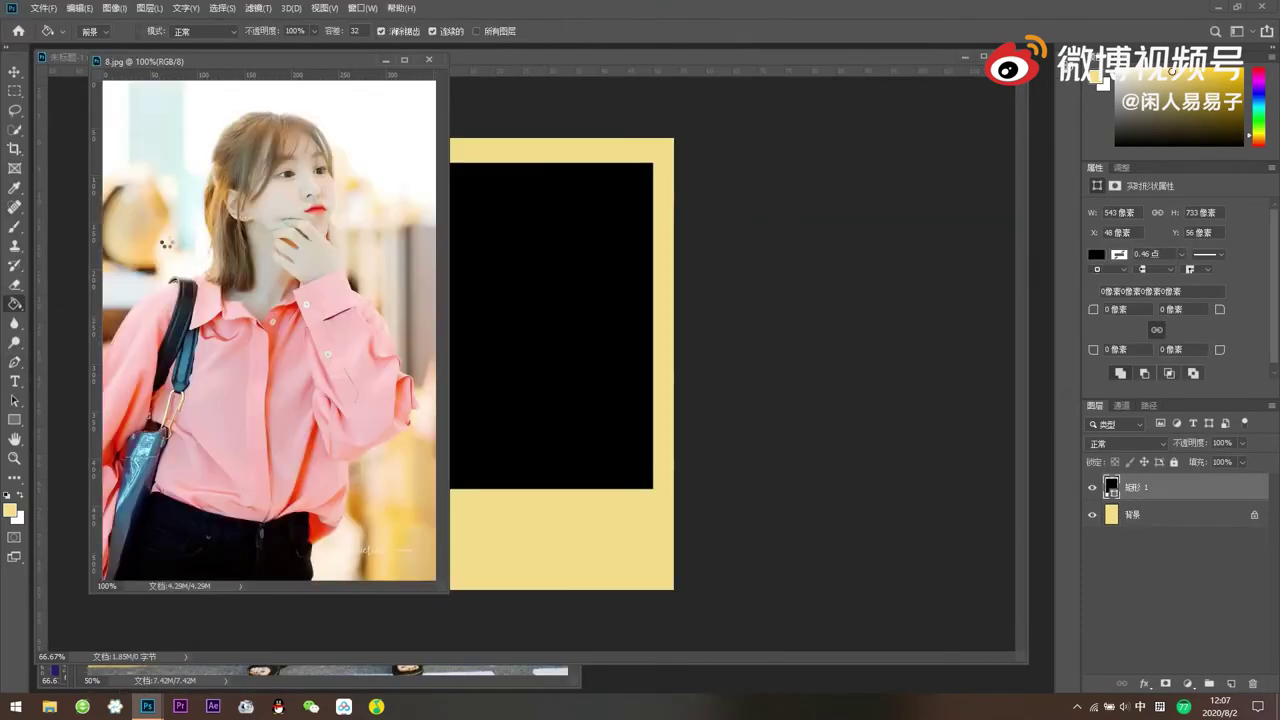
pyautogui.moveTo(271, 371); pyautogui.dragTo(534, 306)
pyautogui.hotkey('ctrl', 't')
pyautogui.press('Return')
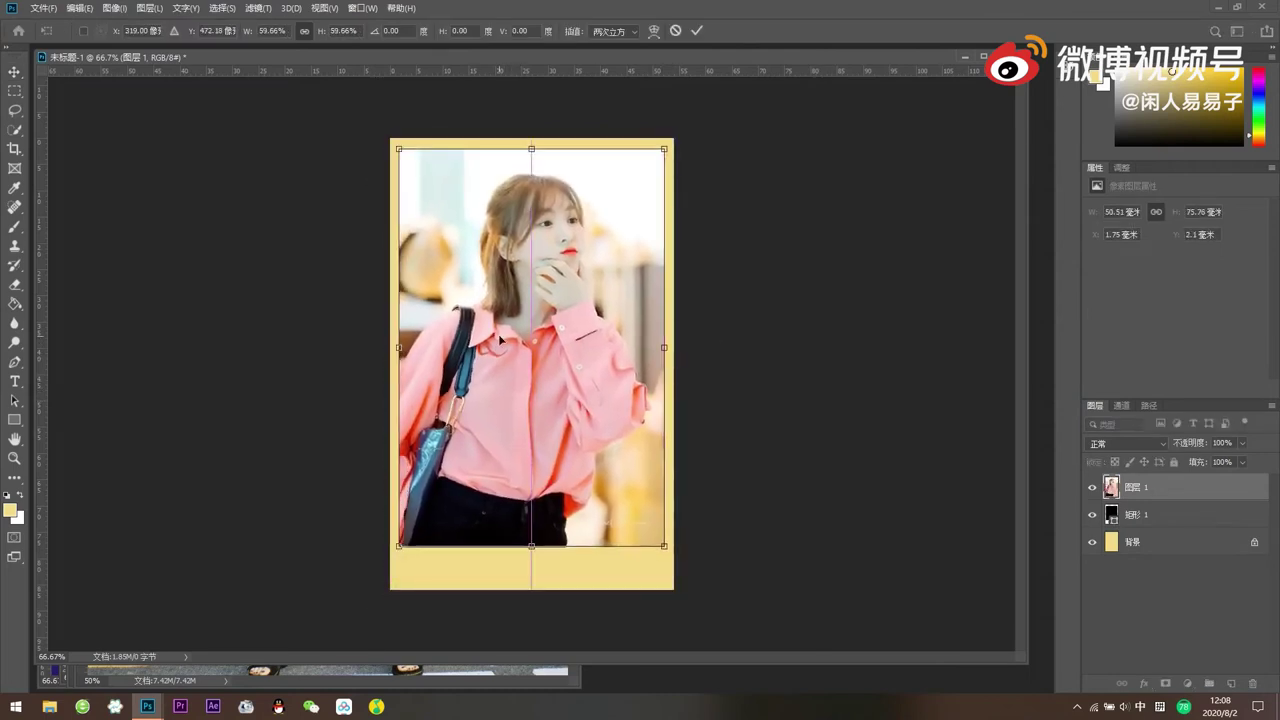
pyautogui.hotkey('ctrl', 'alt', 'g')
pyautogui.moveTo(604, 414); pyautogui.dragTo(605, 407)
# - Sample a pink from the shirt and fill the yellow background pink, testing lighter and deeper shades
pyautogui.click(1130, 542)
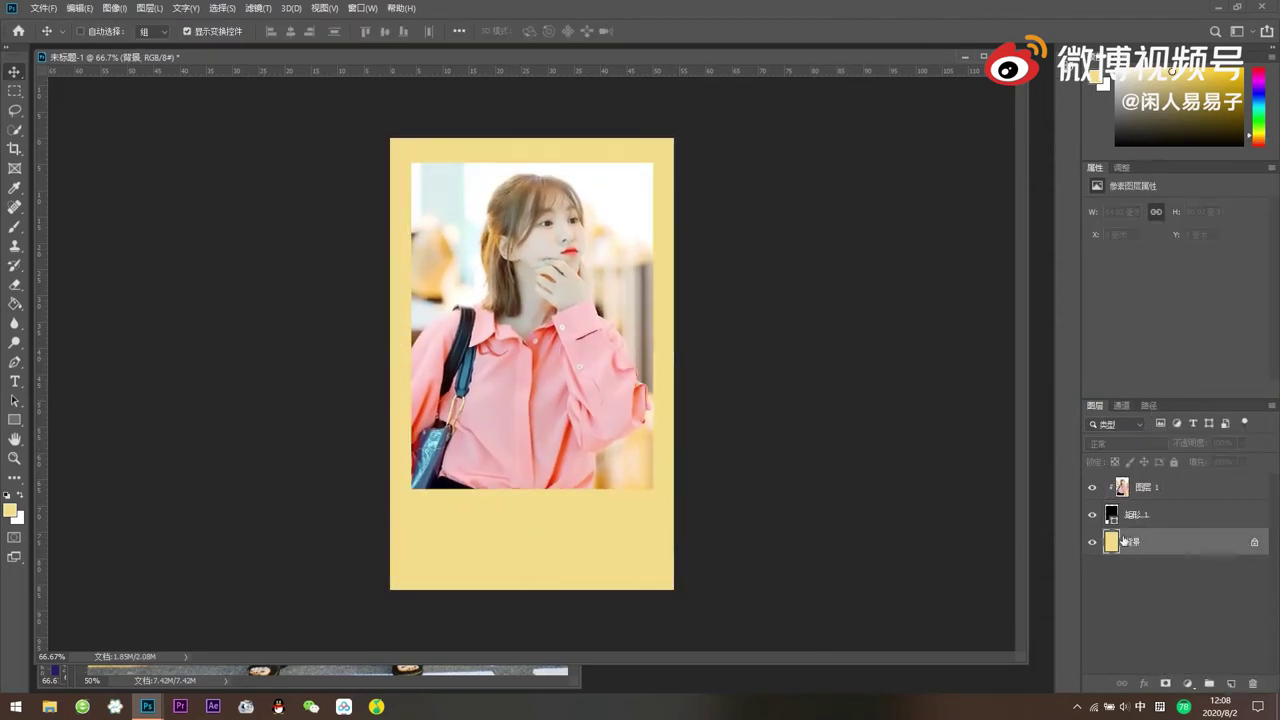
pyautogui.press('i')
pyautogui.click(484, 400)
pyautogui.press('g')
pyautogui.click(530, 540)
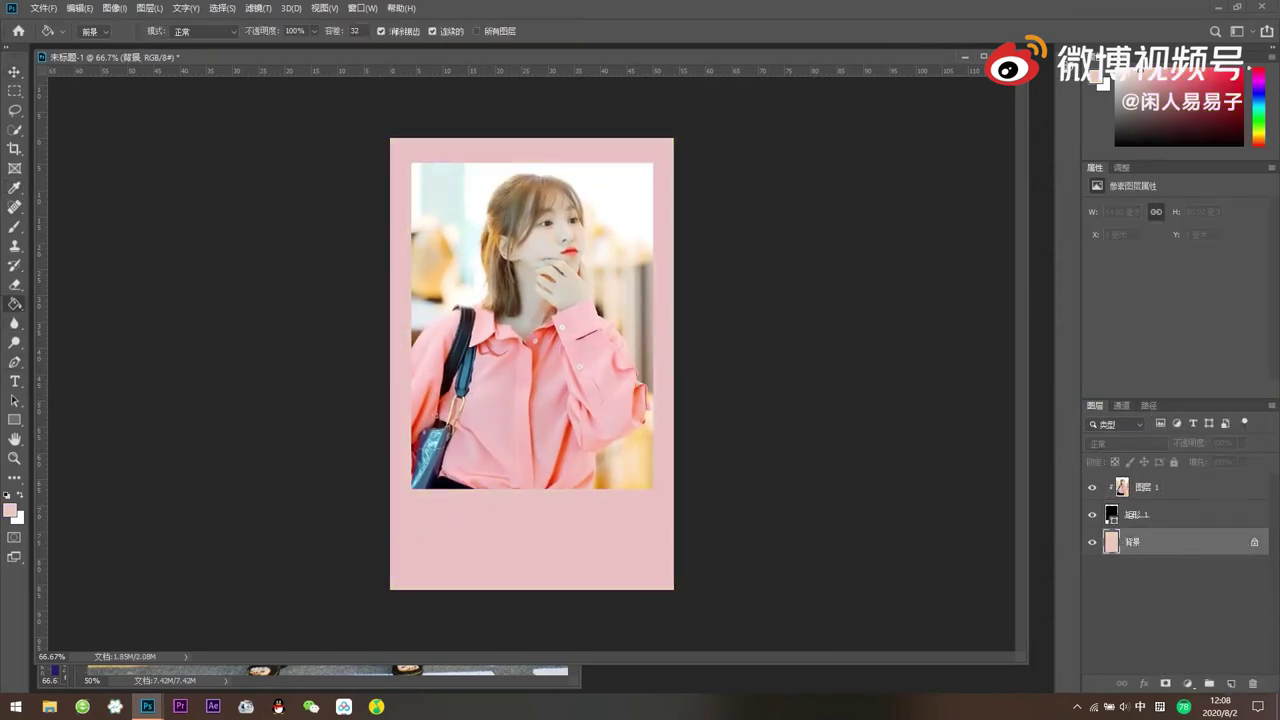
pyautogui.click(630, 525)
pyautogui.click(636, 552)
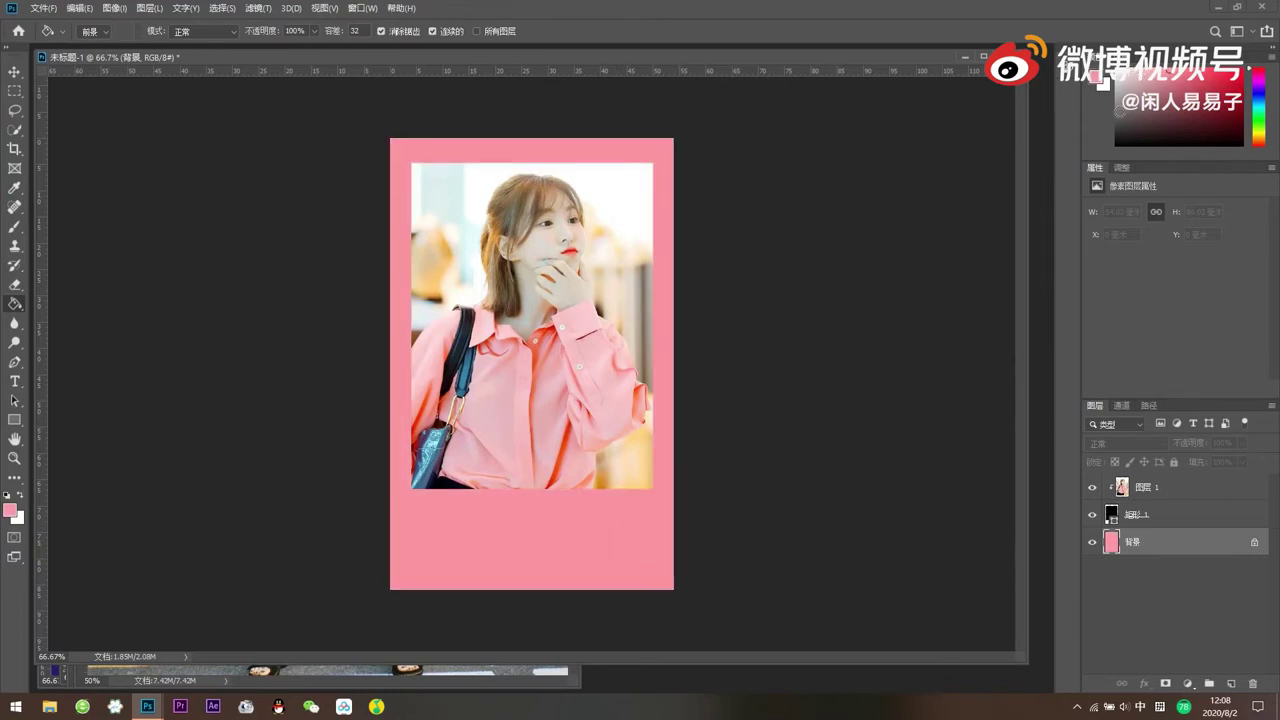
# - Enlarge the pink-shirt photo slightly and nudge it so it fills the frame
pyautogui.click(33, 10)
pyautogui.click(1160, 487)
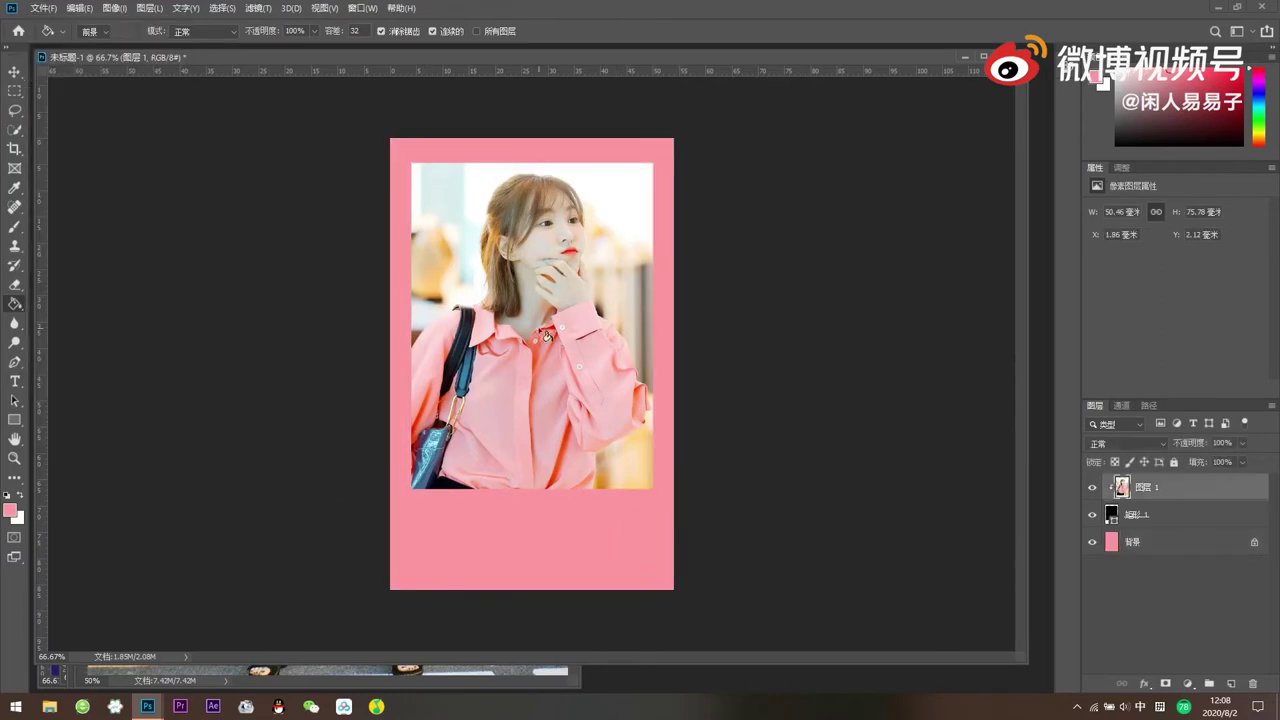
pyautogui.click(15, 72)
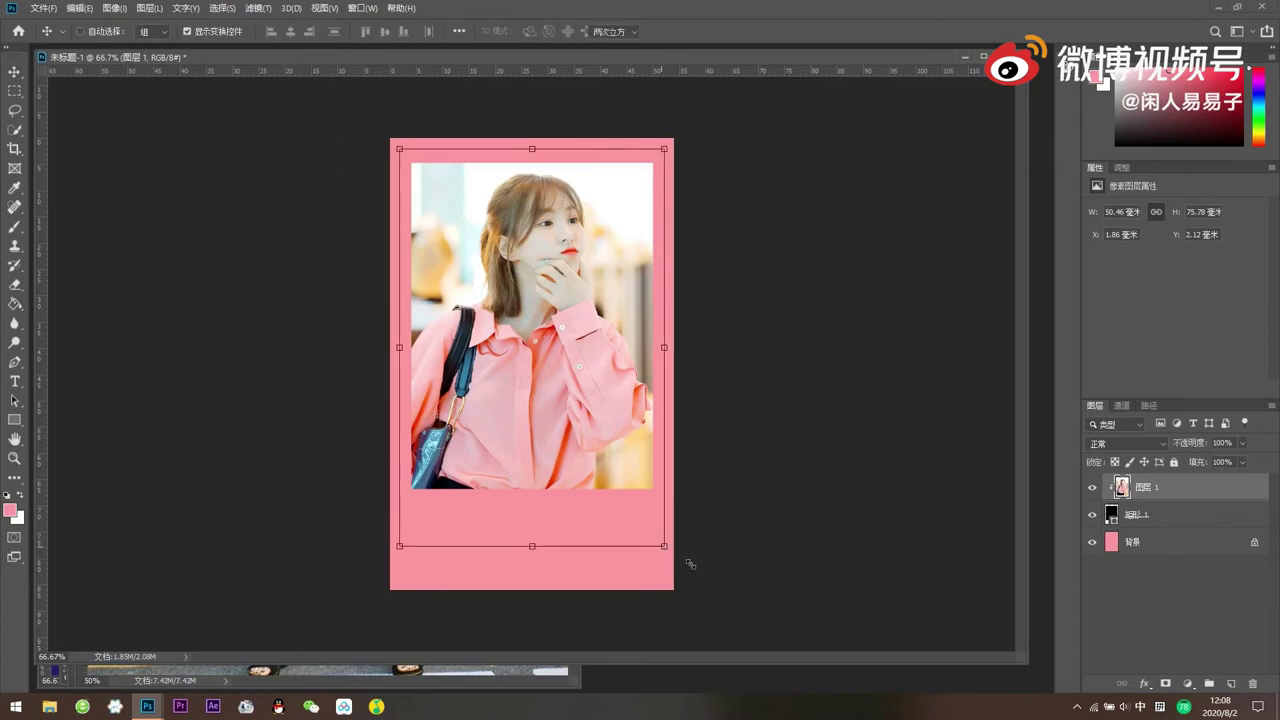
pyautogui.moveTo(690, 564); pyautogui.dragTo(707, 589)
pyautogui.moveTo(581, 466); pyautogui.dragTo(571, 470)
pyautogui.press('Return')
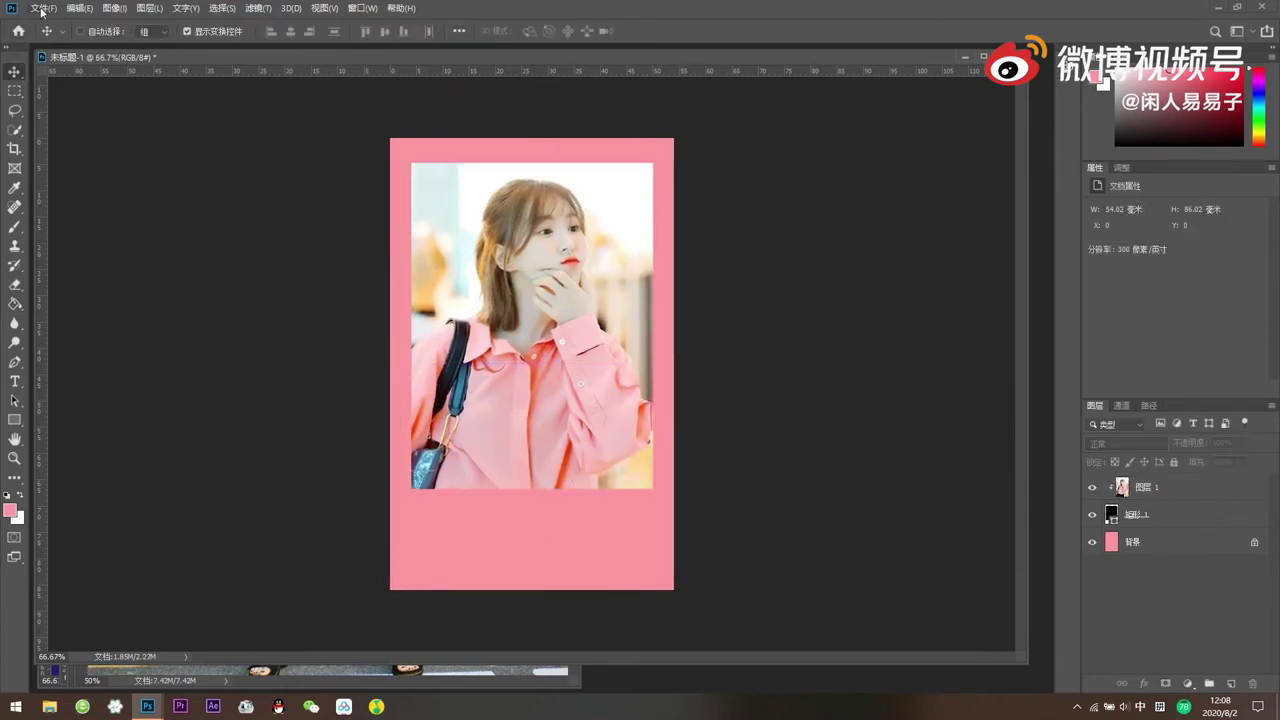
# - Export the pink card as a JPG with Export As
pyautogui.click(33, 8)
pyautogui.click(250, 226)
pyautogui.click(975, 595)
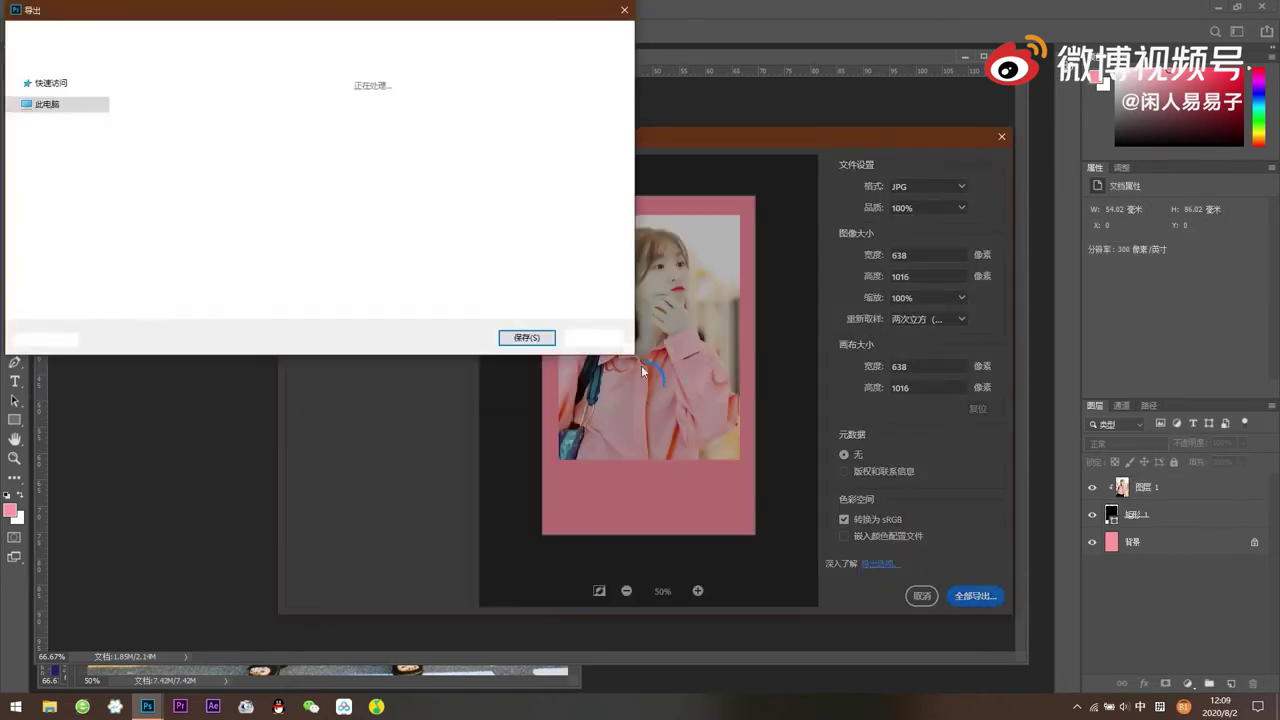
pyautogui.press('Return')
# - Replace the previous portrait with 9.jpg, resized over the frame and clipped into the inner rectangle
pyautogui.click(1140, 487)
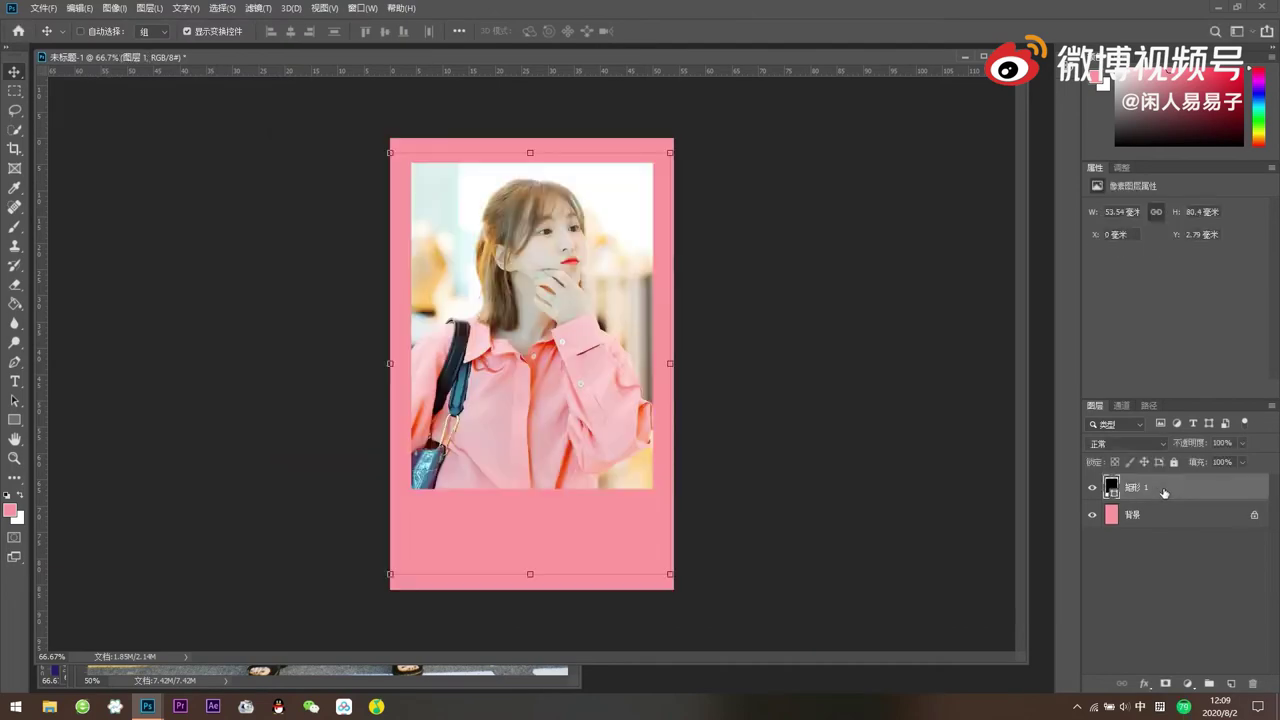
pyautogui.press('Delete')
pyautogui.hotkey('ctrl', 'o')
pyautogui.doubleClick(226, 186)
pyautogui.moveTo(270, 330); pyautogui.dragTo(563, 291)
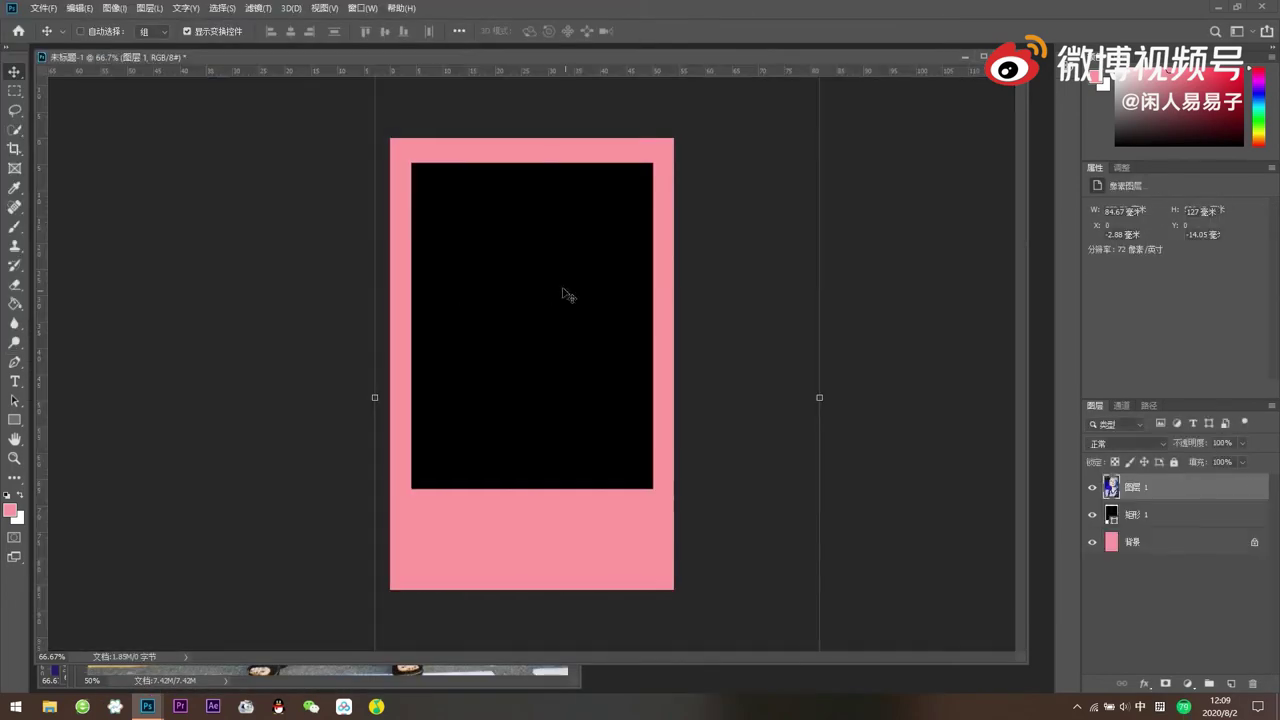
pyautogui.moveTo(674, 590)
pyautogui.mouseDown()
pyautogui.moveTo(659, 528)
pyautogui.moveTo(556, 481)
pyautogui.moveTo(556, 506)
pyautogui.mouseUp()
pyautogui.rightClick(1153, 487)
pyautogui.click(1190, 385)
pyautogui.hotkey('ctrl', 't')
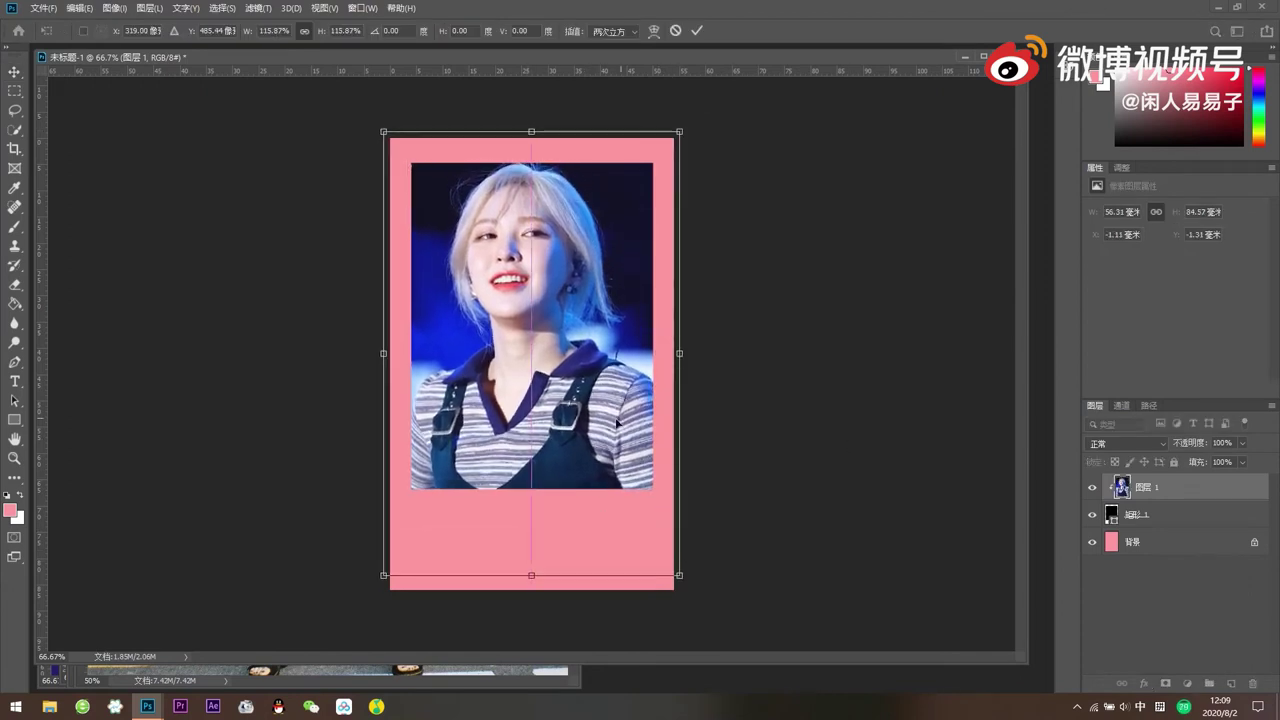
# - Sample colours from the photo and fill the background with dark, light and blue-purple tones
pyautogui.click(1140, 543)
pyautogui.click(14, 187)
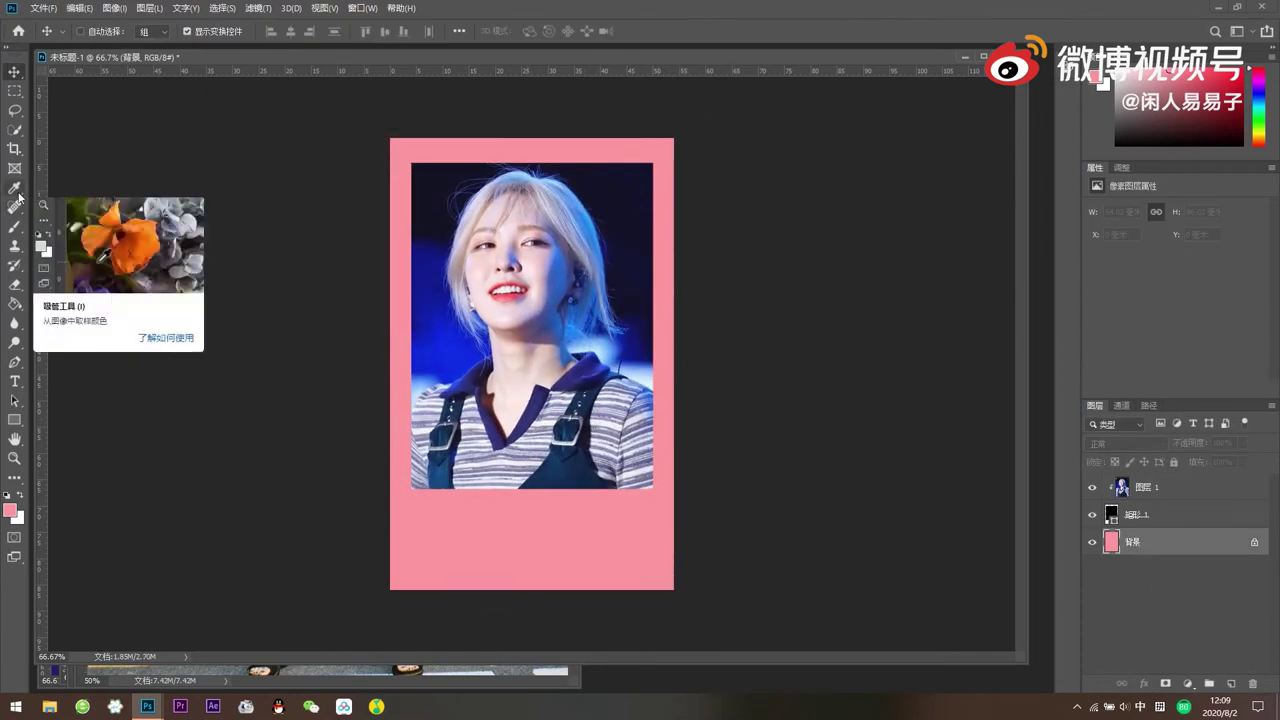
pyautogui.click(527, 440)
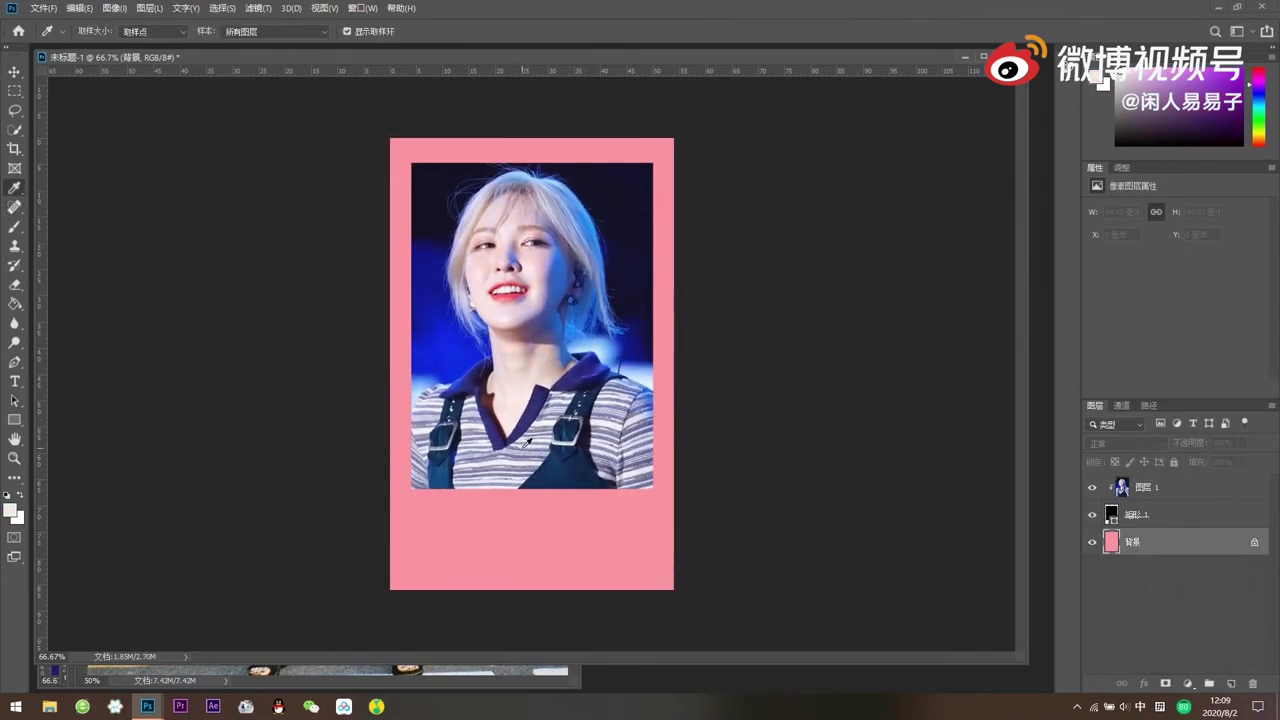
pyautogui.click(527, 533)
pyautogui.click(662, 545)
pyautogui.click(611, 539)
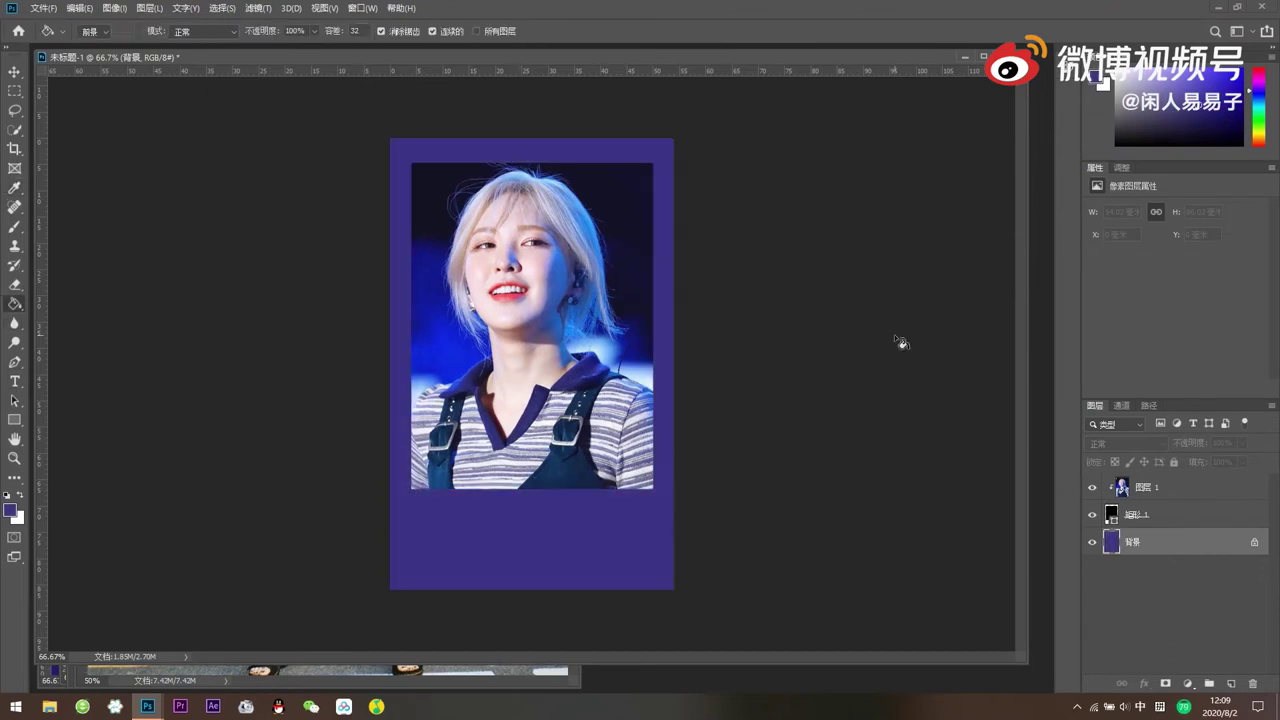
pyautogui.click(567, 531)
pyautogui.hotkey('ctrl', 'z')
pyautogui.hotkey('ctrl', 'z')
pyautogui.hotkey('ctrl', 'z')
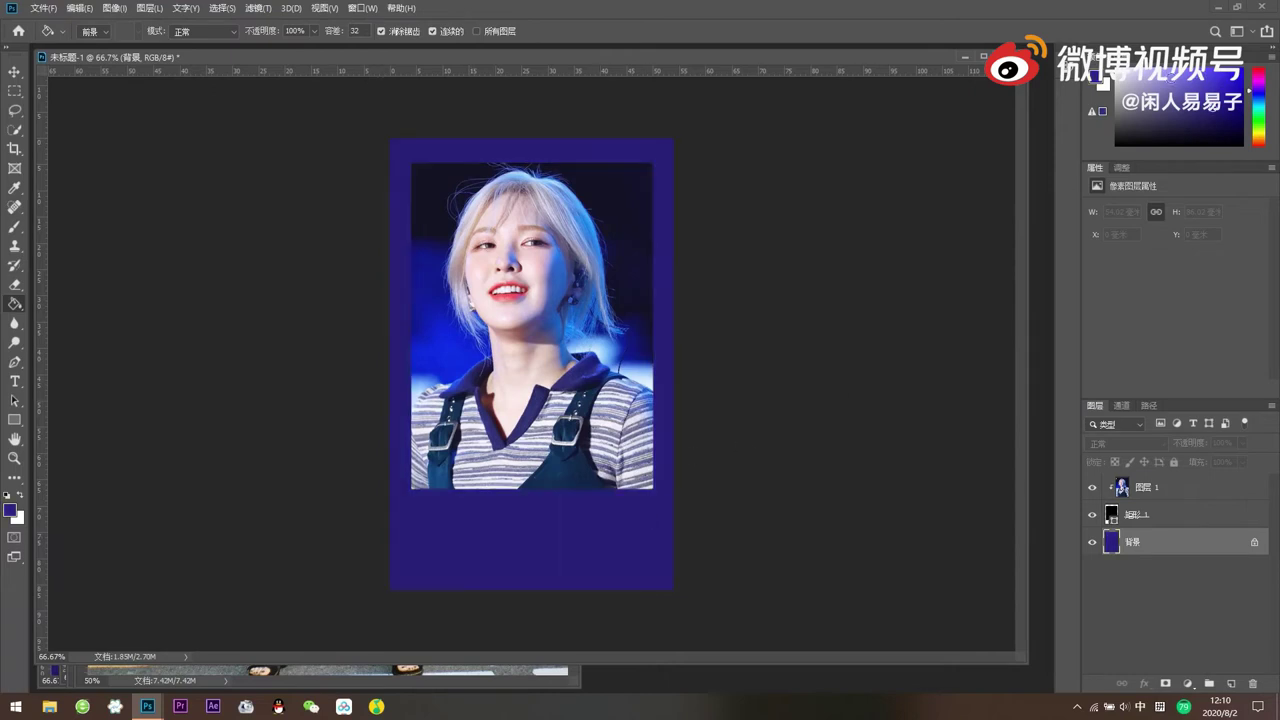
pyautogui.click(616, 522)
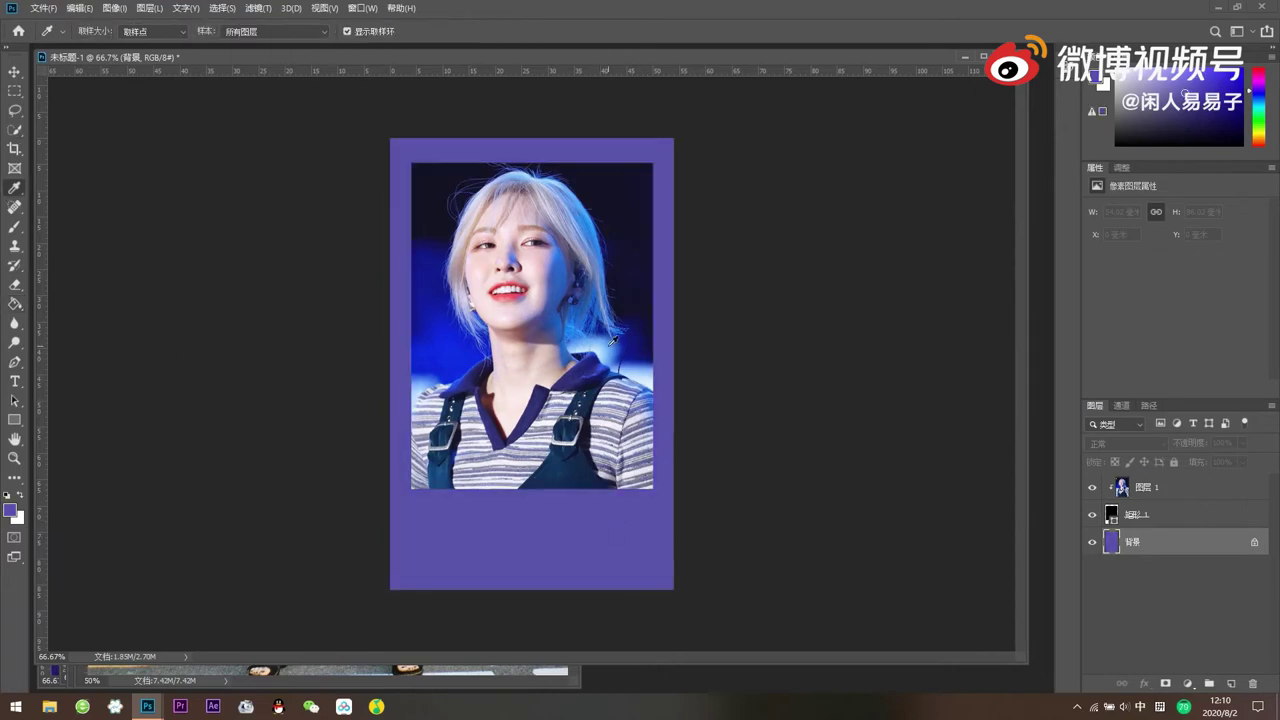
# - Try blue and light-blue background fills, compare them in History, and settle on blue
pyautogui.click(15, 303)
pyautogui.click(453, 542)
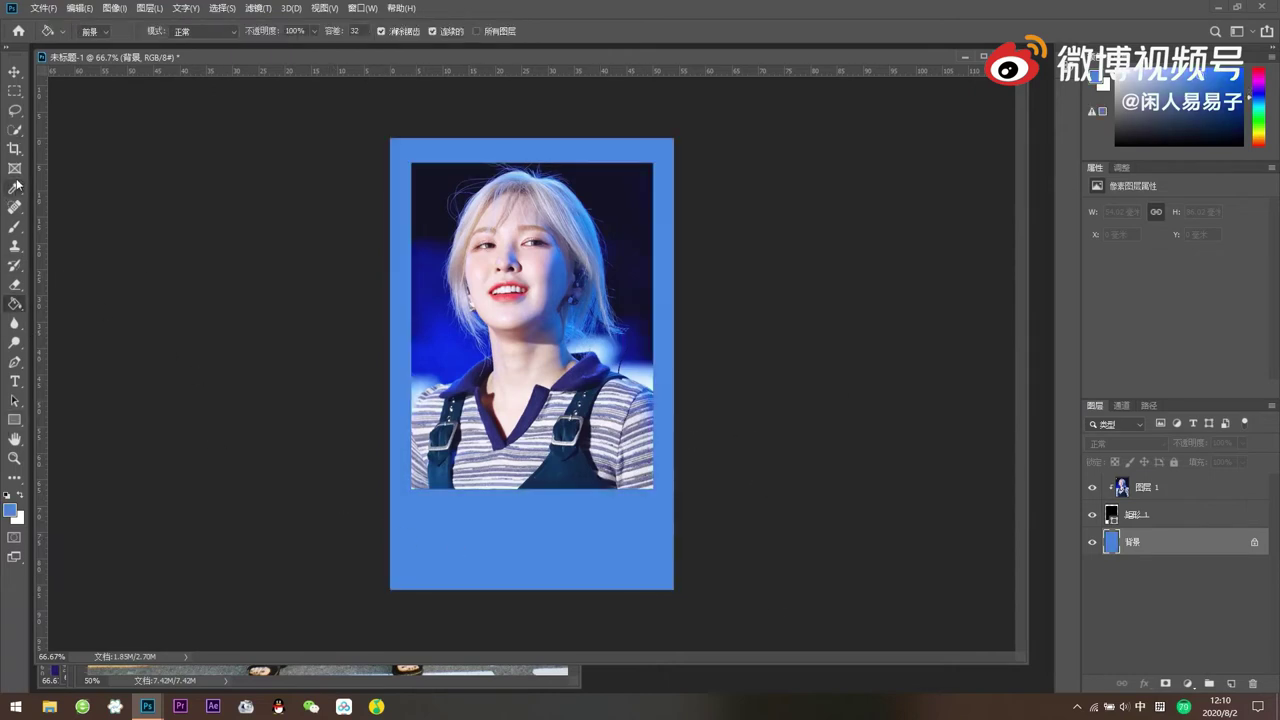
pyautogui.click(636, 366)
pyautogui.click(15, 303)
pyautogui.click(519, 534)
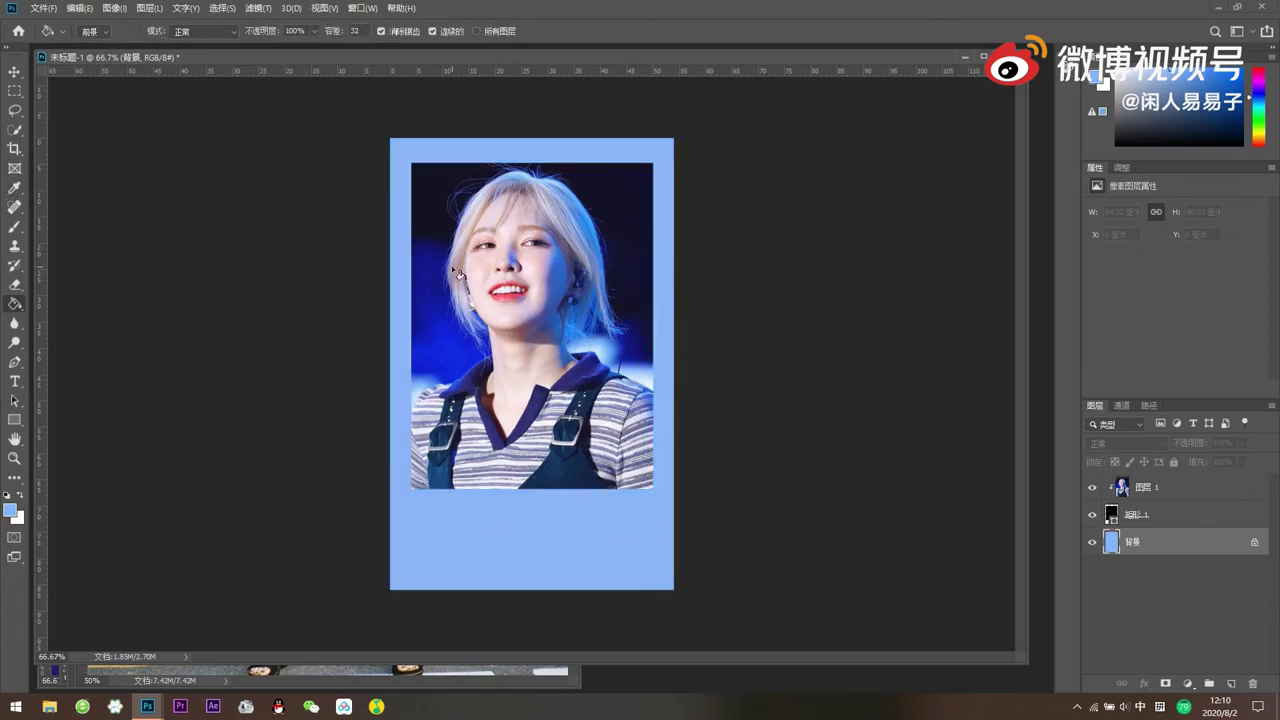
pyautogui.click(15, 303)
pyautogui.click(513, 499)
pyautogui.click(1056, 62)
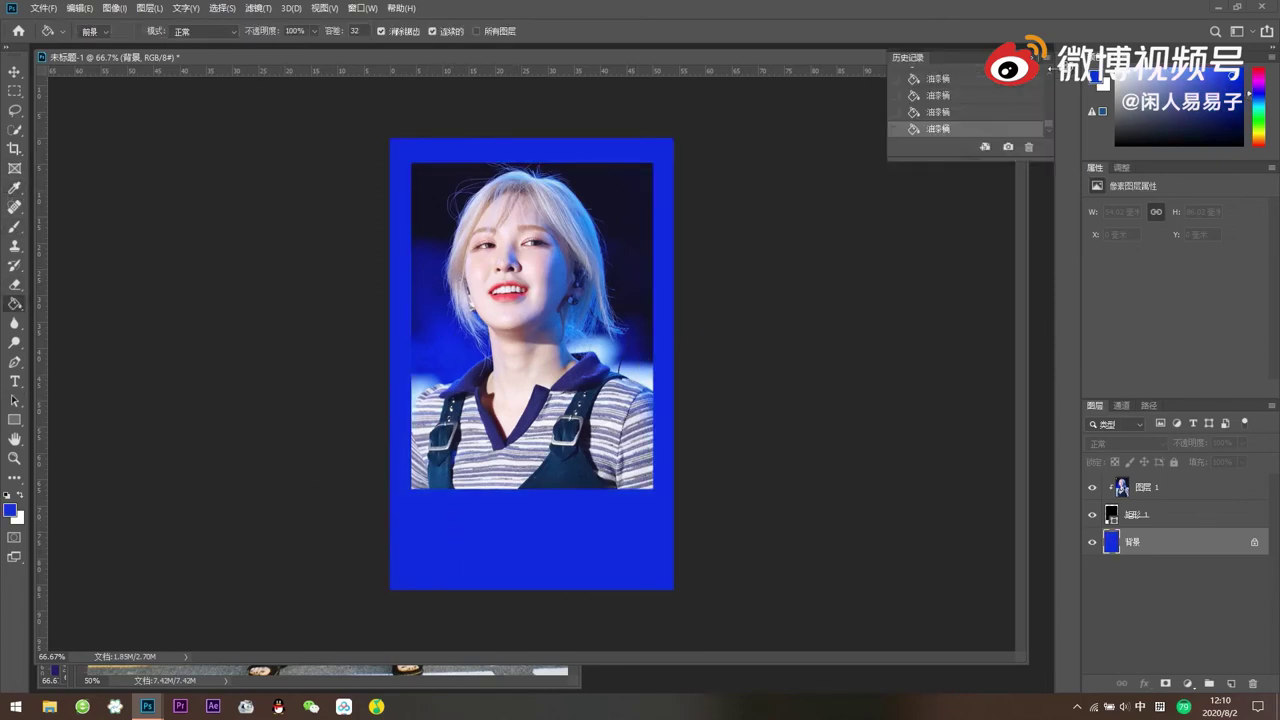
pyautogui.click(946, 113)
pyautogui.click(946, 96)
pyautogui.click(946, 113)
pyautogui.click(946, 96)
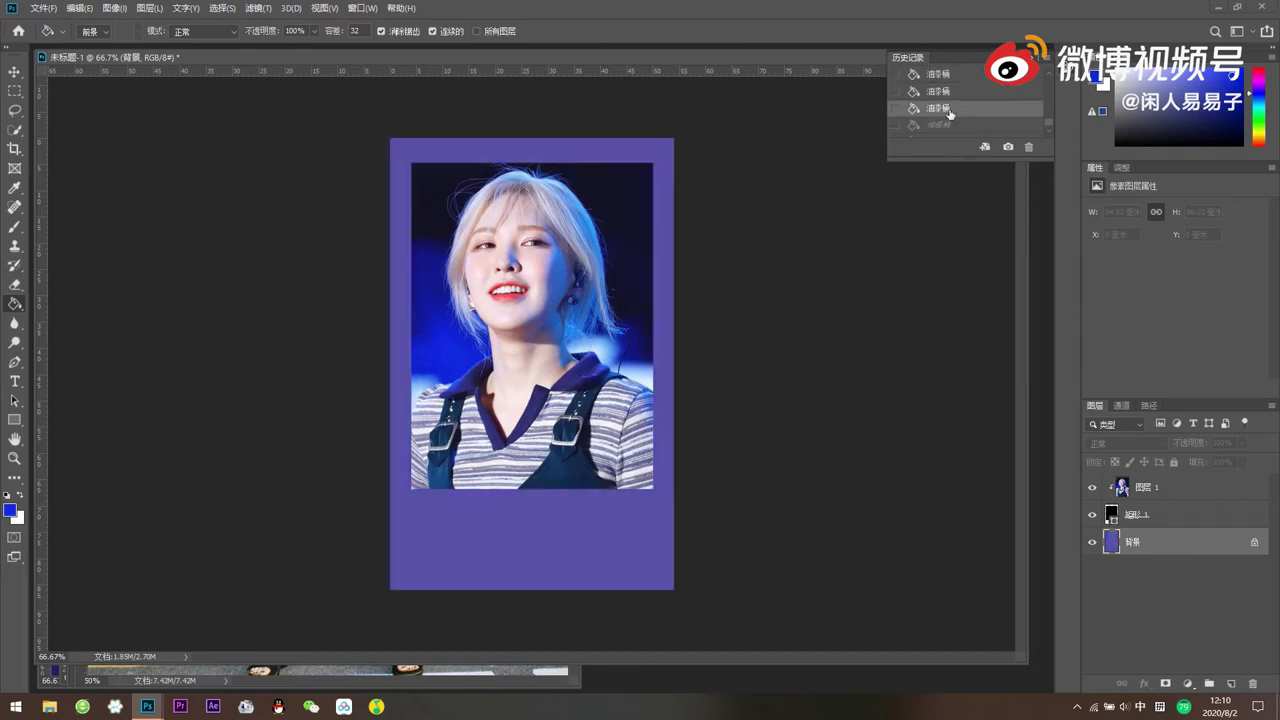
pyautogui.click(946, 129)
pyautogui.click(941, 103)
# - Export the blue card as a JPG into the EEZ成片 folder
pyautogui.click(42, 7)
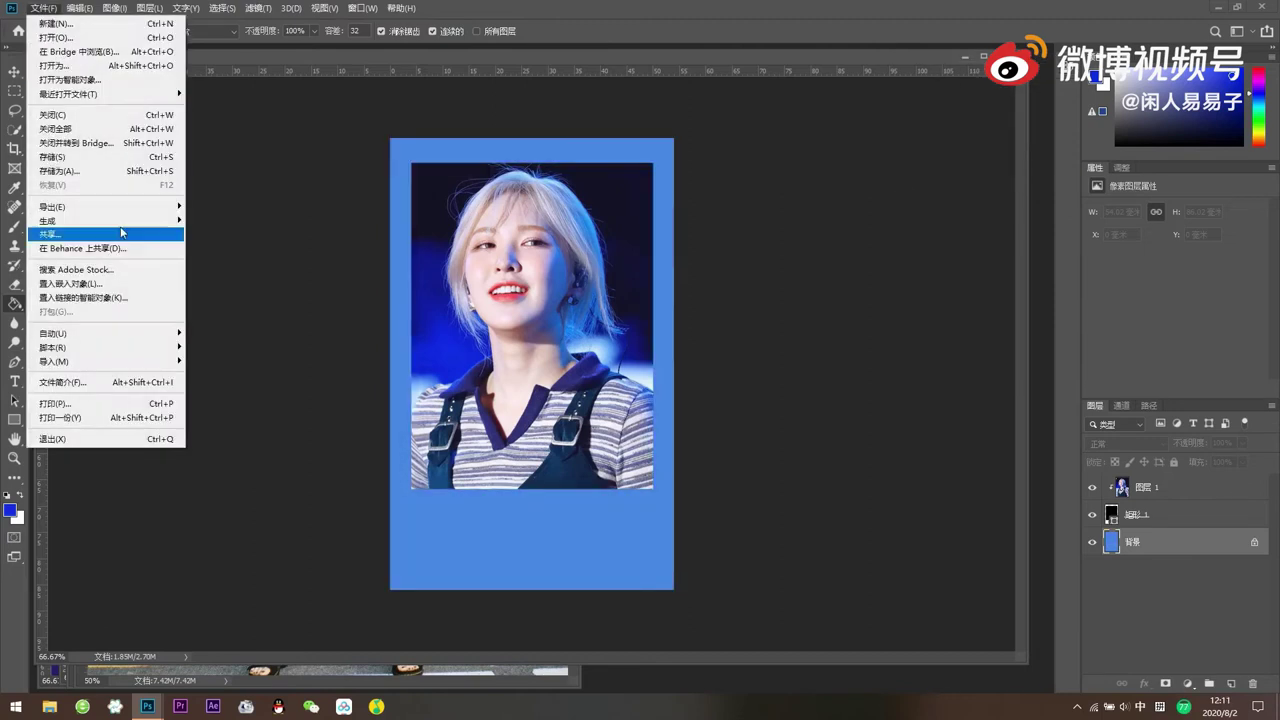
pyautogui.click(257, 229)
pyautogui.press('Return')
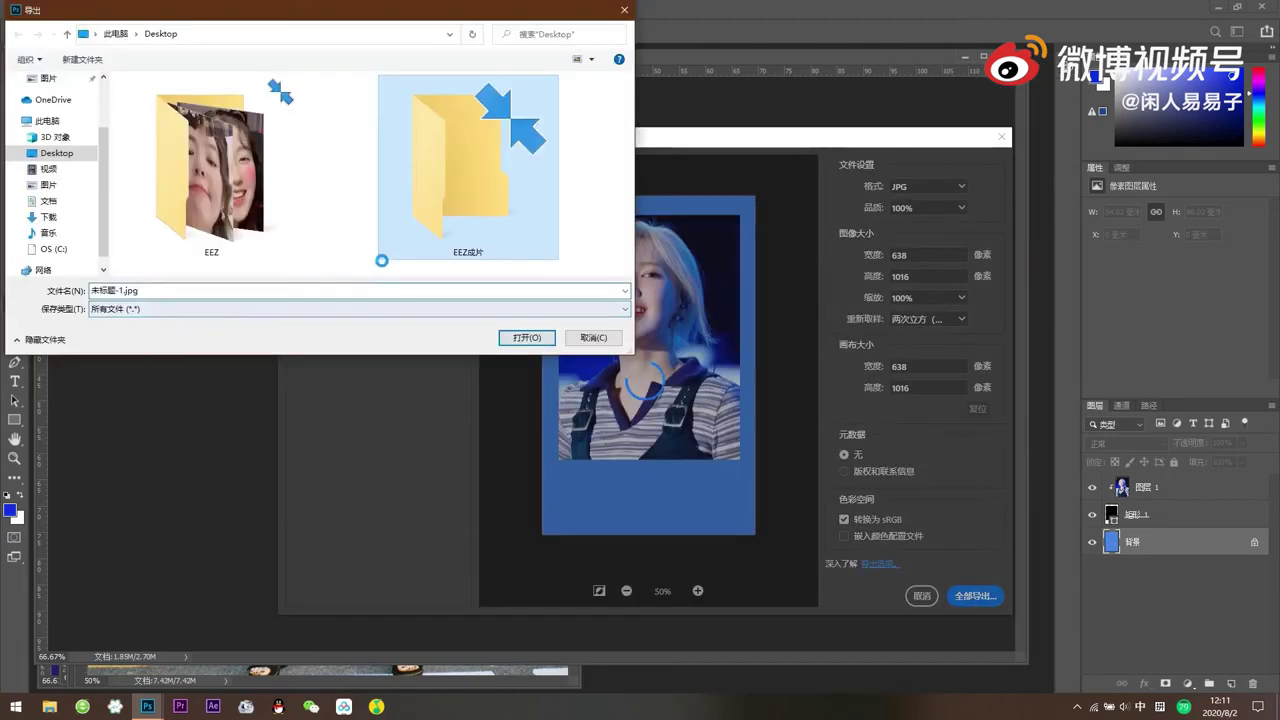
pyautogui.doubleClick(470, 170)
pyautogui.press('Return')
# - Replace the previous portrait with 10.jpg and shrink it with Ctrl+T to fit the frame
pyautogui.click(1130, 487)
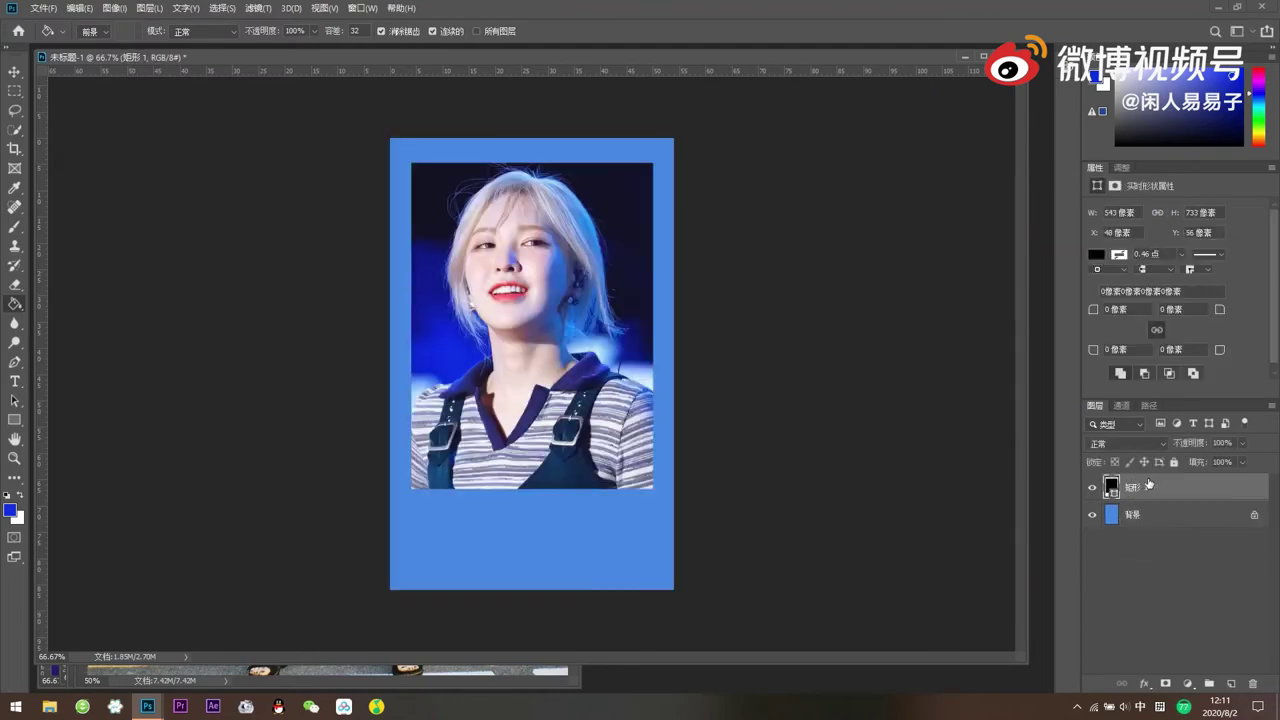
pyautogui.press('Delete')
pyautogui.hotkey('ctrl', 'o')
pyautogui.doubleClick(214, 222)
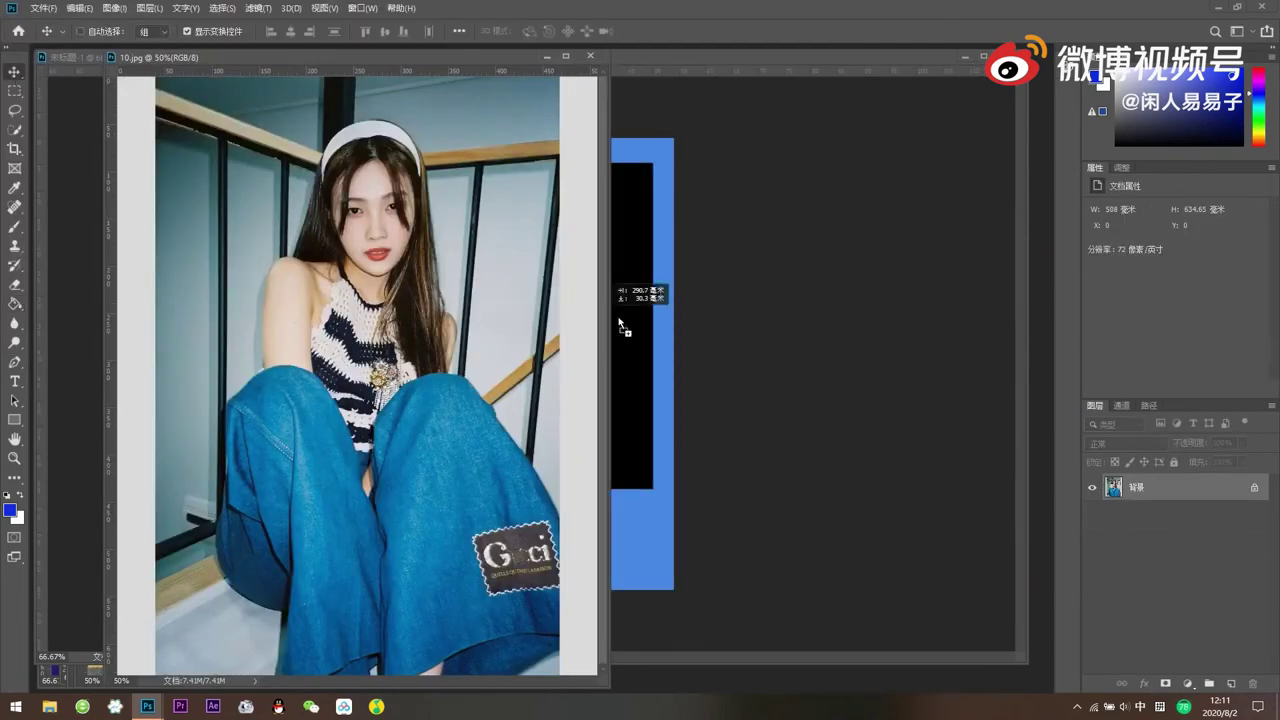
pyautogui.moveTo(400, 330); pyautogui.dragTo(628, 300)
pyautogui.hotkey('ctrl', 't')
pyautogui.moveTo(621, 381); pyautogui.dragTo(671, 337)
pyautogui.press('Return')
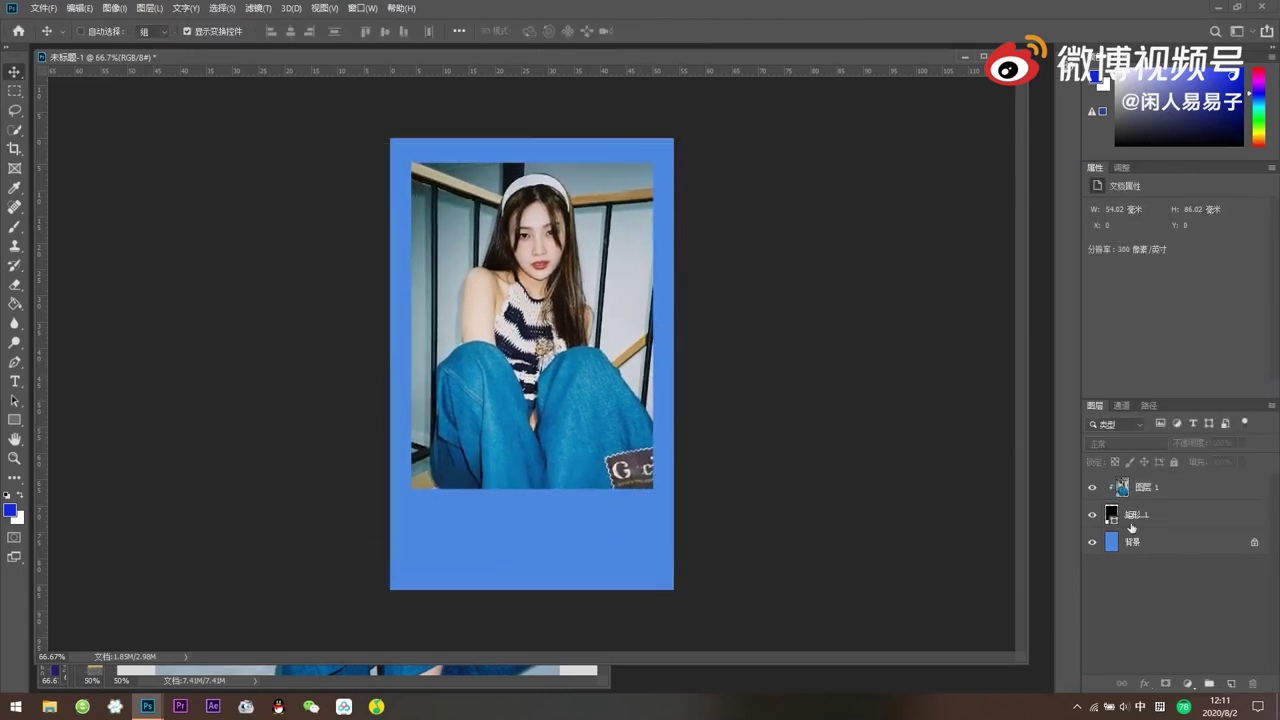
# - Sample a grey-blue from the photo and fill the Background with a light cyan teal
pyautogui.hotkey('alt', '[')
pyautogui.hotkey('alt', '[')
pyautogui.click(453, 207)
pyautogui.click(15, 285)
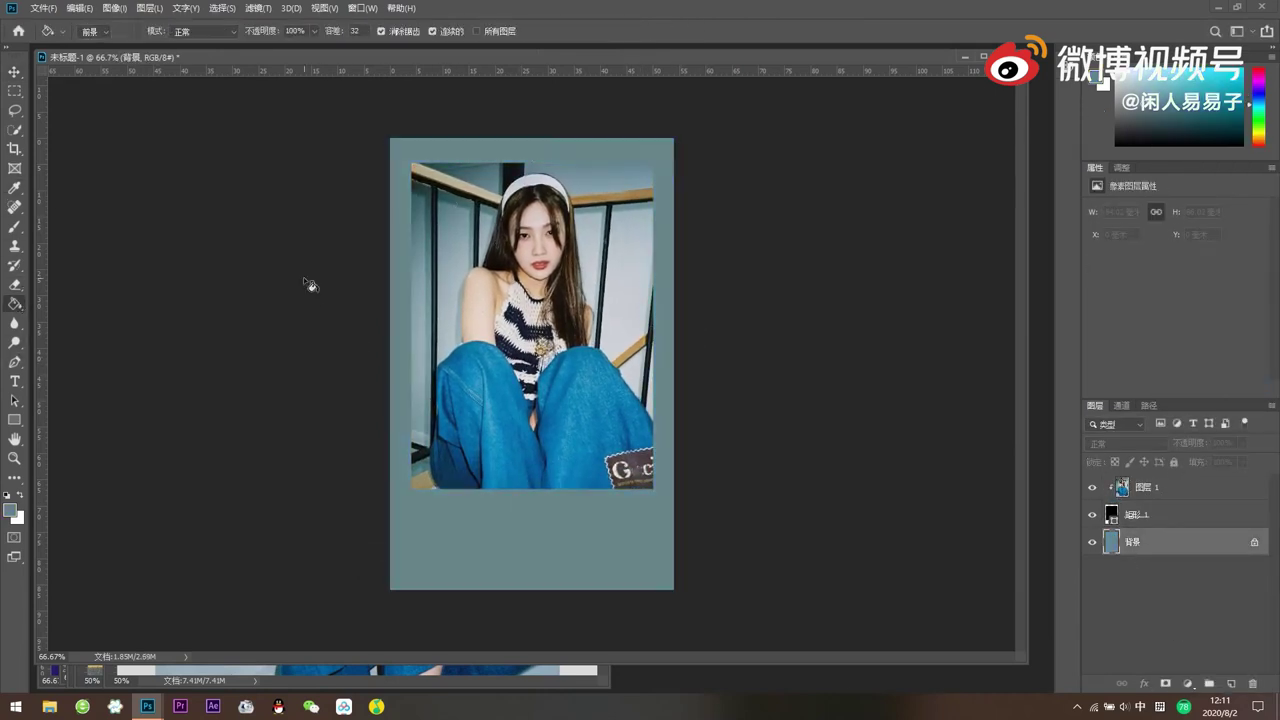
pyautogui.click(606, 539)
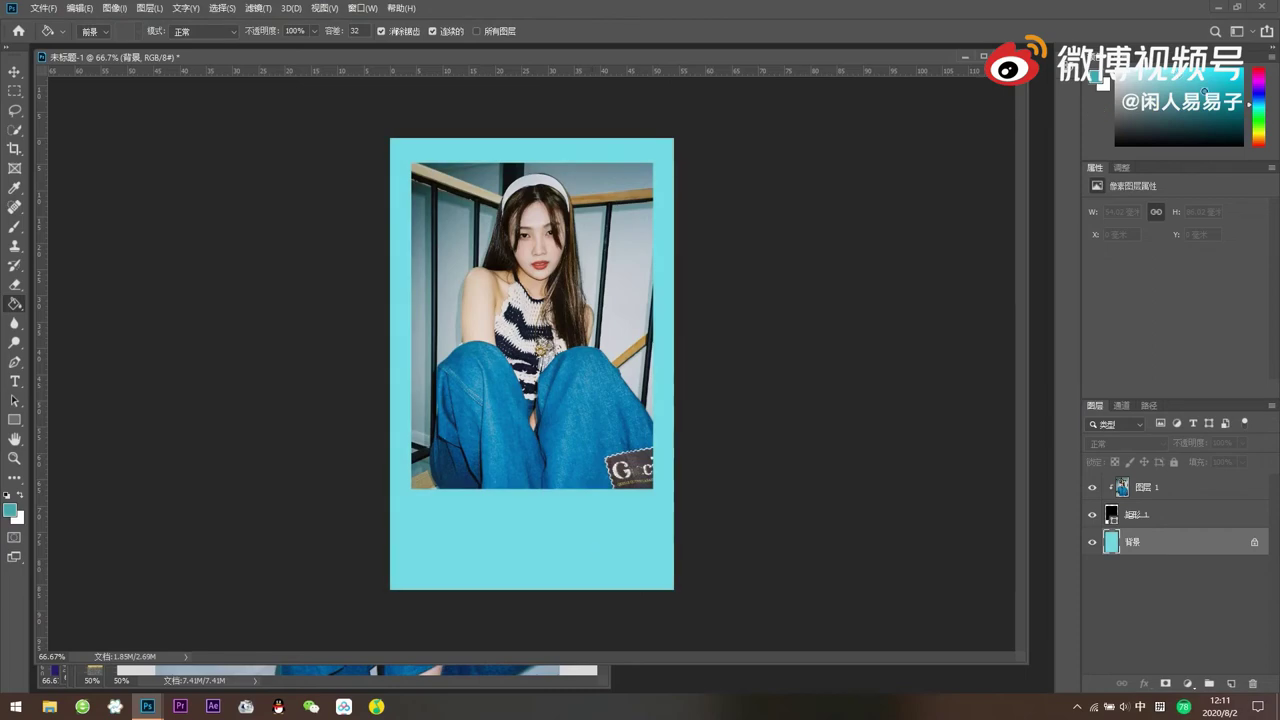
# - Export the teal card as a JPG into the output folder
pyautogui.click(43, 8)
pyautogui.click(210, 229)
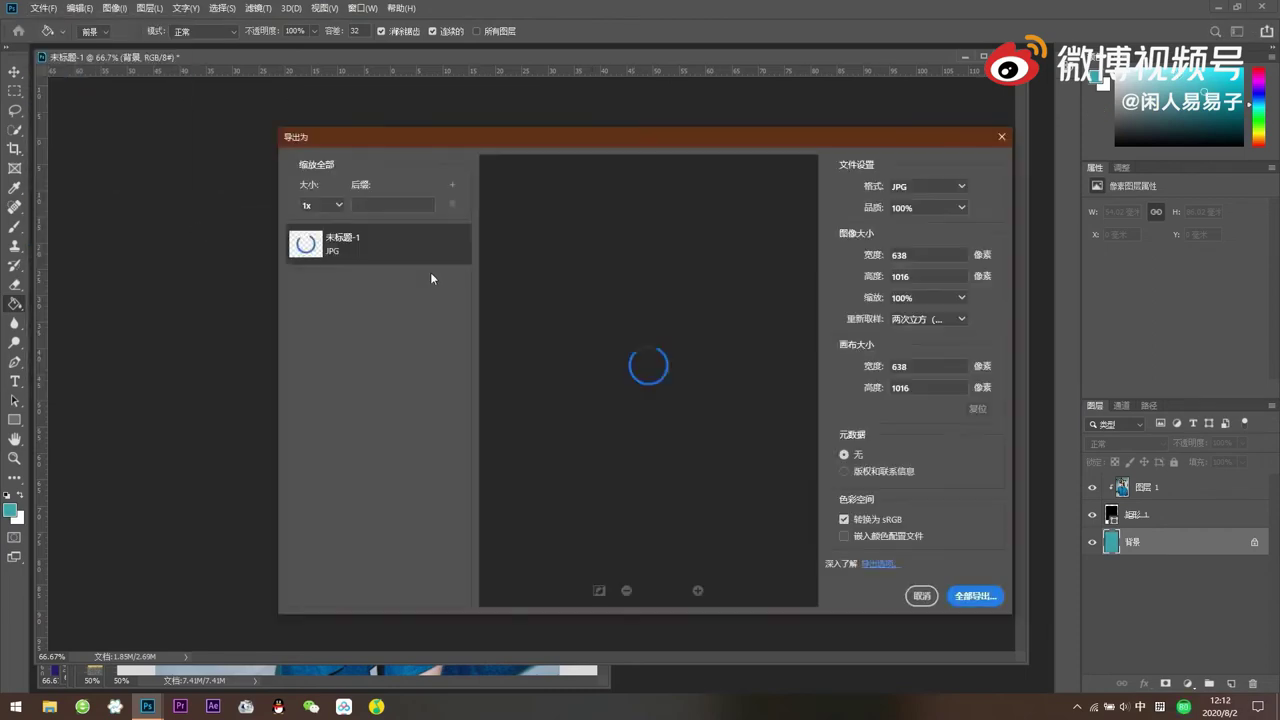
pyautogui.click(975, 596)
pyautogui.doubleClick(471, 171)
pyautogui.press('Escape')
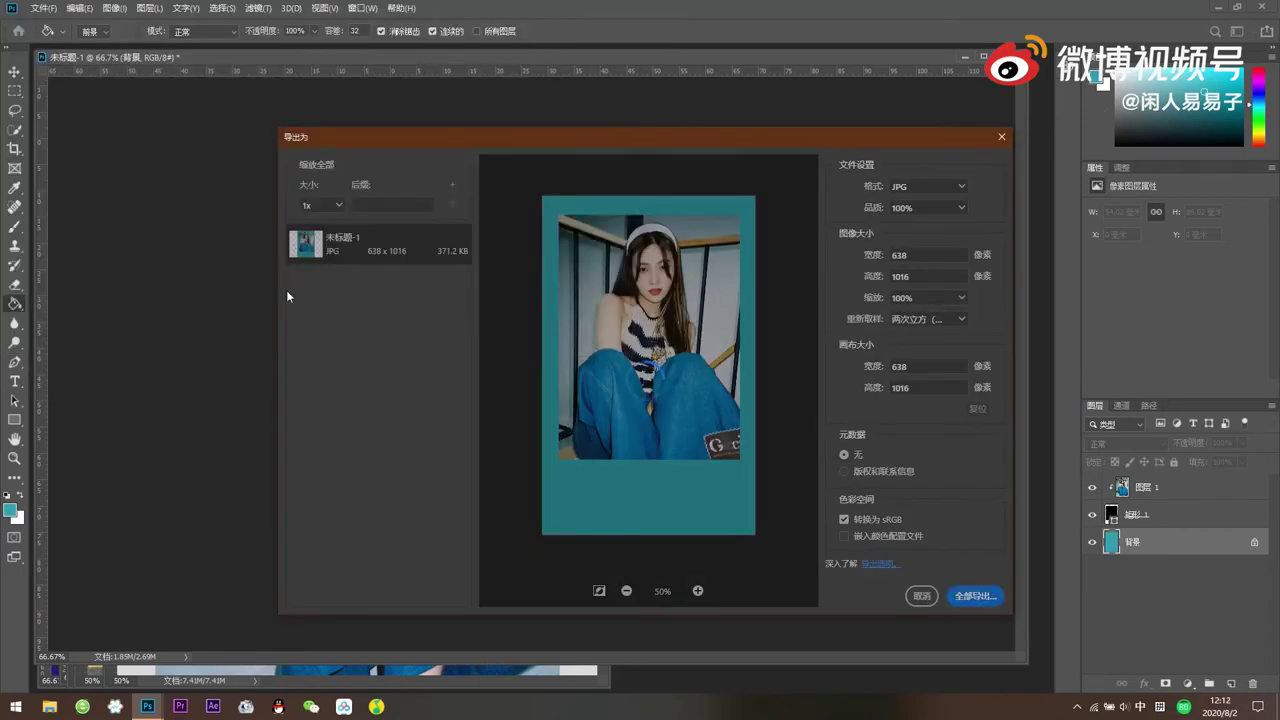
pyautogui.press('Escape')
# - Delete the 10.jpg photo layer from the card
pyautogui.click(1143, 487)
pyautogui.press('Delete')
pyautogui.click(43, 8)
# - Copy portrait 11.jpg into the card, clip it to the frame and scale it down to fit
pyautogui.click(45, 38)
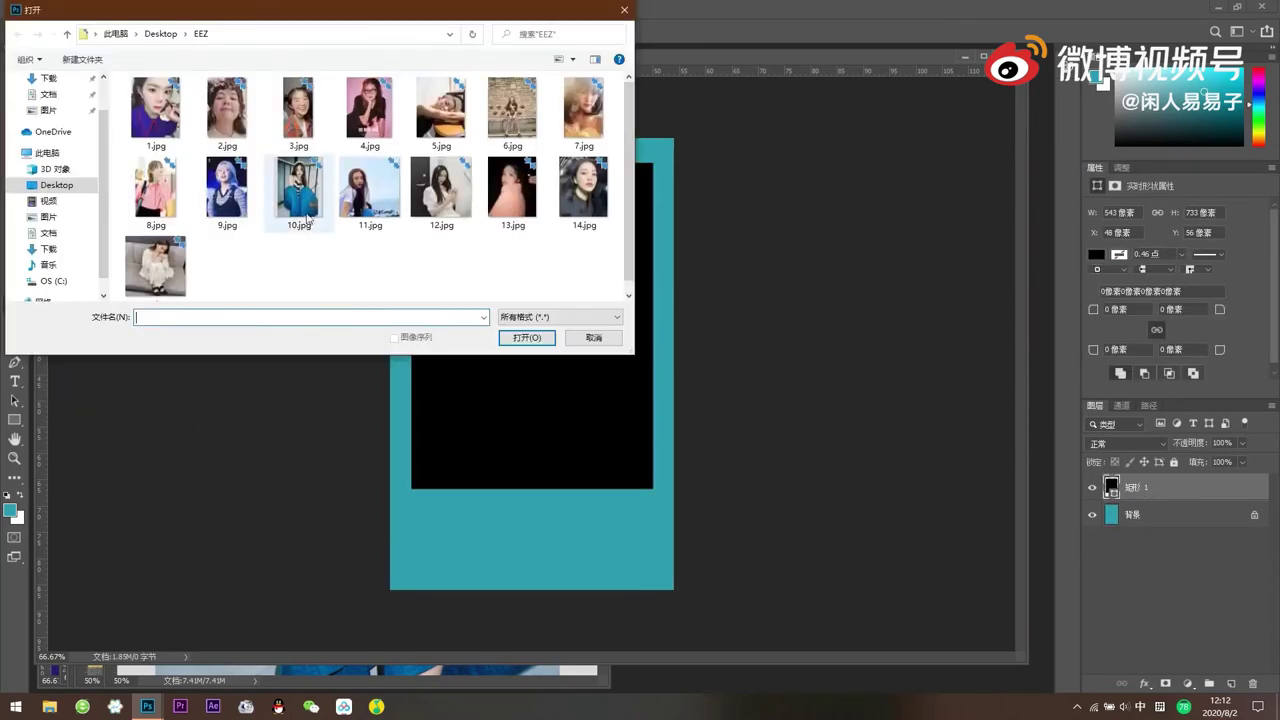
pyautogui.doubleClick(370, 190)
pyautogui.hotkey('ctrl', 'a')
pyautogui.hotkey('ctrl', 'c')
pyautogui.hotkey('ctrl', 'v')
pyautogui.hotkey('ctrl', 't')
pyautogui.rightClick(1170, 458)
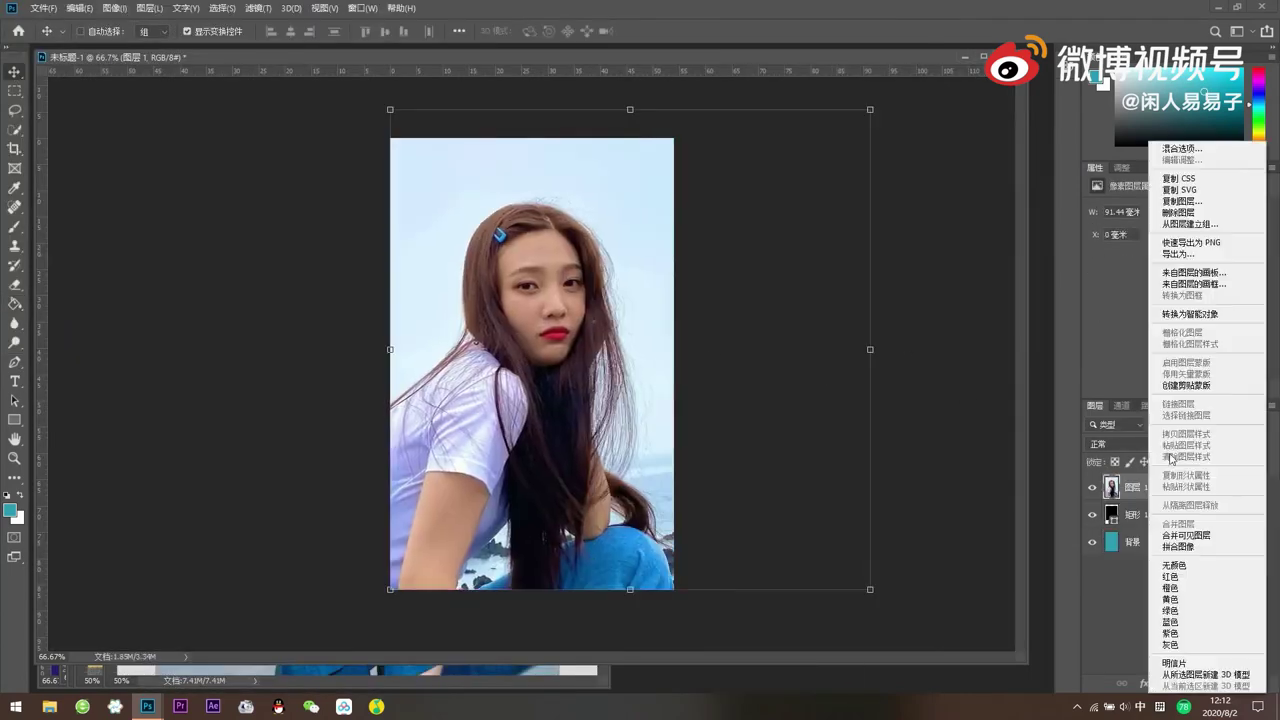
pyautogui.click(1186, 385)
pyautogui.moveTo(870, 589); pyautogui.dragTo(783, 504)
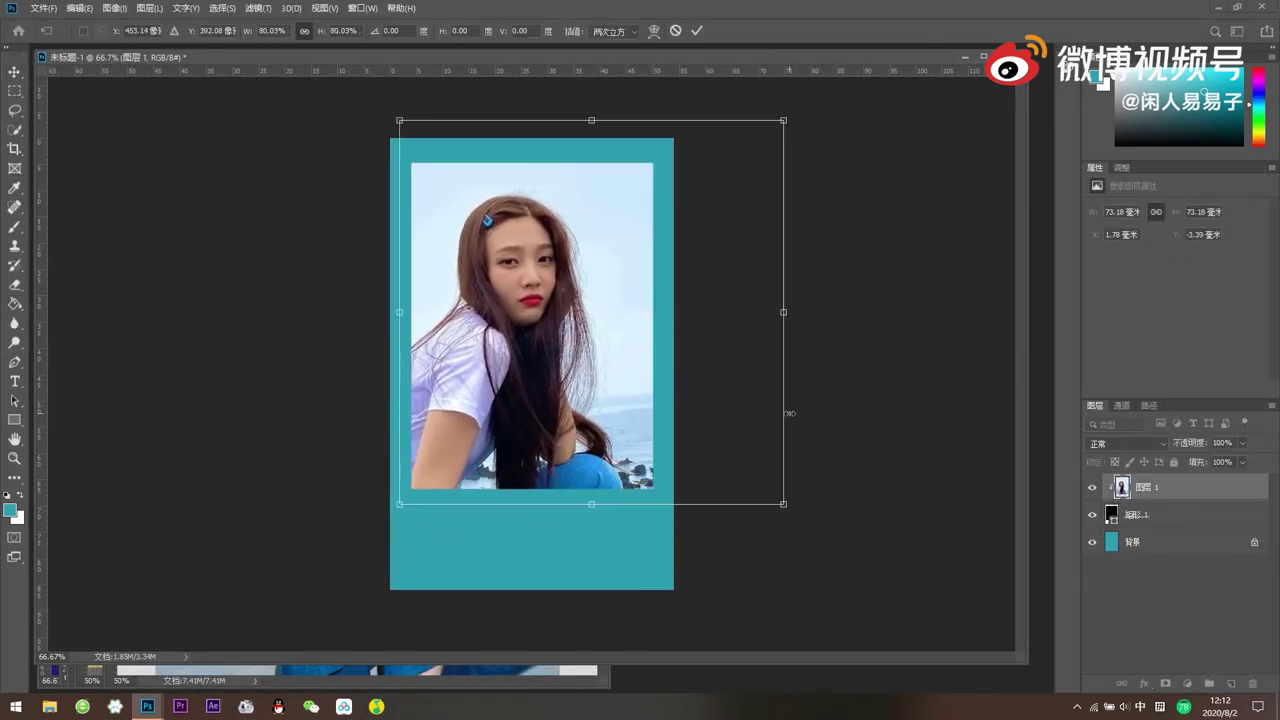
pyautogui.press('Return')
# - Refill the teal border with a pale sky blue after trying greyer blues
pyautogui.press('i')
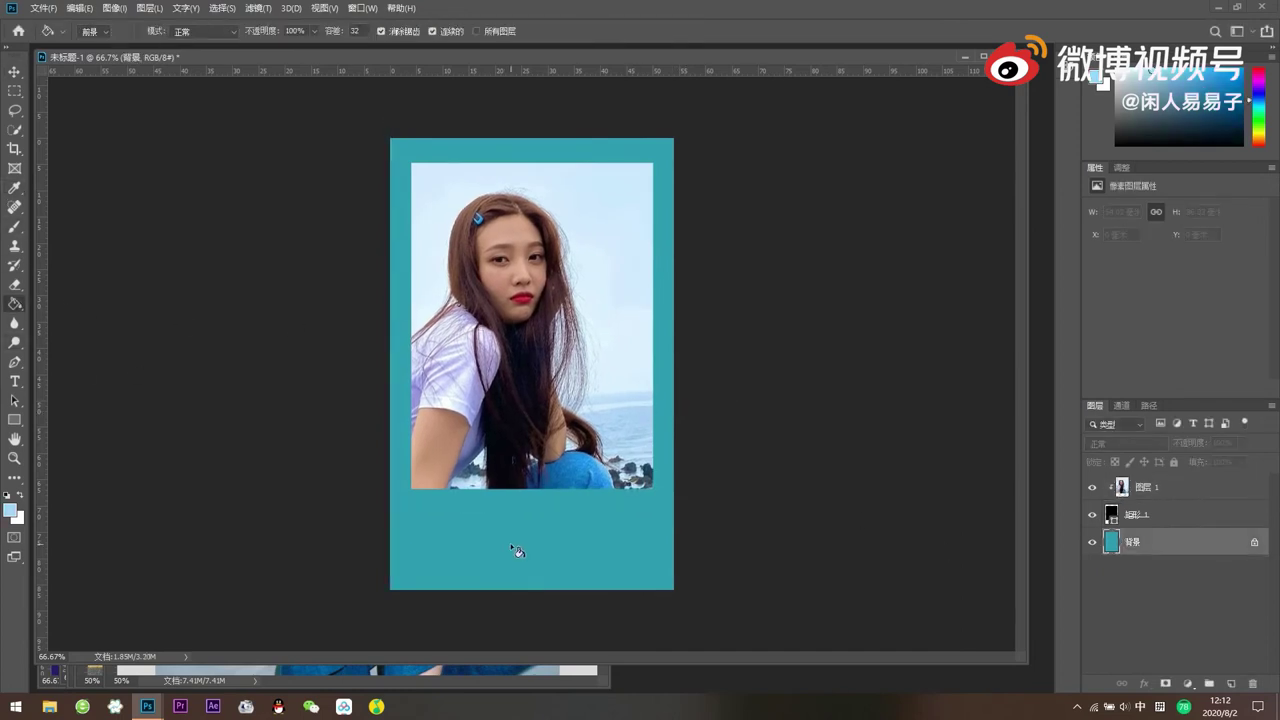
pyautogui.click(517, 551)
pyautogui.click(665, 390)
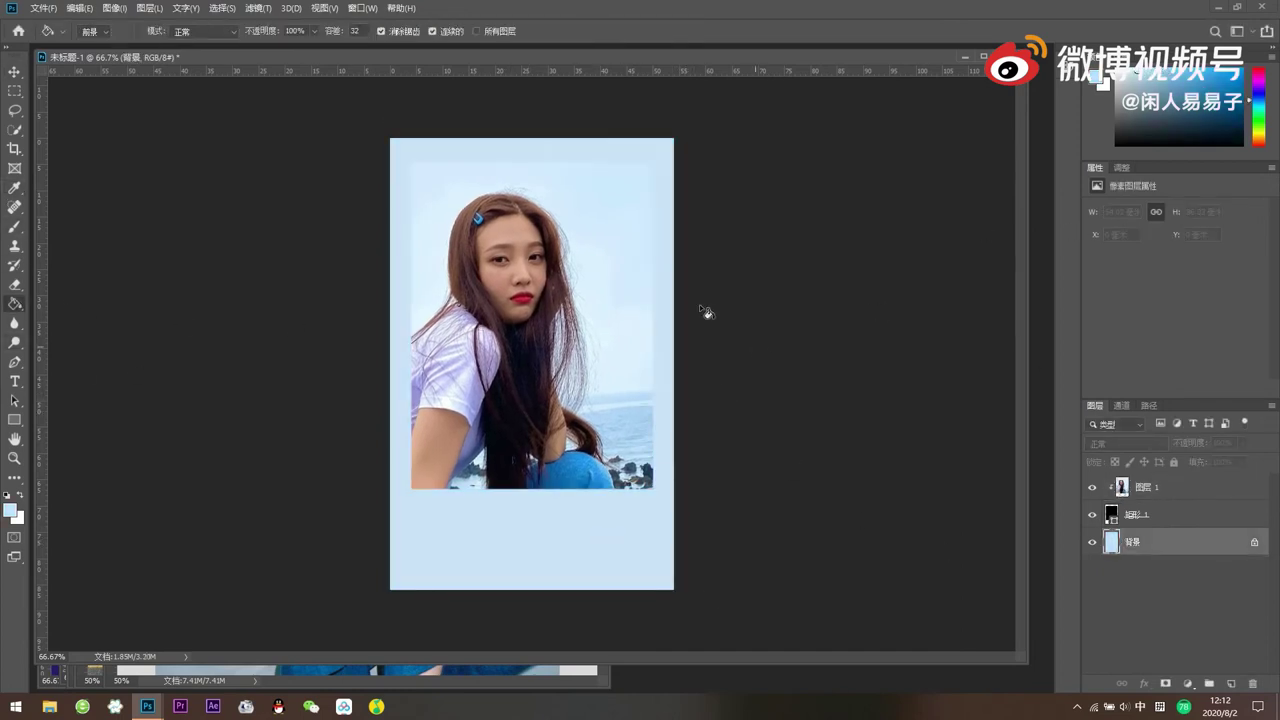
pyautogui.click(505, 537)
pyautogui.click(535, 549)
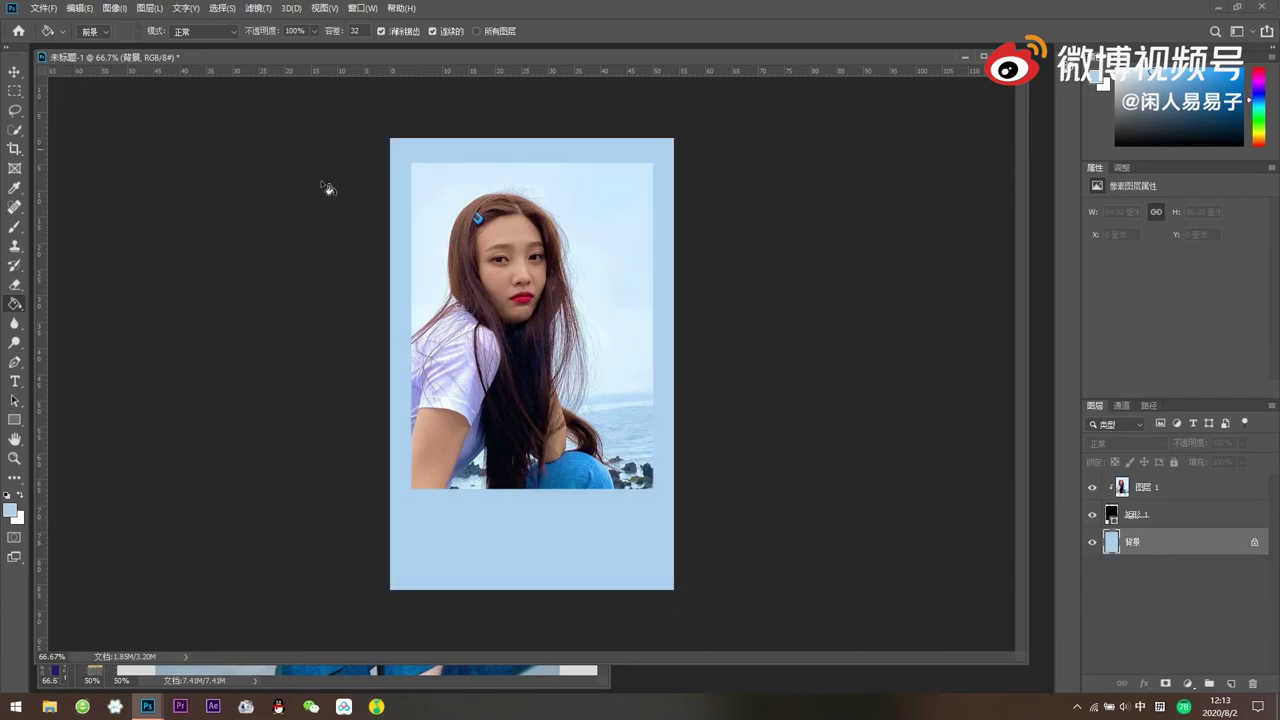
# - Export the pale-blue card as a JPG and save it
pyautogui.click(42, 8)
pyautogui.click(290, 220)
pyautogui.click(975, 595)
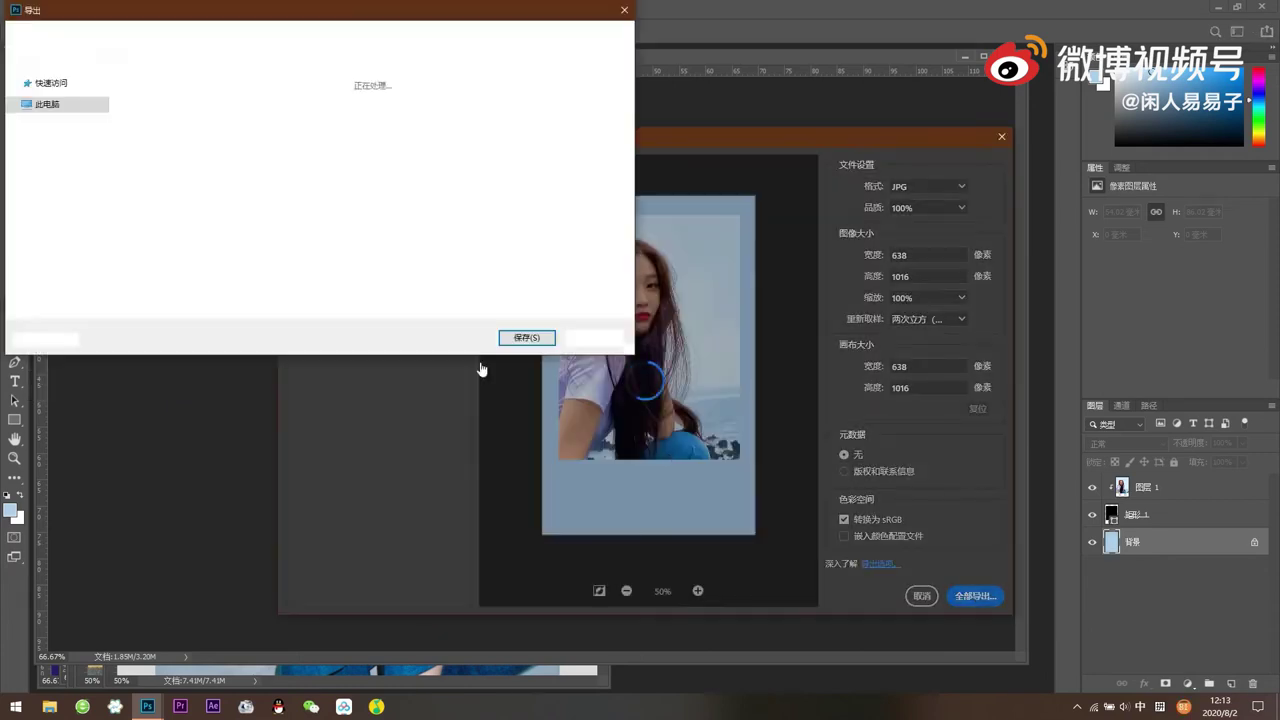
pyautogui.write('11')
pyautogui.press('Return')
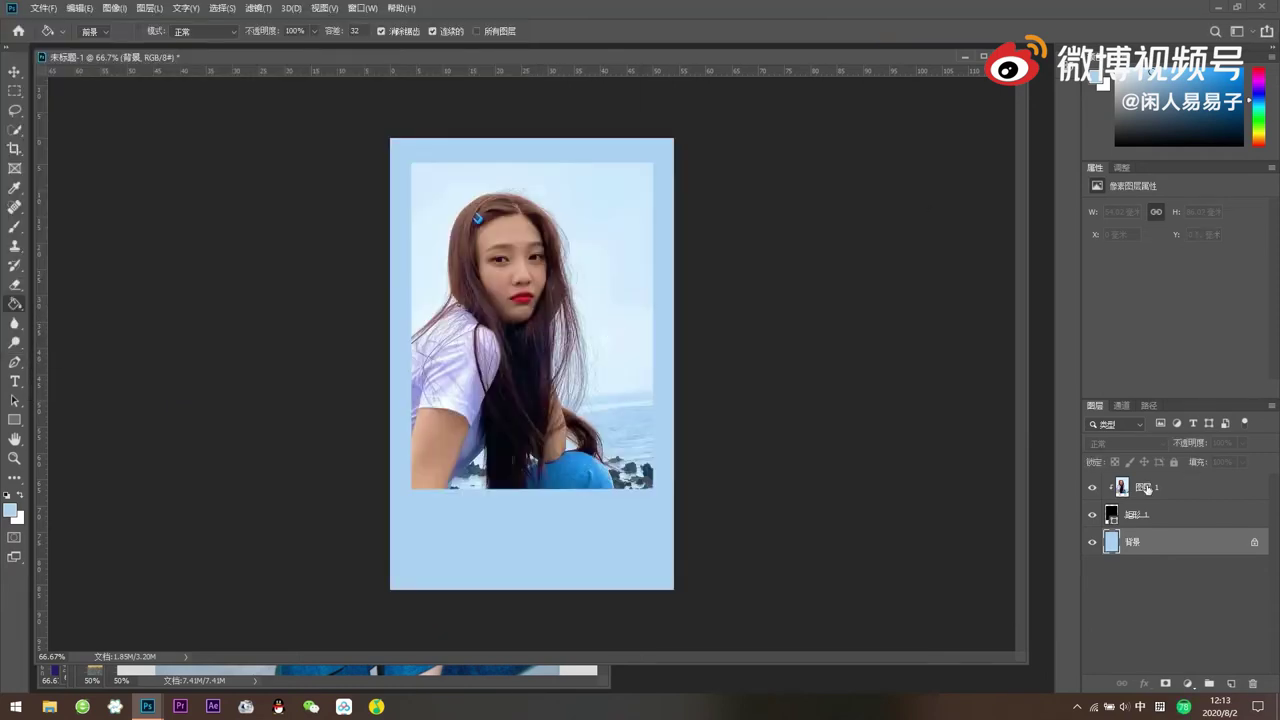
# - Replace the old photo with 12.jpg, positioned and clipped into the black frame
pyautogui.click(1140, 487)
pyautogui.press('Delete')
pyautogui.hotkey('ctrl', 'o')
pyautogui.doubleClick(280, 206)
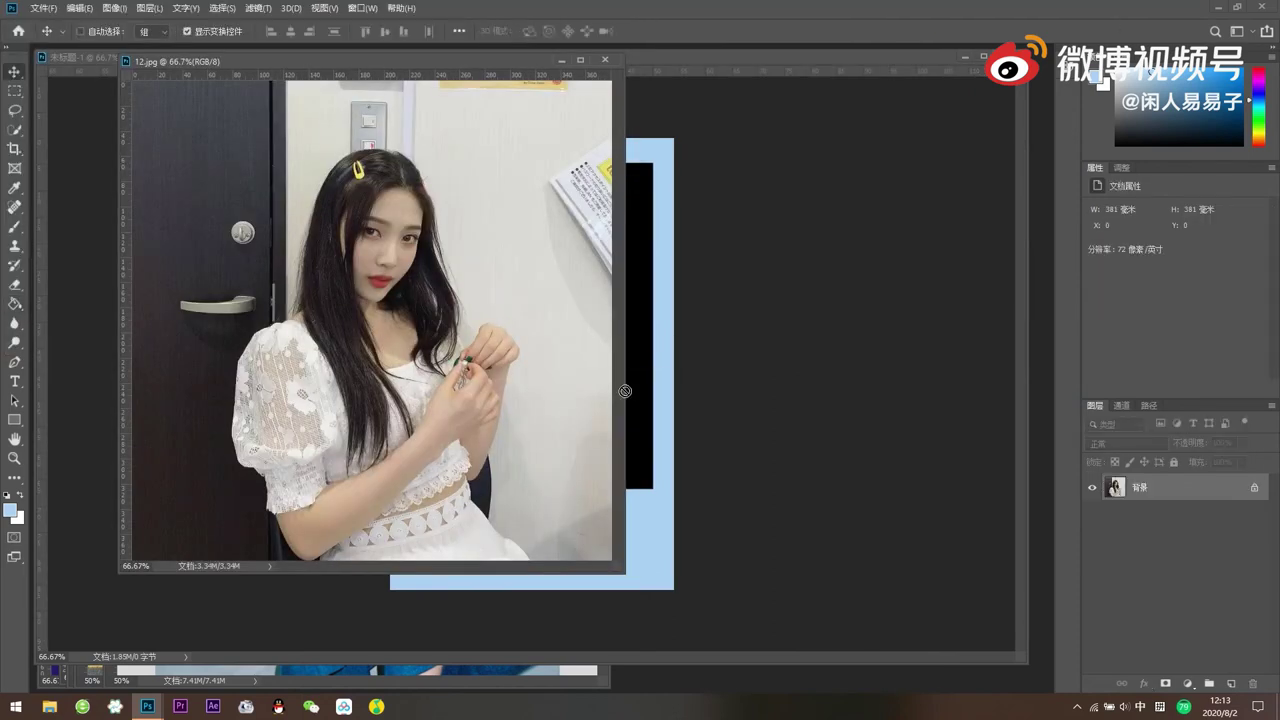
pyautogui.moveTo(450, 300); pyautogui.dragTo(603, 317)
pyautogui.moveTo(713, 371)
pyautogui.mouseDown()
pyautogui.moveTo(688, 303)
pyautogui.moveTo(714, 321)
pyautogui.mouseUp()
pyautogui.press('Return')
pyautogui.hotkey('ctrl', 'alt', 'g')
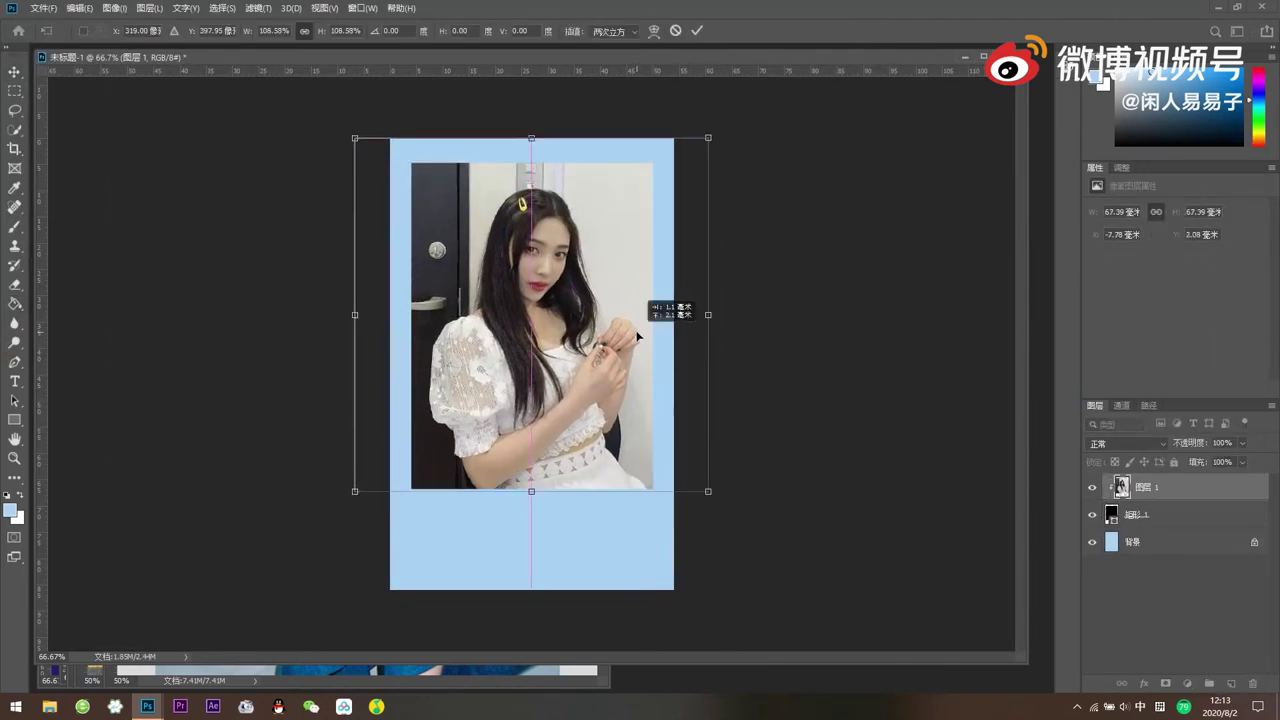
pyautogui.press('Return')
# - Sample the wall colour from the photo and fill the card background pale cream
pyautogui.click(1130, 541)
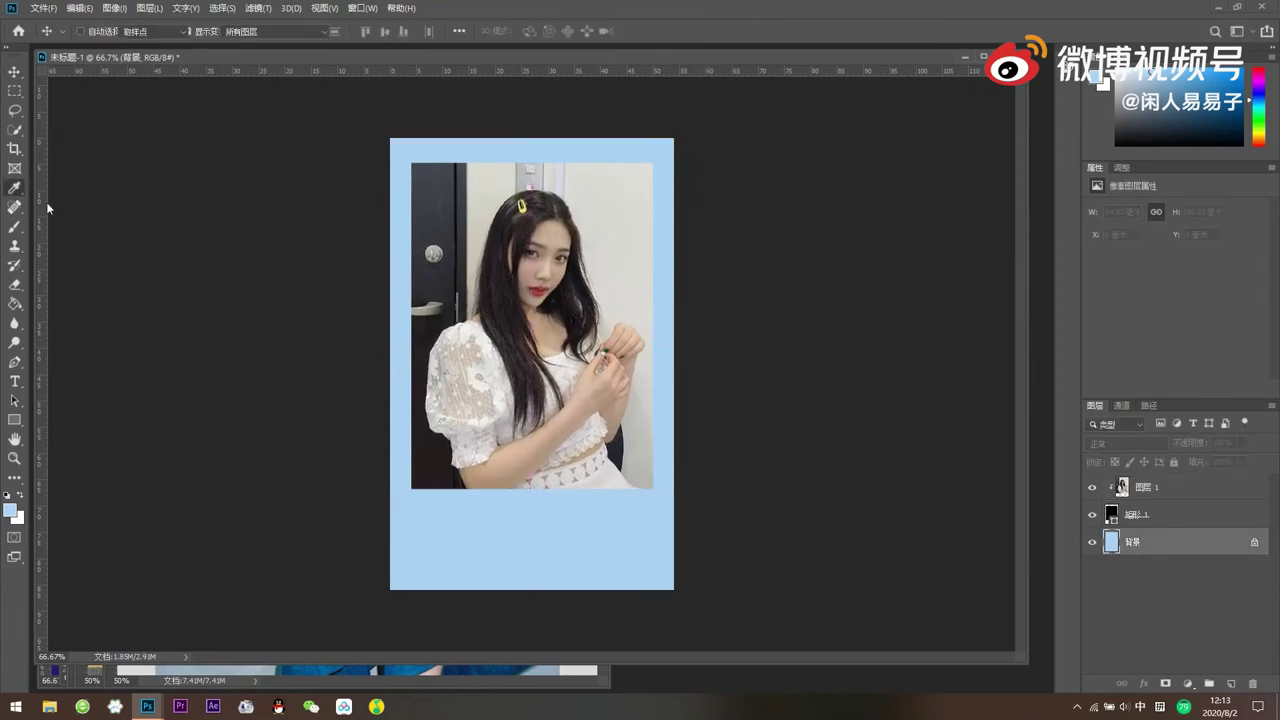
pyautogui.press('i')
pyautogui.click(580, 193)
pyautogui.press('g')
pyautogui.hotkey('alt', 'Delete')
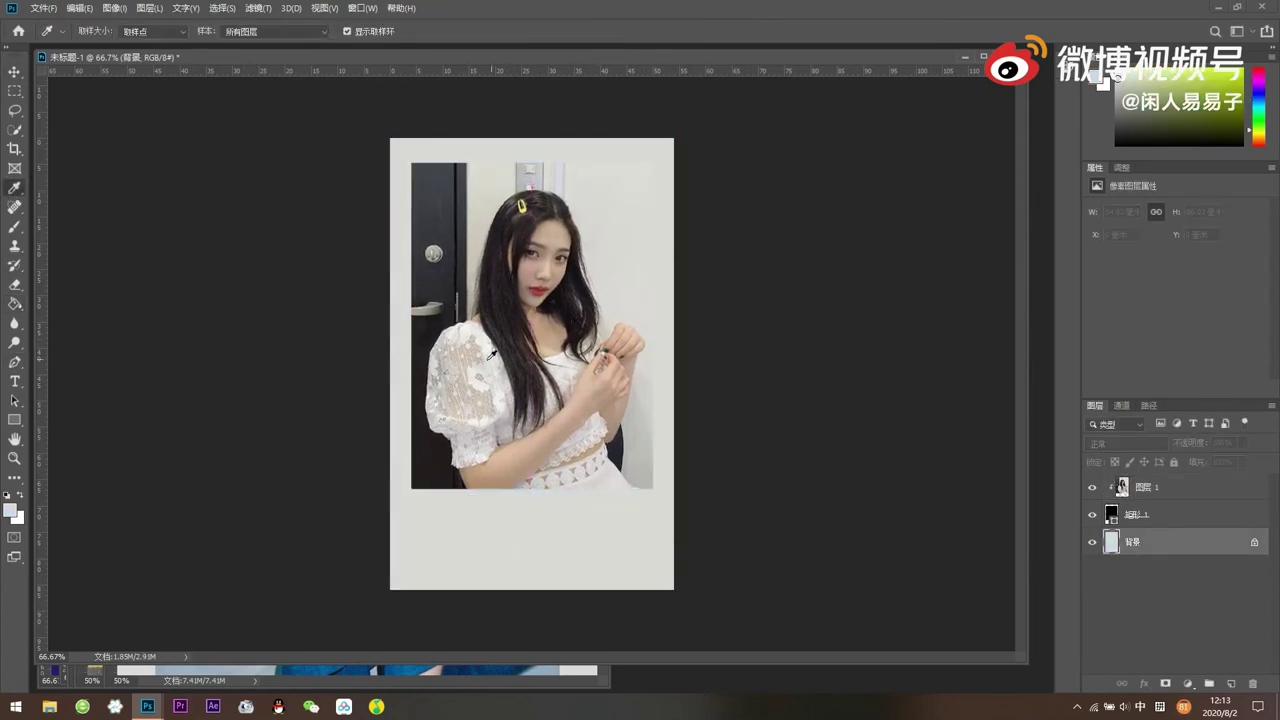
pyautogui.click(663, 523)
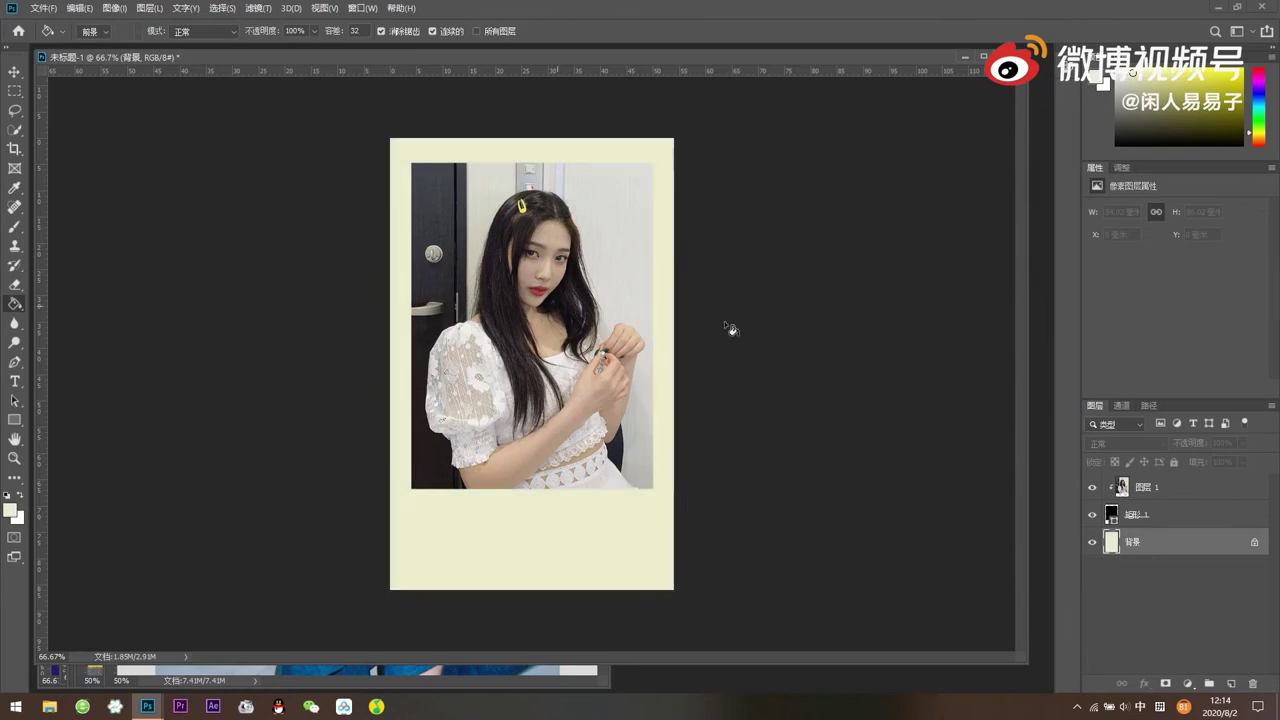
pyautogui.click(667, 333)
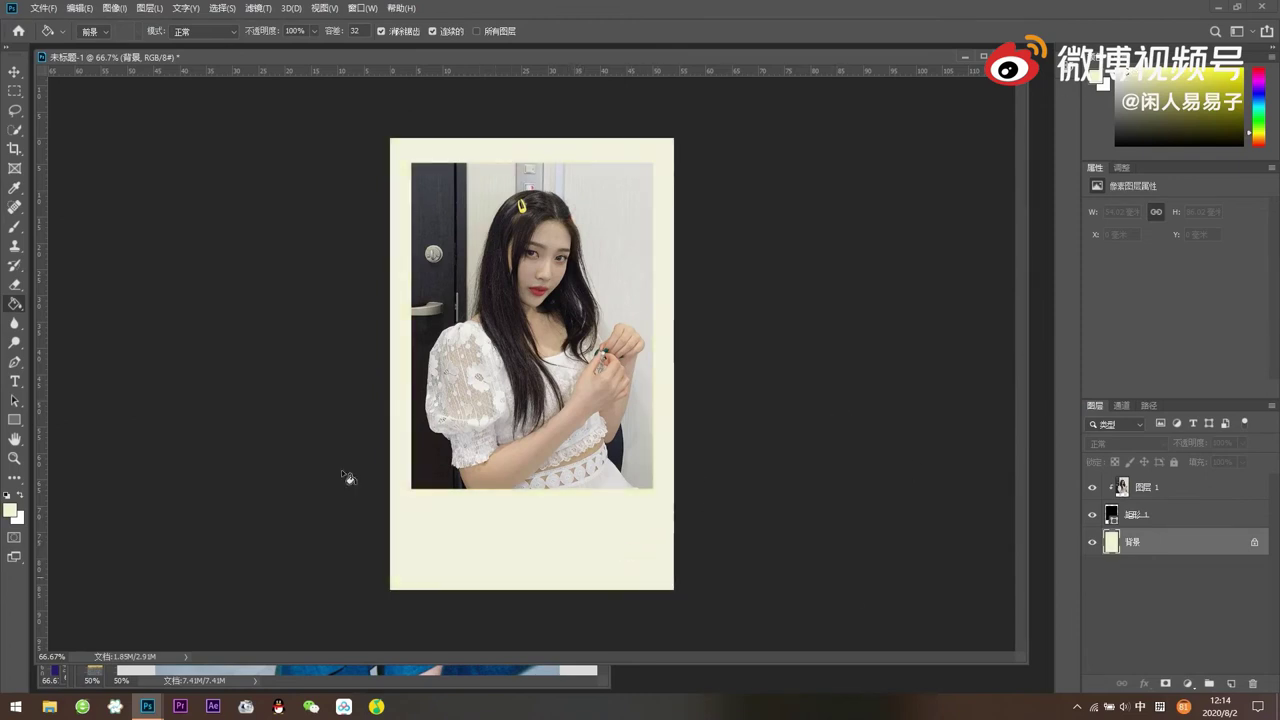
# - Export the card as a JPG into the photo output folder and delete its photo layer
pyautogui.click(43, 8)
pyautogui.click(245, 190)
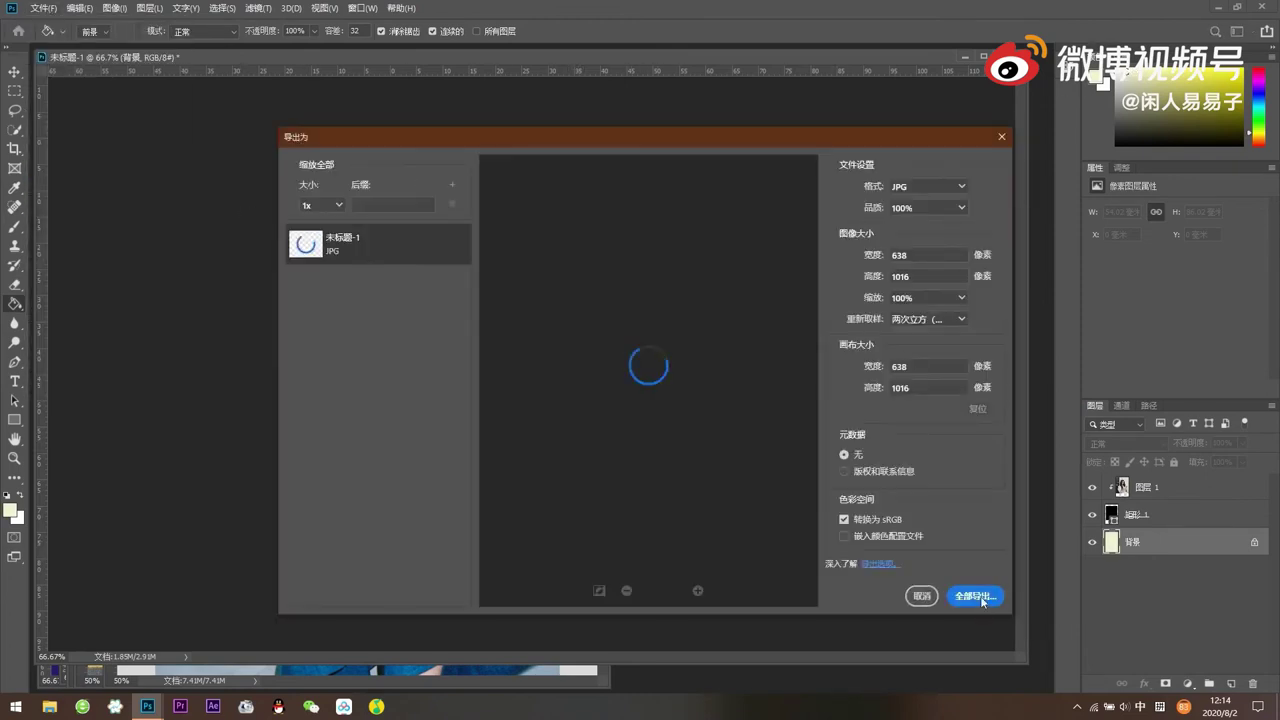
pyautogui.click(977, 597)
pyautogui.doubleClick(200, 150)
pyautogui.click(526, 334)
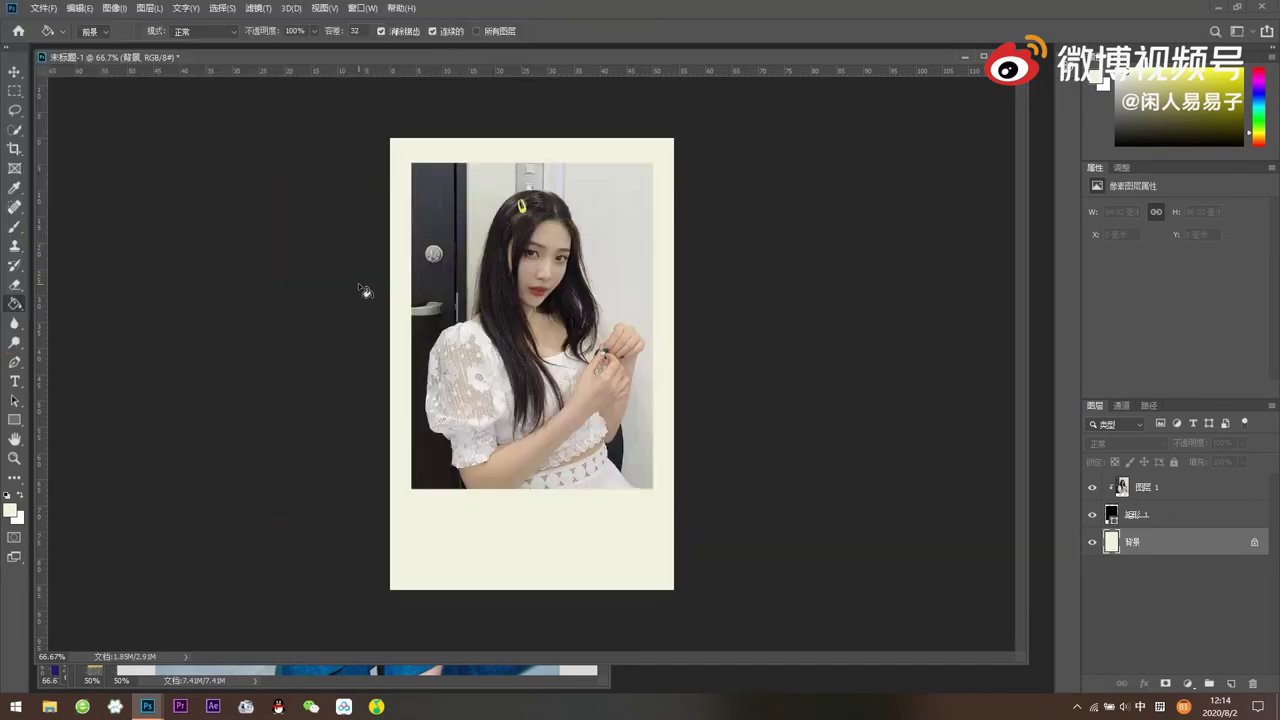
pyautogui.click(1161, 495)
pyautogui.press('Delete')
# - Open the next portrait photo and shrink it into the card's frame
pyautogui.click(43, 8)
pyautogui.click(60, 42)
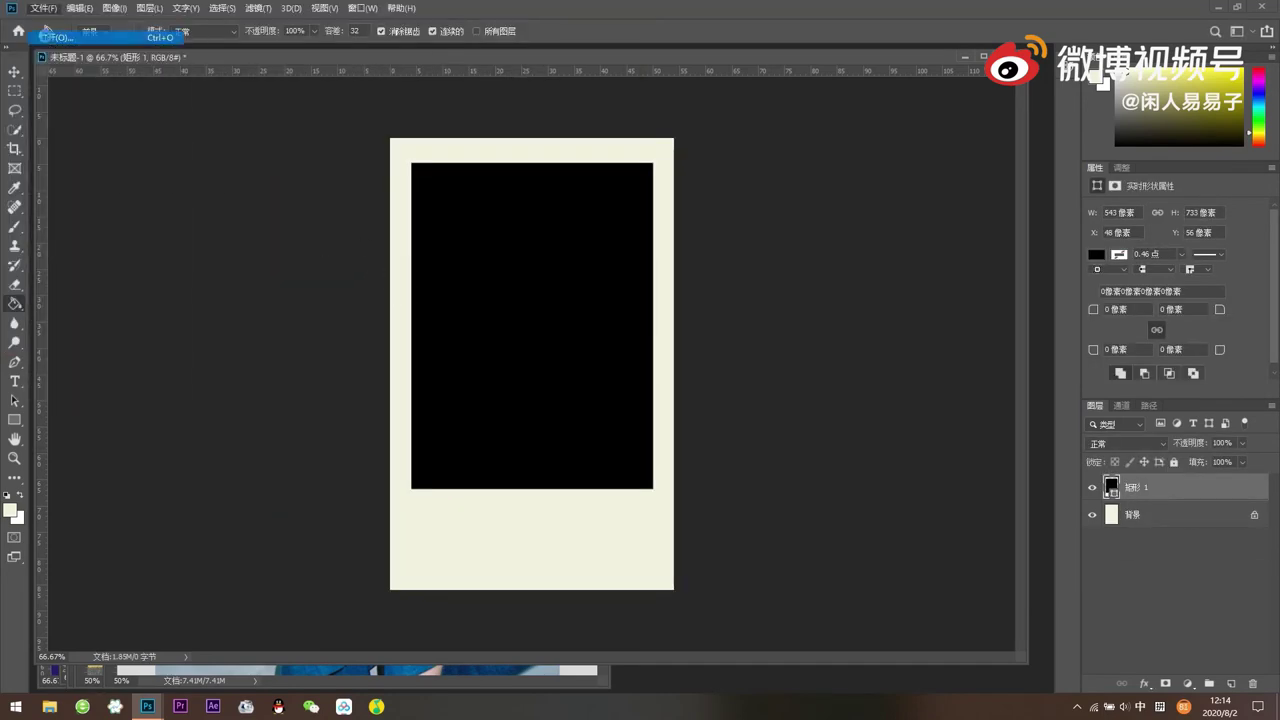
pyautogui.doubleClick(318, 170)
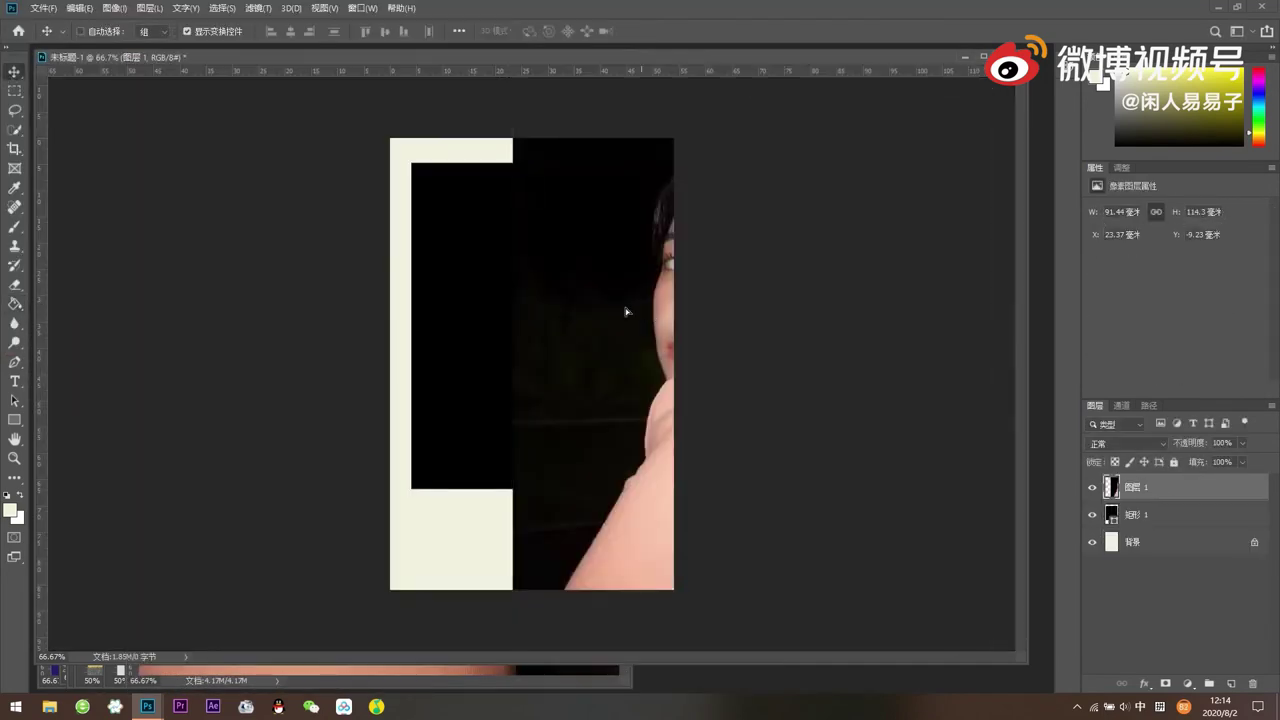
pyautogui.moveTo(520, 586)
pyautogui.mouseDown()
pyautogui.moveTo(518, 497)
pyautogui.moveTo(546, 458)
pyautogui.mouseUp()
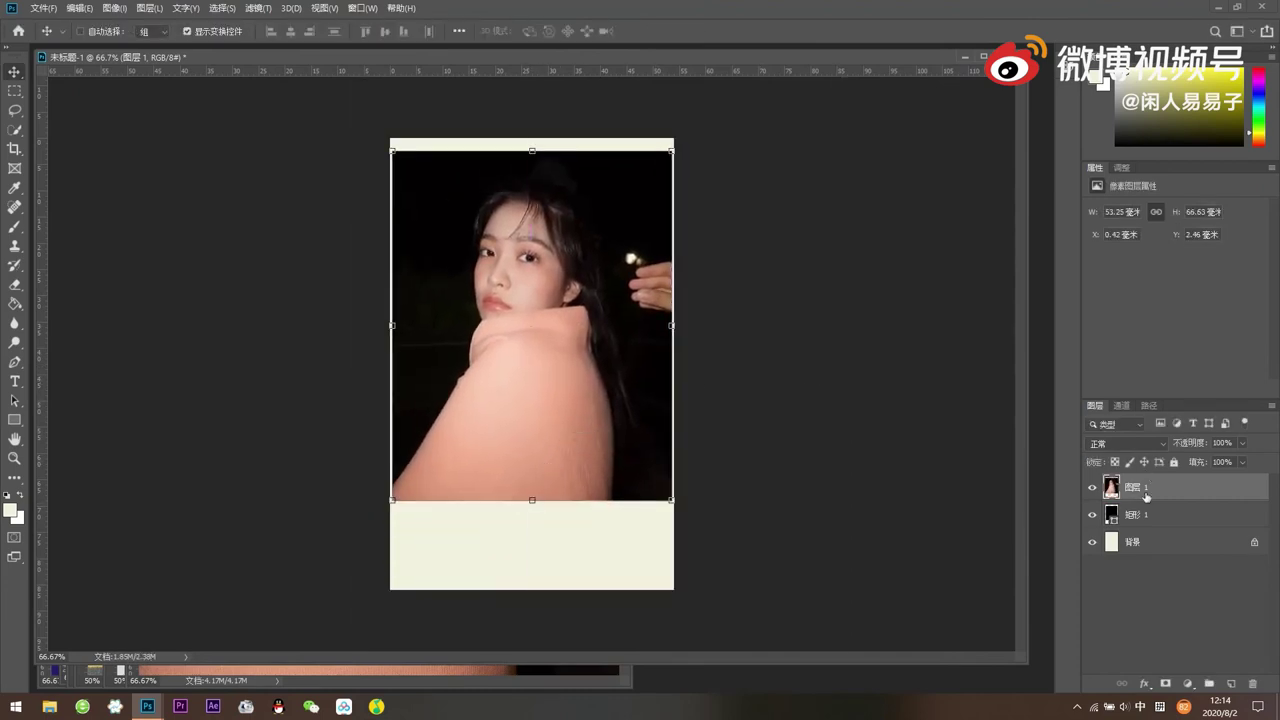
pyautogui.press('Return')
# - Sample the sweater pink and refill the card background until it is a bright orange salmon
pyautogui.click(1163, 542)
pyautogui.press('g')
pyautogui.keyDown('alt'); pyautogui.click(509, 366); pyautogui.keyUp('alt')
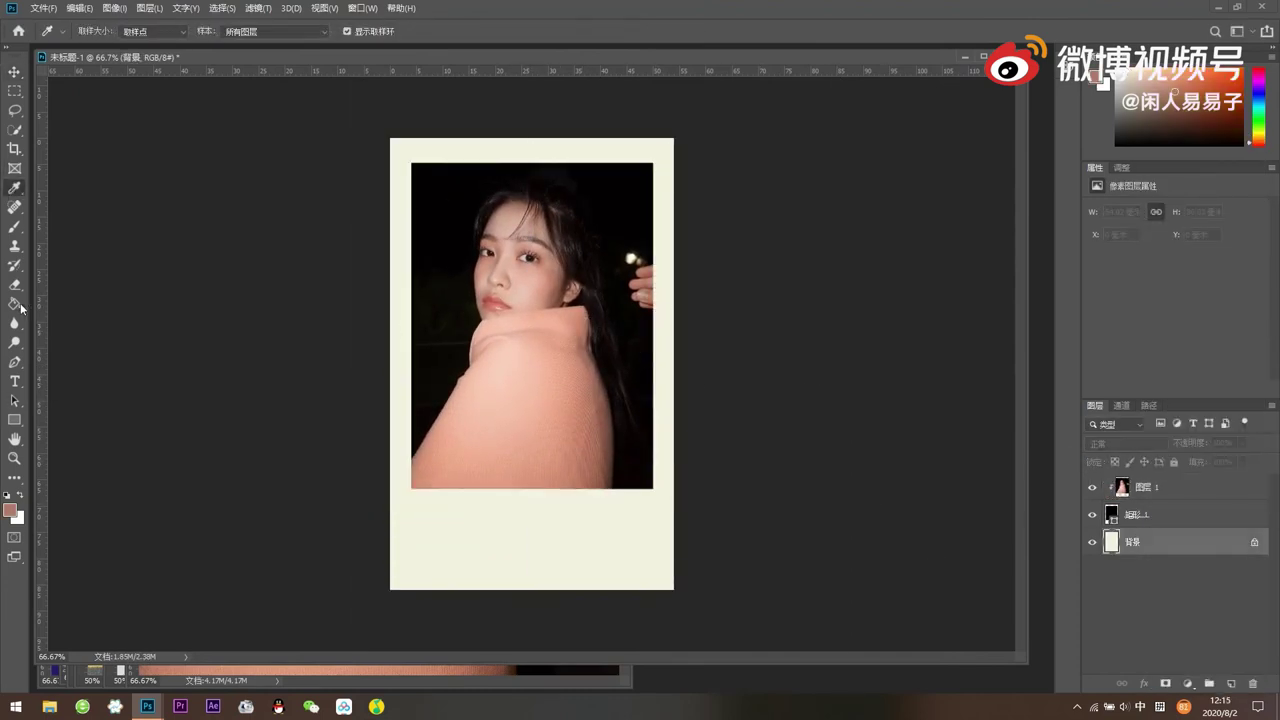
pyautogui.click(475, 548)
pyautogui.click(640, 520)
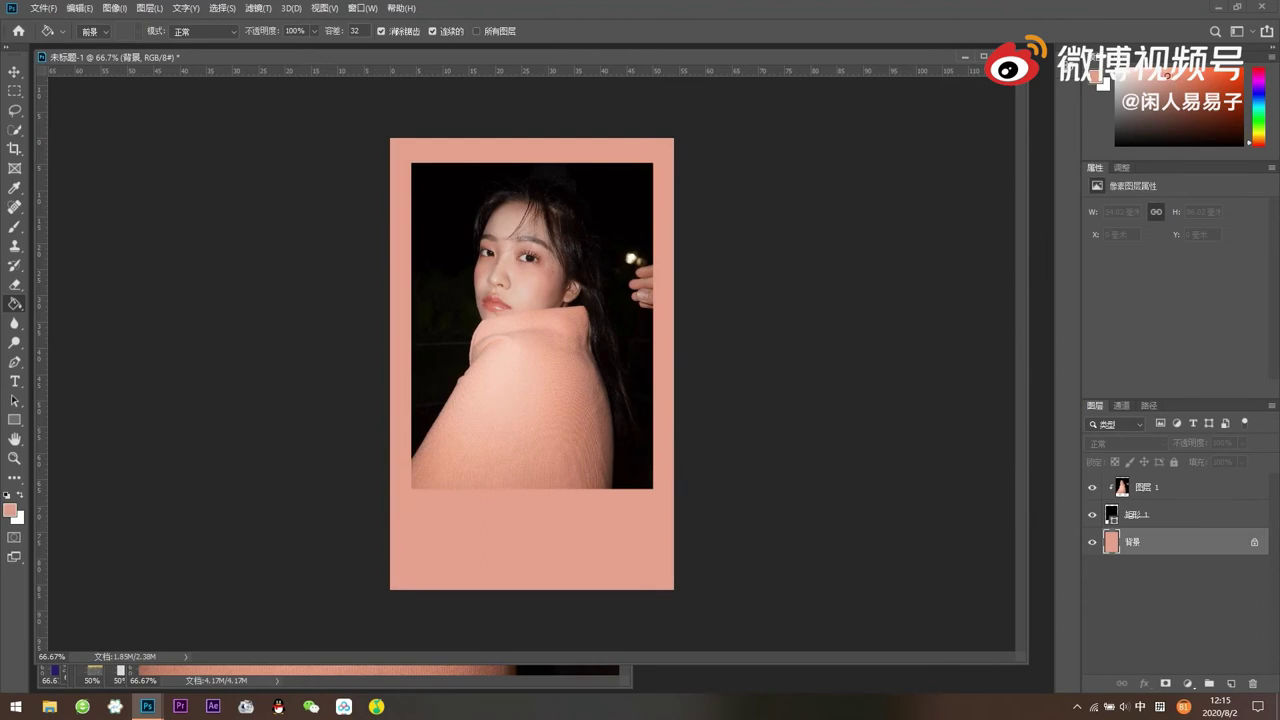
pyautogui.click(667, 518)
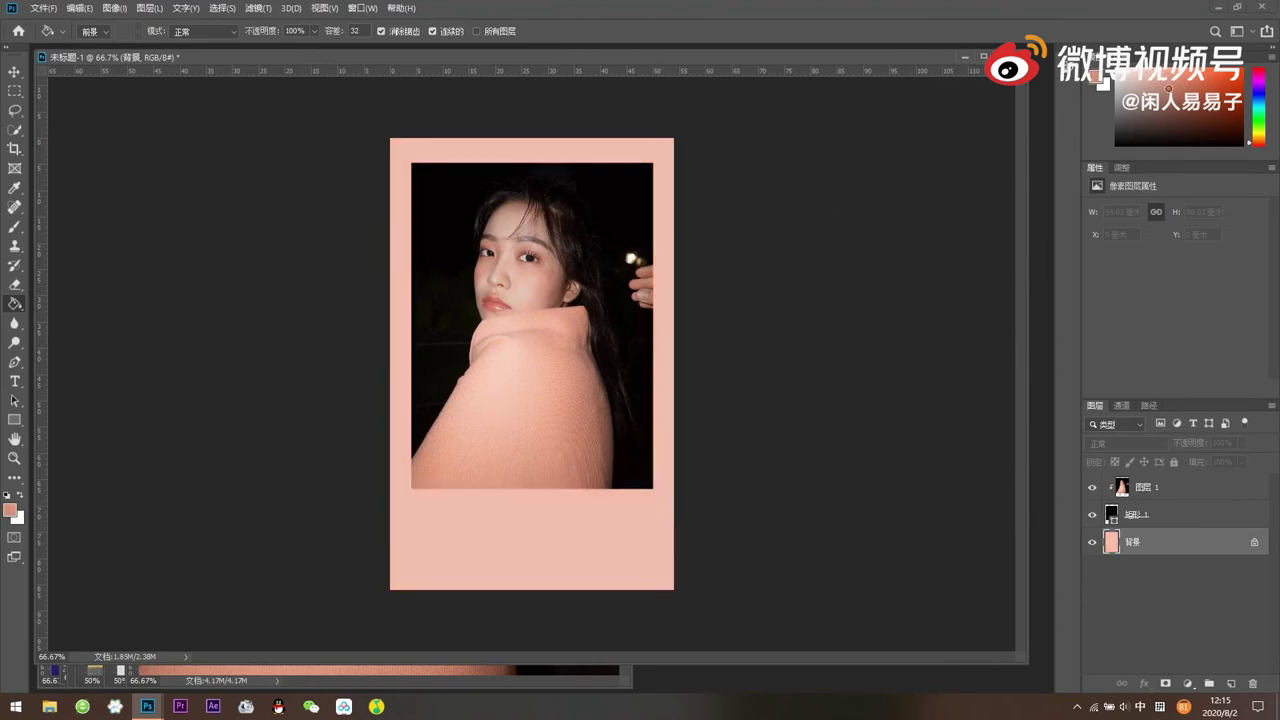
pyautogui.click(624, 515)
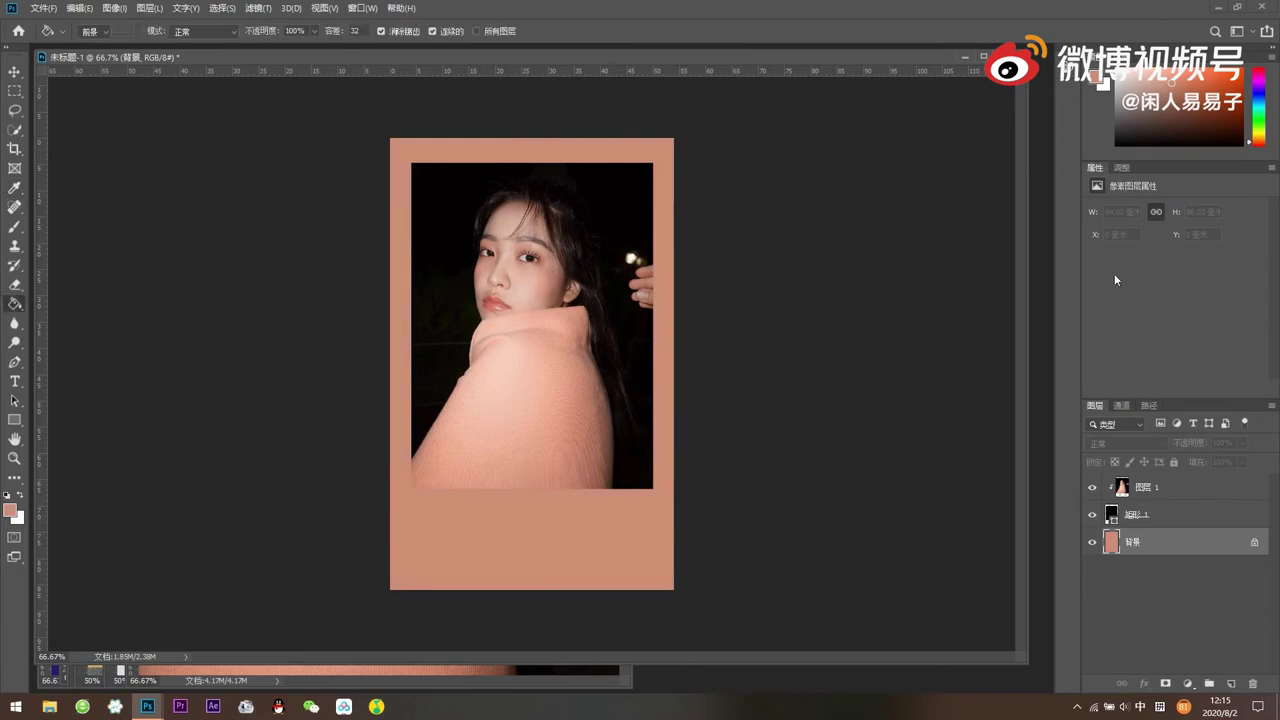
pyautogui.click(418, 462)
# - Export the salmon card as a JPG into the photo output folder
pyautogui.click(44, 7)
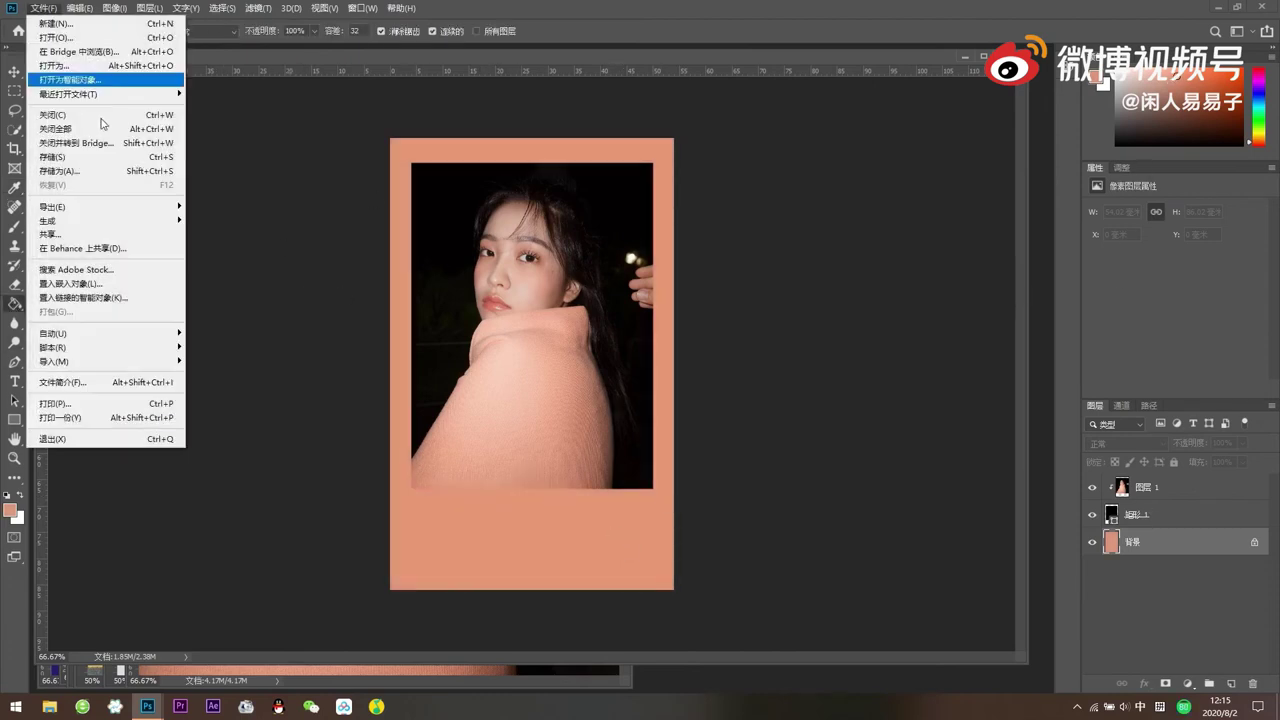
pyautogui.click(260, 220)
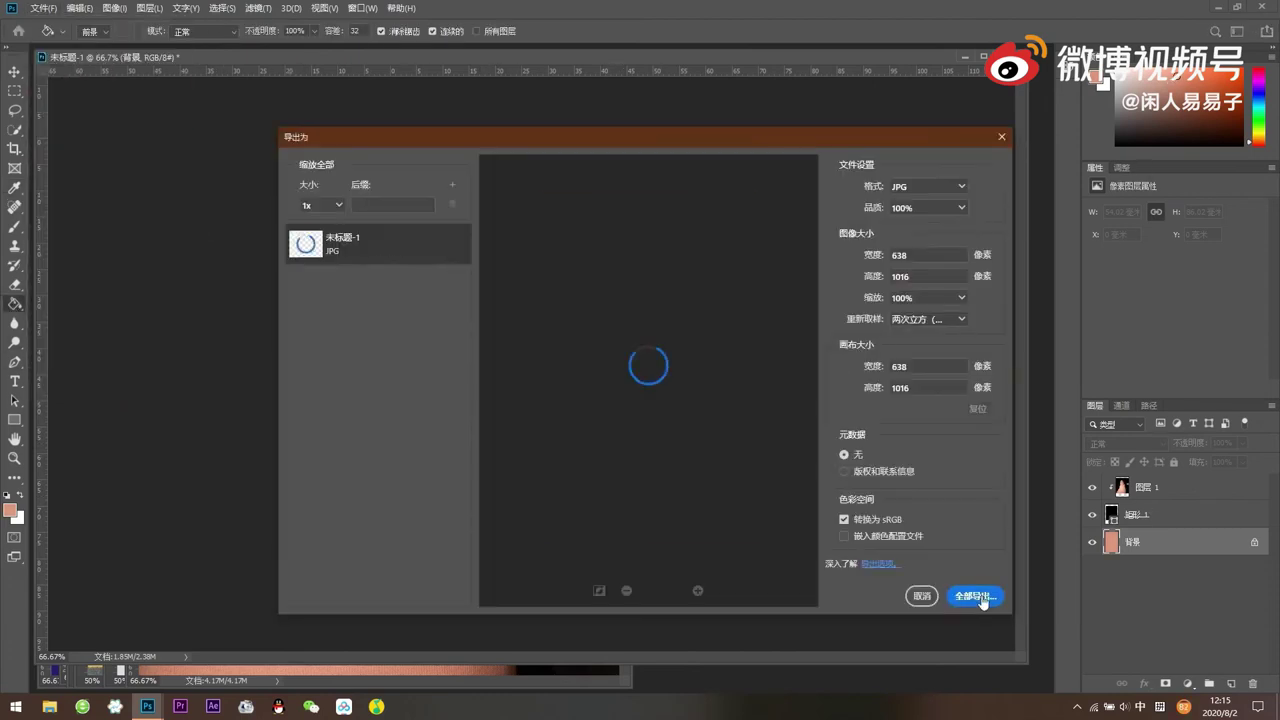
pyautogui.click(975, 596)
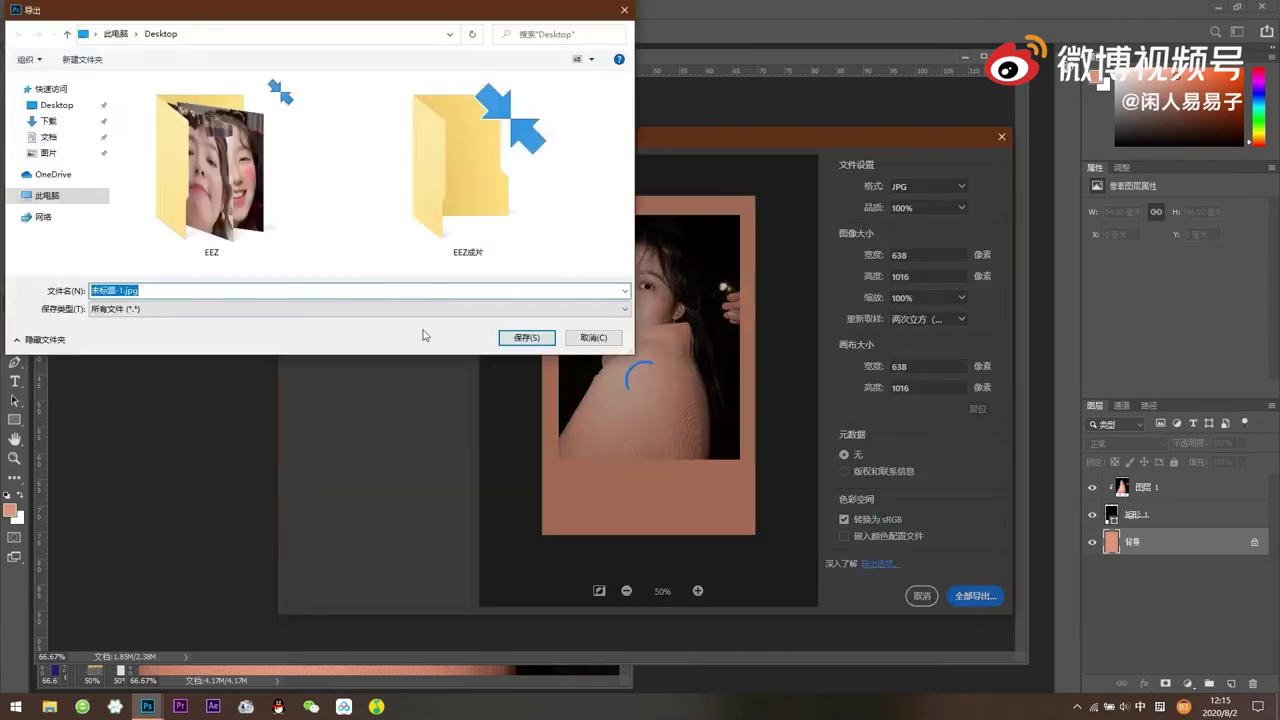
pyautogui.doubleClick(206, 171)
pyautogui.click(523, 334)
# - Replace the old photo with 14.jpg, scaled down and clipped into the frame
pyautogui.click(1140, 487)
pyautogui.press('Delete')
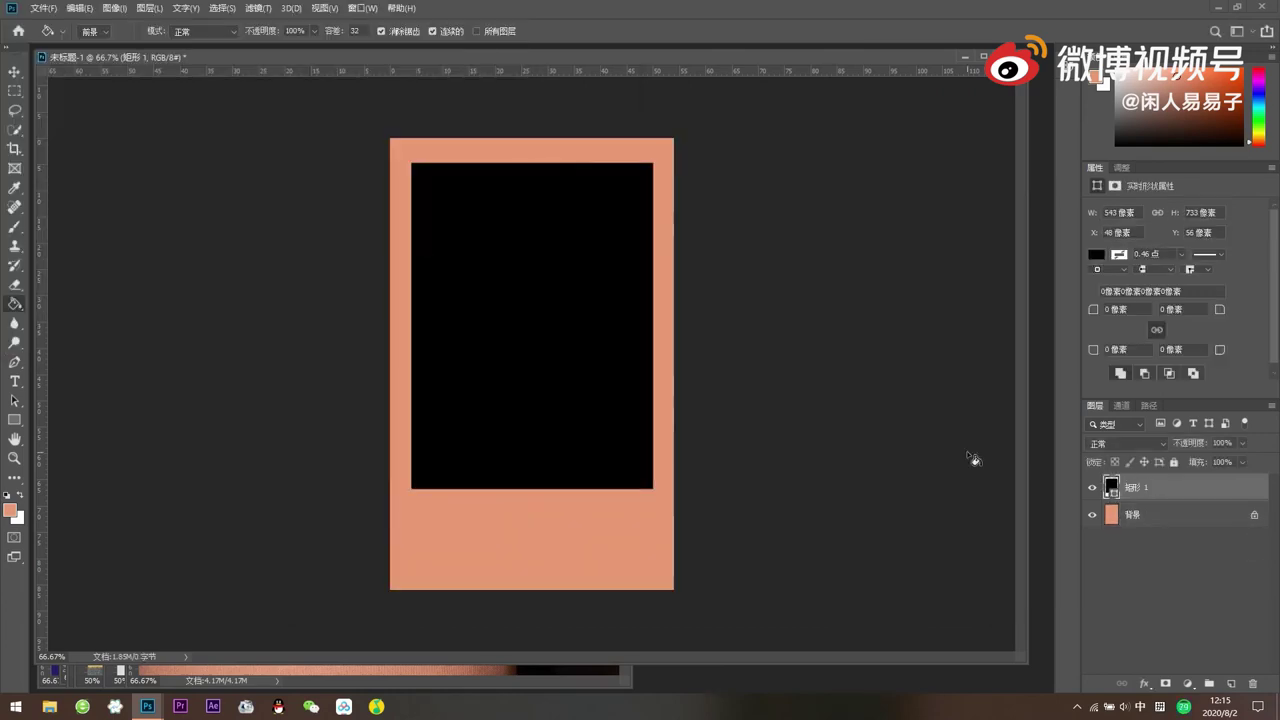
pyautogui.click(44, 7)
pyautogui.click(60, 34)
pyautogui.doubleClick(297, 160)
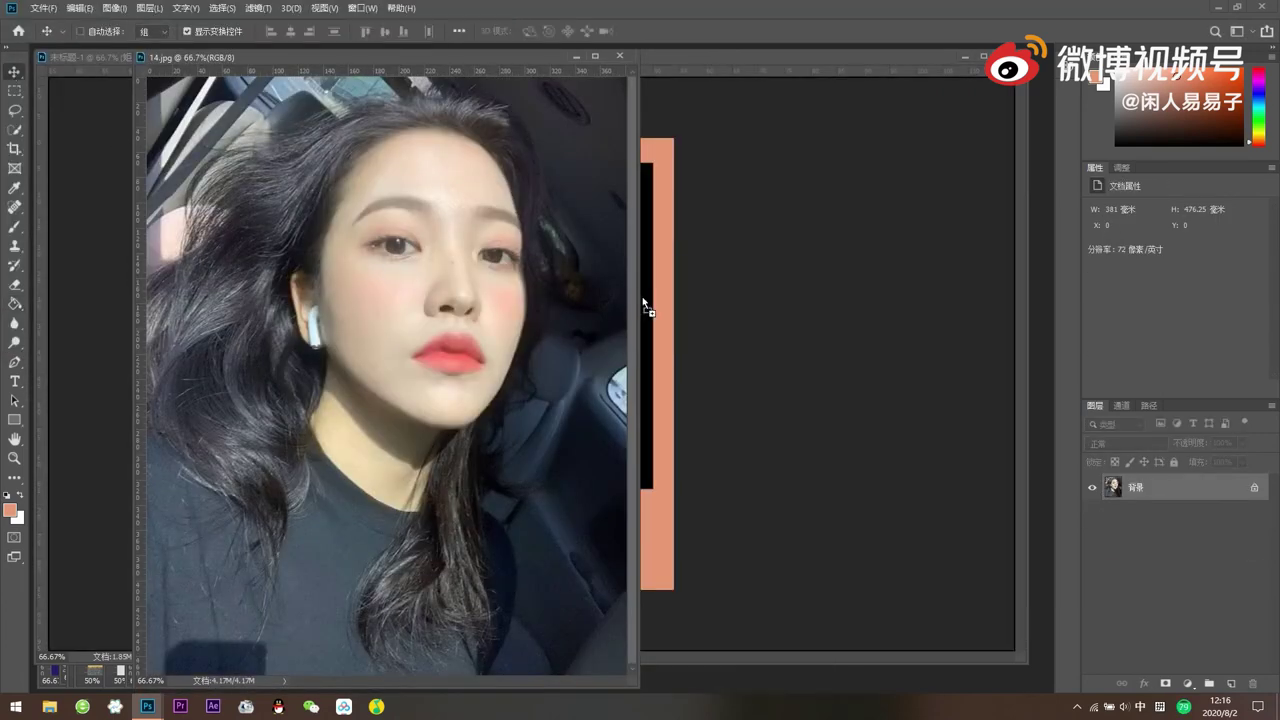
pyautogui.moveTo(380, 370); pyautogui.dragTo(800, 380)
pyautogui.hotkey('ctrl', 't')
pyautogui.moveTo(937, 380)
pyautogui.mouseDown()
pyautogui.moveTo(566, 322)
pyautogui.moveTo(580, 346)
pyautogui.mouseUp()
pyautogui.press('Return')
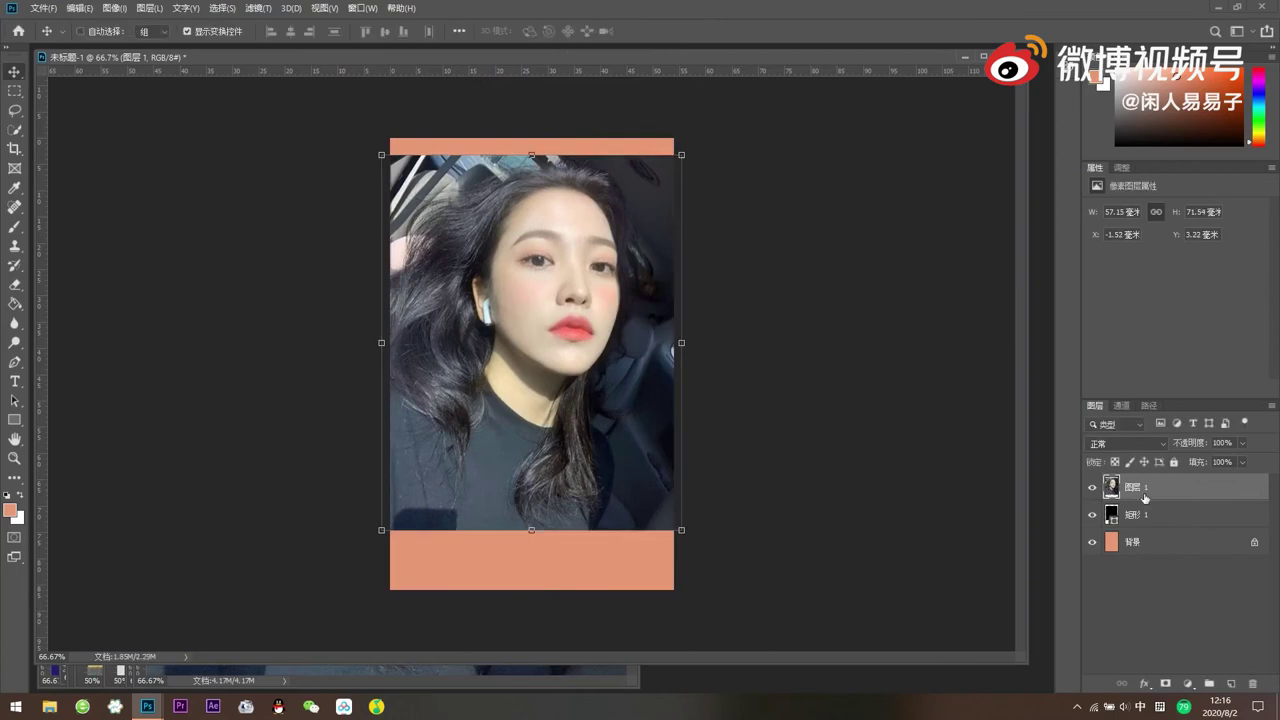
pyautogui.hotkey('ctrl', 'alt', 'g')
pyautogui.moveTo(677, 343); pyautogui.dragTo(653, 330)
pyautogui.press('Return')
# - Try lip-pink and light peach fills on the card background
pyautogui.click(1130, 541)
pyautogui.press('i')
pyautogui.click(575, 325)
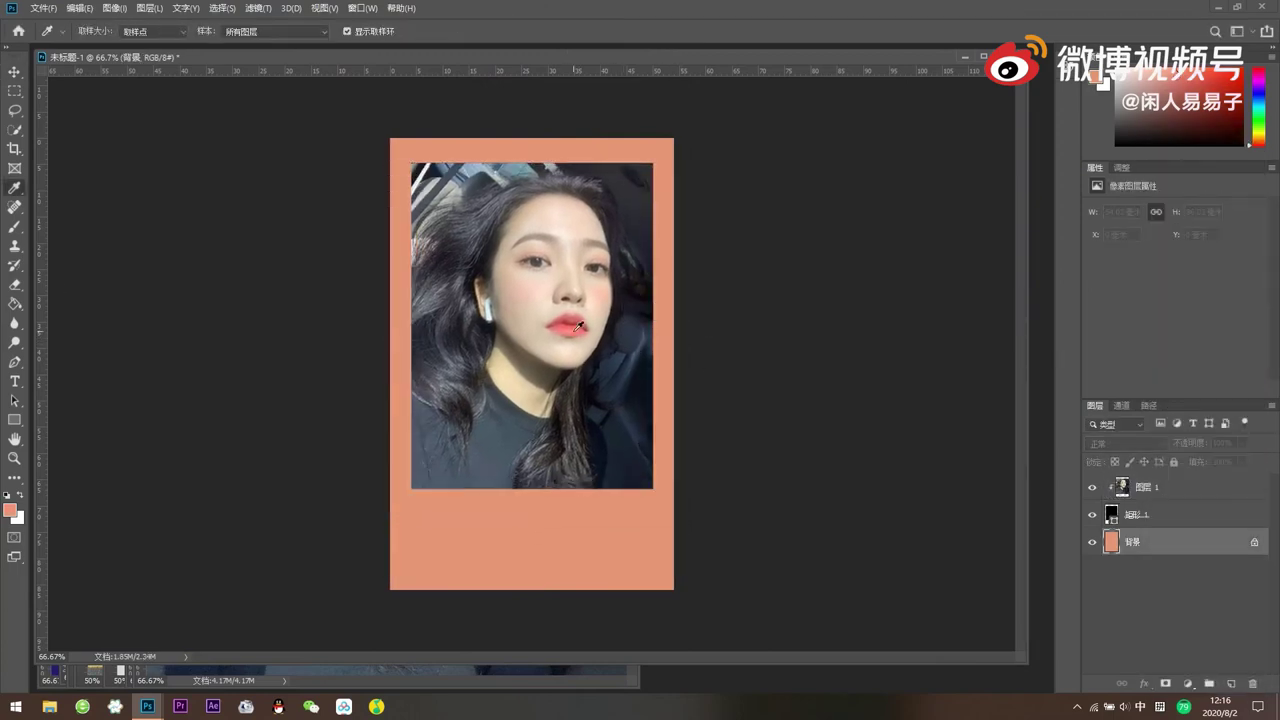
pyautogui.hotkey('alt', 'Delete')
pyautogui.press('g')
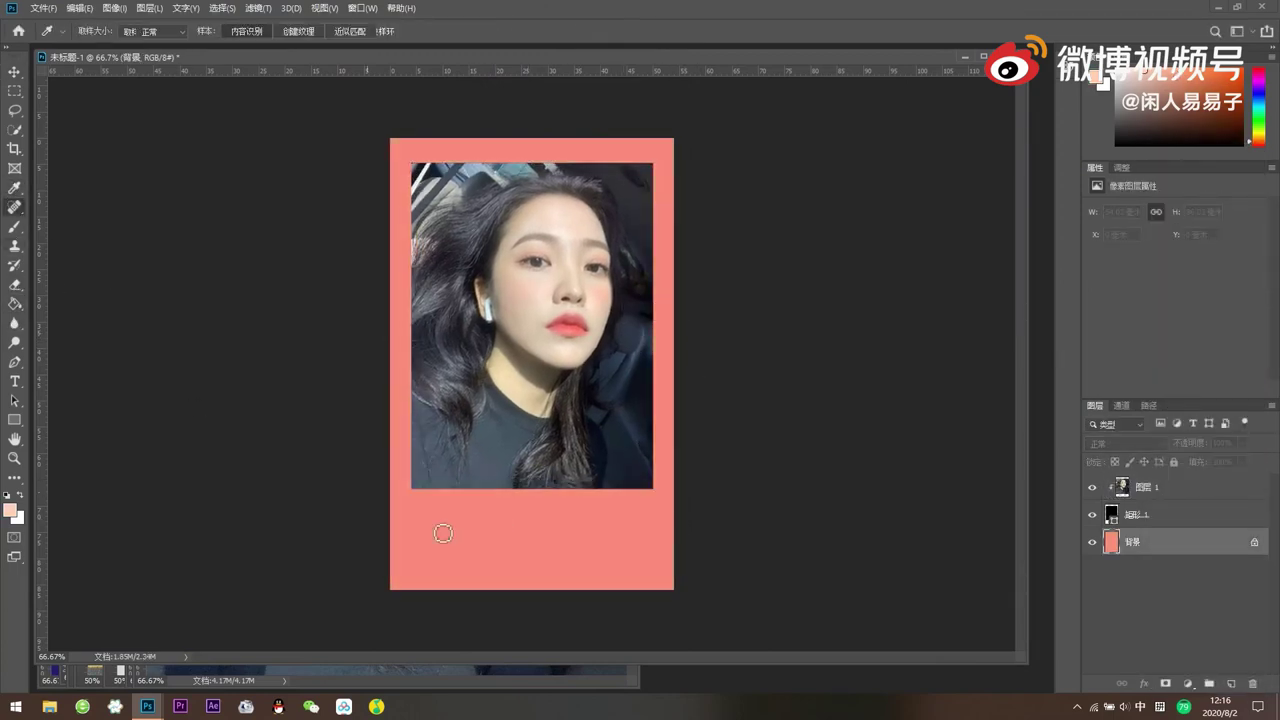
pyautogui.click(471, 557)
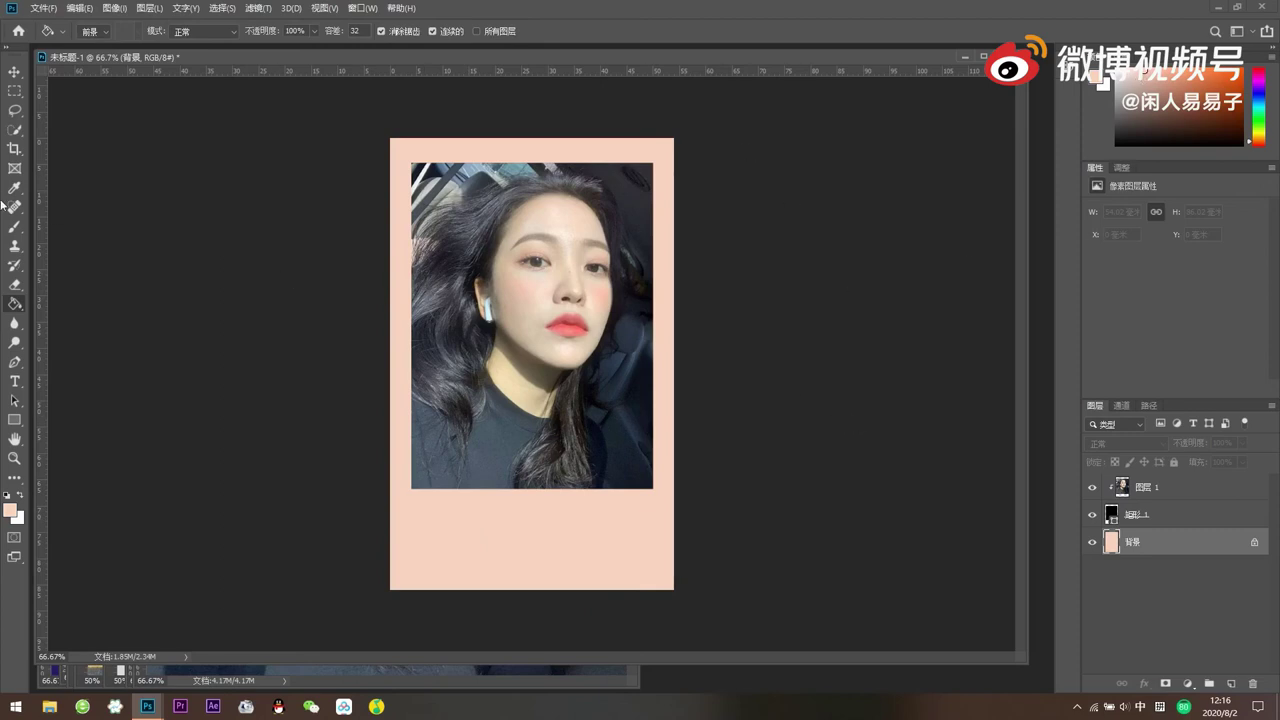
# - Try blue-grey and dark navy fills sampled from the photo on the background
pyautogui.press('i')
pyautogui.click(10, 306)
pyautogui.click(618, 563)
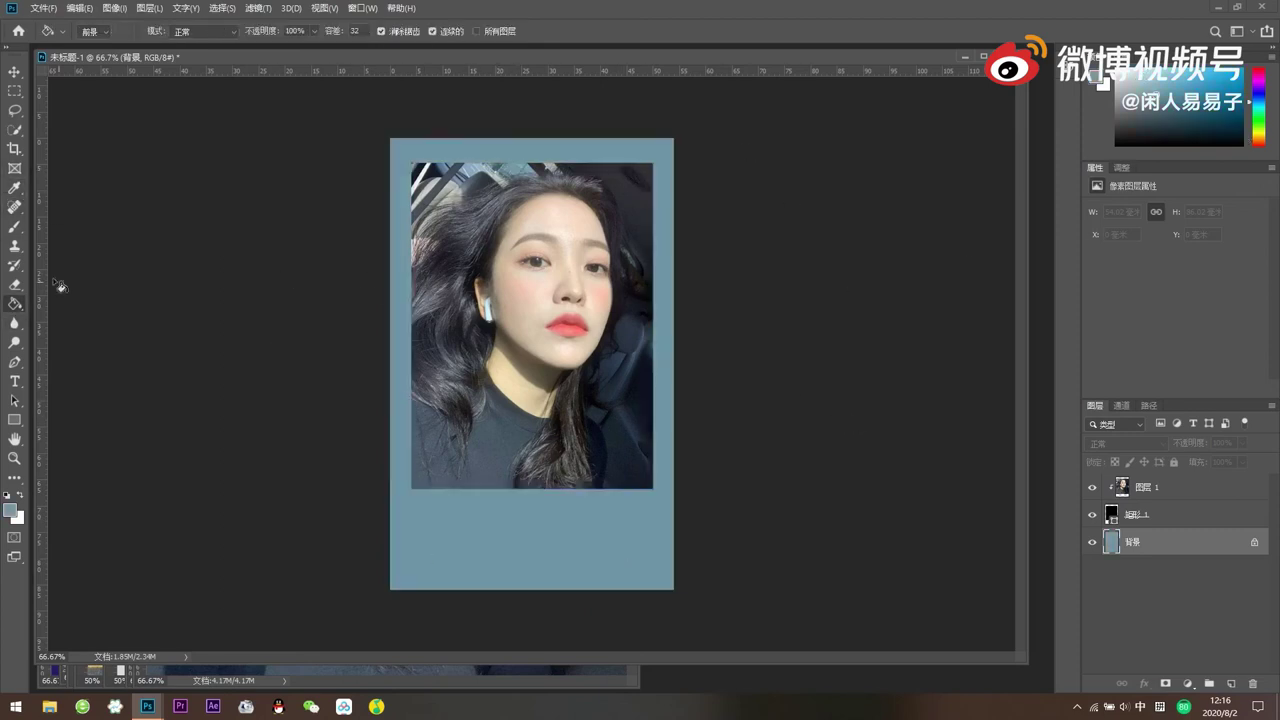
pyautogui.press('i')
pyautogui.click(652, 262)
pyautogui.click(15, 303)
pyautogui.click(481, 512)
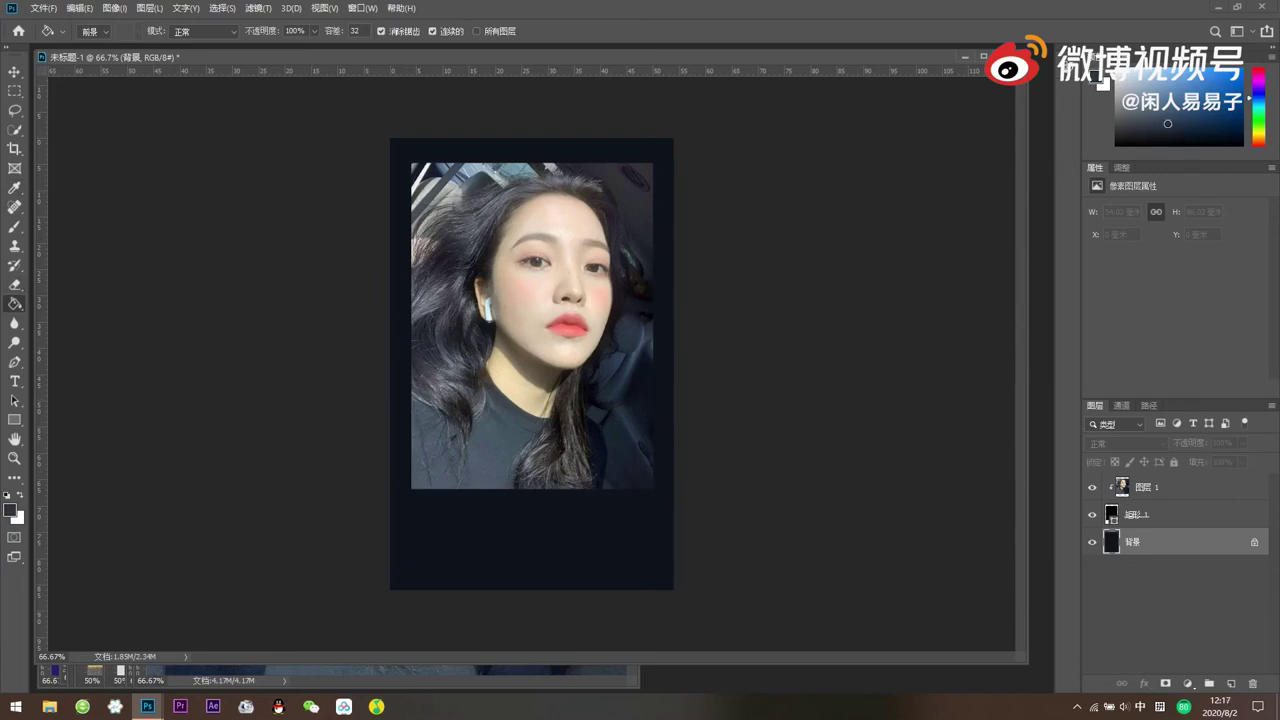
pyautogui.hotkey('ctrl', 'z')
pyautogui.click(633, 506)
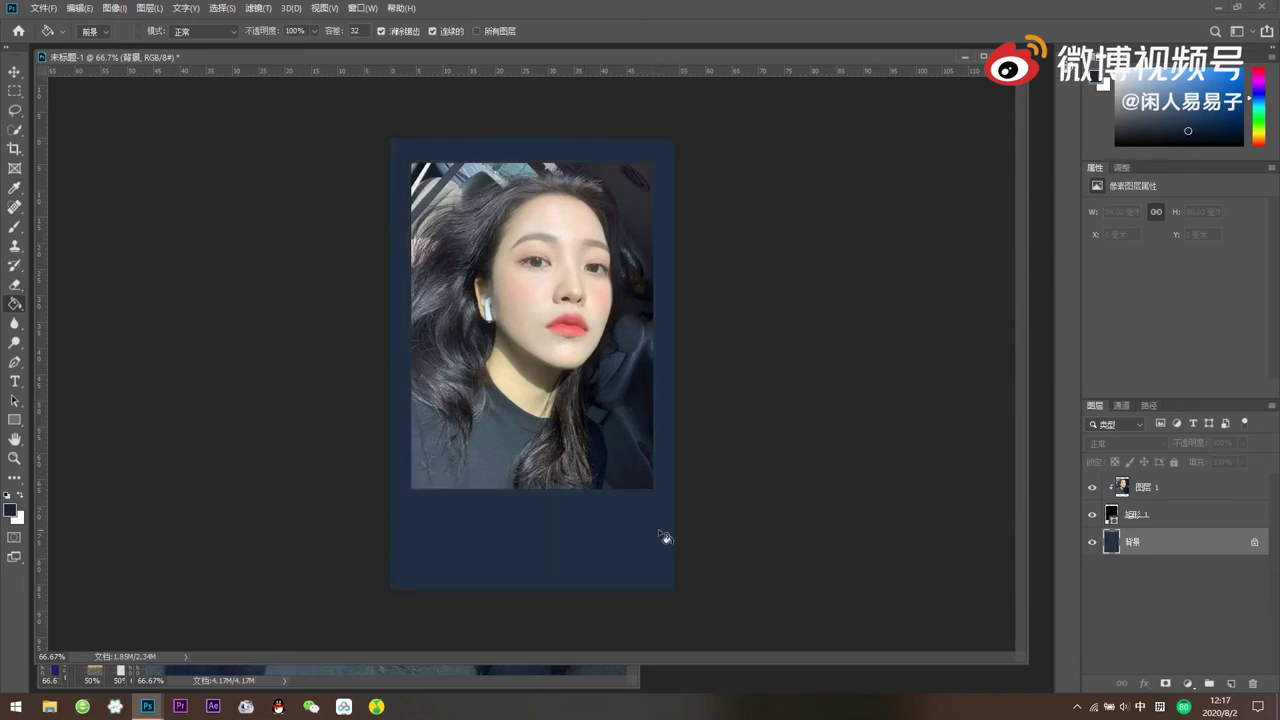
# - Fill the card background with grey-blue sampled from the photo's top-left corner
pyautogui.press('i')
pyautogui.click(443, 186)
pyautogui.press('g')
pyautogui.click(488, 530)
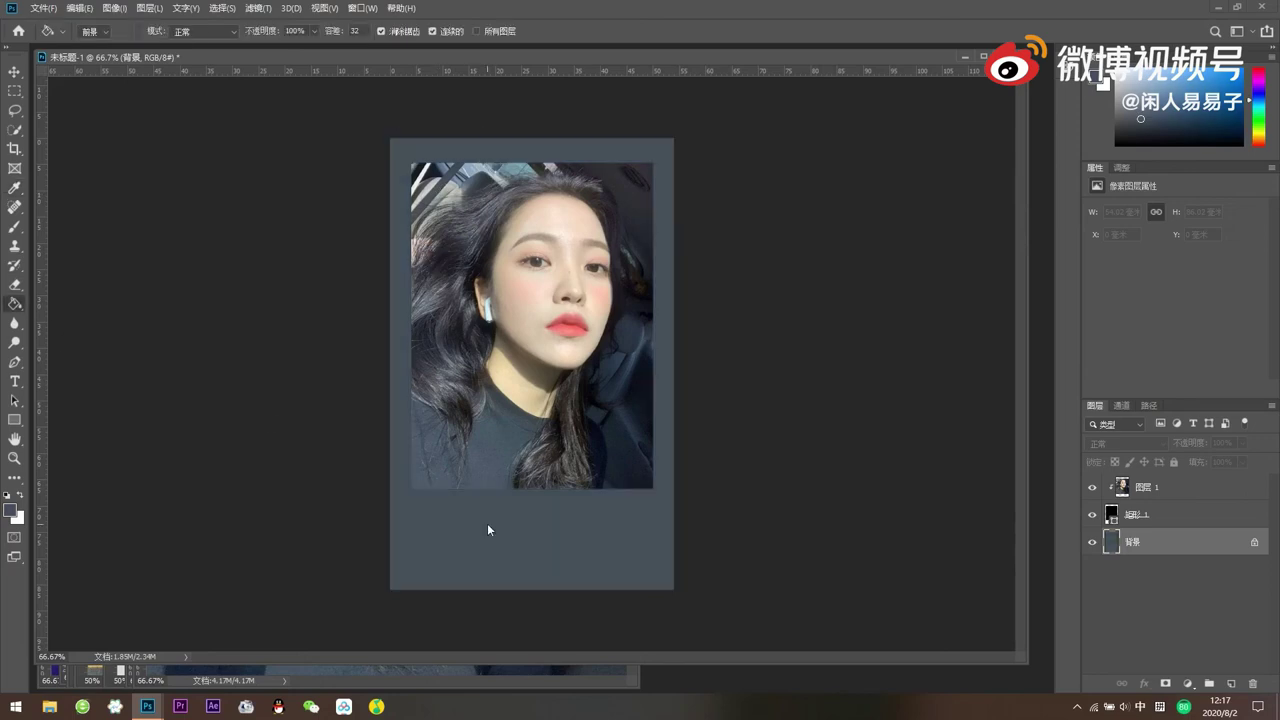
# - Export the grey-blue card as a JPG into the EEZ成片 folder
pyautogui.click(50, 8)
pyautogui.click(200, 220)
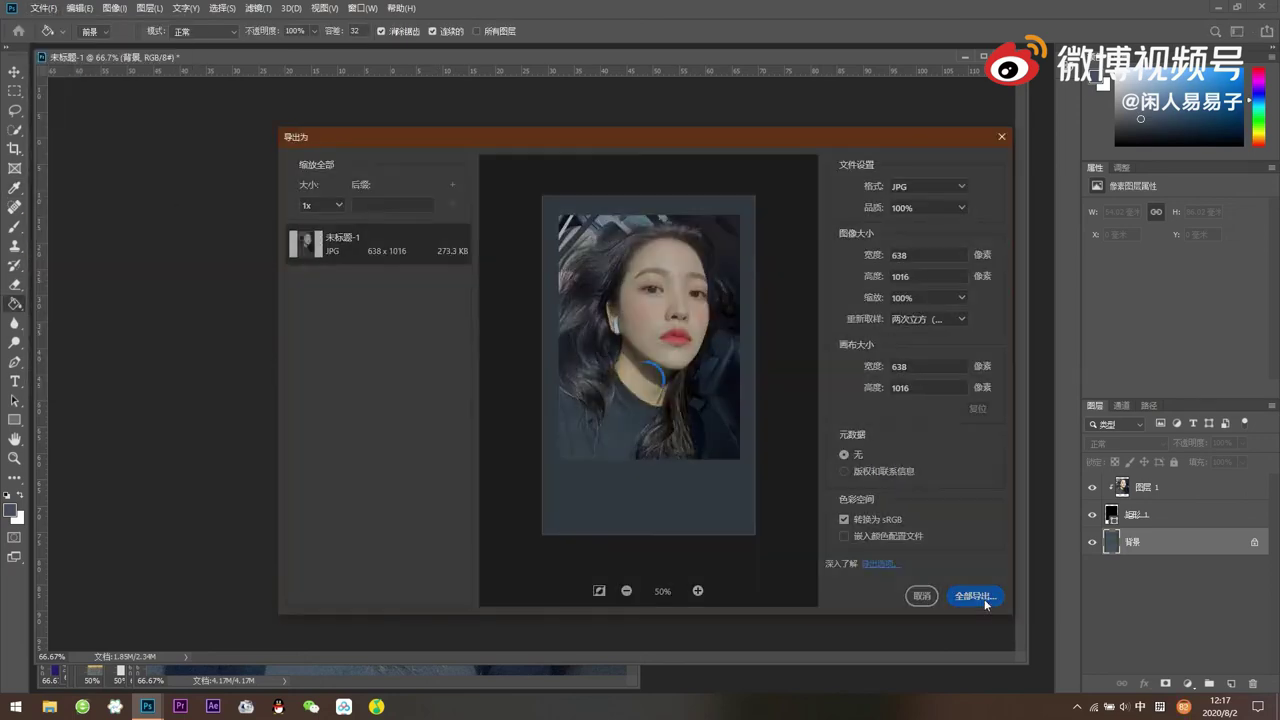
pyautogui.click(975, 596)
pyautogui.doubleClick(457, 194)
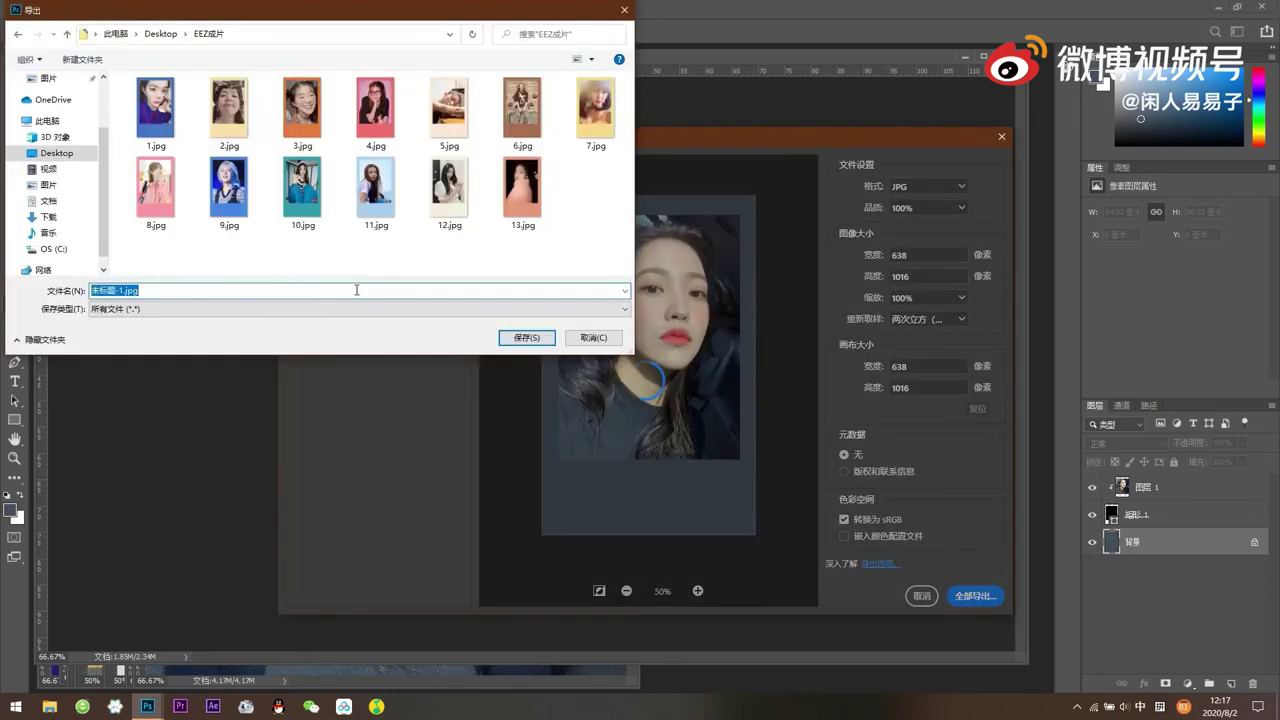
pyautogui.click(523, 331)
# - Refill the card background light grey, then pale pink sampled from the photo
pyautogui.press('i')
pyautogui.click(485, 205)
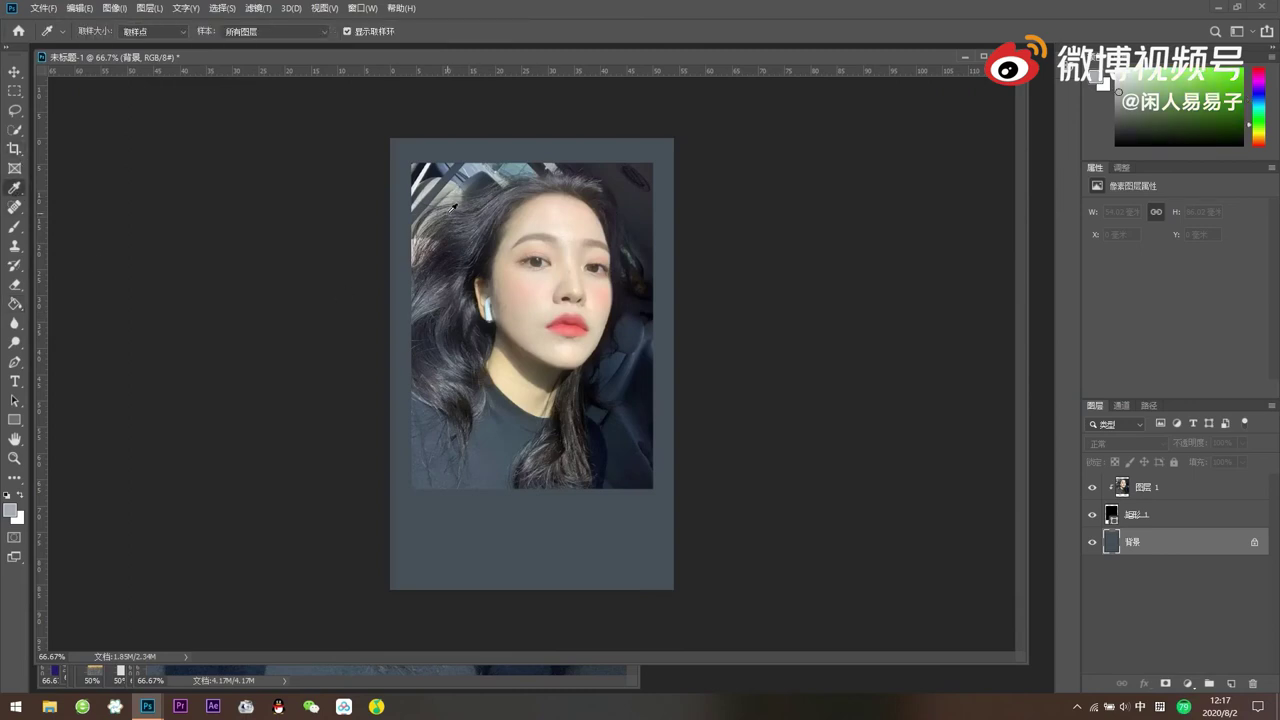
pyautogui.press('g')
pyautogui.click(497, 520)
pyautogui.press('i')
pyautogui.click(483, 287)
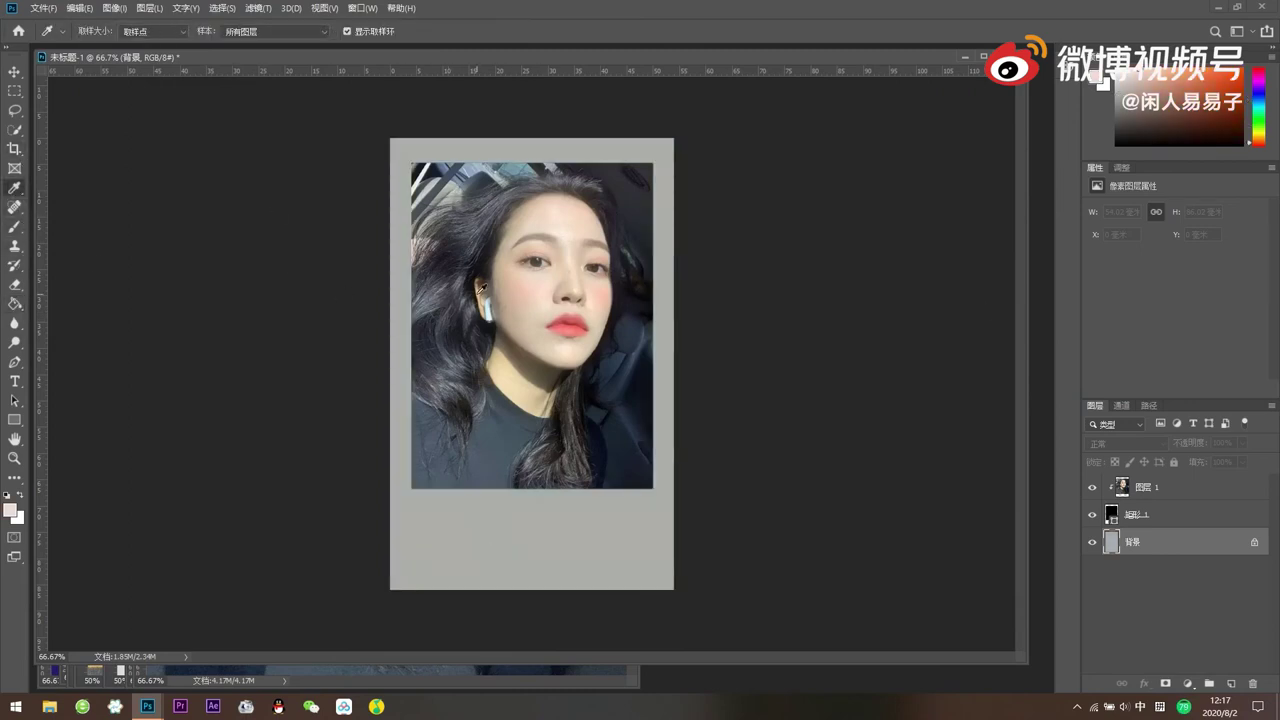
pyautogui.press('g')
pyautogui.click(477, 531)
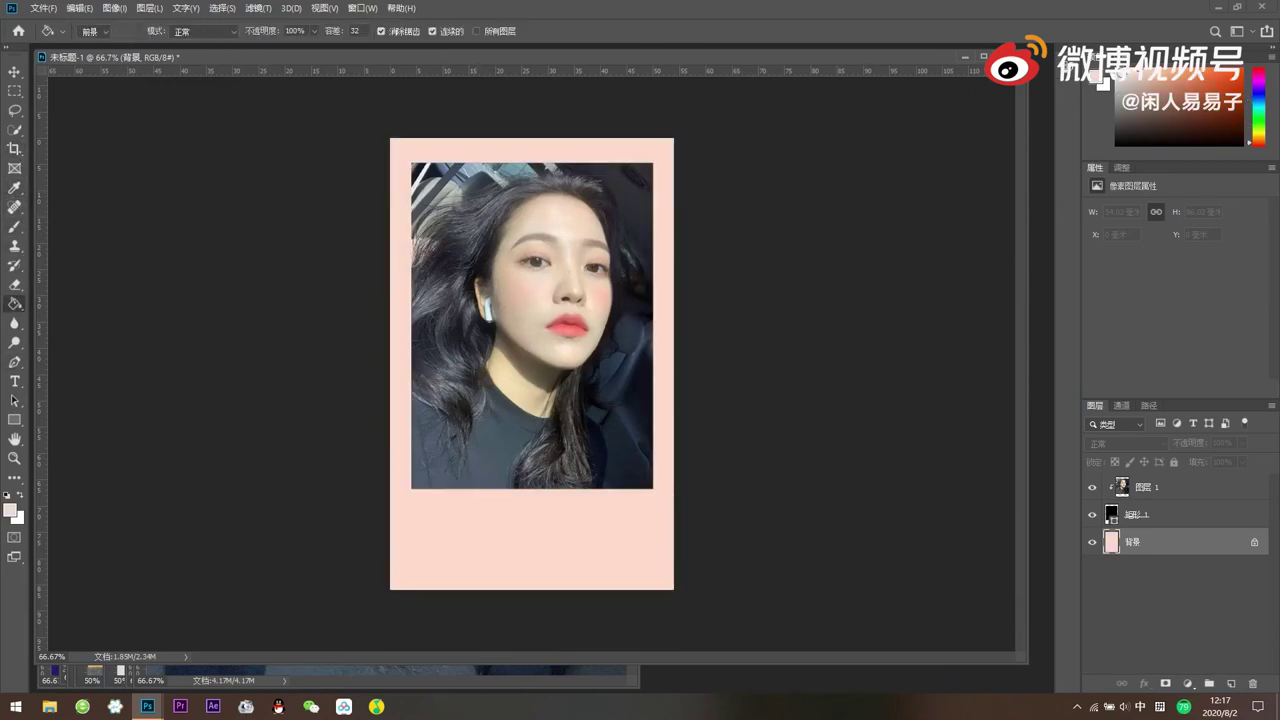
# - Export the pale-pink card as a JPG into the EEZ成片 folder
pyautogui.click(33, 12)
pyautogui.click(260, 220)
pyautogui.press('Return')
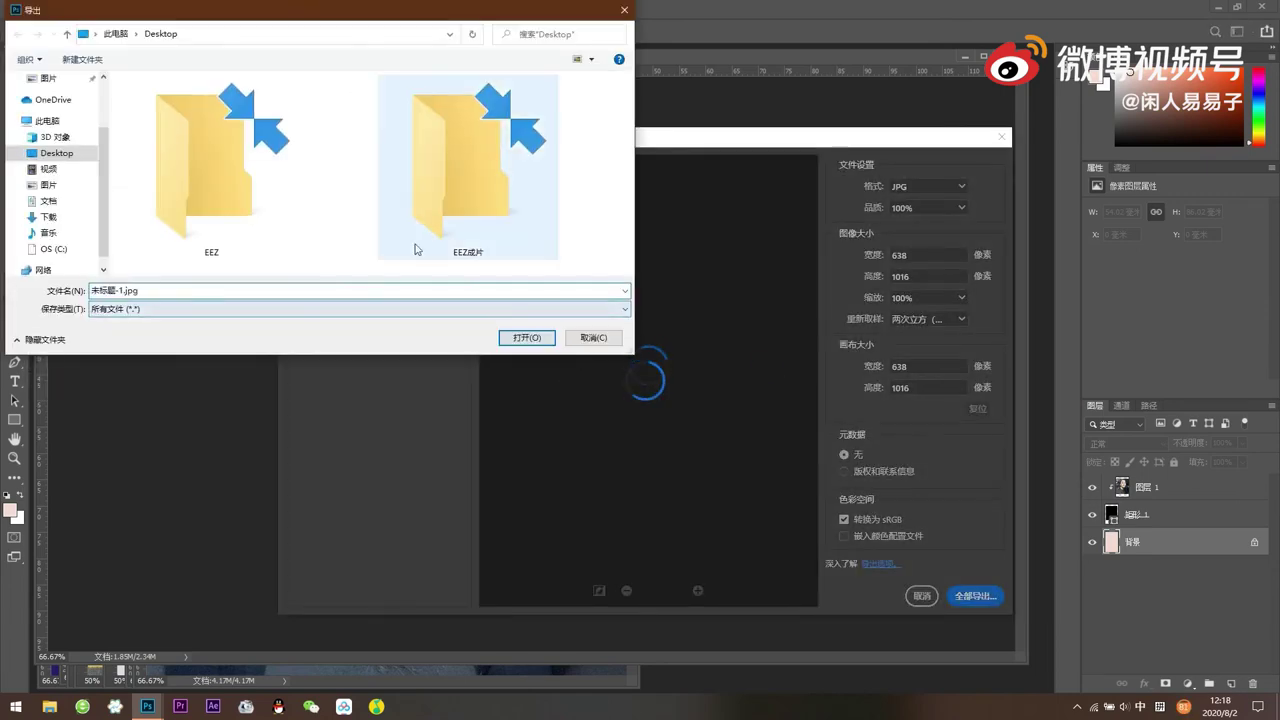
pyautogui.doubleClick(415, 249)
pyautogui.press('Return')
# - Swap in the white-dress sofa photo, scaled and clipped into the black rectangle
pyautogui.click(1140, 487)
pyautogui.press('Delete')
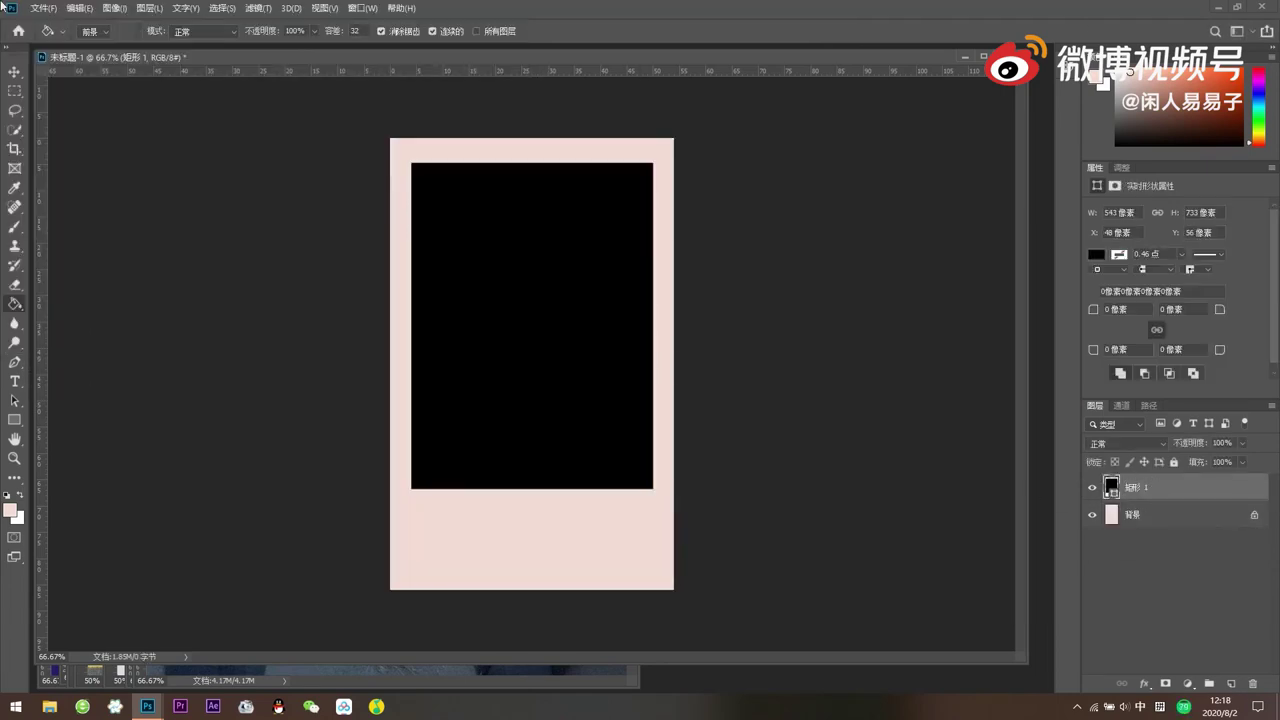
pyautogui.click(42, 8)
pyautogui.press('Escape')
pyautogui.hotkey('ctrl', 'o')
pyautogui.click(526, 334)
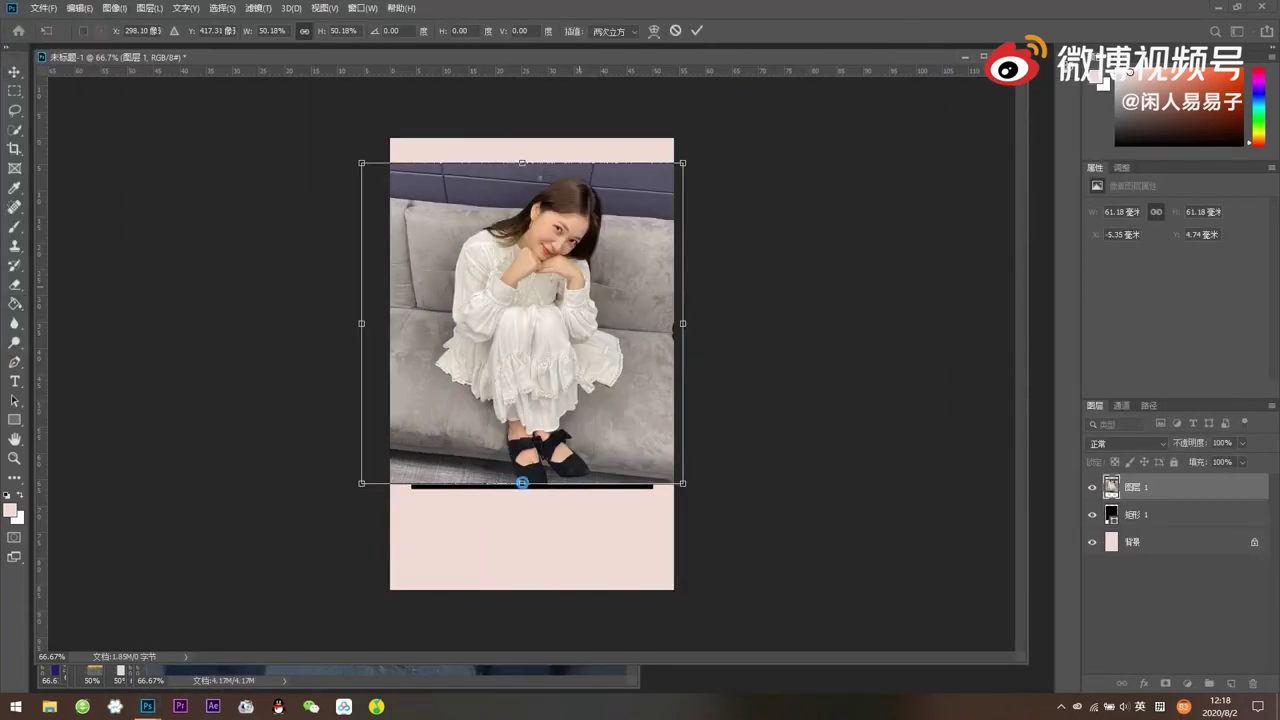
pyautogui.moveTo(522, 483); pyautogui.dragTo(524, 505)
pyautogui.rightClick(1135, 487)
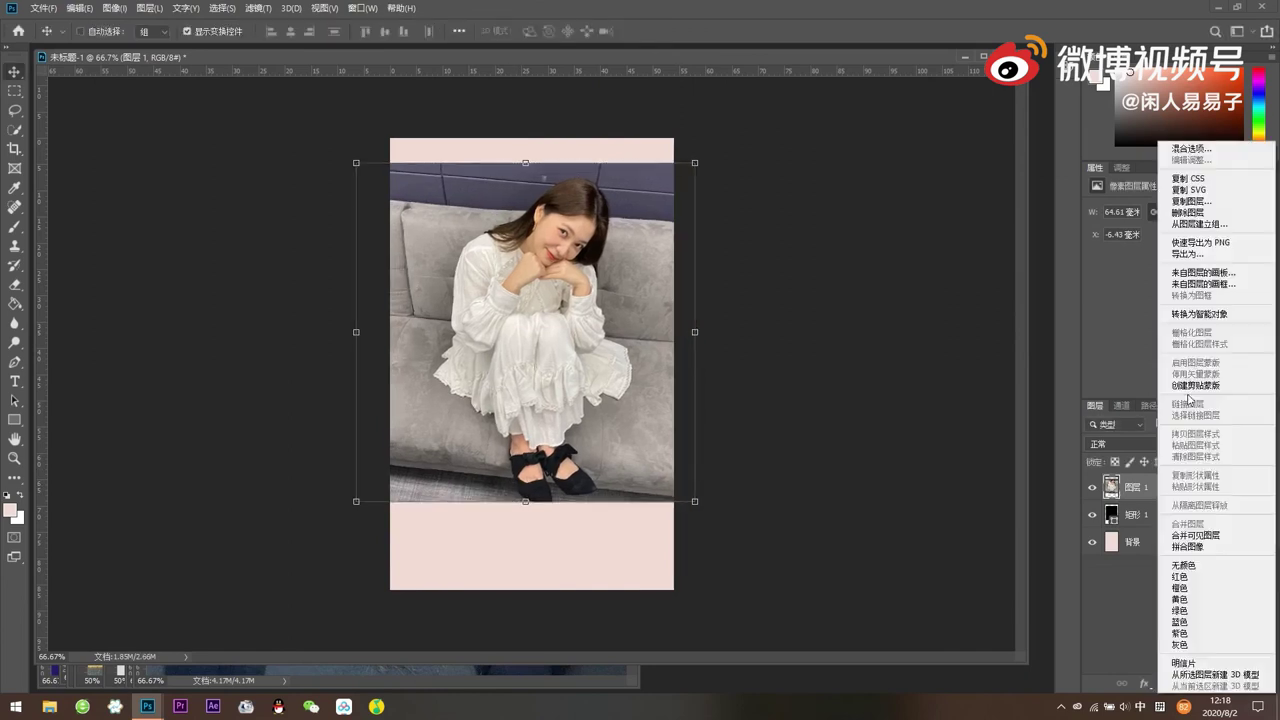
pyautogui.click(1170, 400)
pyautogui.moveTo(617, 344); pyautogui.dragTo(603, 338)
# - Try dark purple, light beige and white background fills, settling on light beige
pyautogui.click(1130, 542)
pyautogui.click(14, 187)
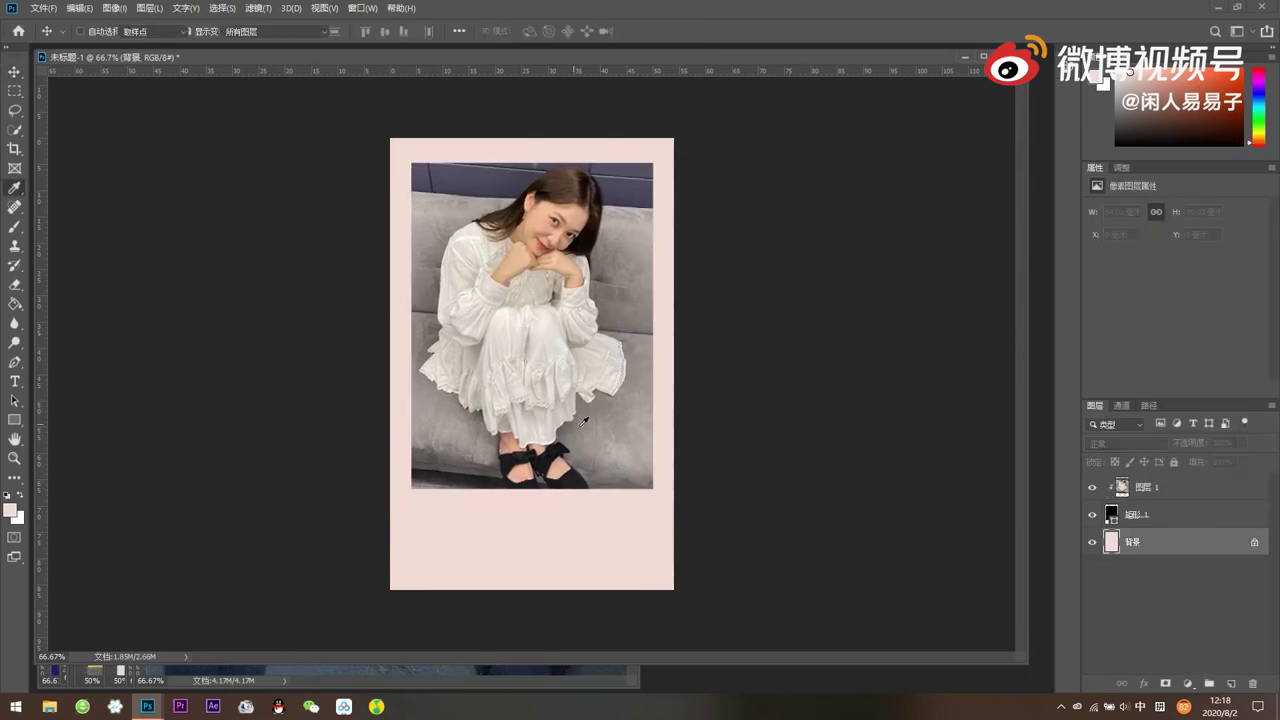
pyautogui.click(14, 303)
pyautogui.click(514, 543)
pyautogui.click(14, 207)
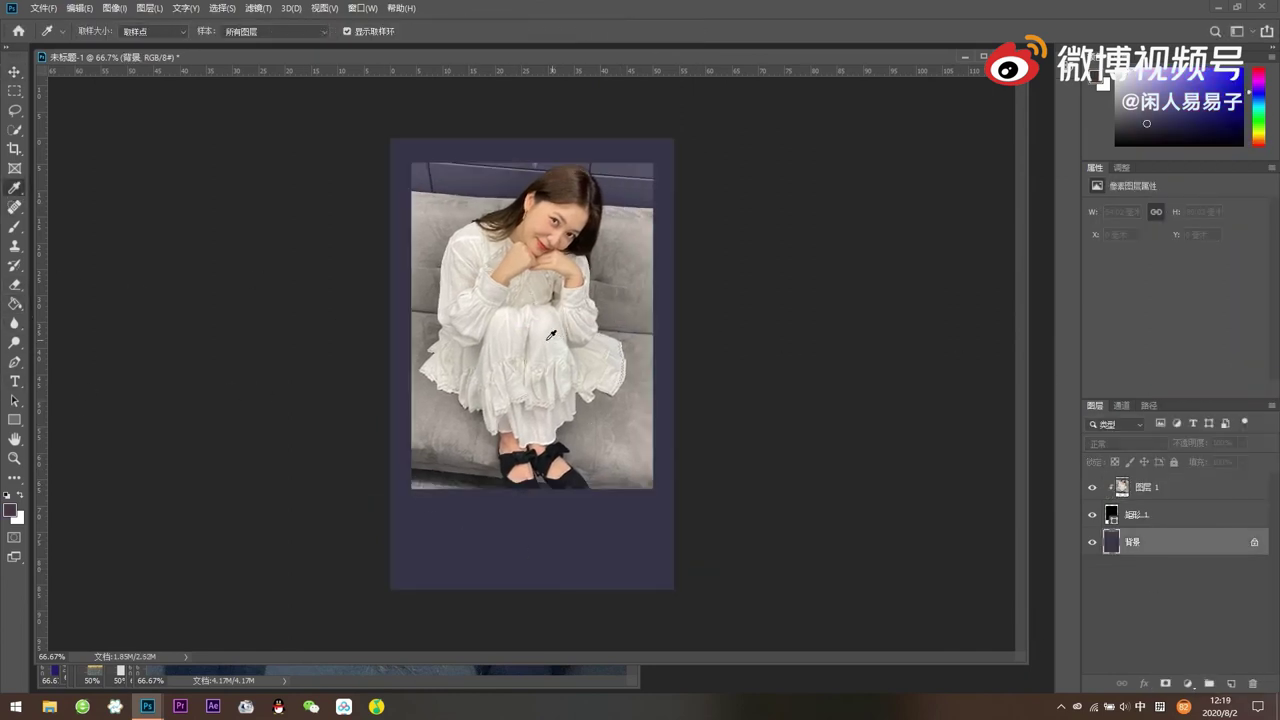
pyautogui.click(14, 303)
pyautogui.click(517, 549)
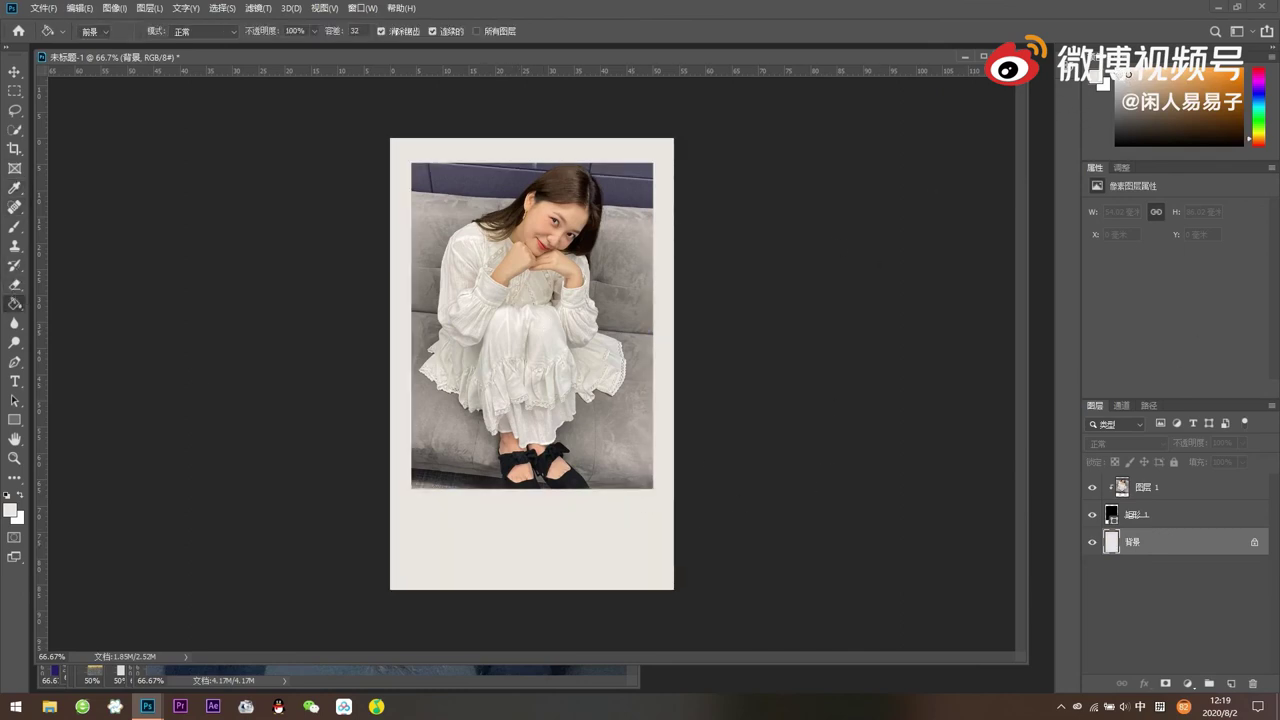
pyautogui.press('x')
pyautogui.click(499, 547)
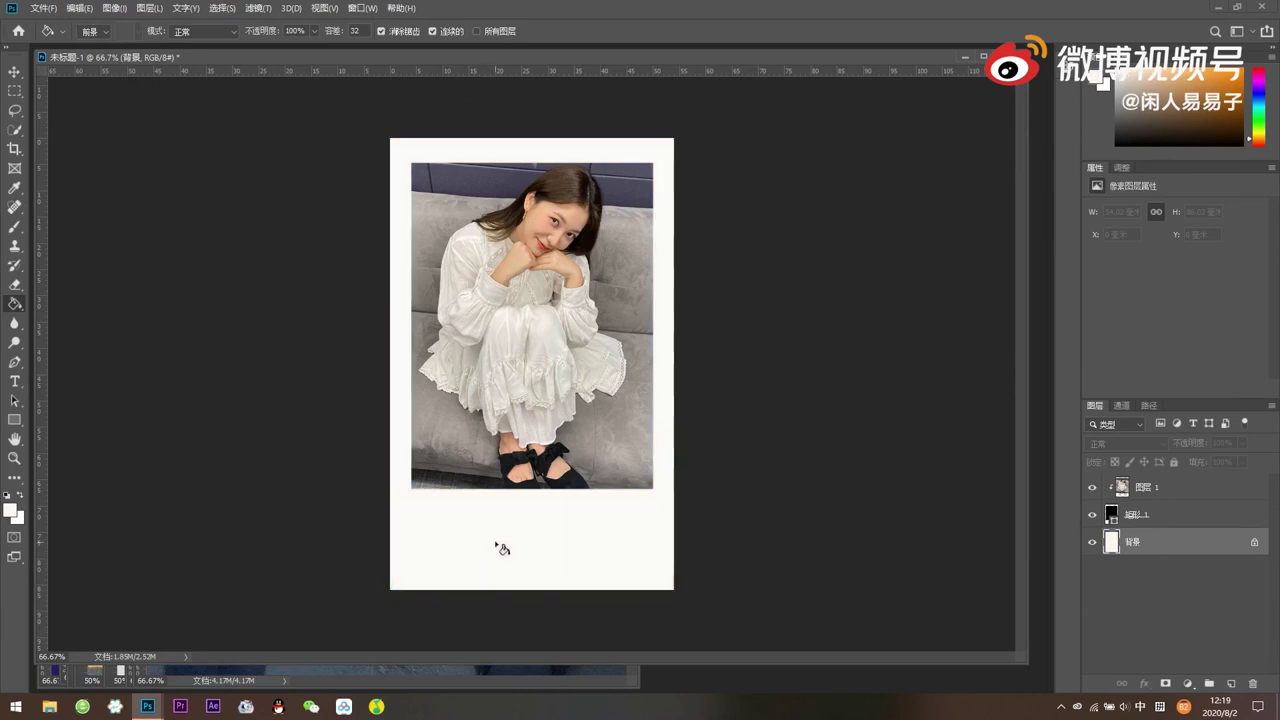
pyautogui.hotkey('ctrl', 'z')
# - Enlarge the sofa photo slightly and shift it within the frame
pyautogui.click(1160, 490)
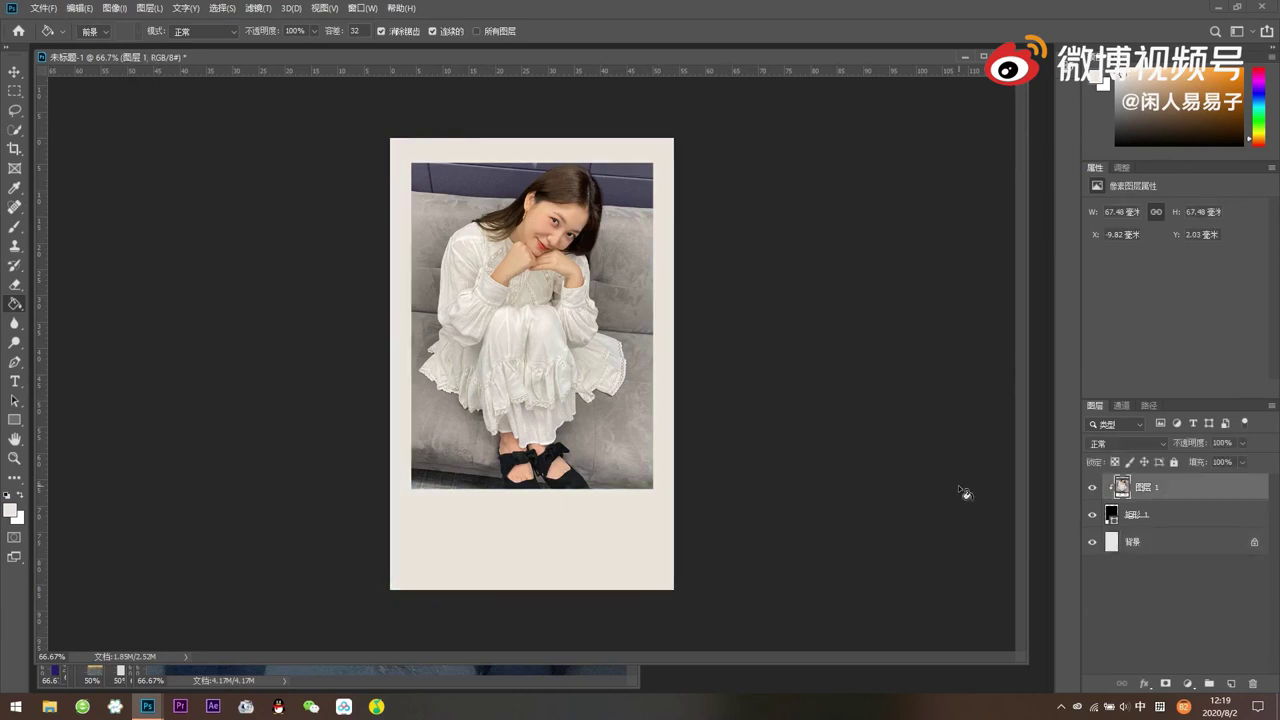
pyautogui.press('v')
pyautogui.moveTo(692, 491); pyautogui.dragTo(667, 467)
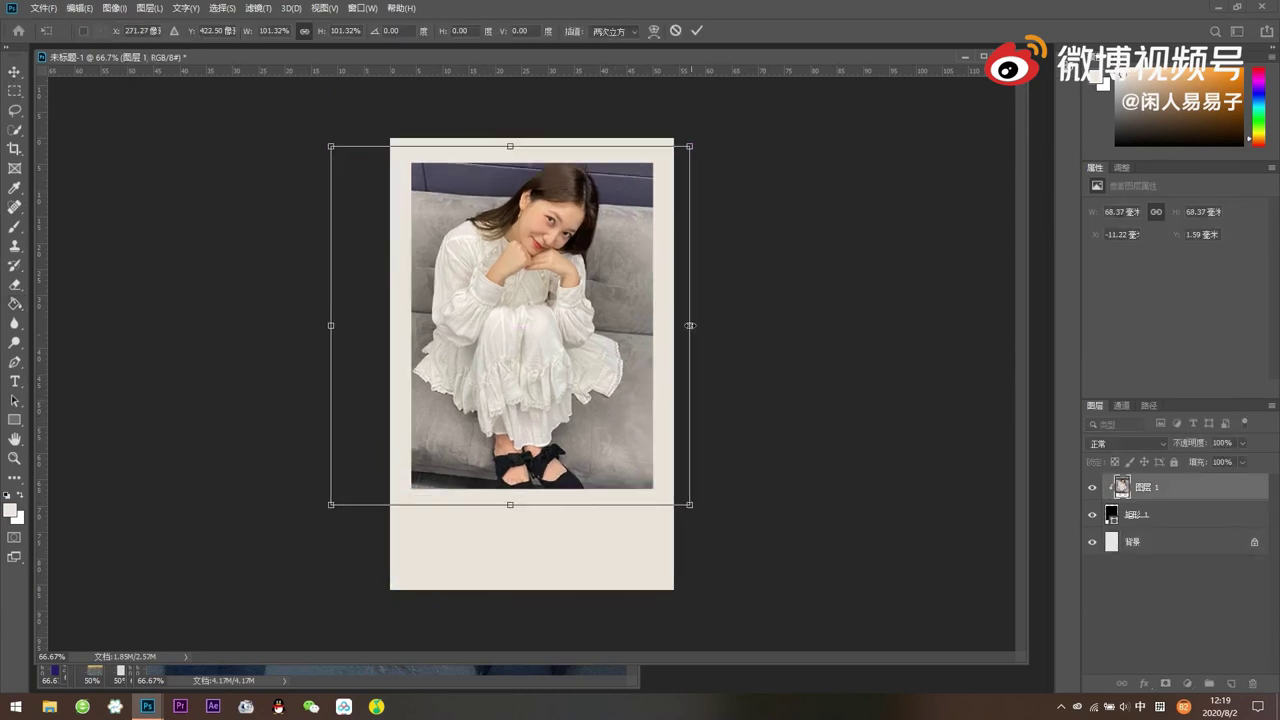
pyautogui.moveTo(575, 374)
pyautogui.mouseDown()
pyautogui.moveTo(591, 395)
pyautogui.moveTo(585, 340)
pyautogui.mouseUp()
pyautogui.press('Return')
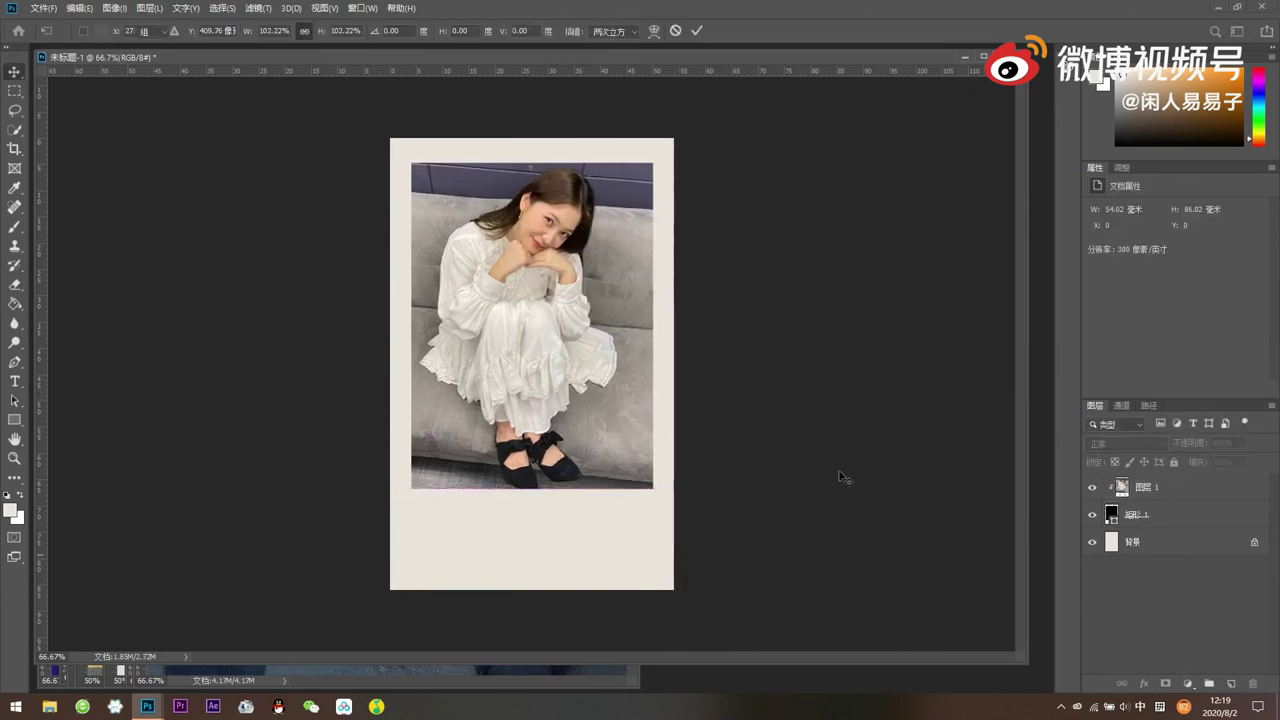
# - Export the beige sofa card as a JPG
pyautogui.click(43, 8)
pyautogui.click(221, 221)
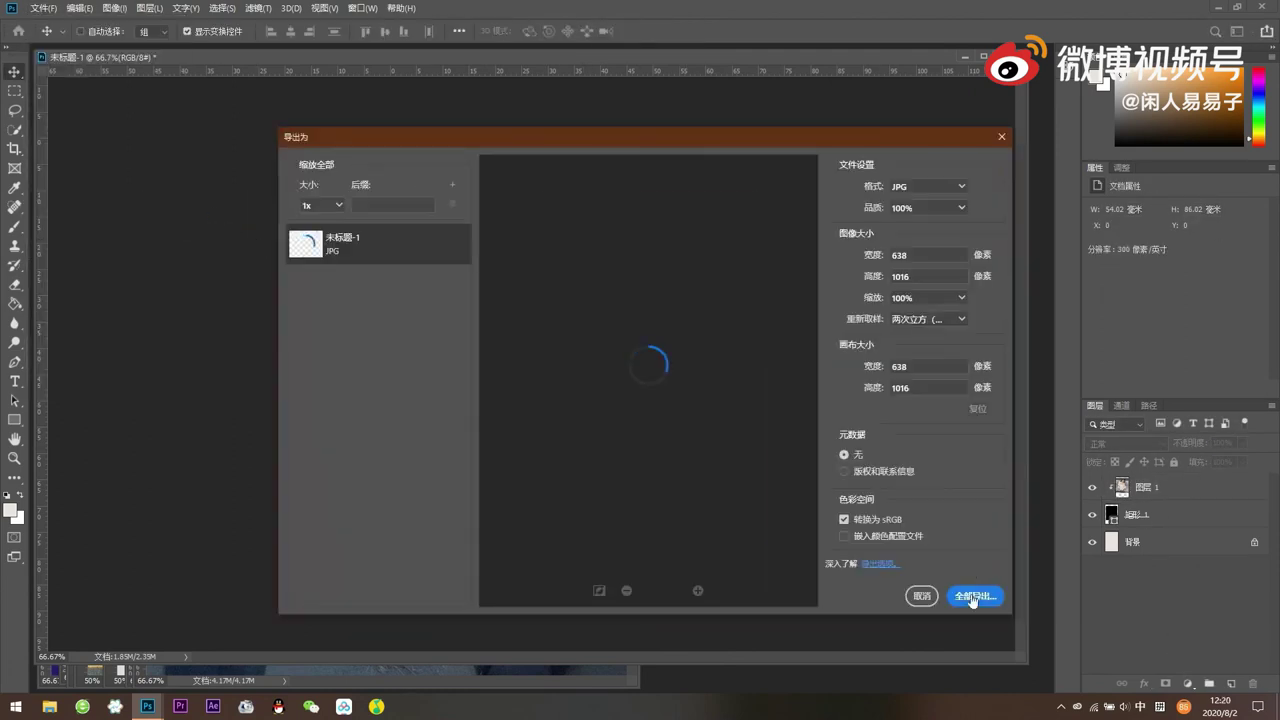
pyautogui.click(975, 595)
pyautogui.press('Return')
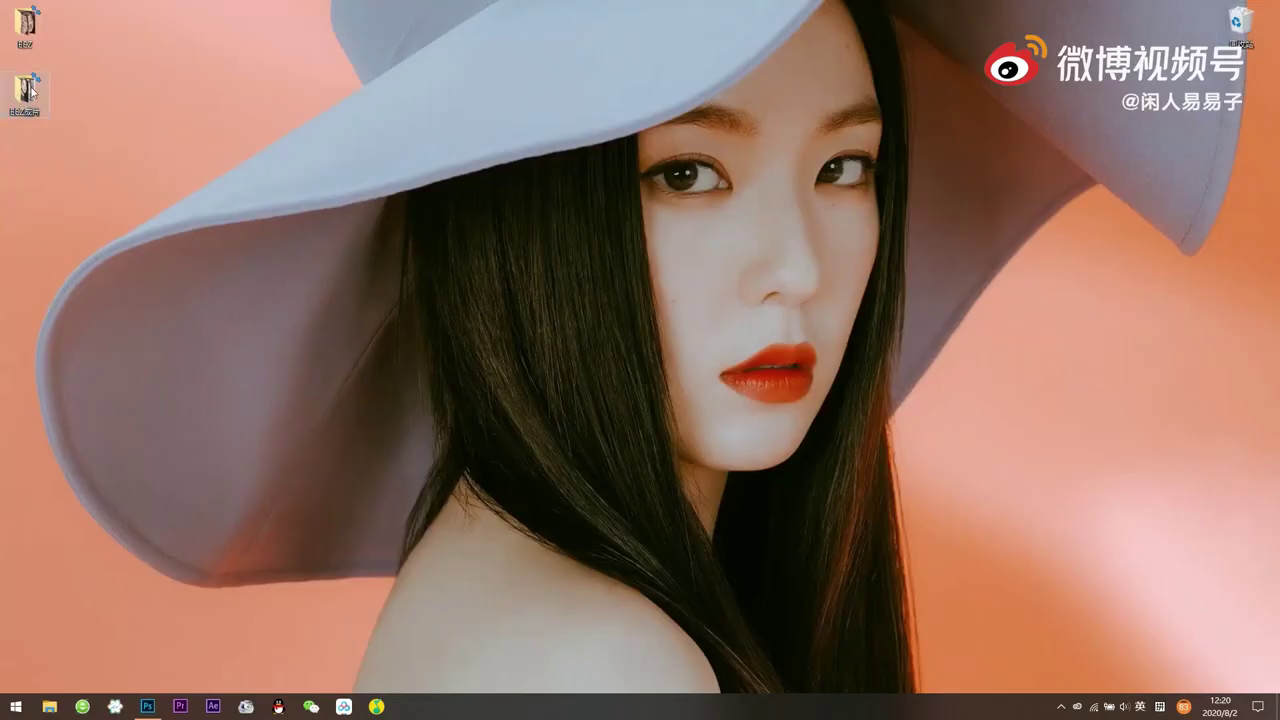
# - Open 1.jpg from the EEZ成片 folder and scroll through all sixteen finished cards
pyautogui.doubleClick(30, 90)
pyautogui.doubleClick(460, 198)
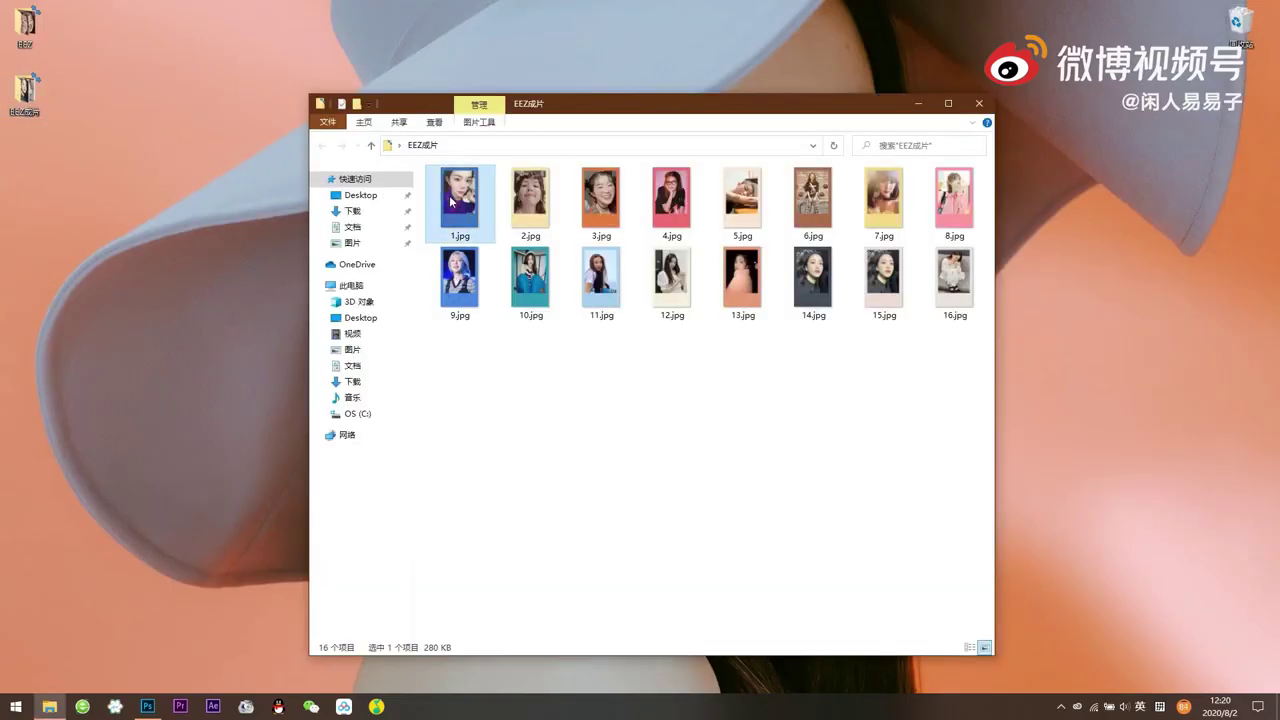
pyautogui.scroll(-1, 936, 407)
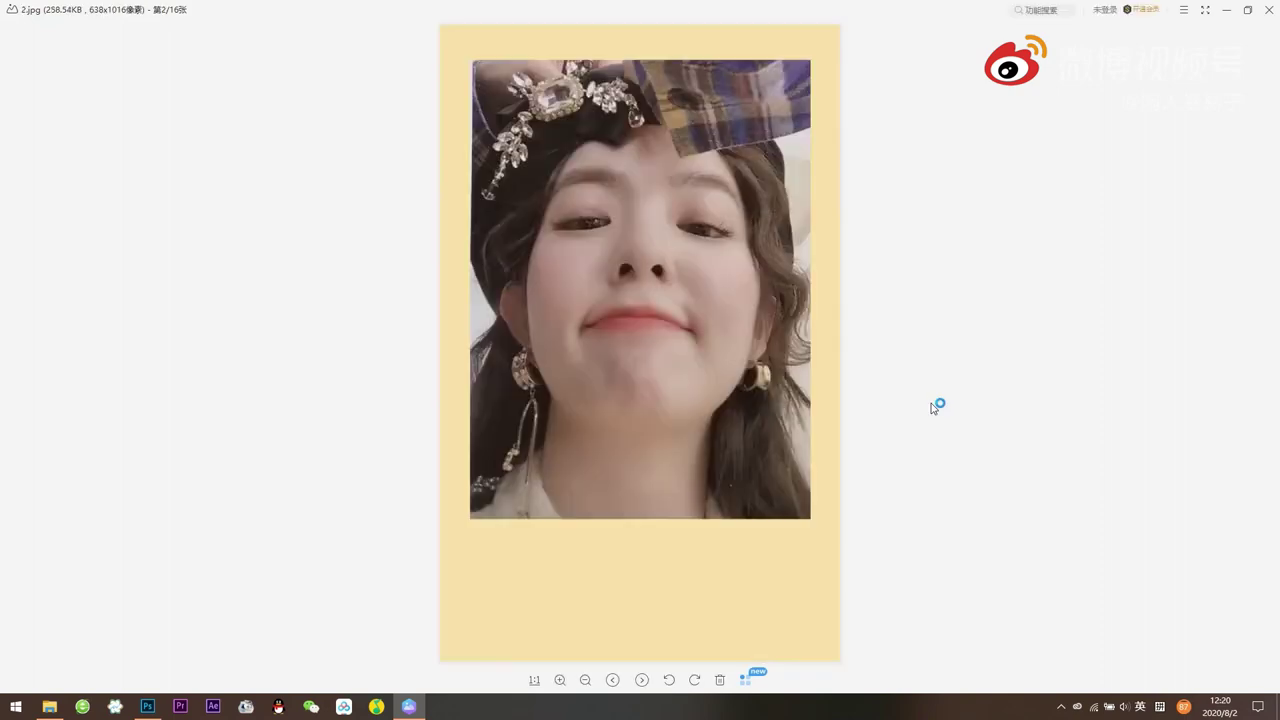
pyautogui.scroll(-1, 936, 407)
pyautogui.scroll(-1, 933, 408)
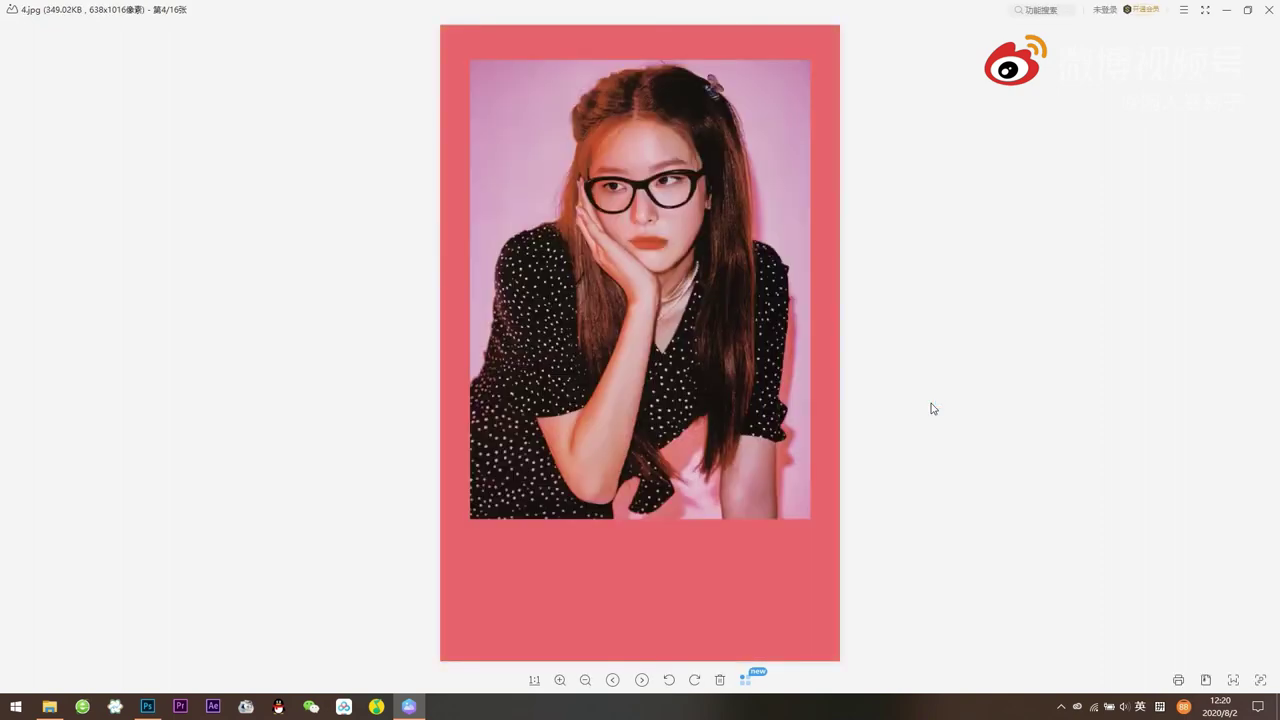
pyautogui.scroll(-1, 933, 408)
pyautogui.scroll(-1, 933, 408)
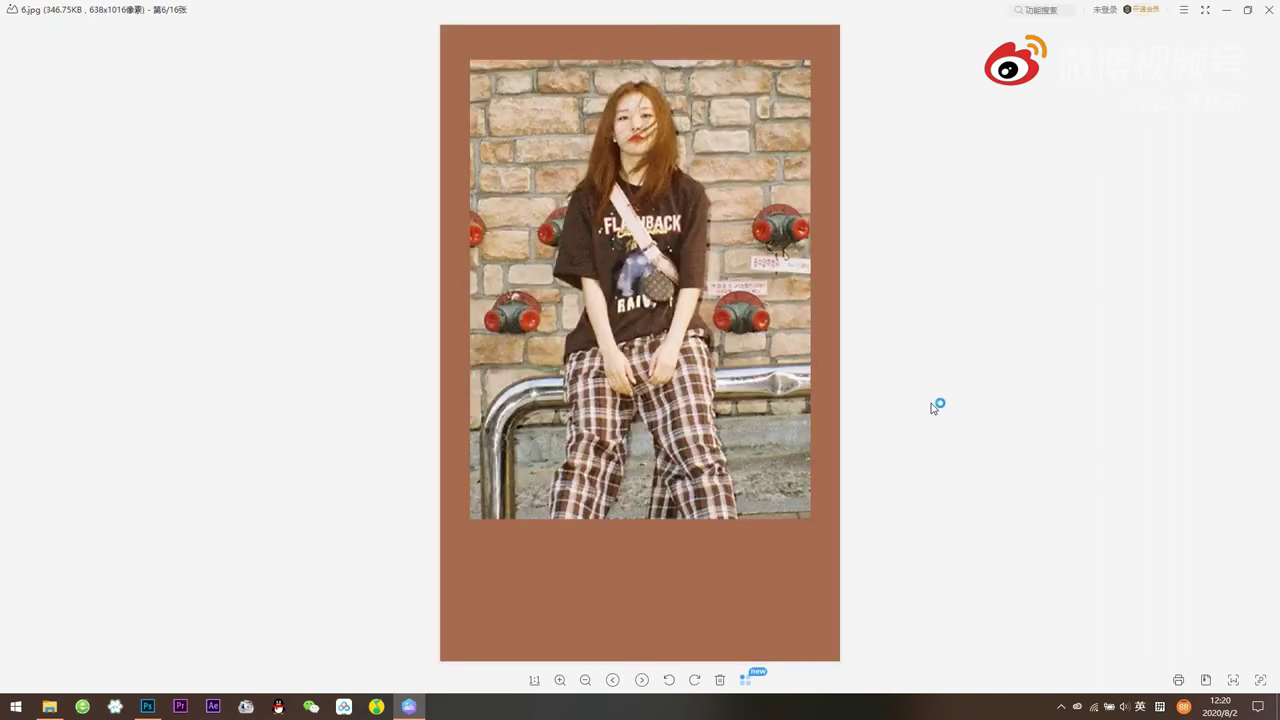
pyautogui.scroll(-1, 933, 408)
pyautogui.scroll(-1, 933, 408)
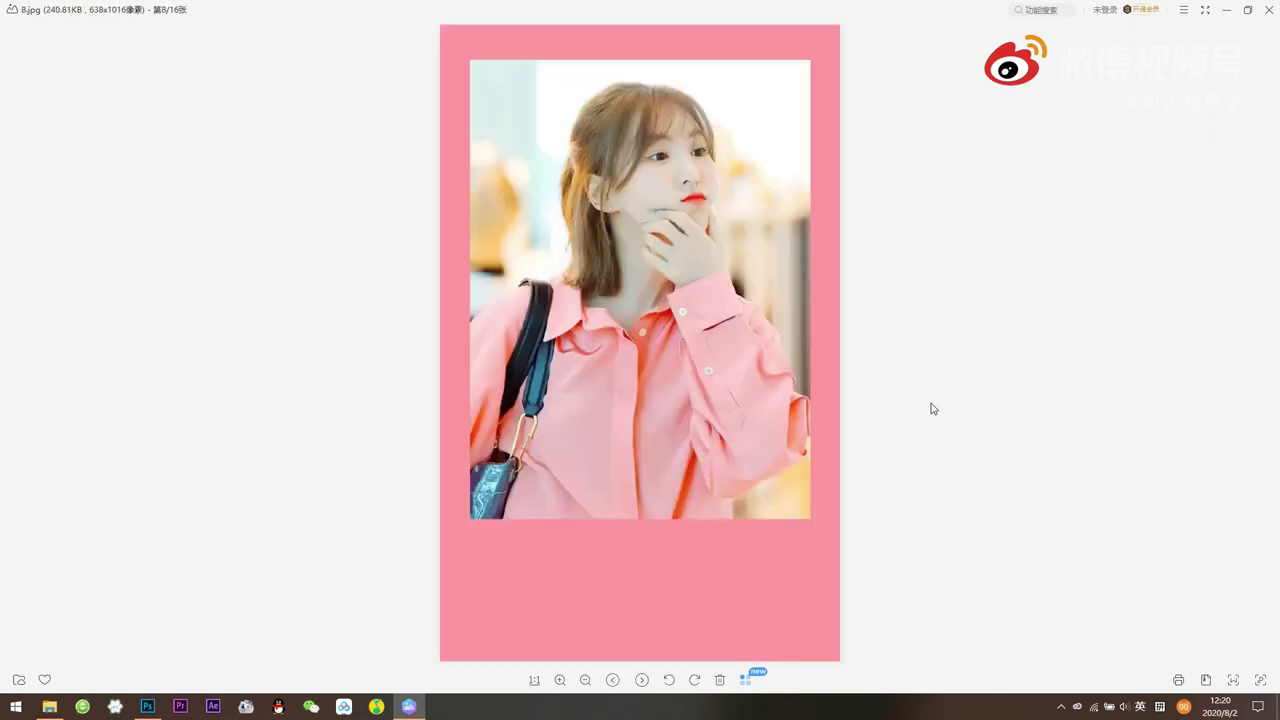
pyautogui.scroll(-1, 933, 408)
pyautogui.scroll(-1, 933, 408)
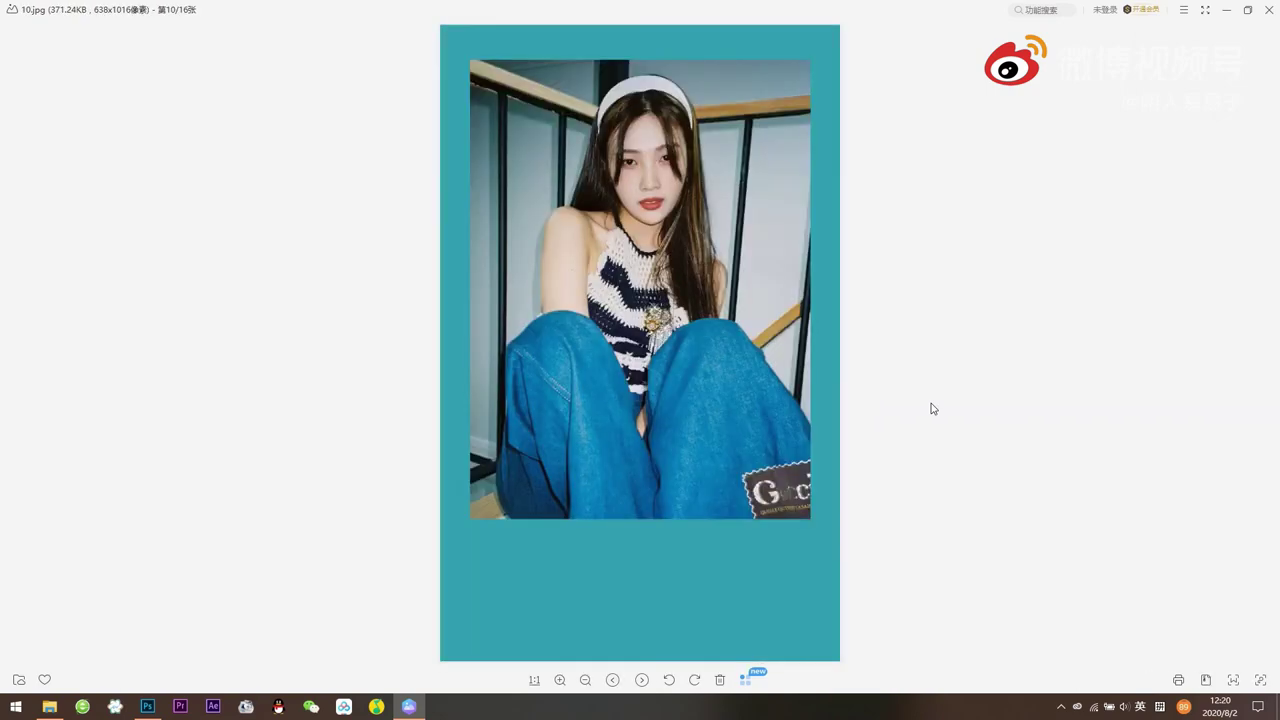
pyautogui.scroll(-1, 933, 408)
pyautogui.scroll(-1, 933, 408)
pyautogui.scroll(-1, 933, 408)
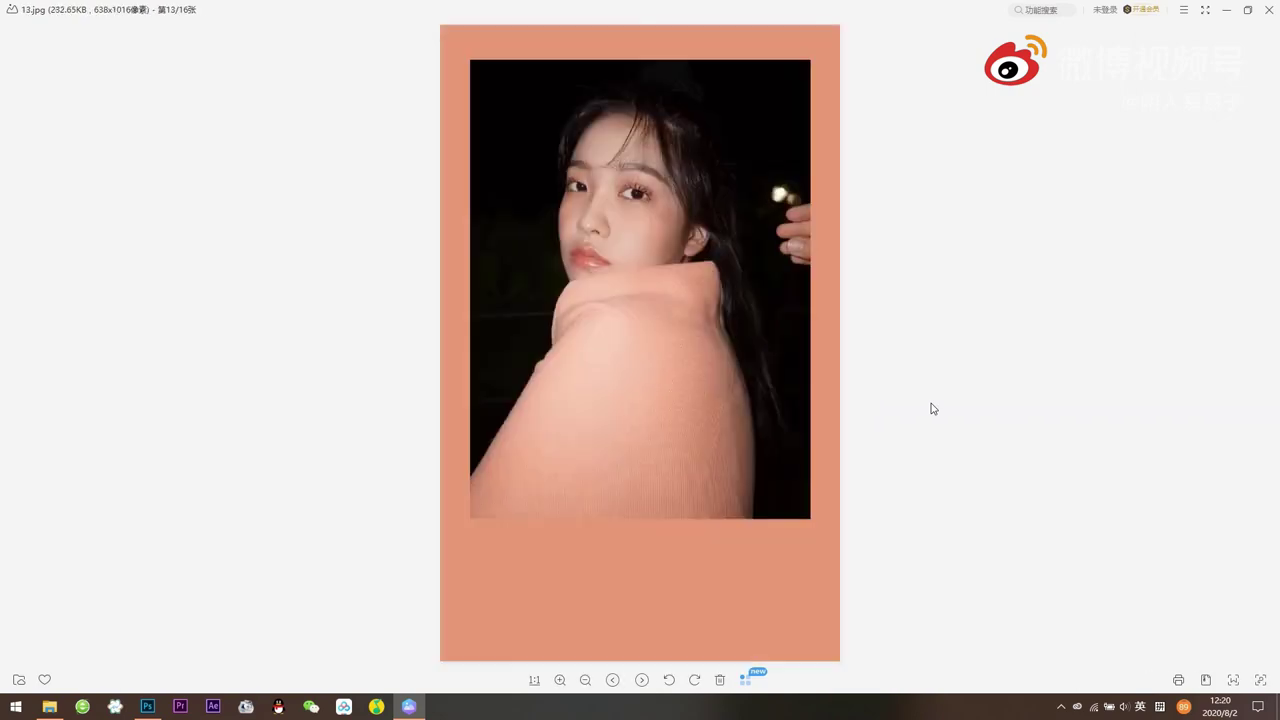
pyautogui.scroll(-1, 933, 408)
pyautogui.scroll(-1, 933, 408)
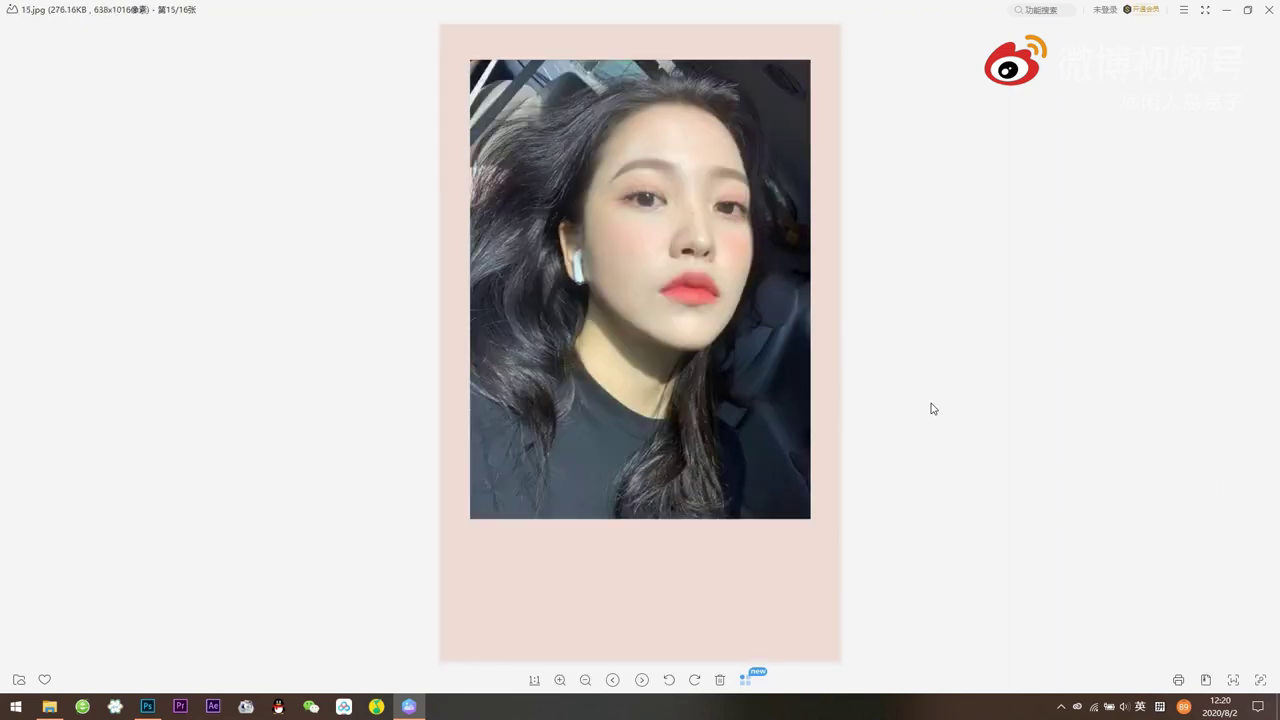
pyautogui.moveTo(1208, 10)
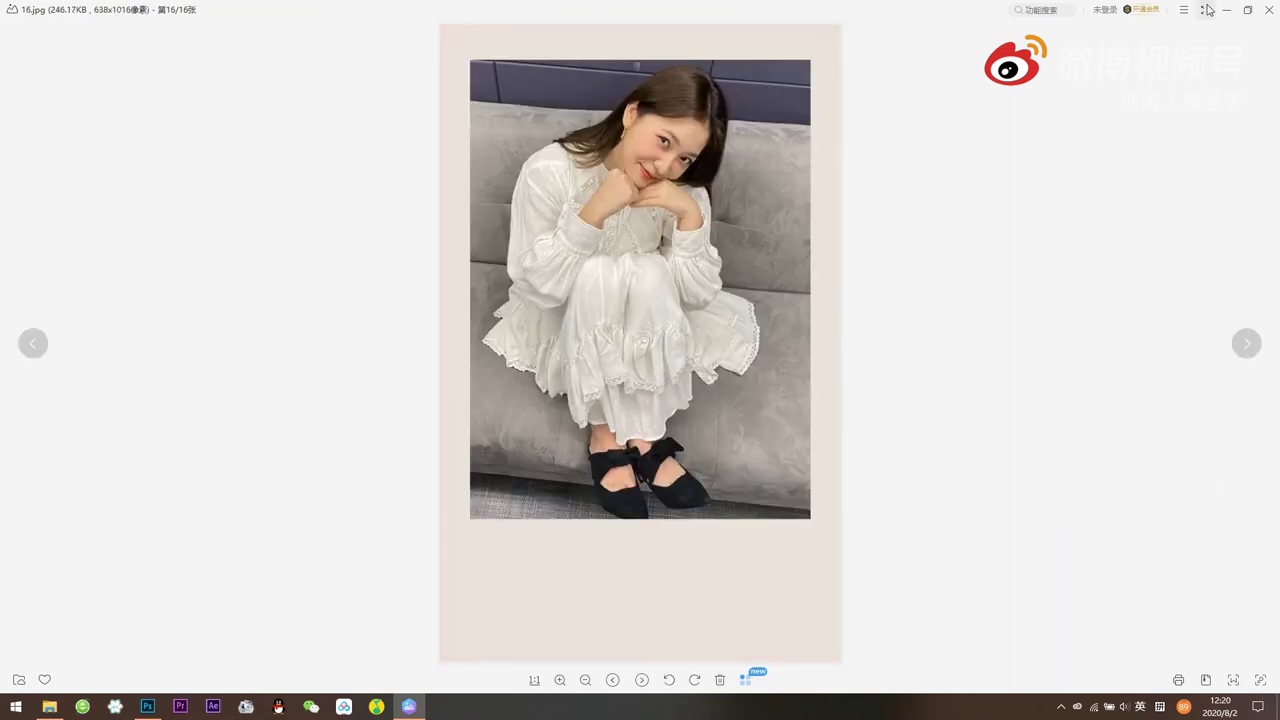
# - Close the image viewer and open a system tray app's menu
pyautogui.click(1273, 12)
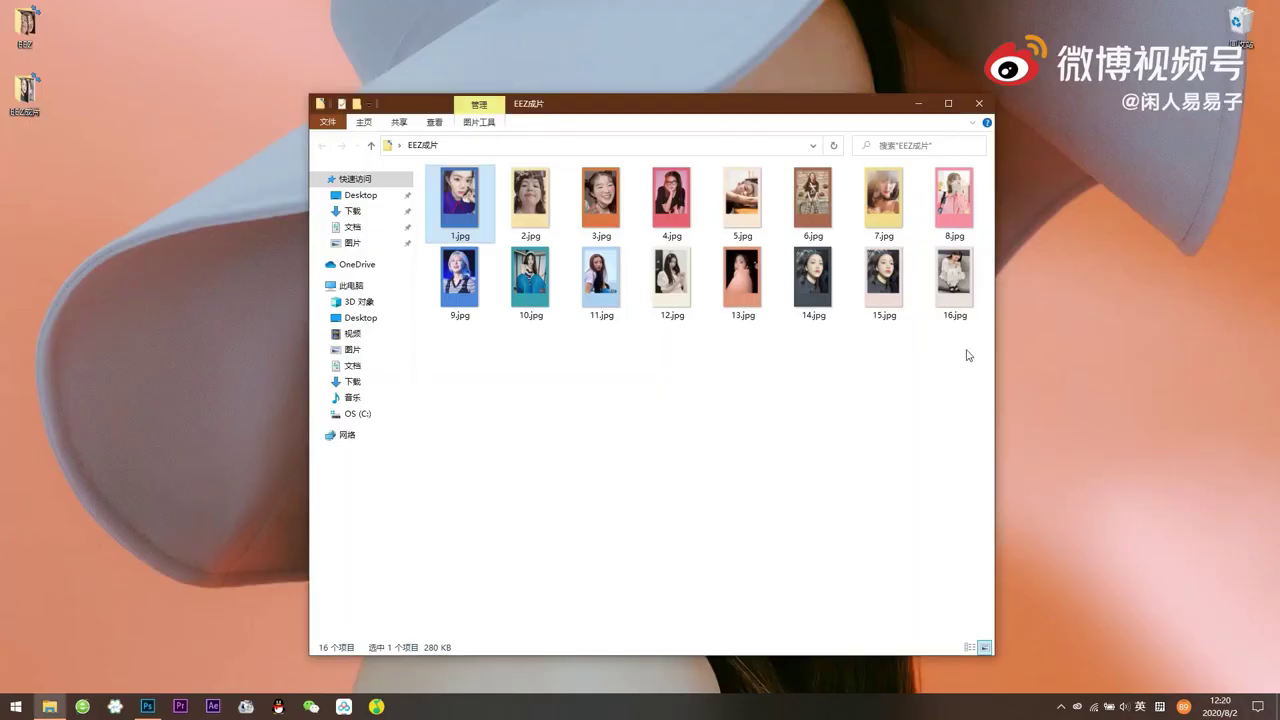
pyautogui.click(1061, 707)
pyautogui.rightClick(1089, 628)
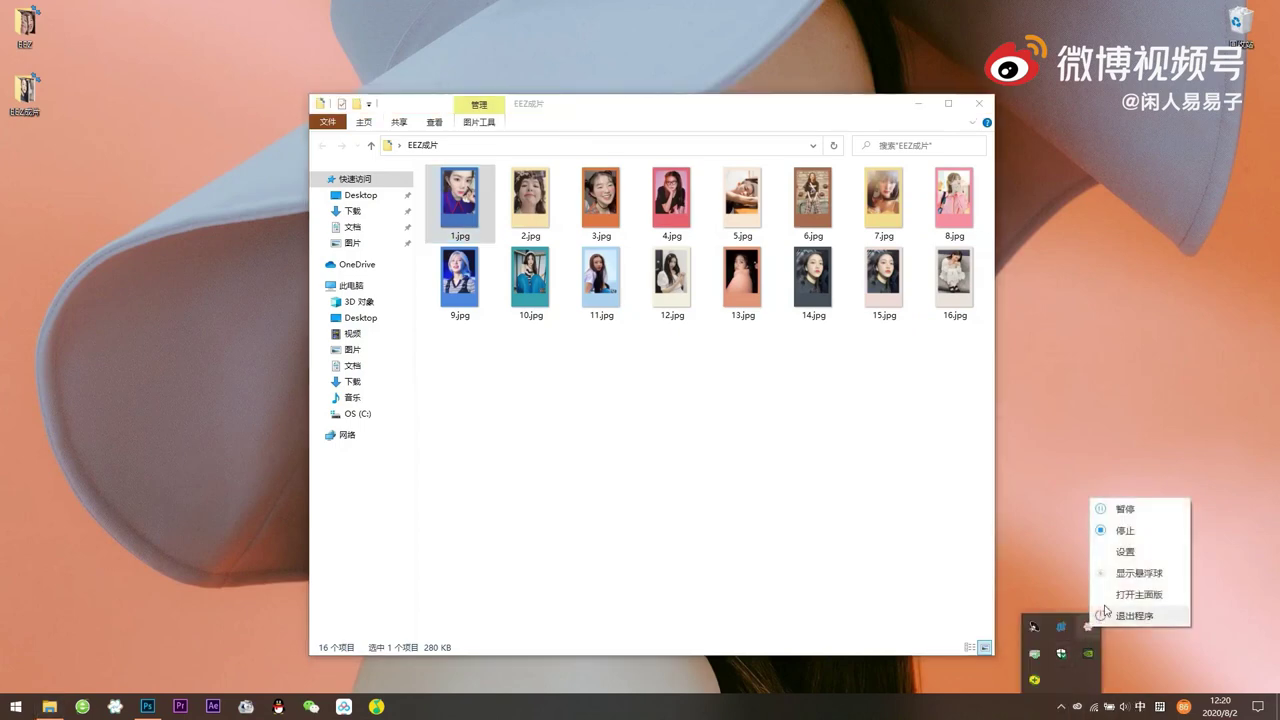